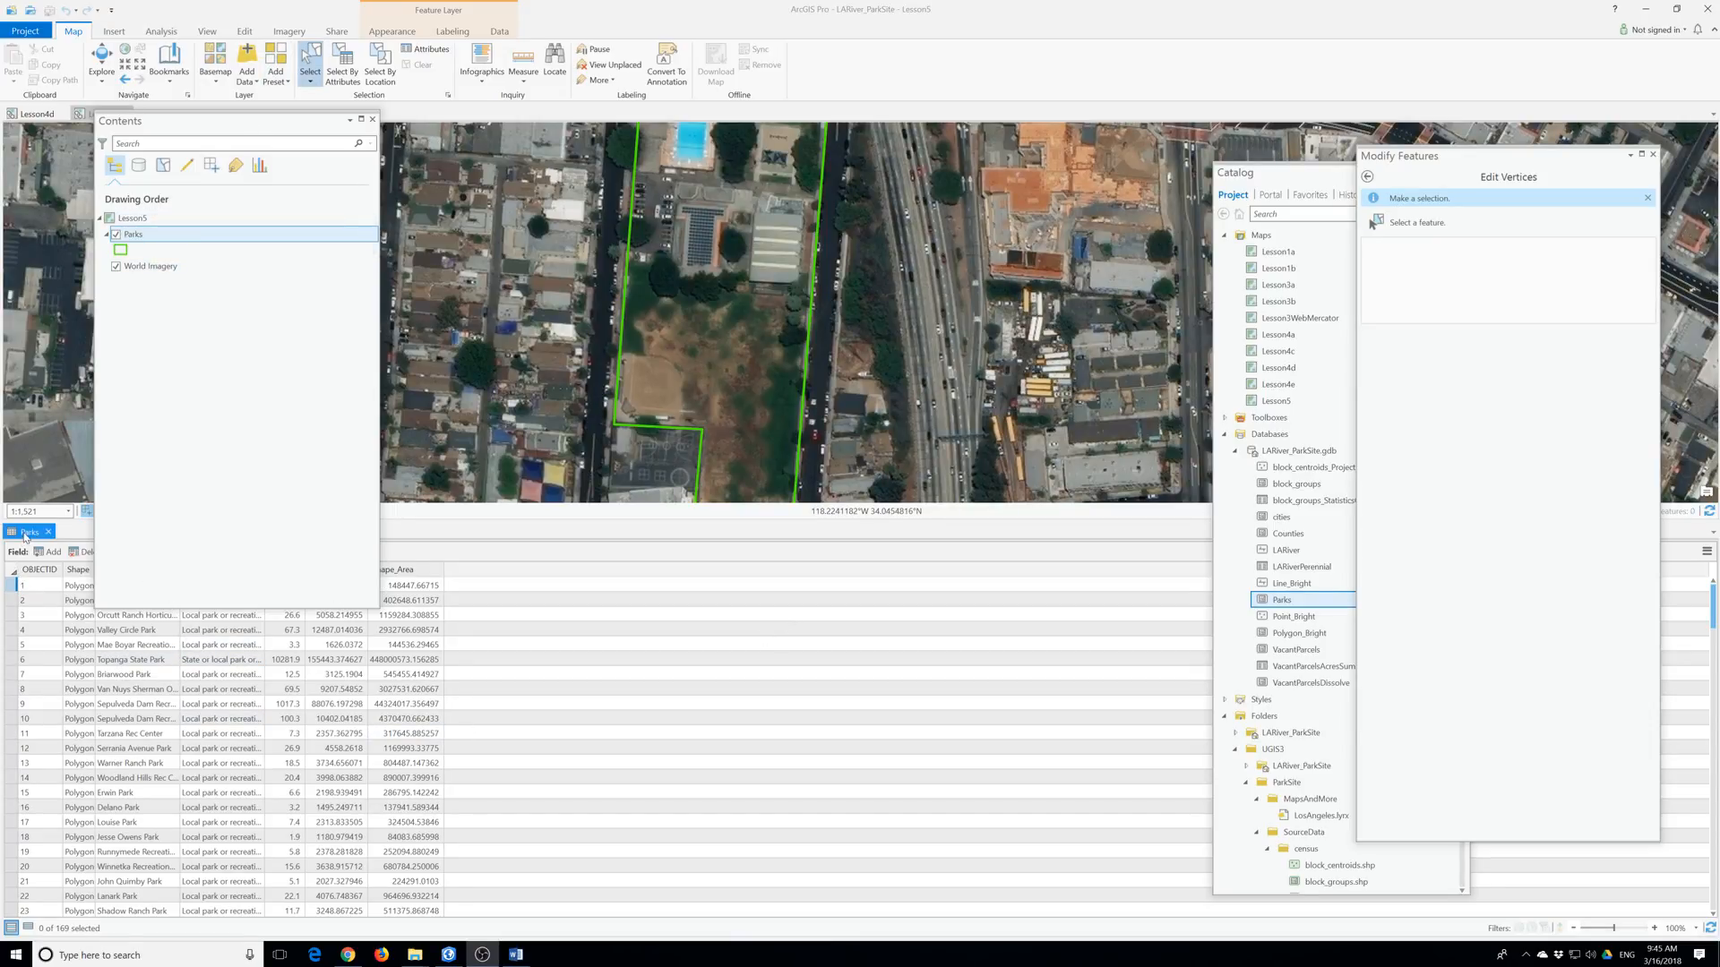
Close the Parks attribute table and the Modify Features vertex-editing pane.
left_click(49, 531)
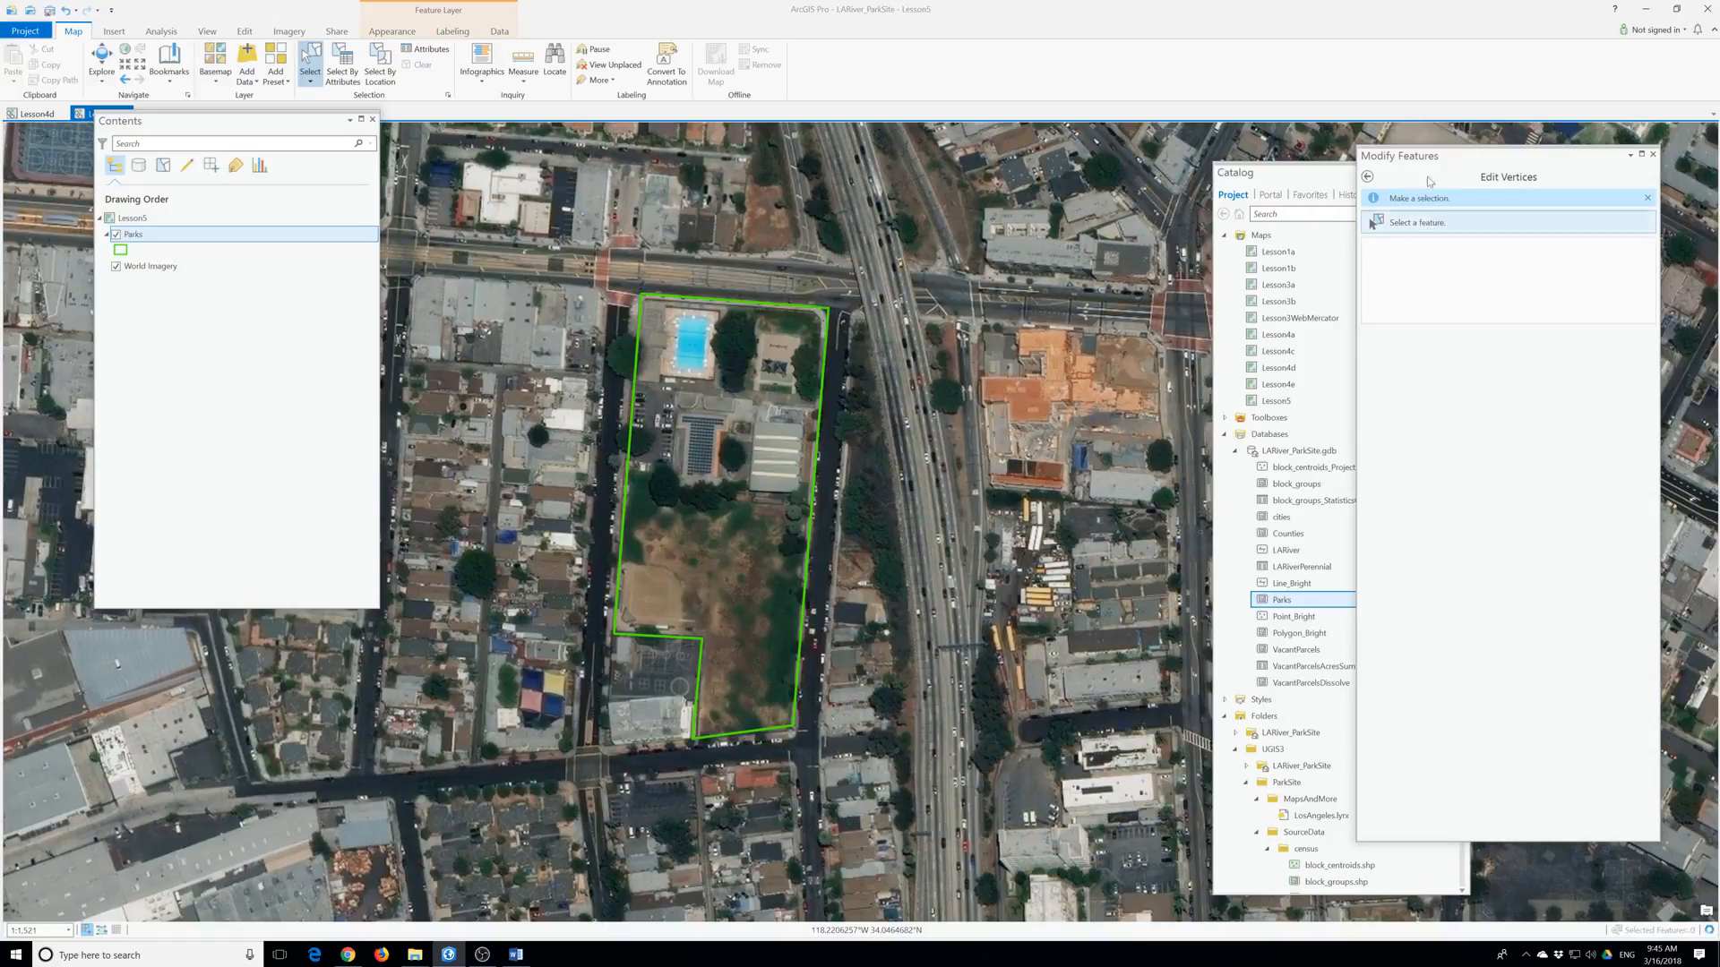
left_click(1652, 154)
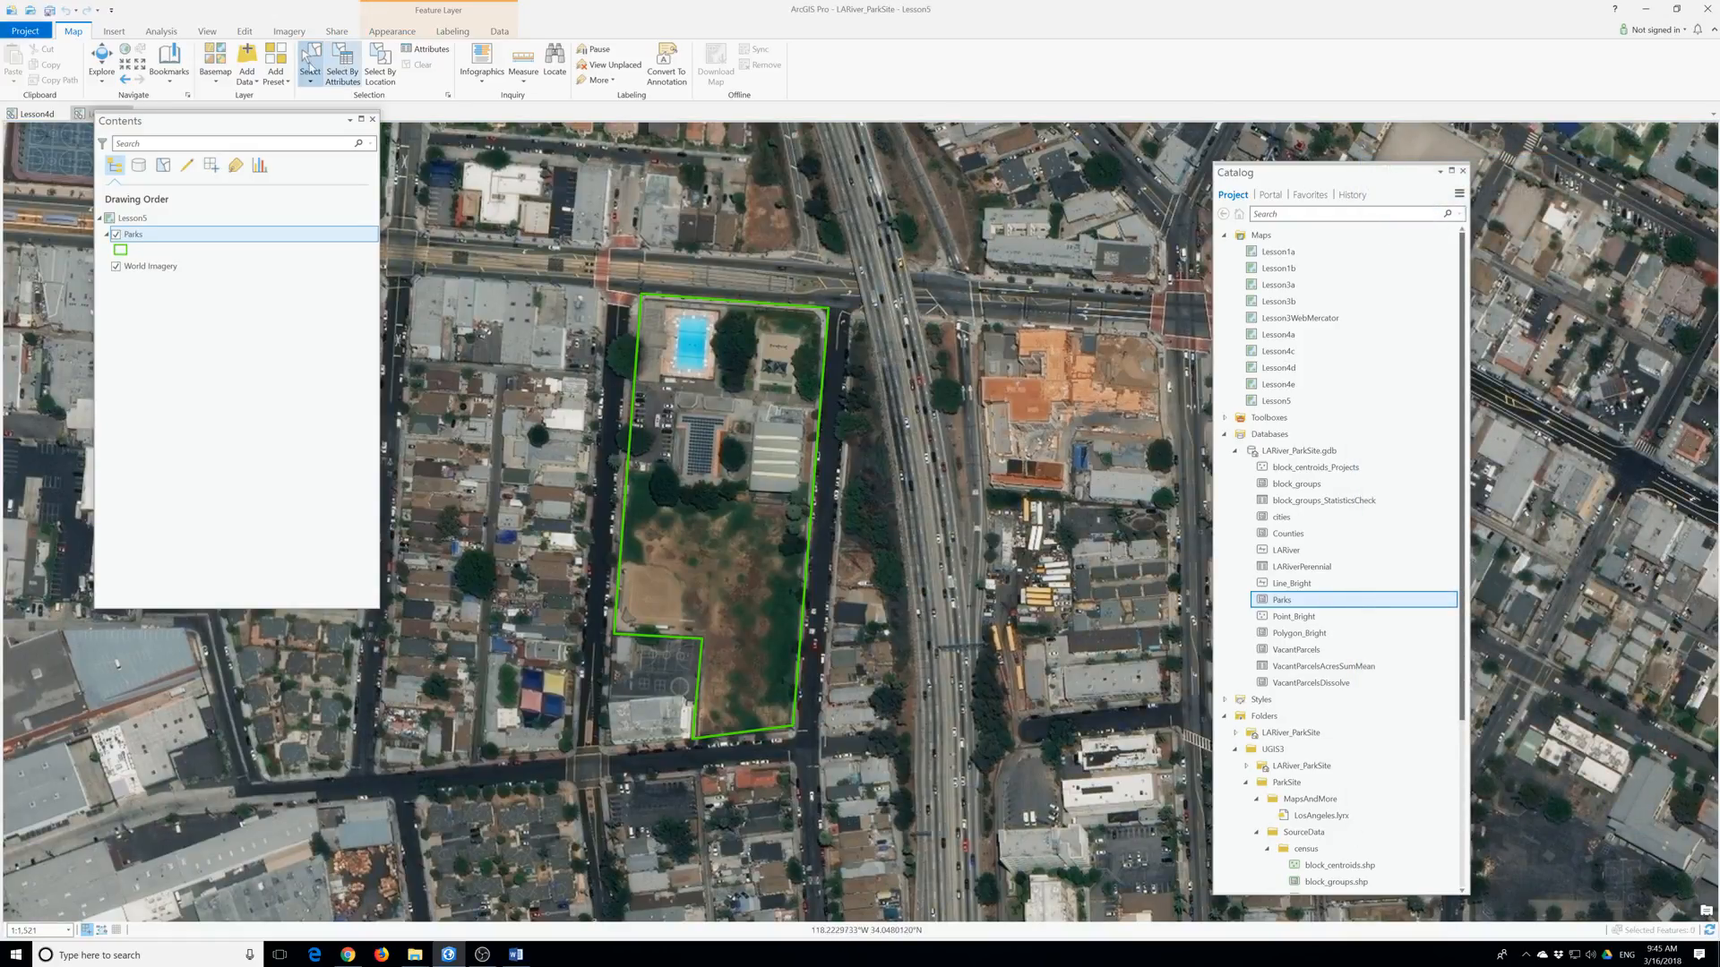
left_click(245, 32)
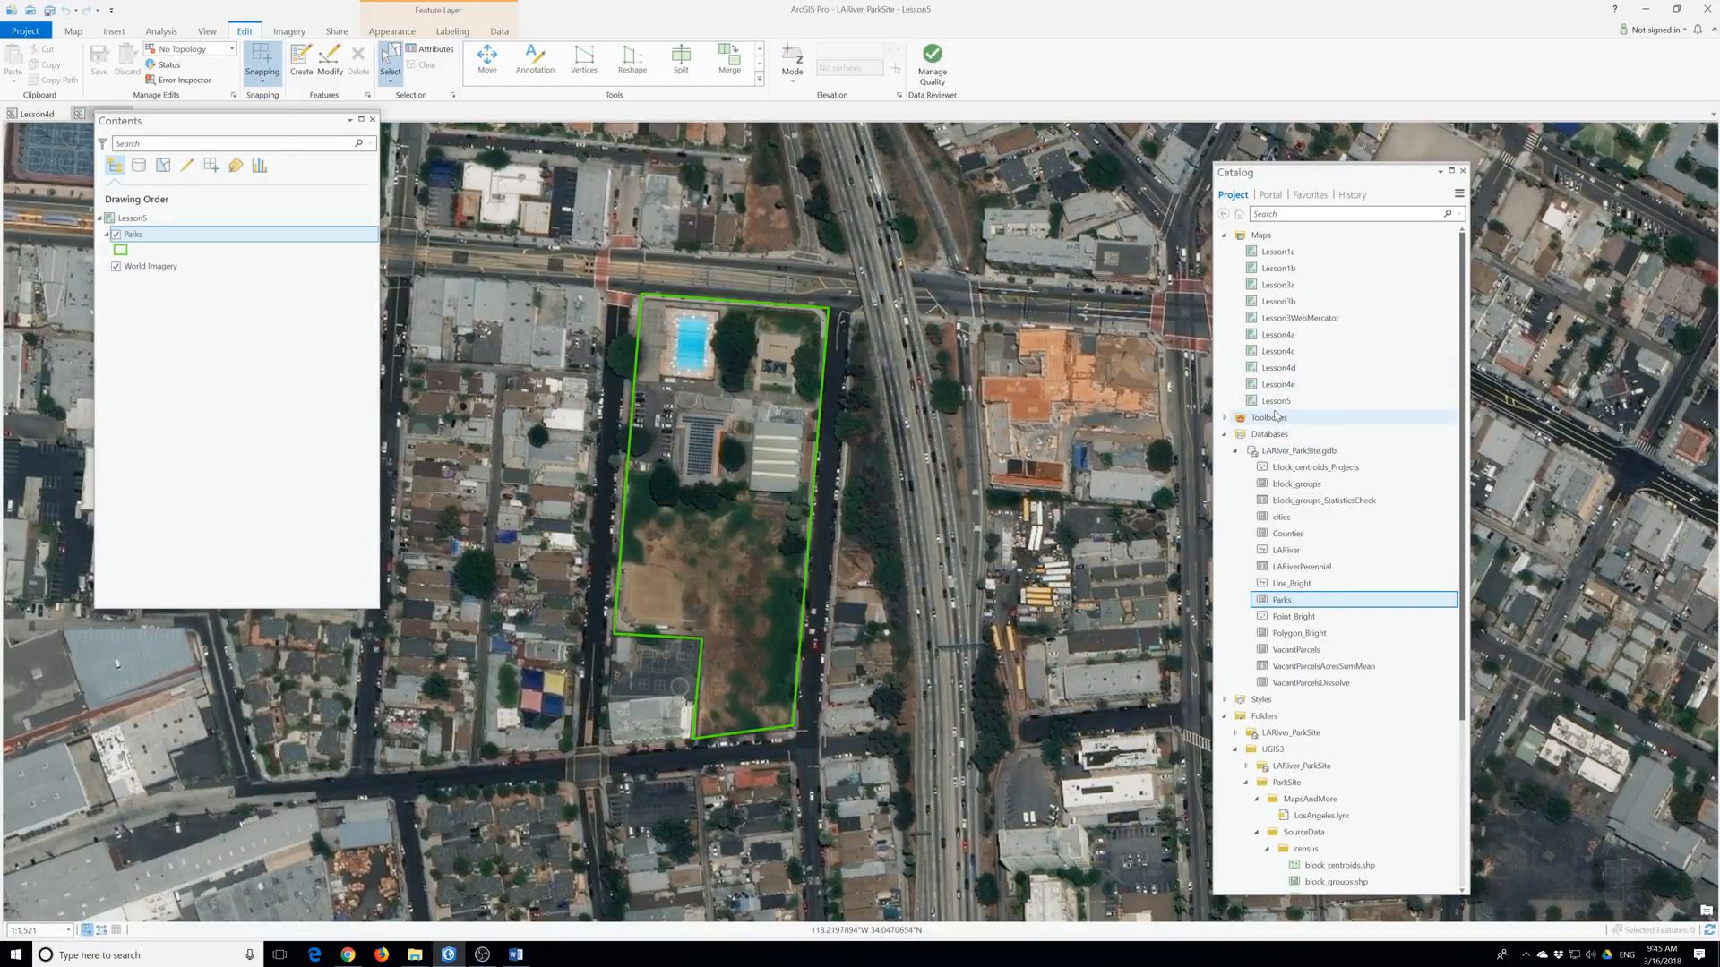
Zoom the map to the Vista Hermosa Park bookmark.
left_click(77, 34)
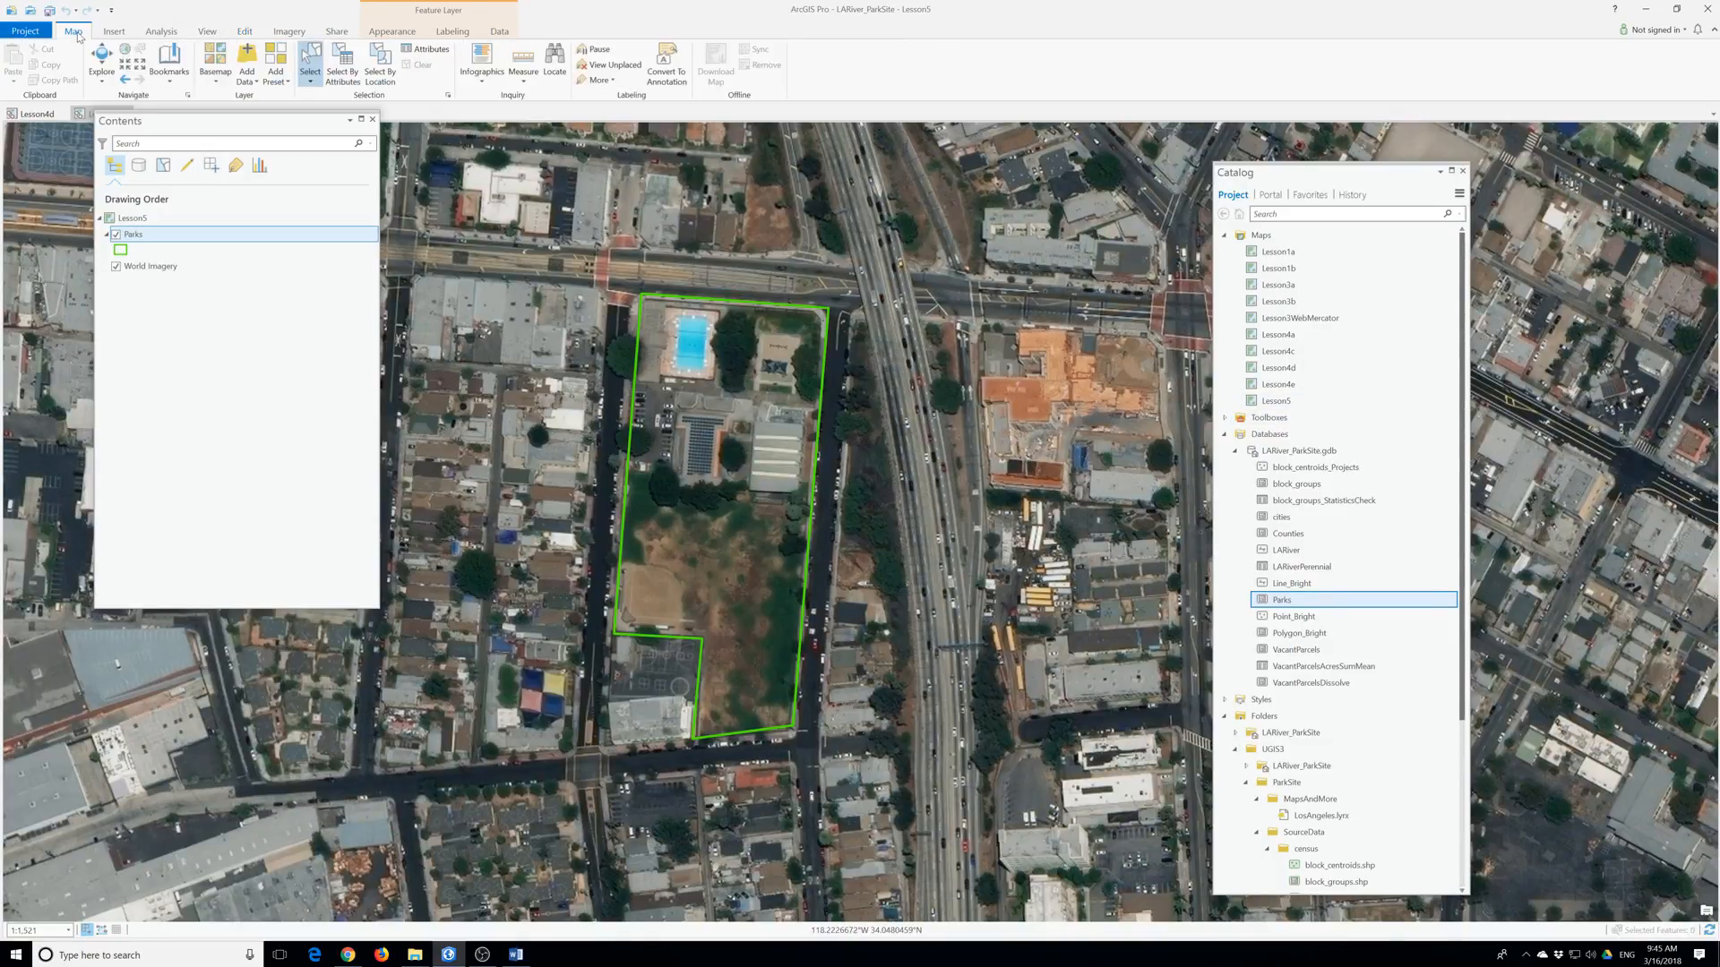
left_click(169, 64)
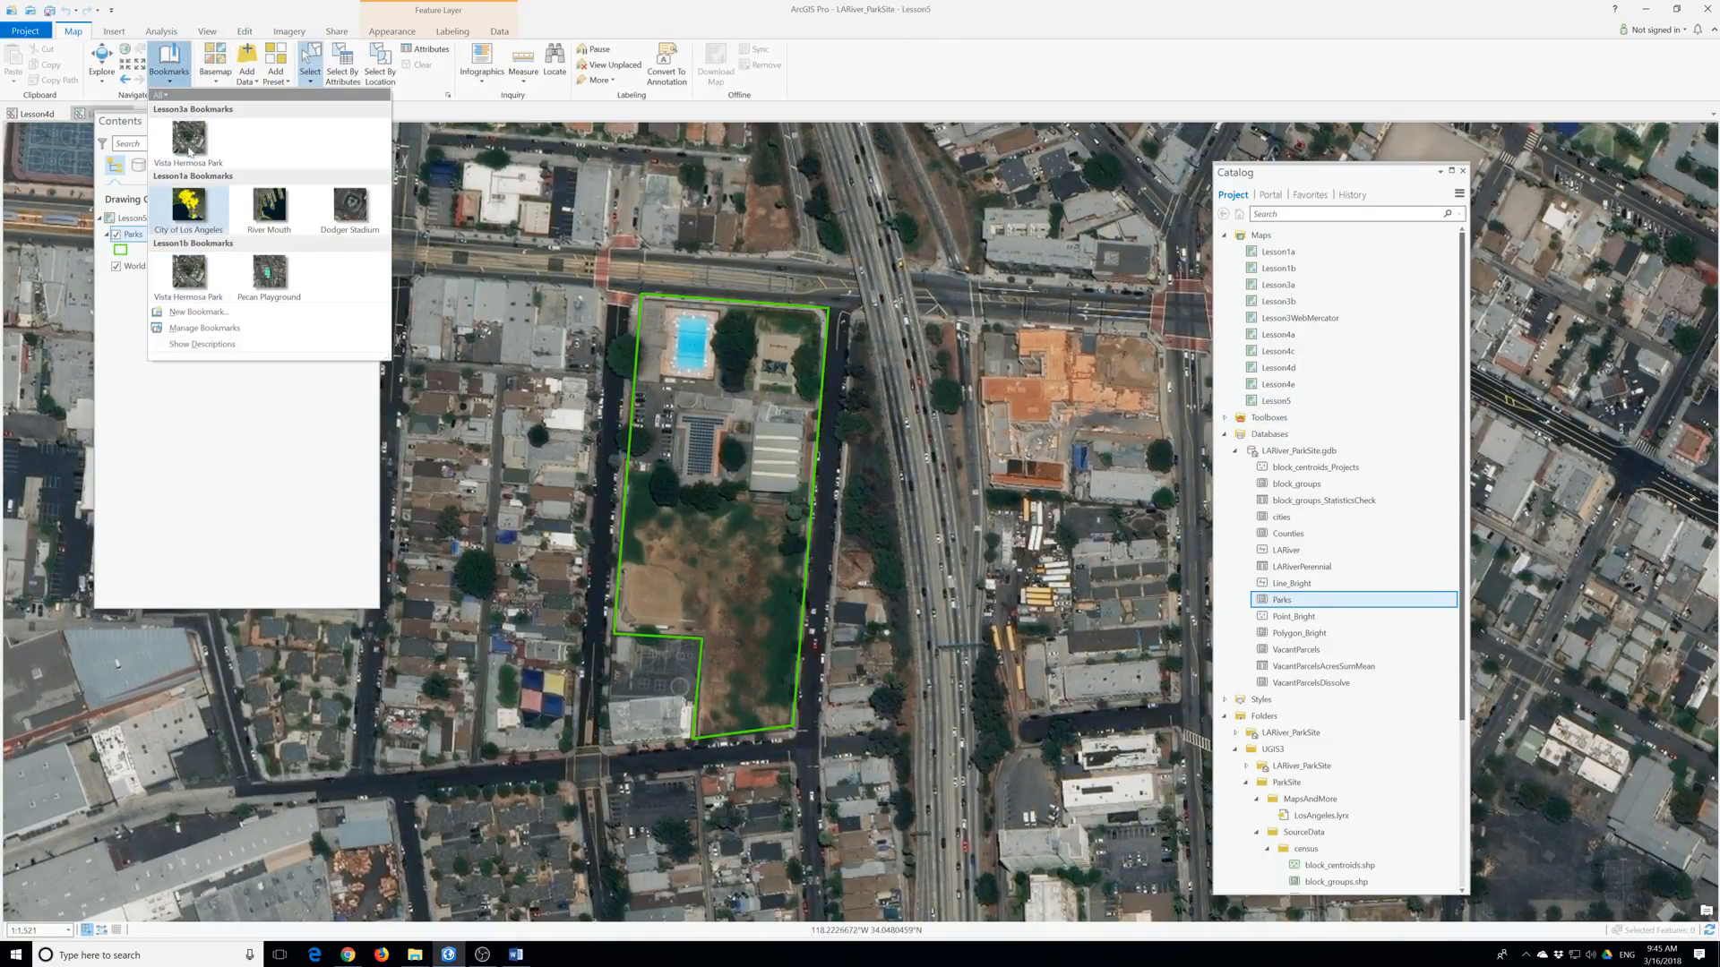
left_click(189, 153)
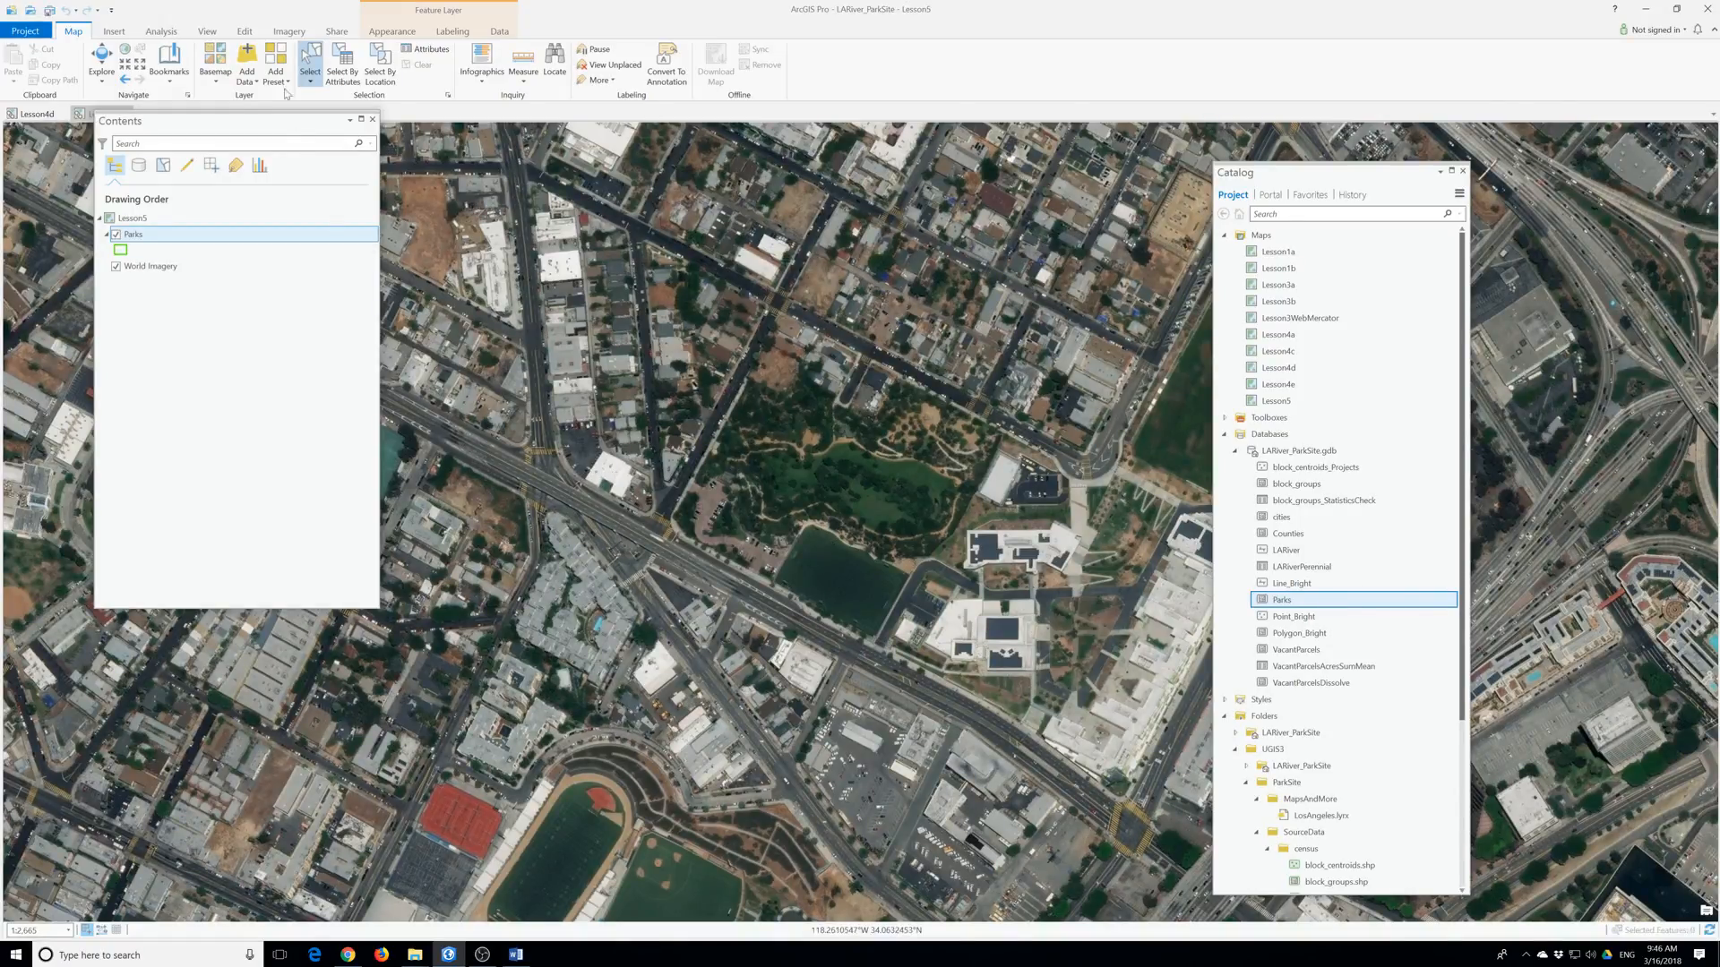
Open the Create Features pane from the Edit tab and select the Parks template.
left_click(243, 32)
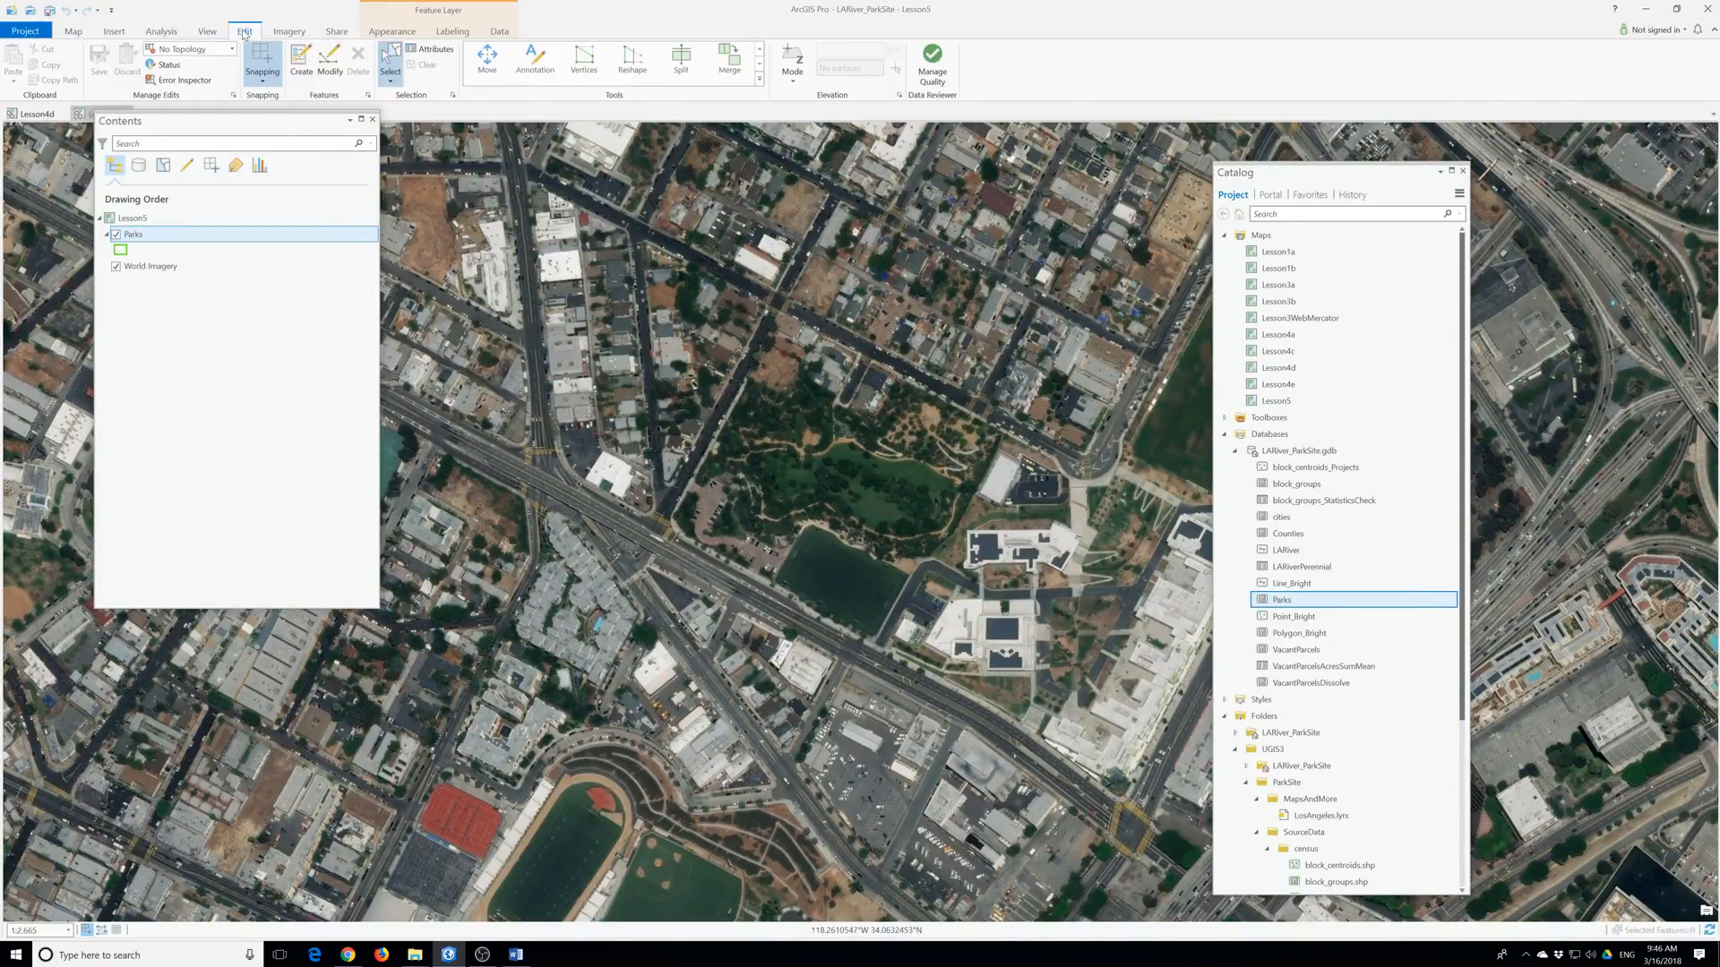
left_click(301, 67)
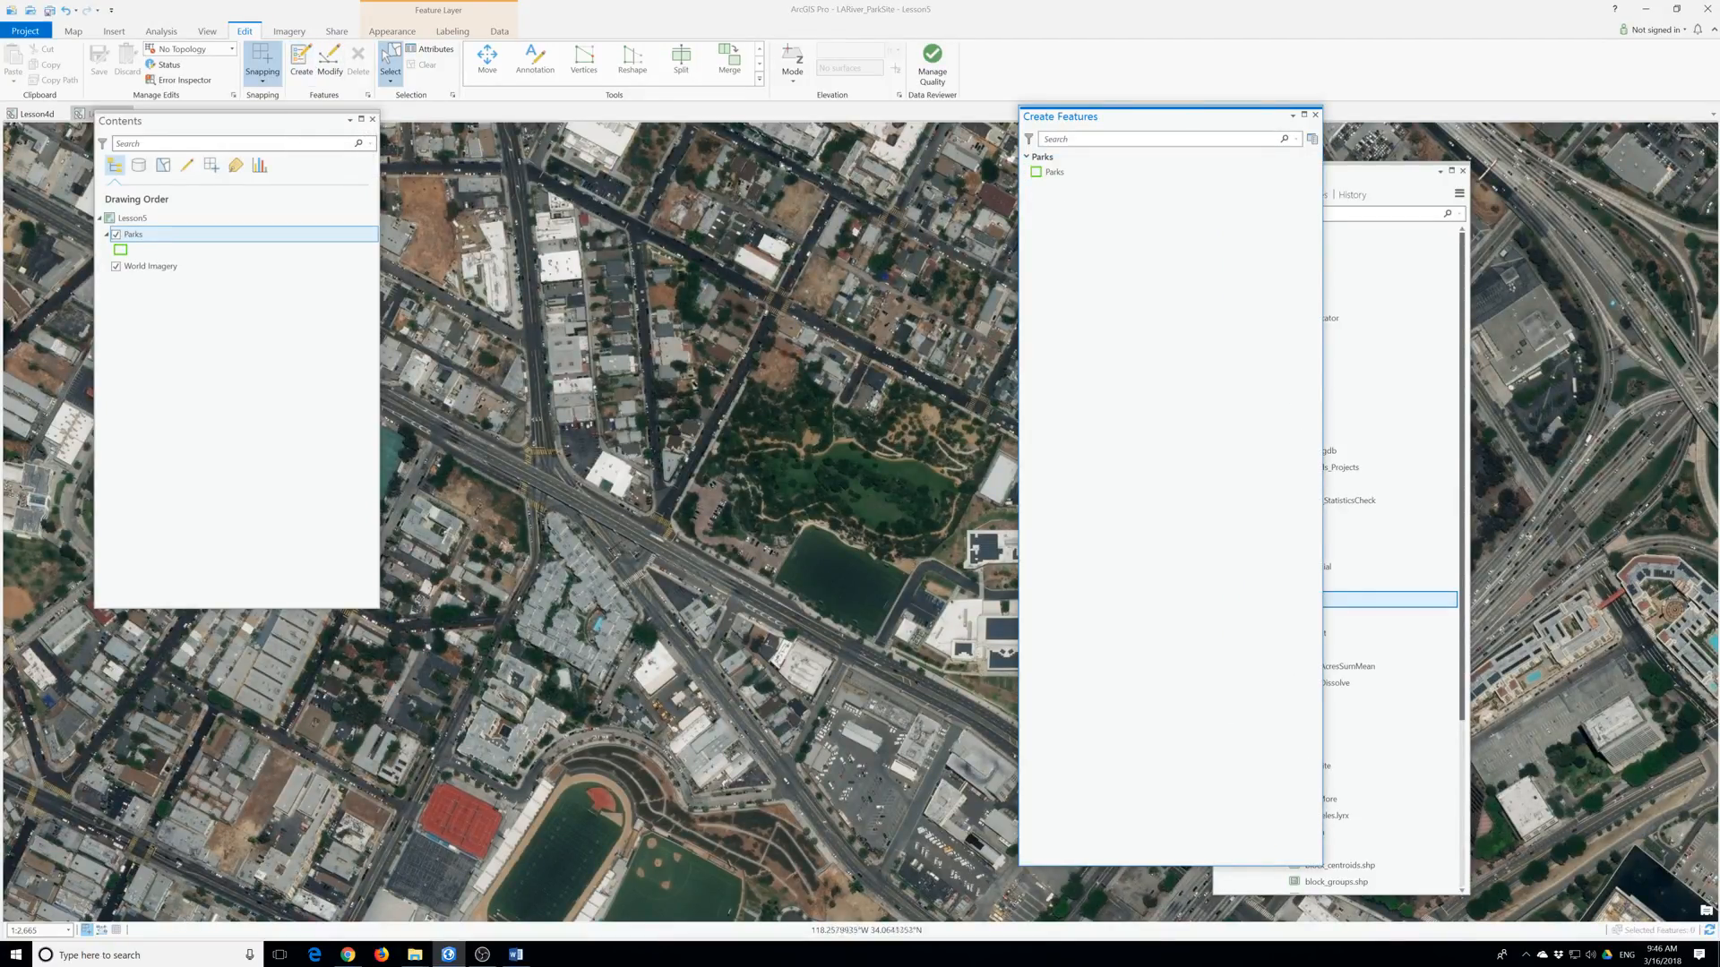
left_click(1052, 173)
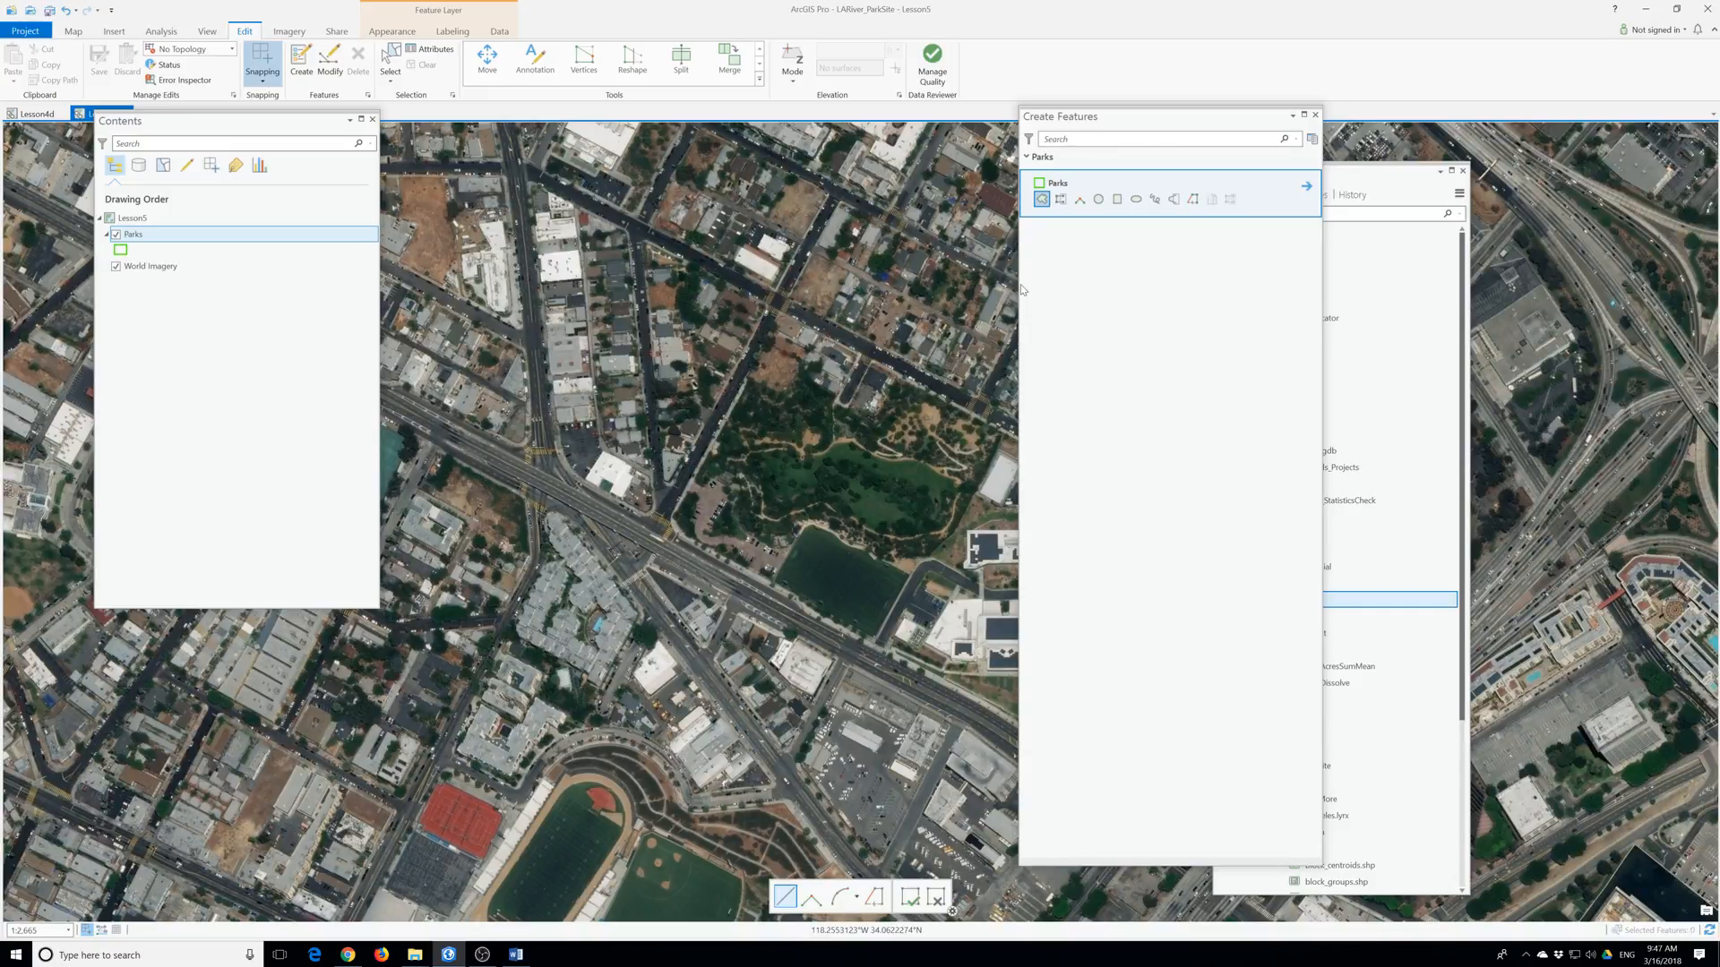
Open the Parks template properties and review its Attributes and Tools pages.
right_click(1063, 182)
left_click(1099, 186)
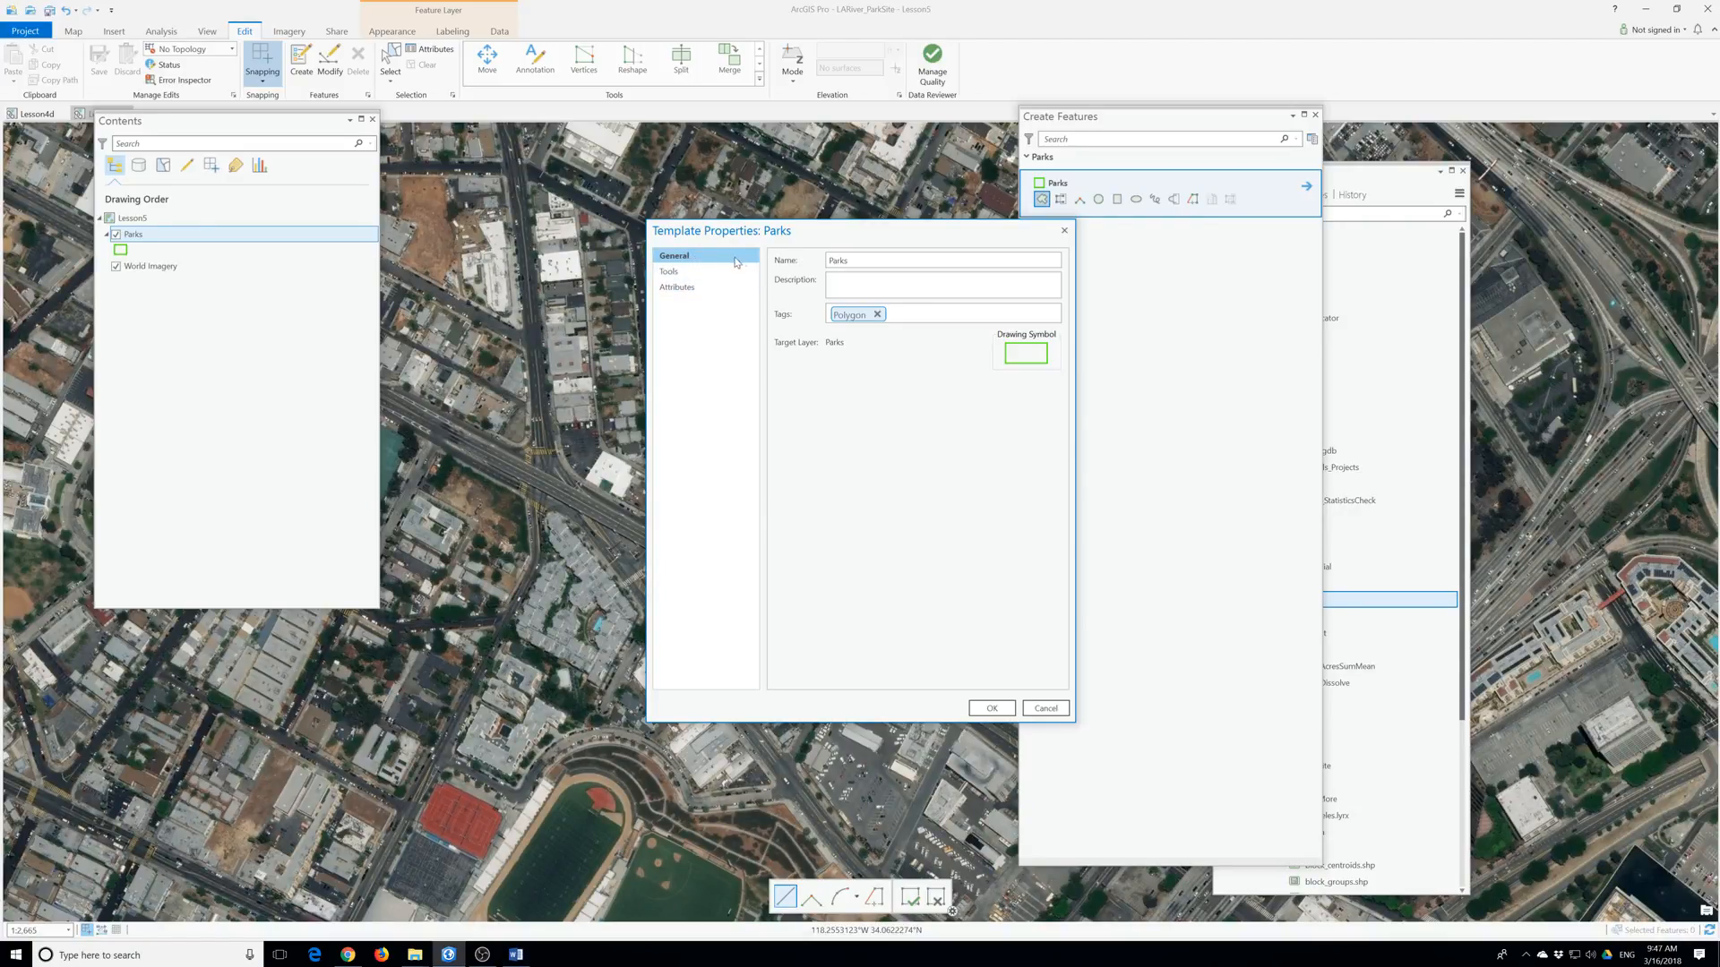
left_click(676, 288)
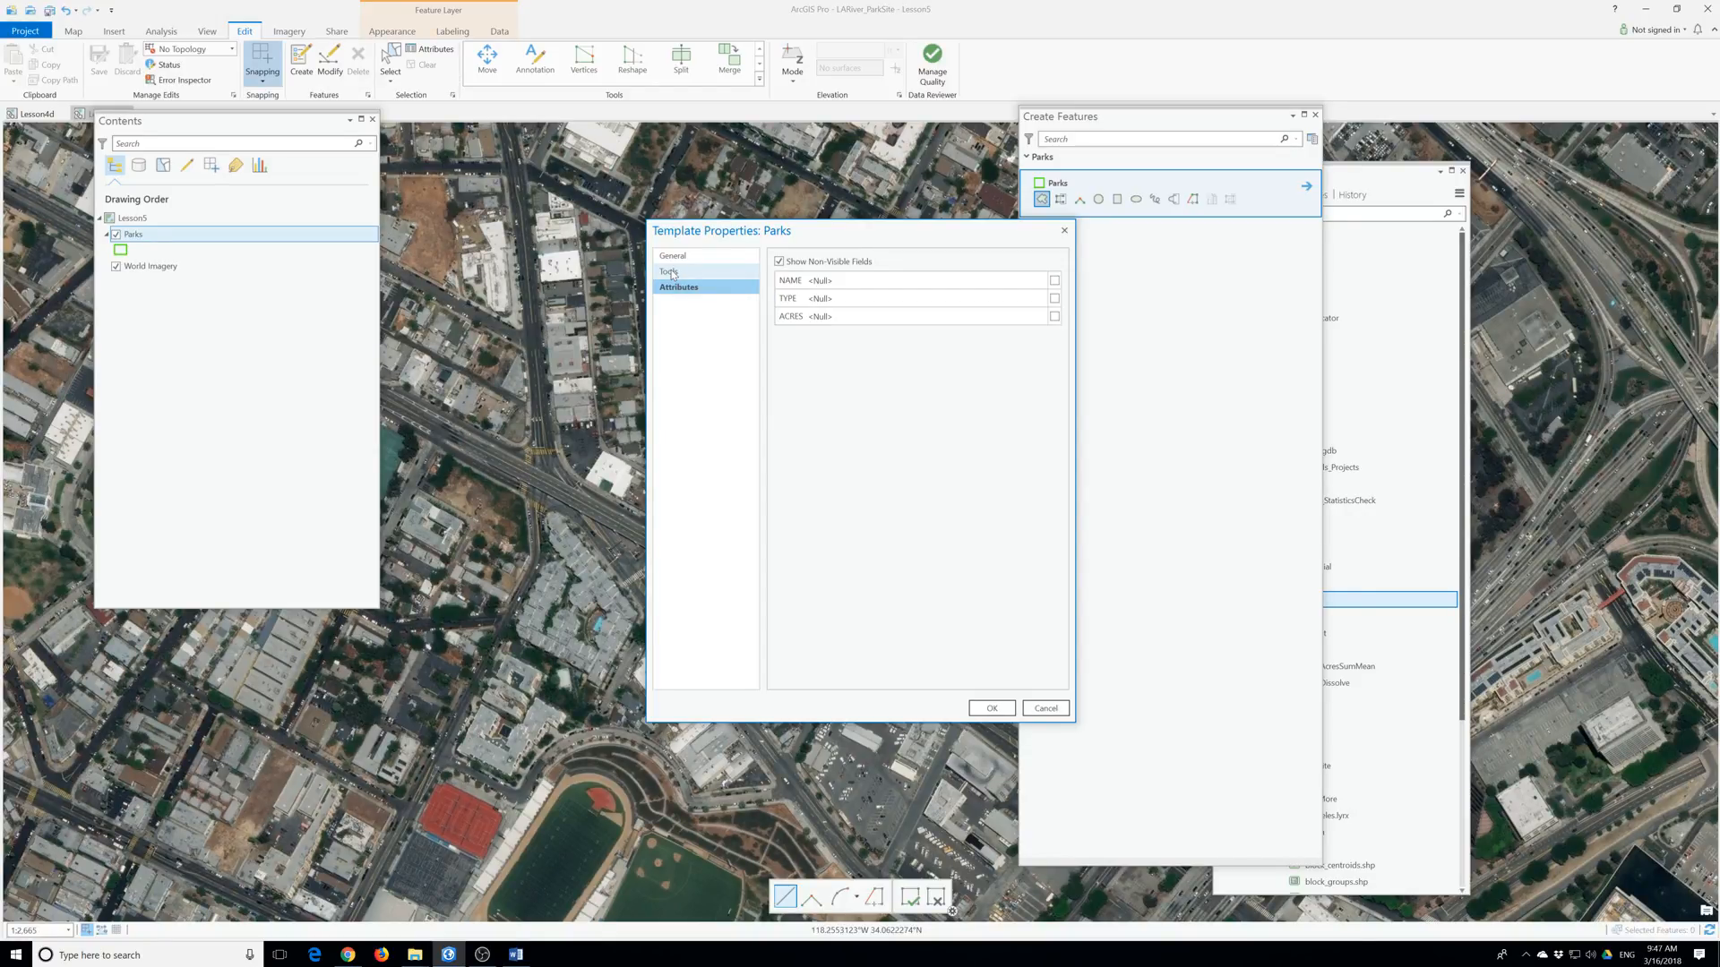
left_click(672, 274)
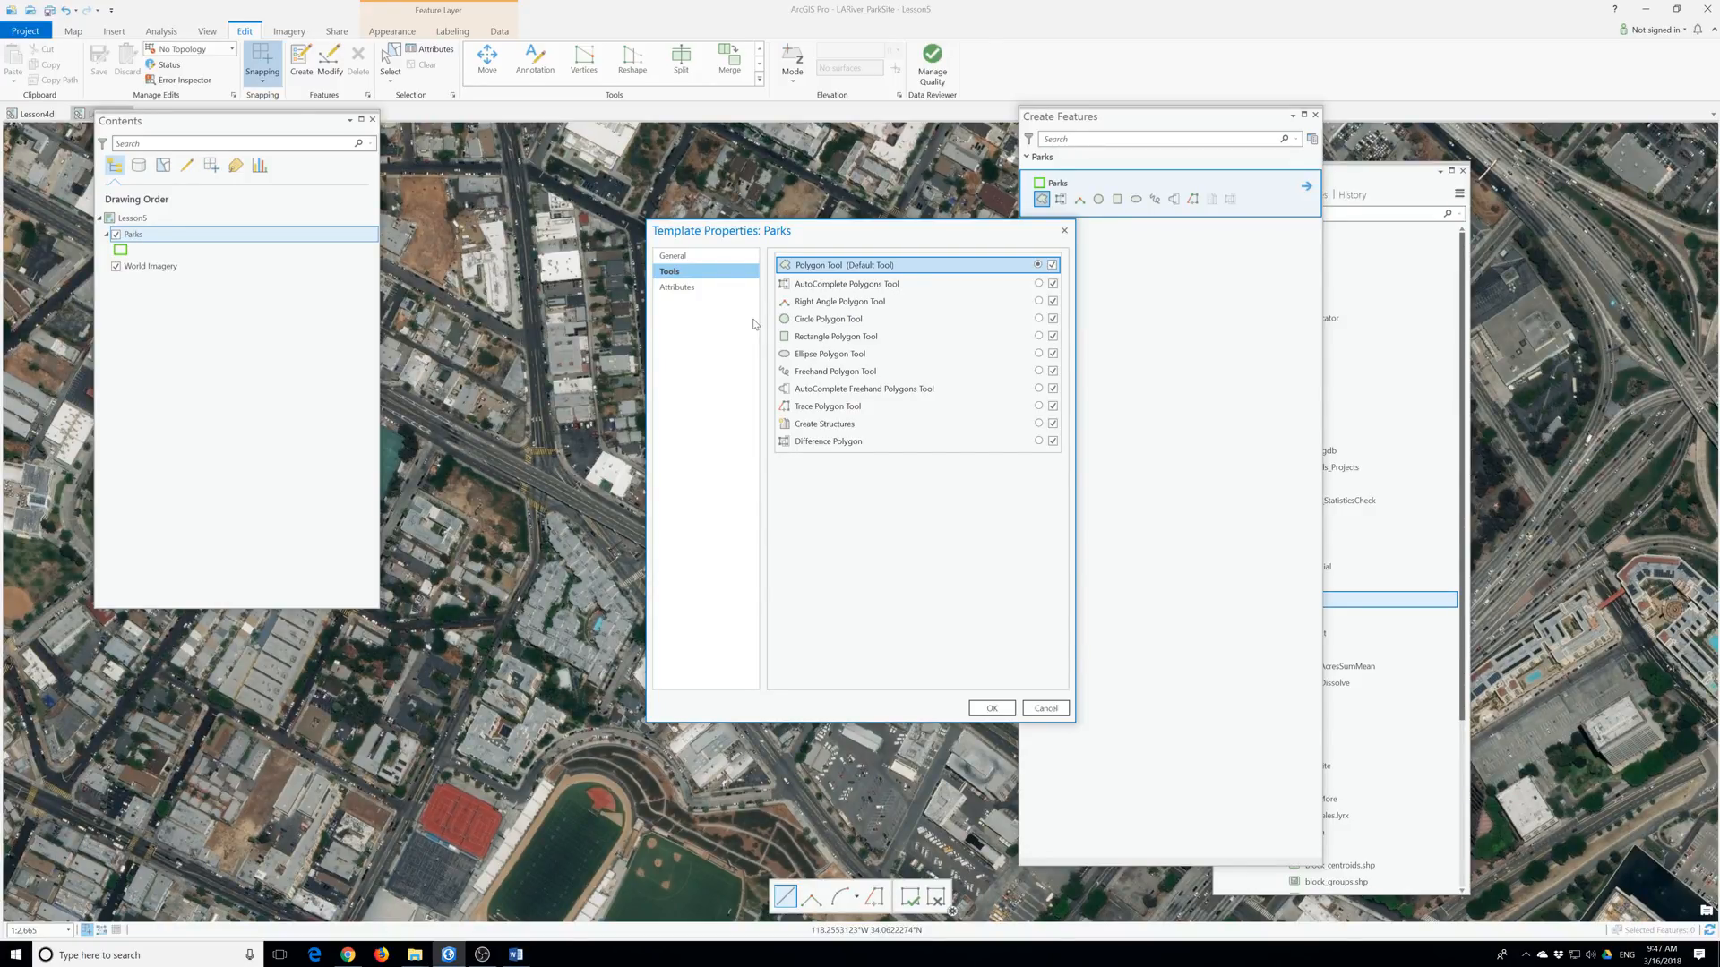
left_click(703, 287)
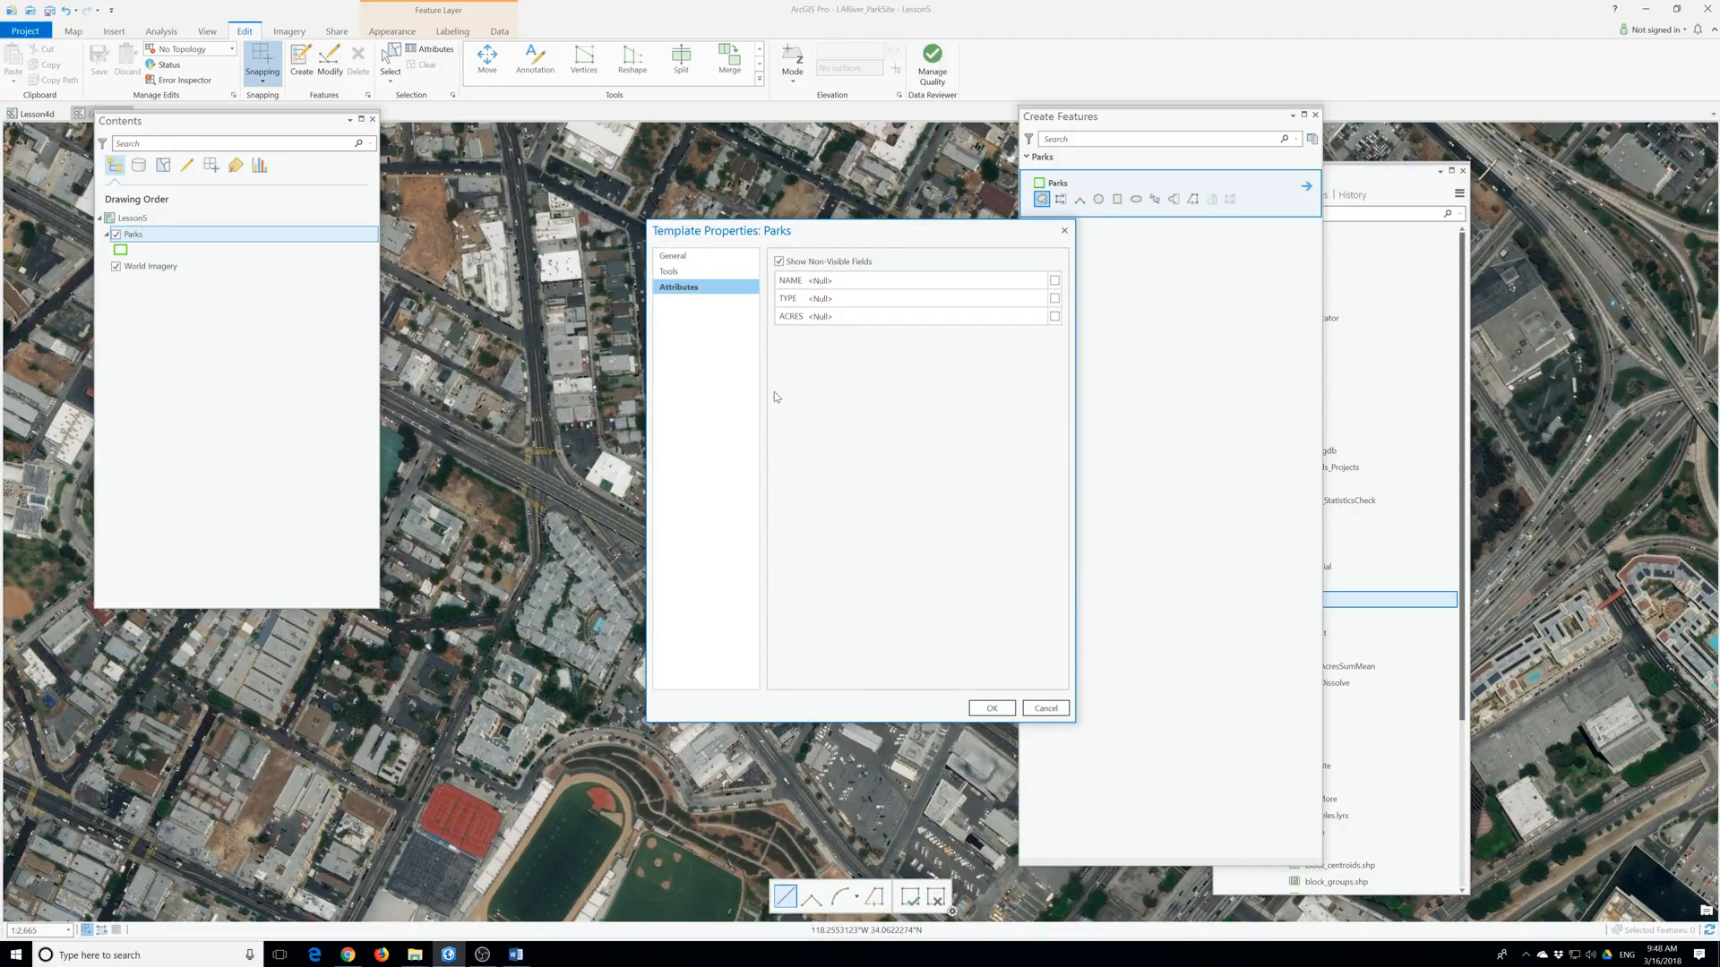
Cancel the Parks template properties dialog without making changes.
left_click(1044, 708)
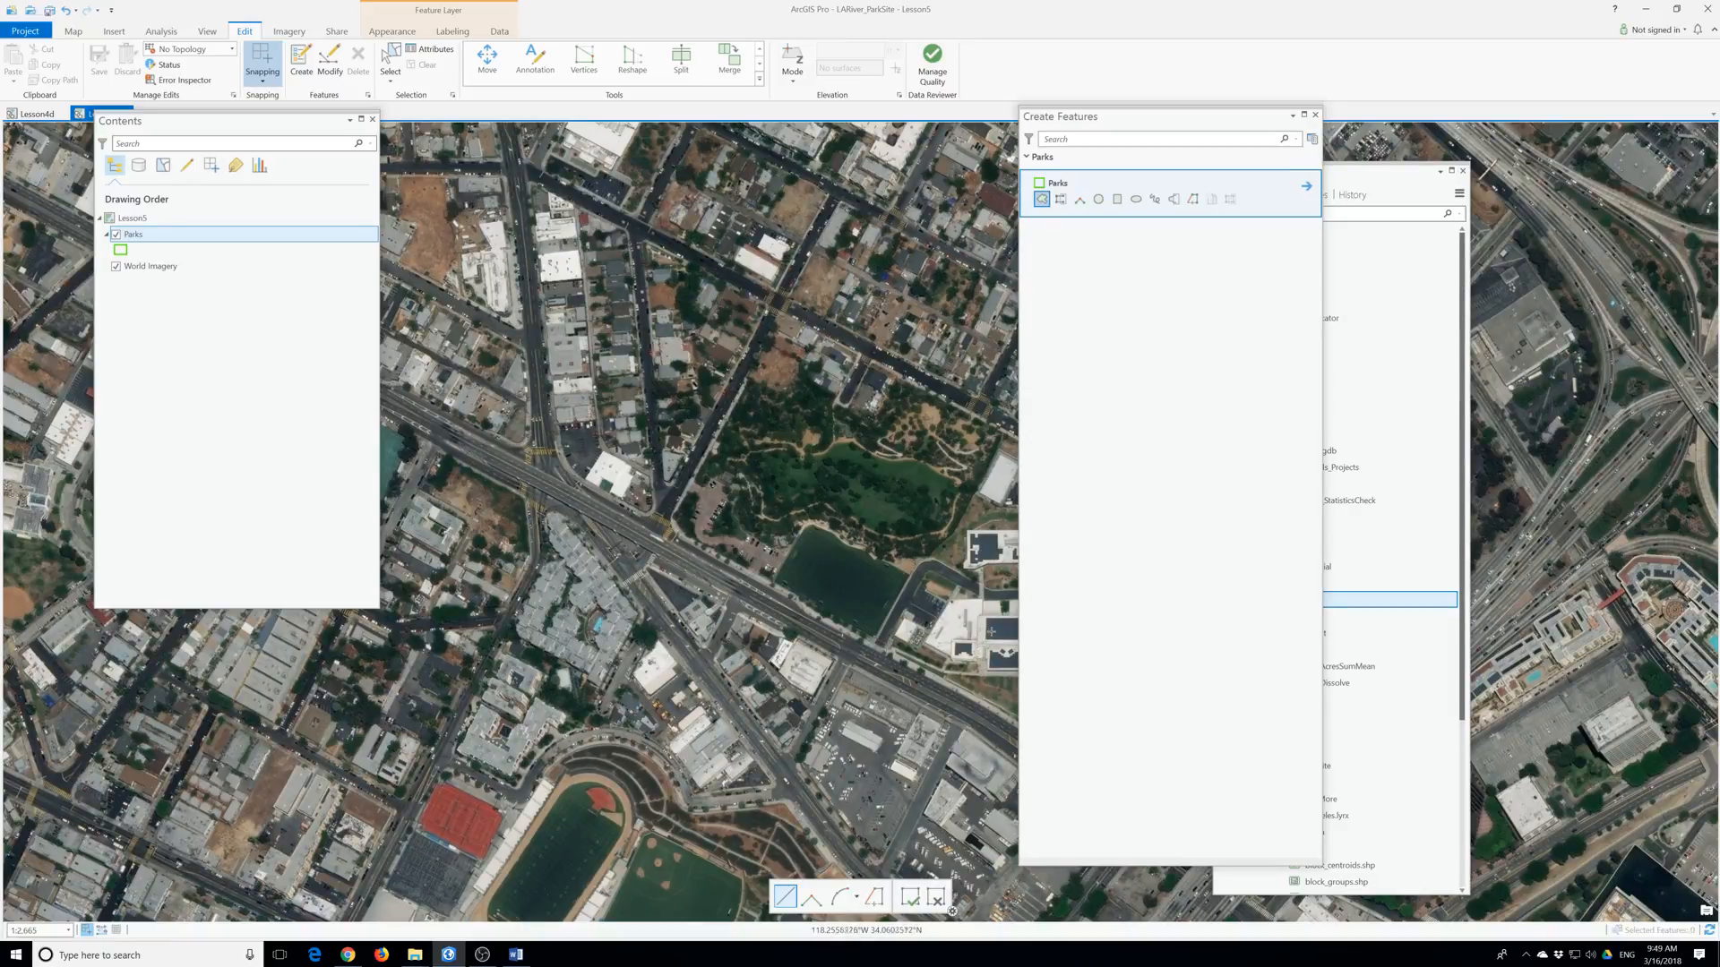
Digitize a Parks polygon with ten vertices around the Vista Hermosa Park boundary.
left_click(874, 640)
left_click(914, 572)
left_click(958, 517)
left_click(1001, 431)
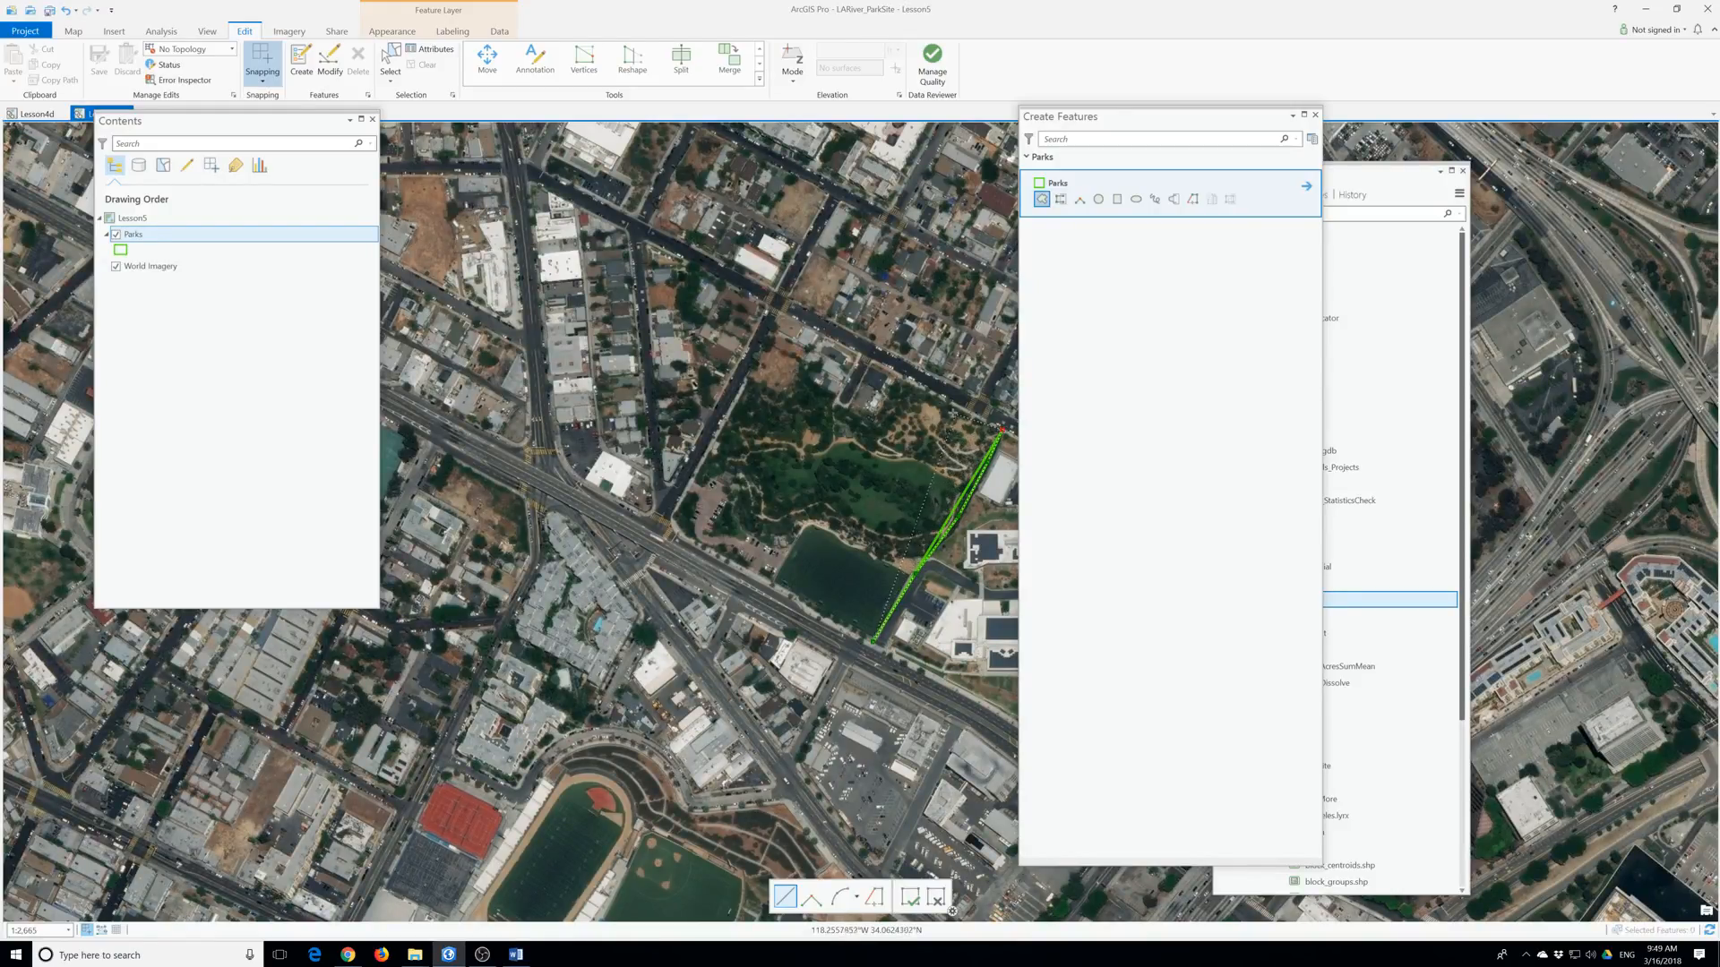
left_click(909, 386)
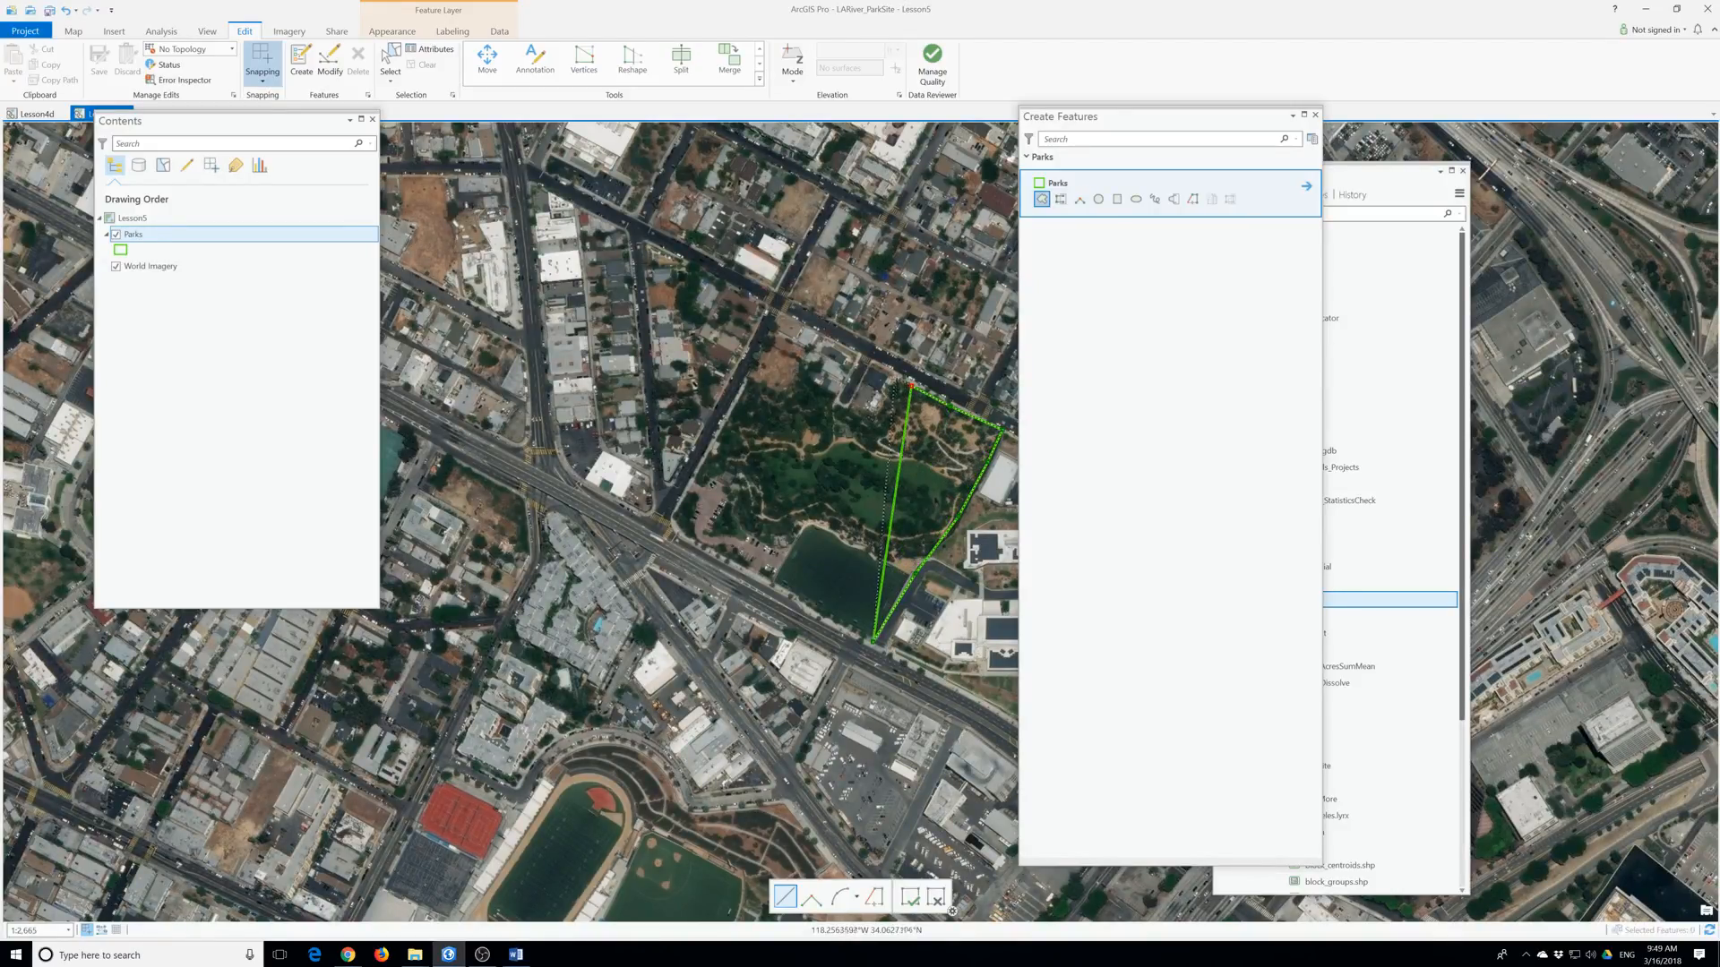
left_click(870, 416)
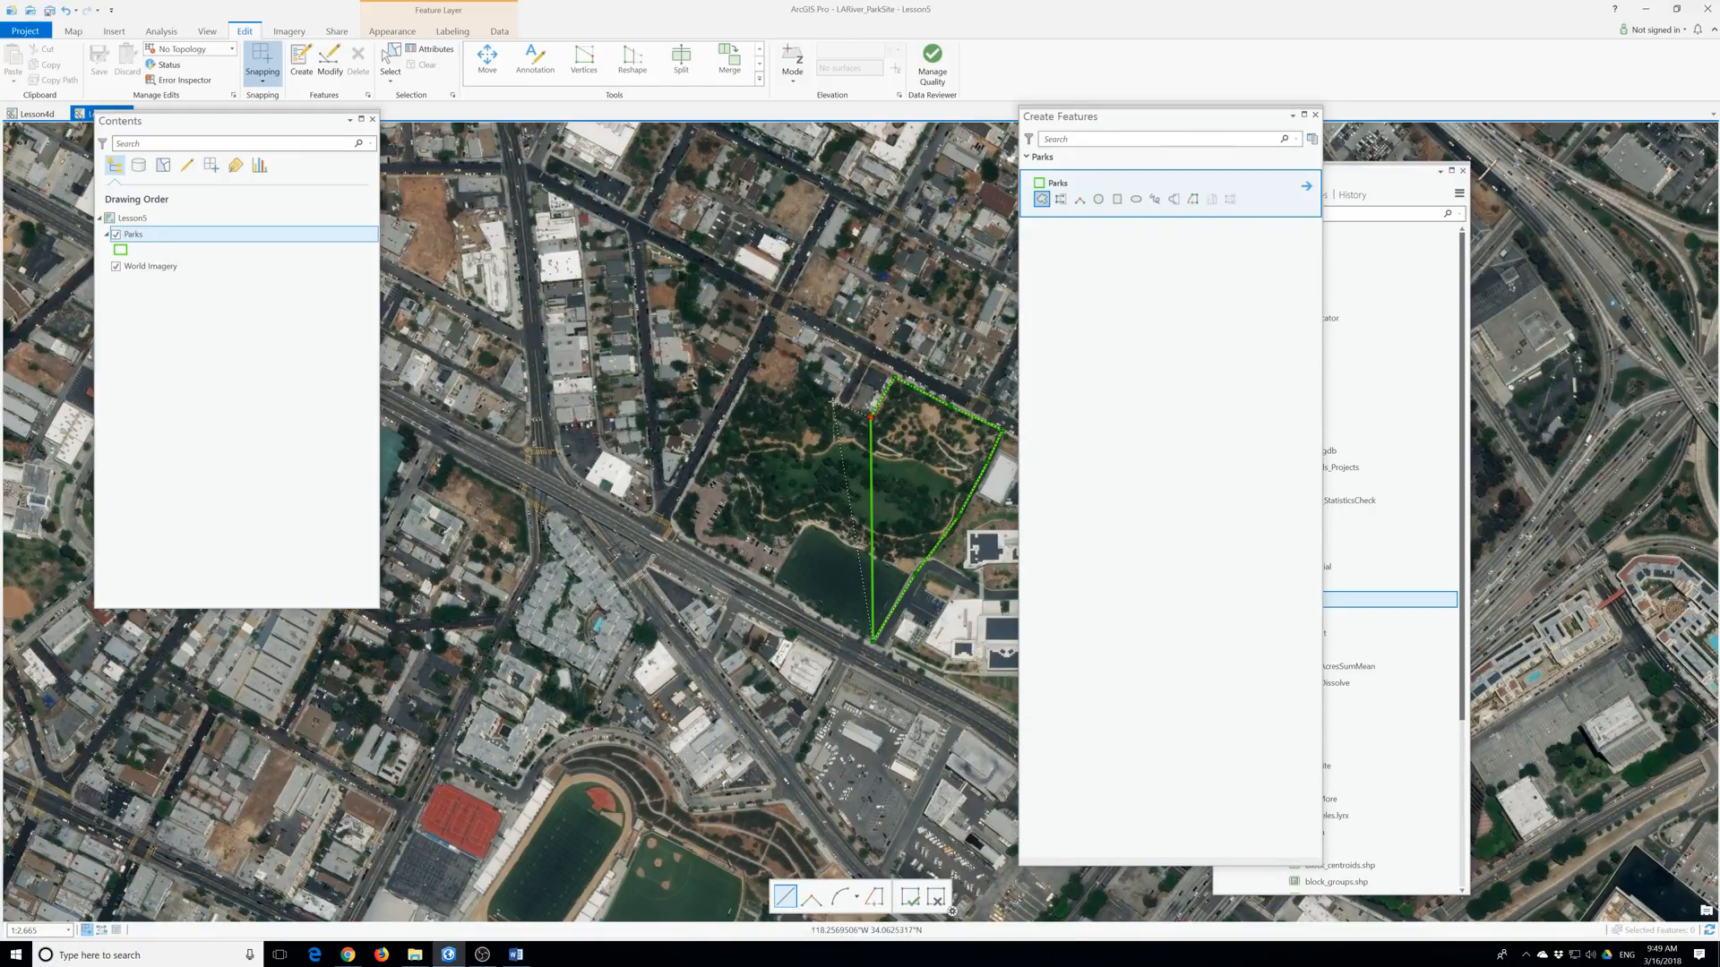
left_click(795, 382)
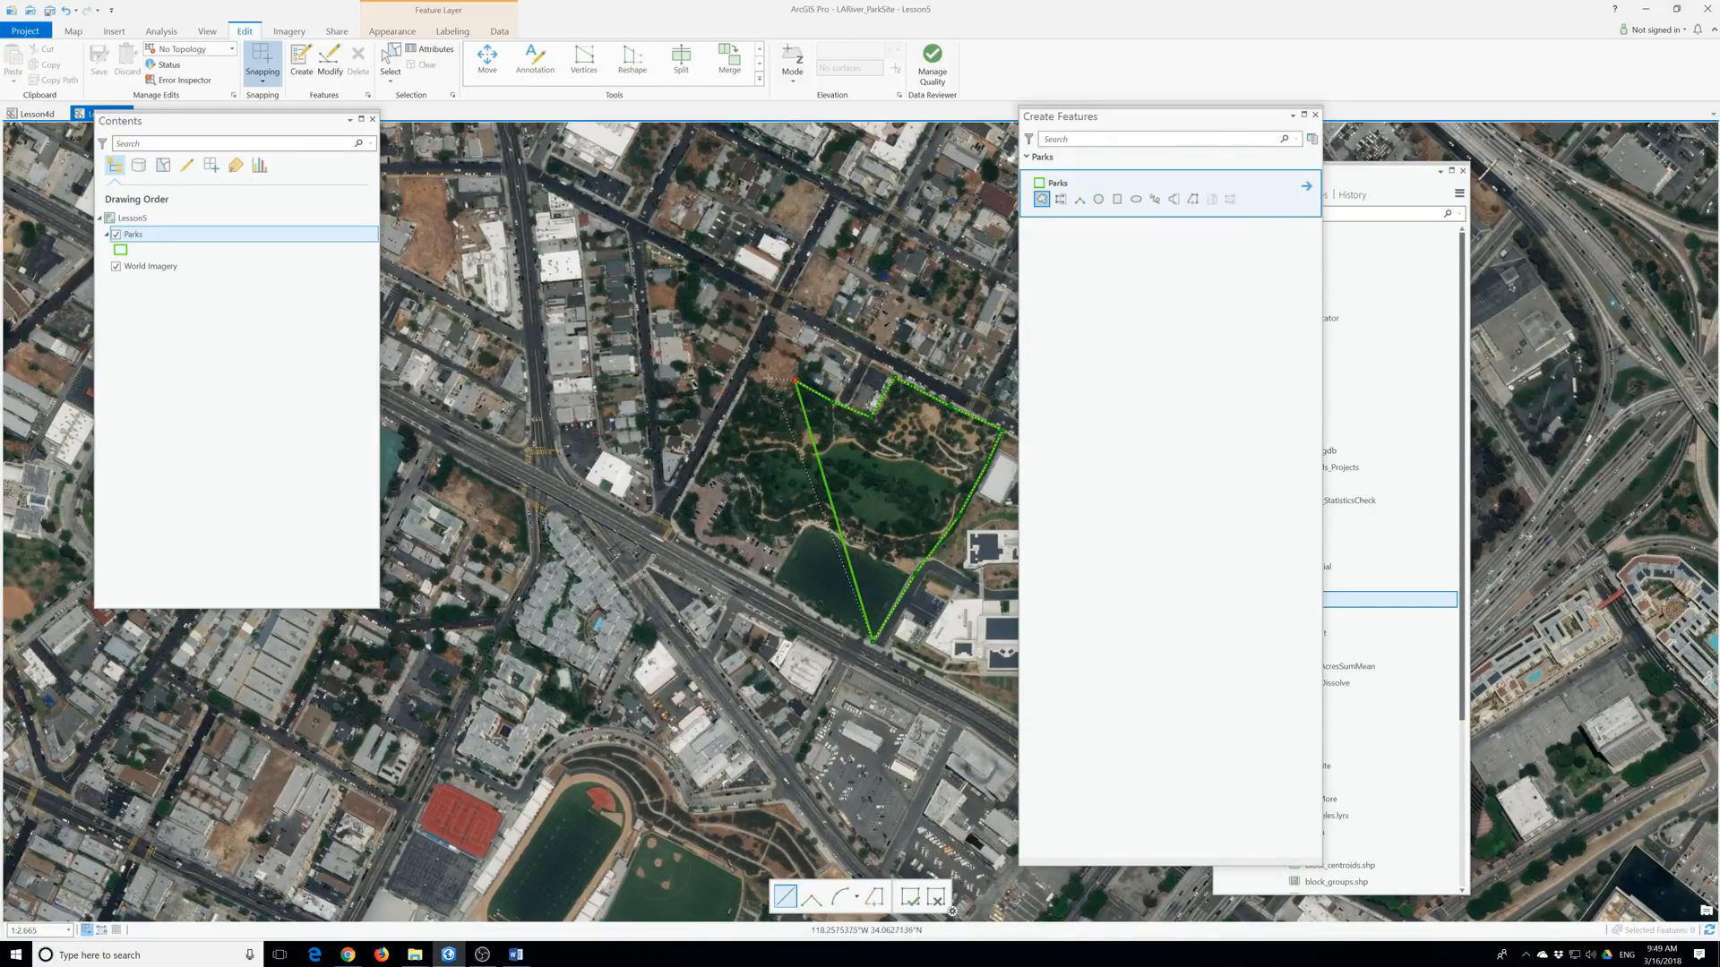
left_click(747, 374)
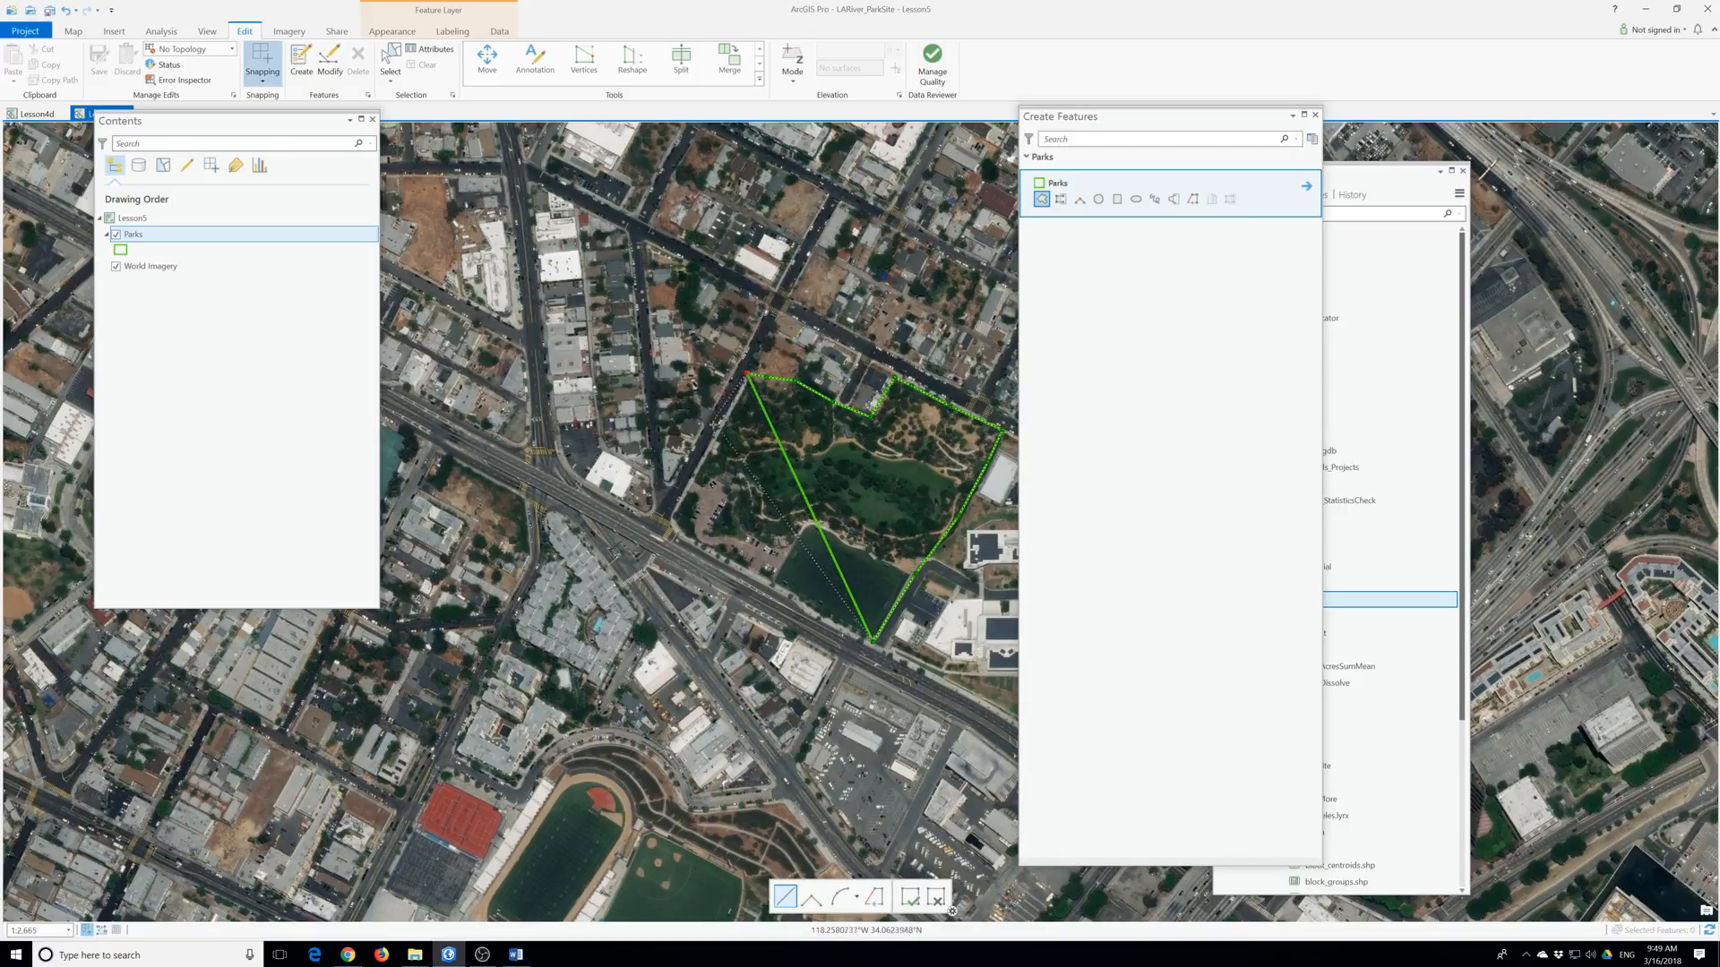
left_click(683, 484)
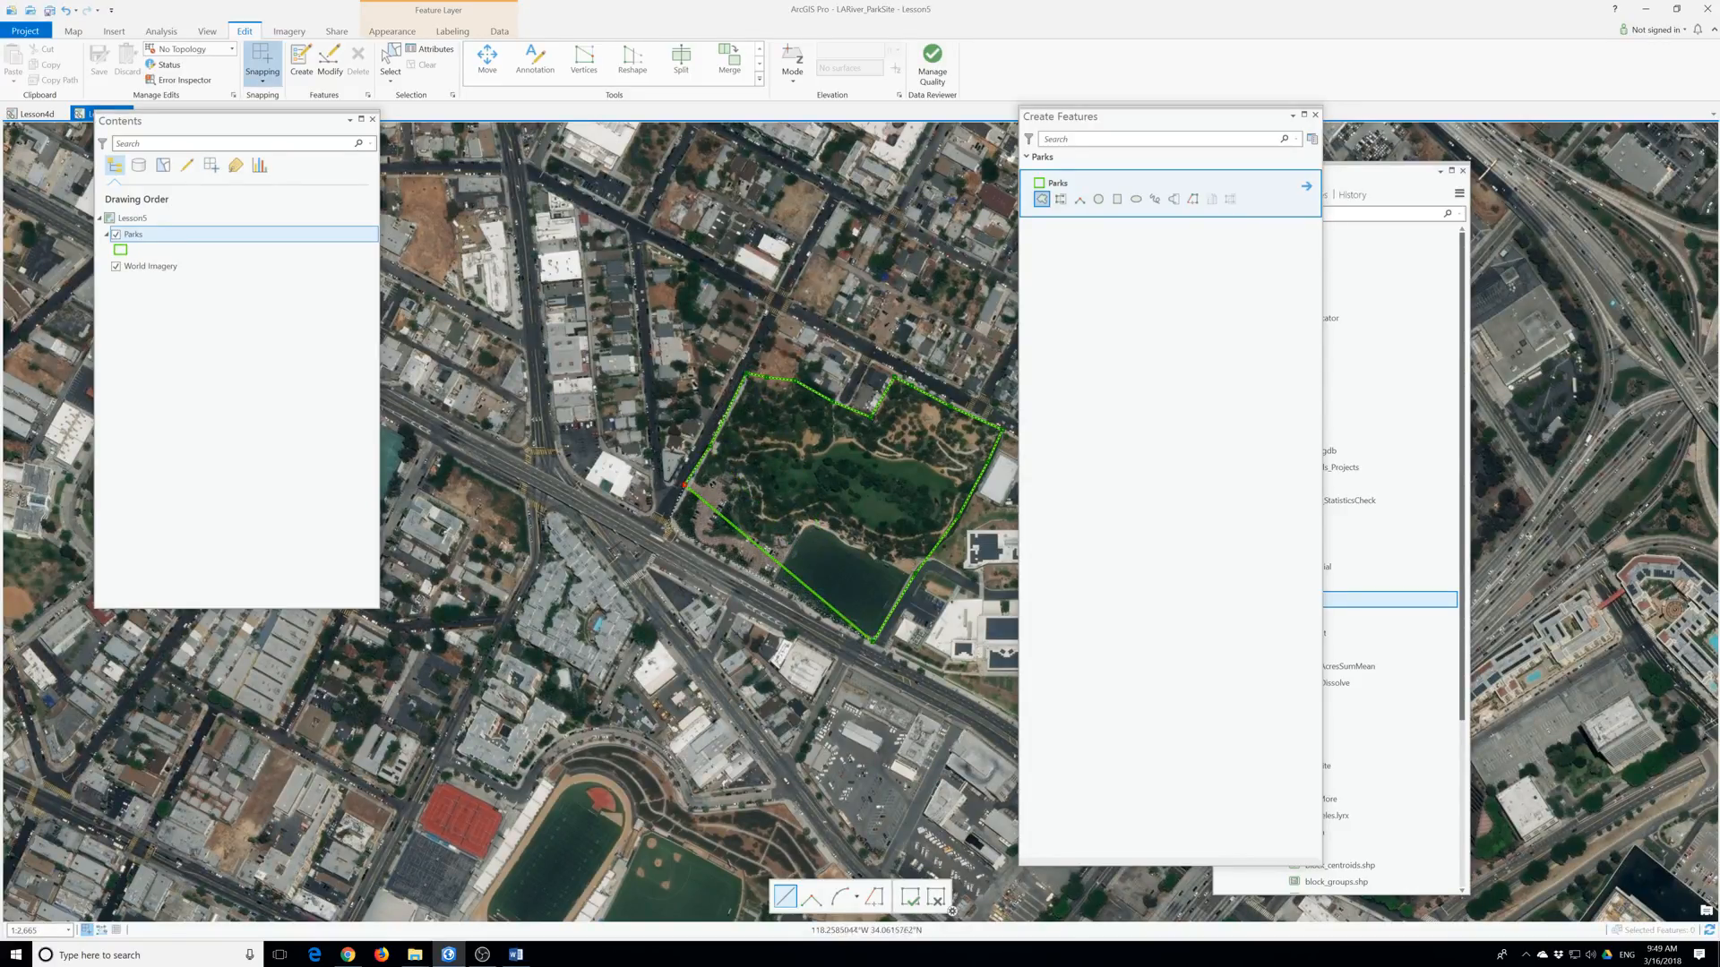
double_click(672, 530)
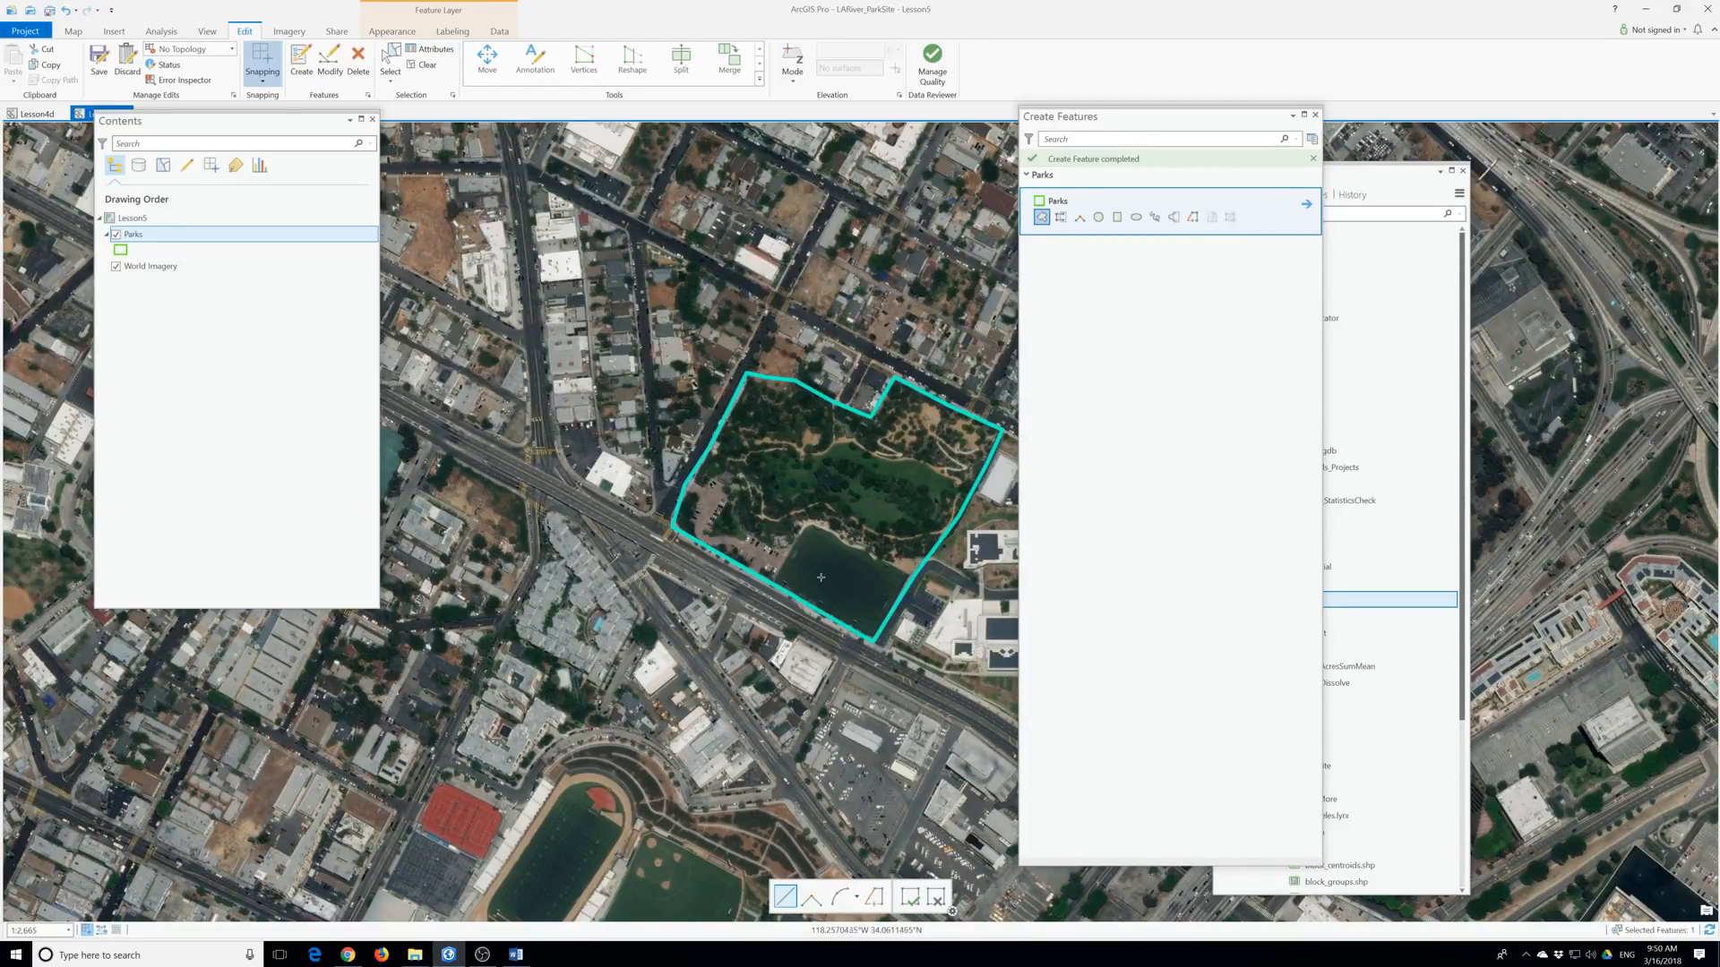
Delete the just-drawn Vista Hermosa park polygon using Delete on the Edit tab.
scroll(820, 577, "up", 4)
scroll(820, 577, "down", 1)
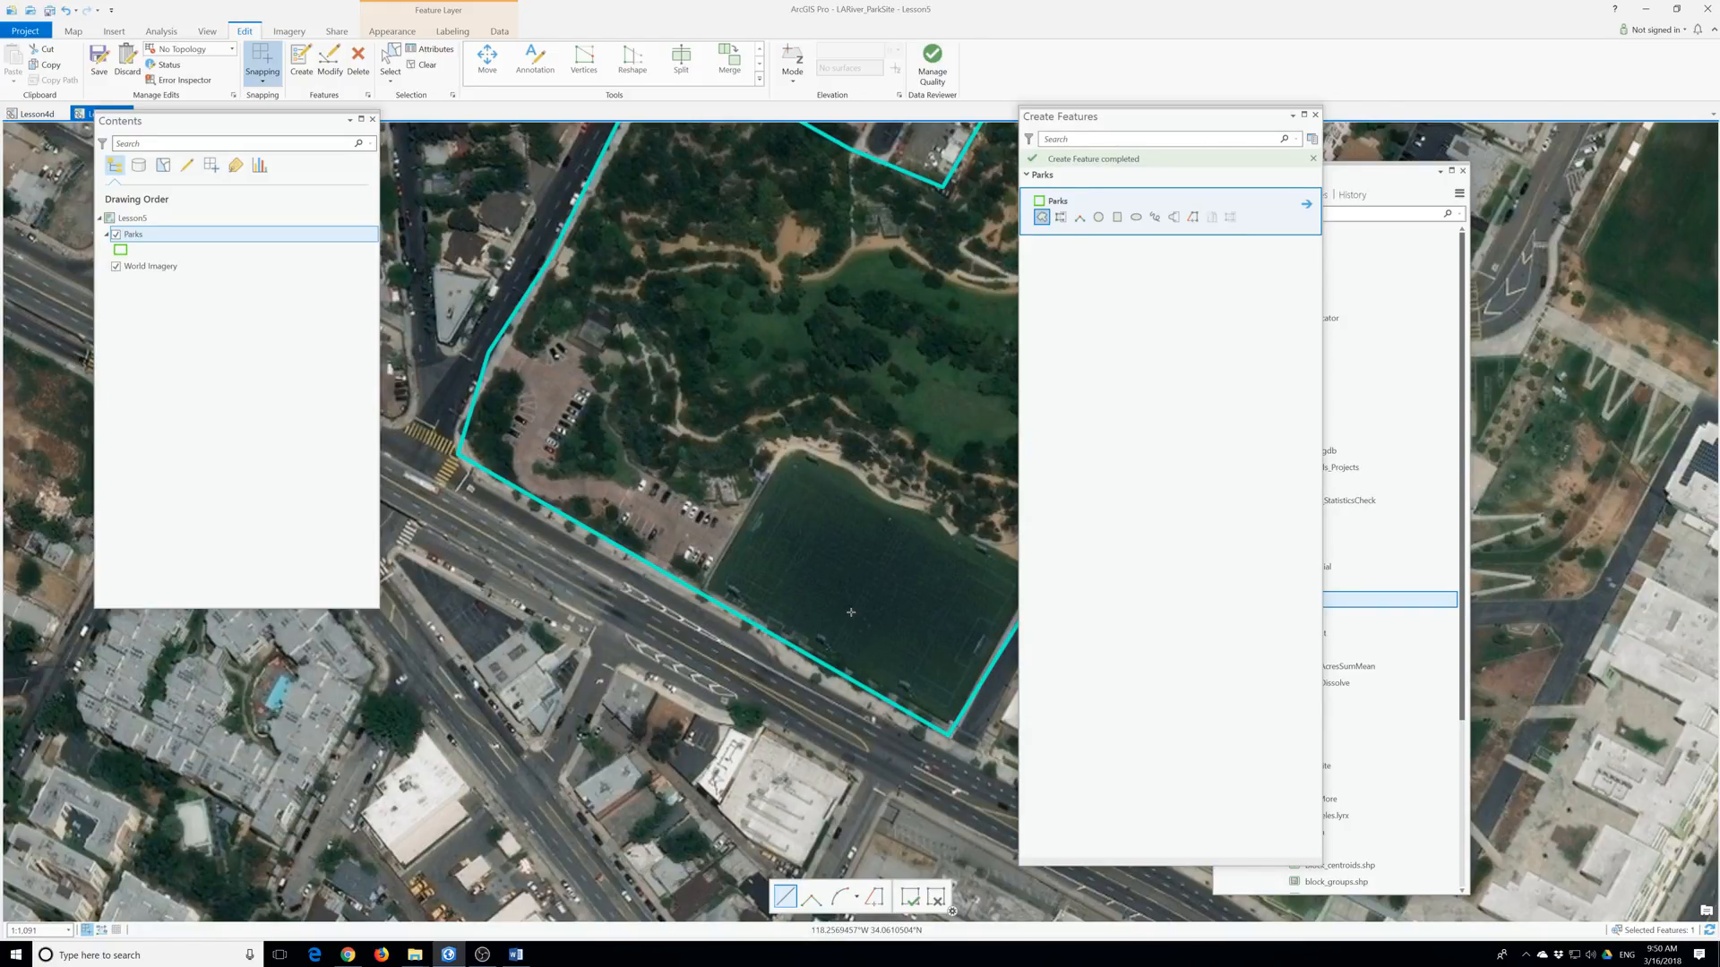
scroll(649, 582, "up", 2)
scroll(644, 583, "down", 3)
scroll(644, 584, "down", 2)
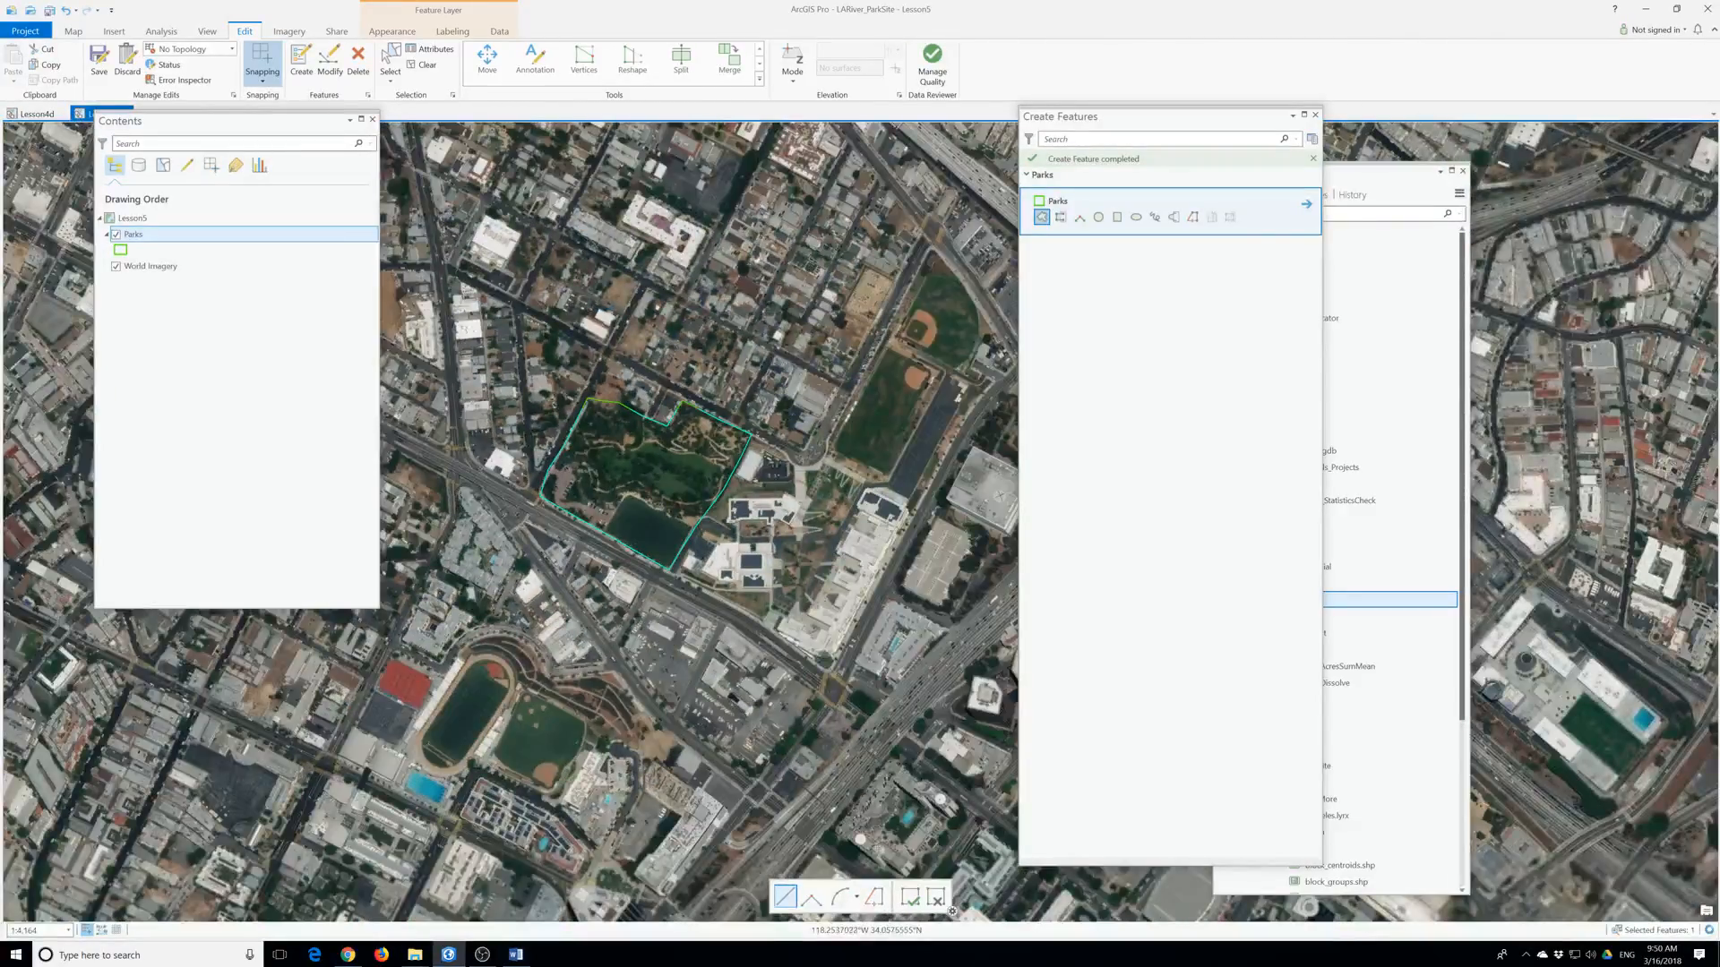
scroll(697, 523, "up", 4)
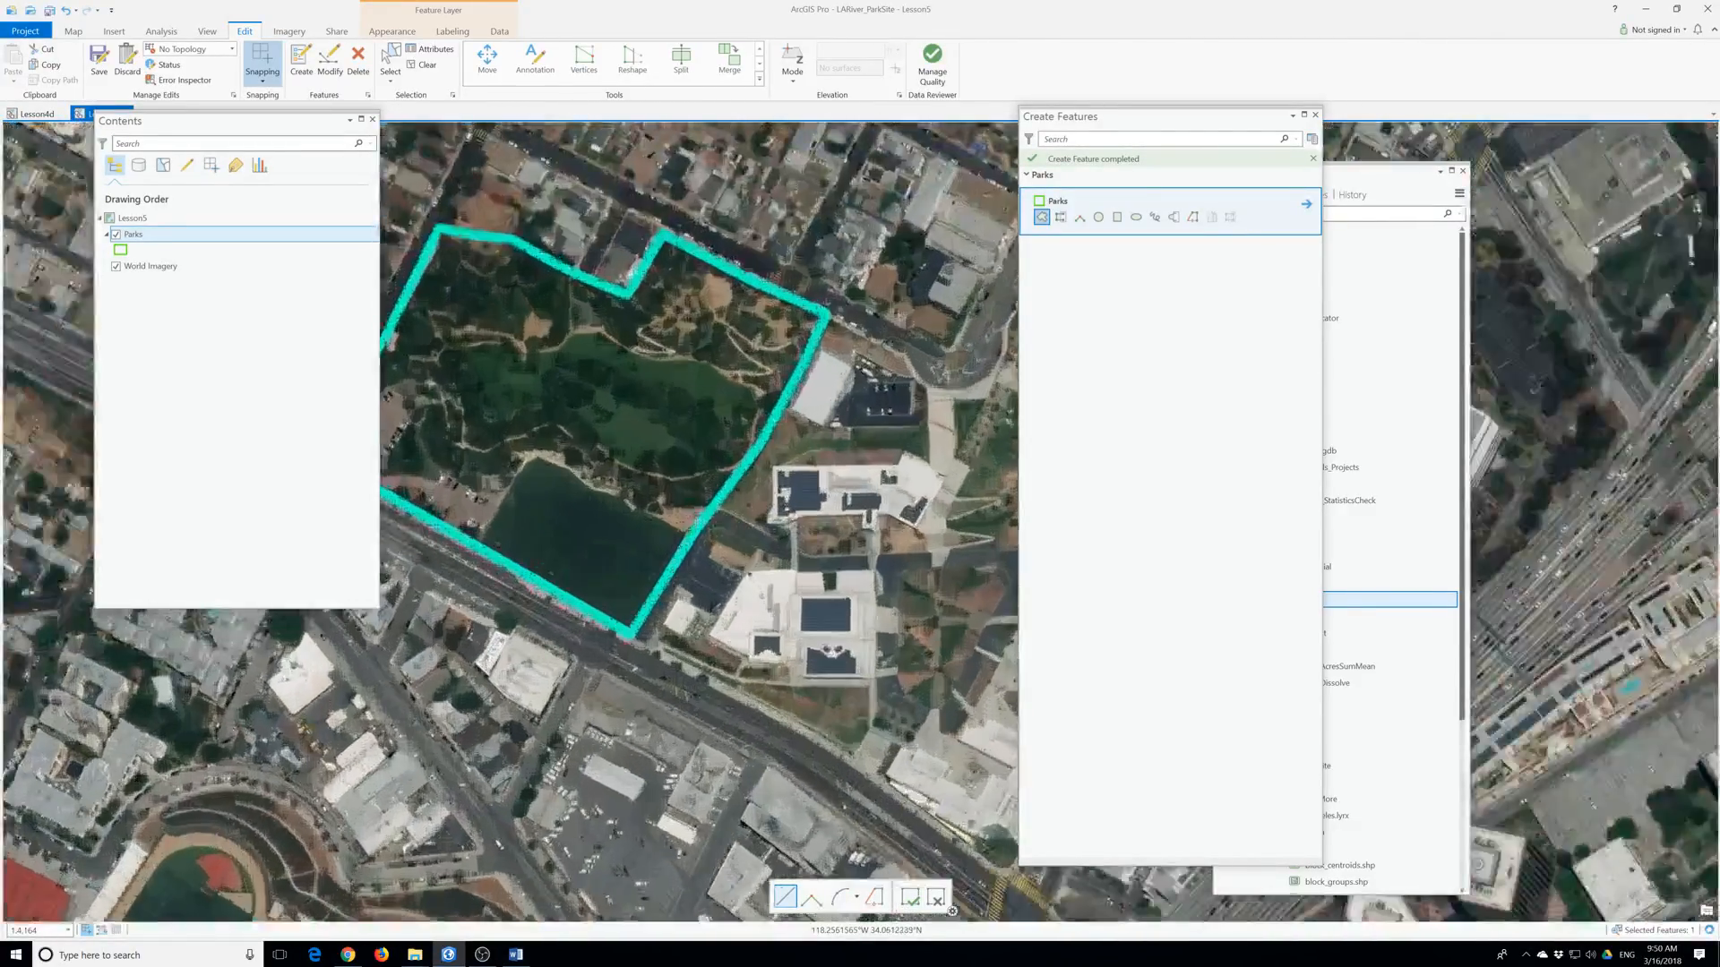
scroll(727, 517, "down", 2)
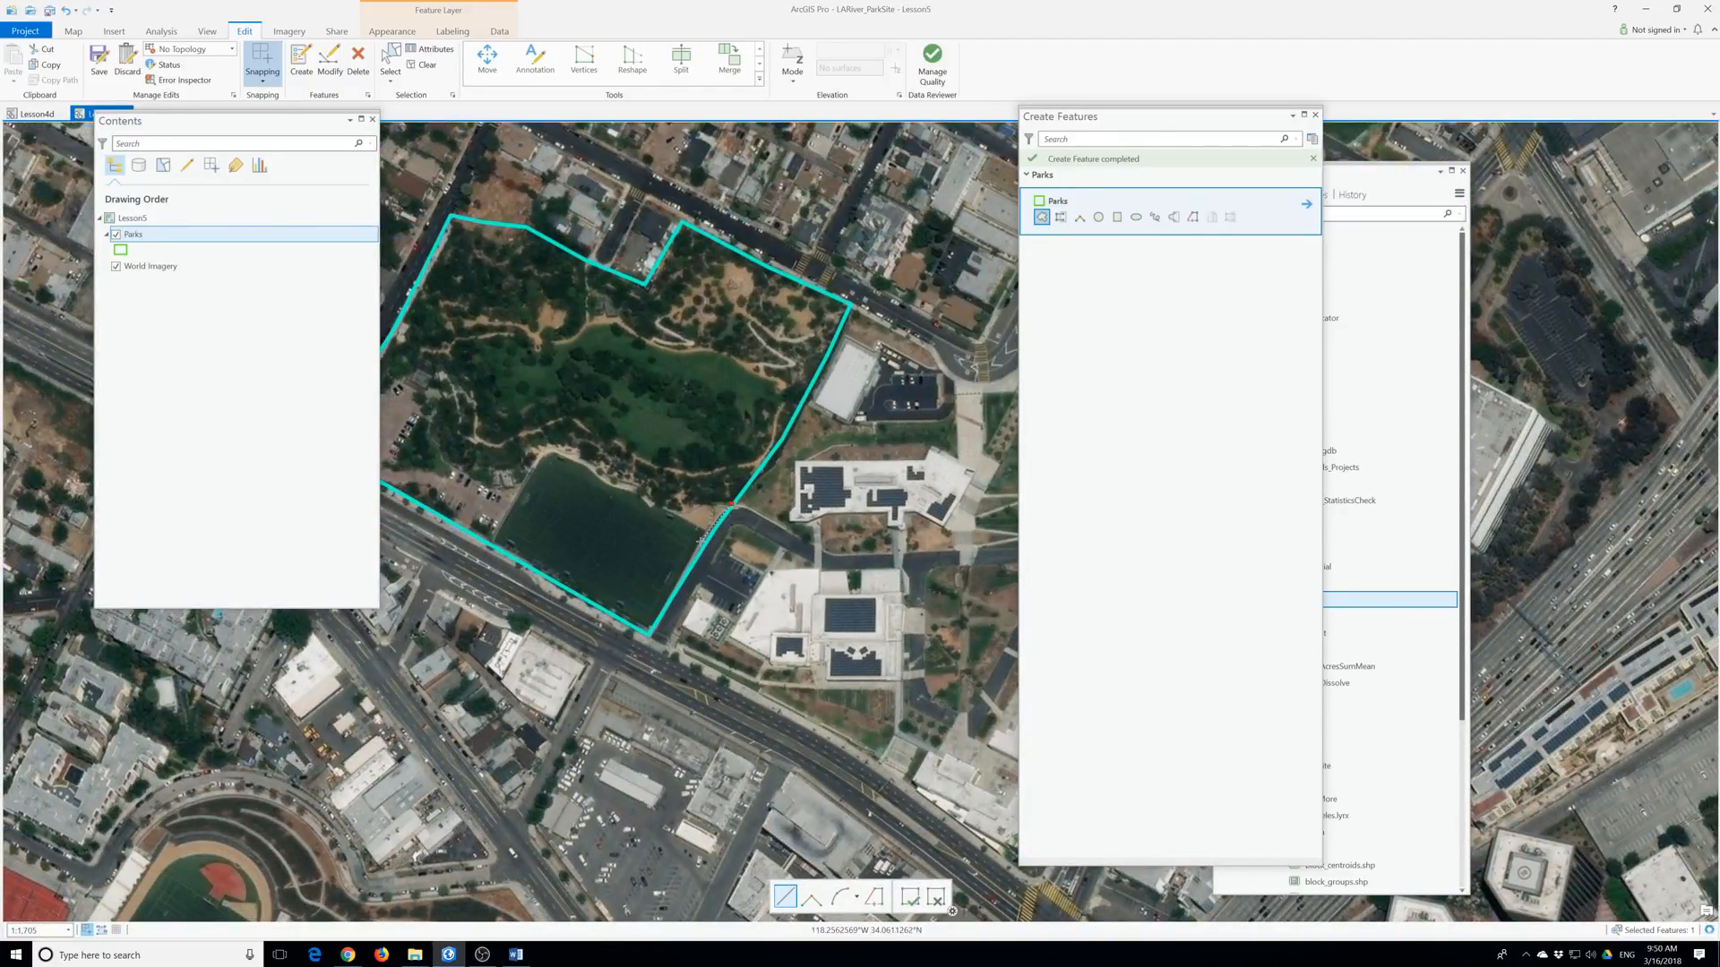
left_click(359, 60)
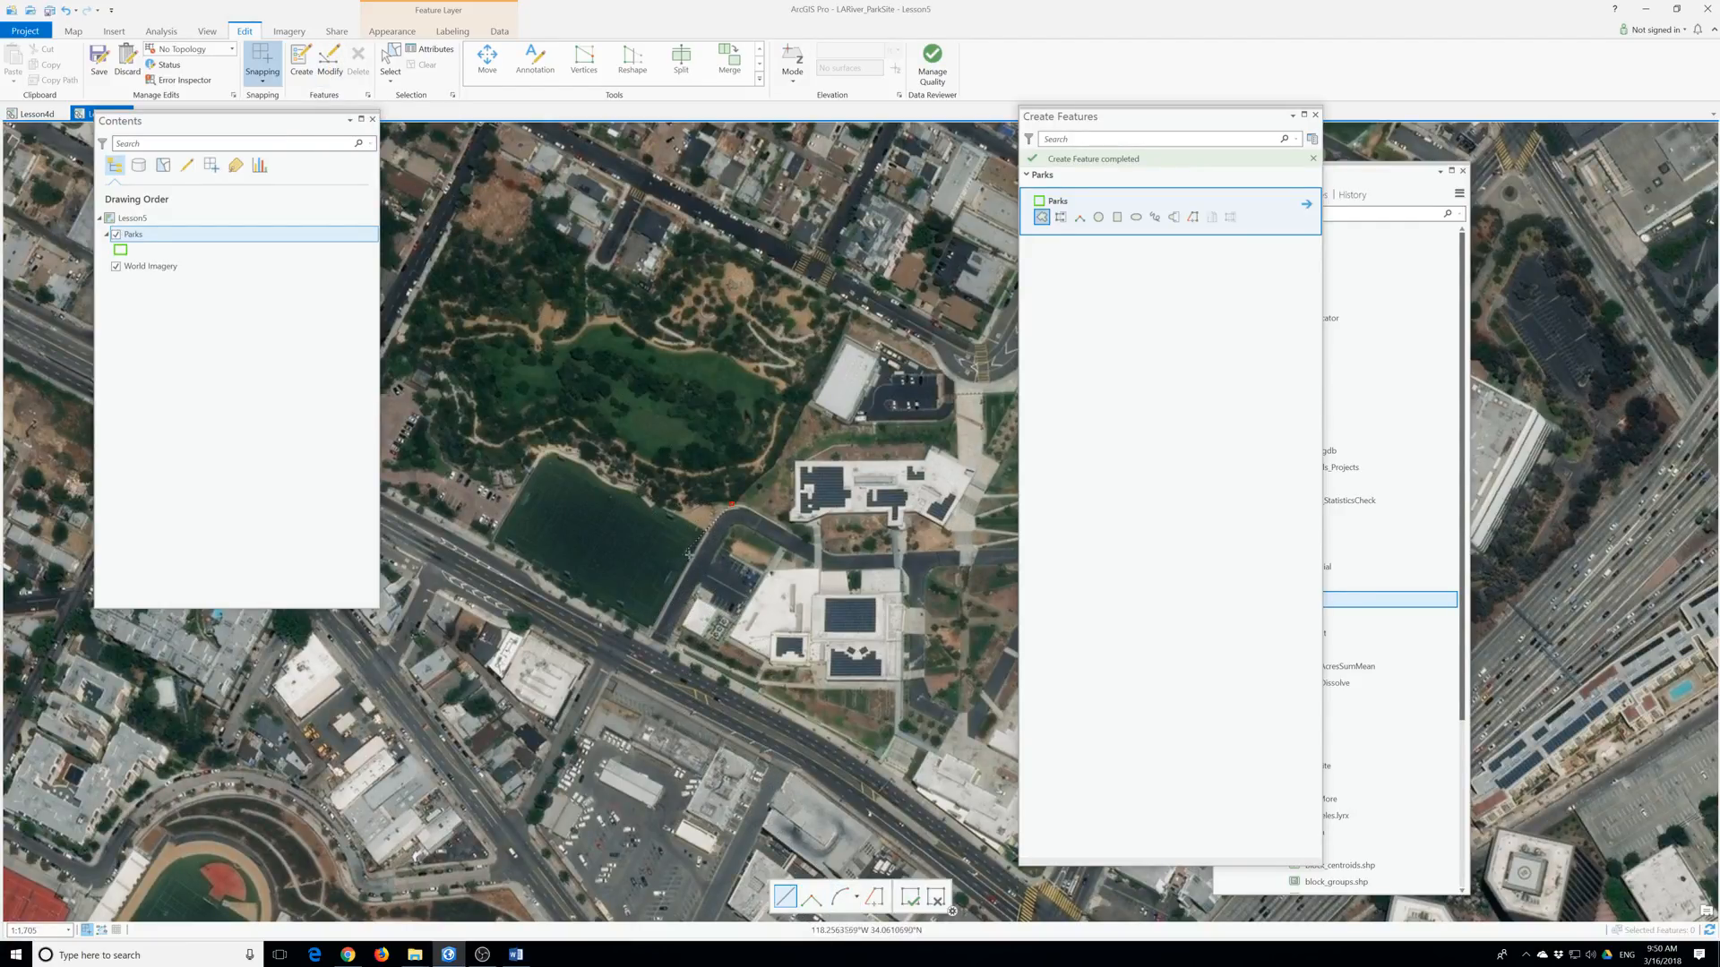
scroll(688, 554, "down", 1)
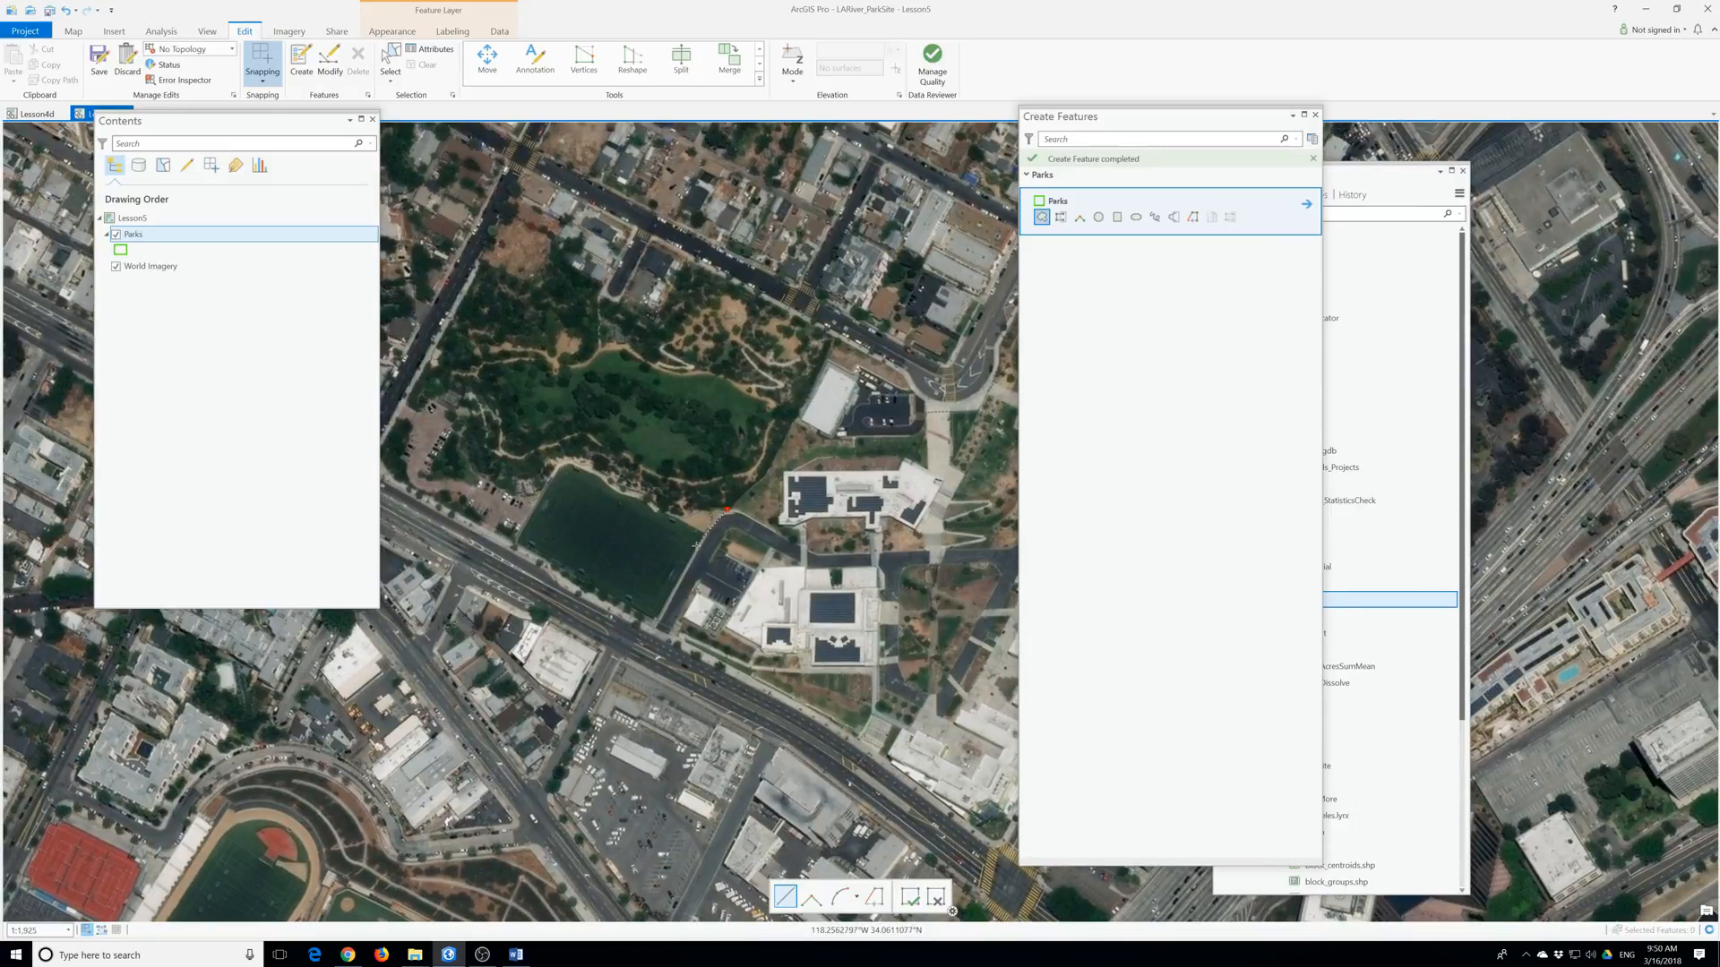
Cancel the leftover sketch and start a new park outline along the east and north edges.
right_click(724, 510)
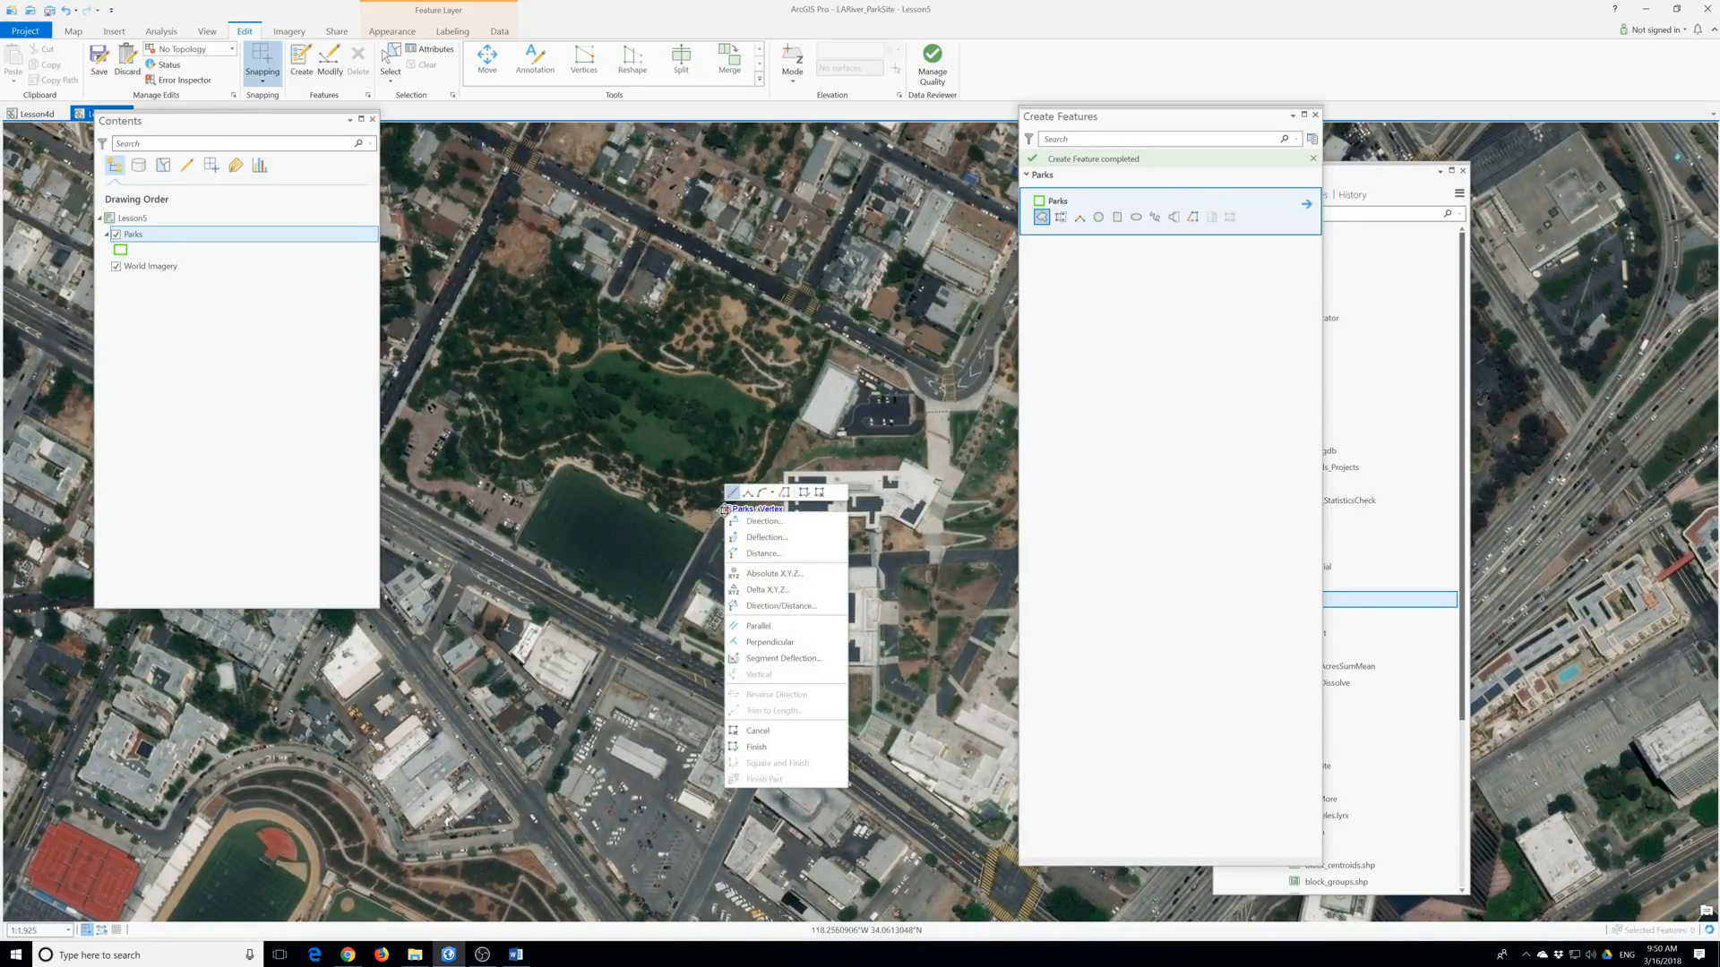
left_click(798, 731)
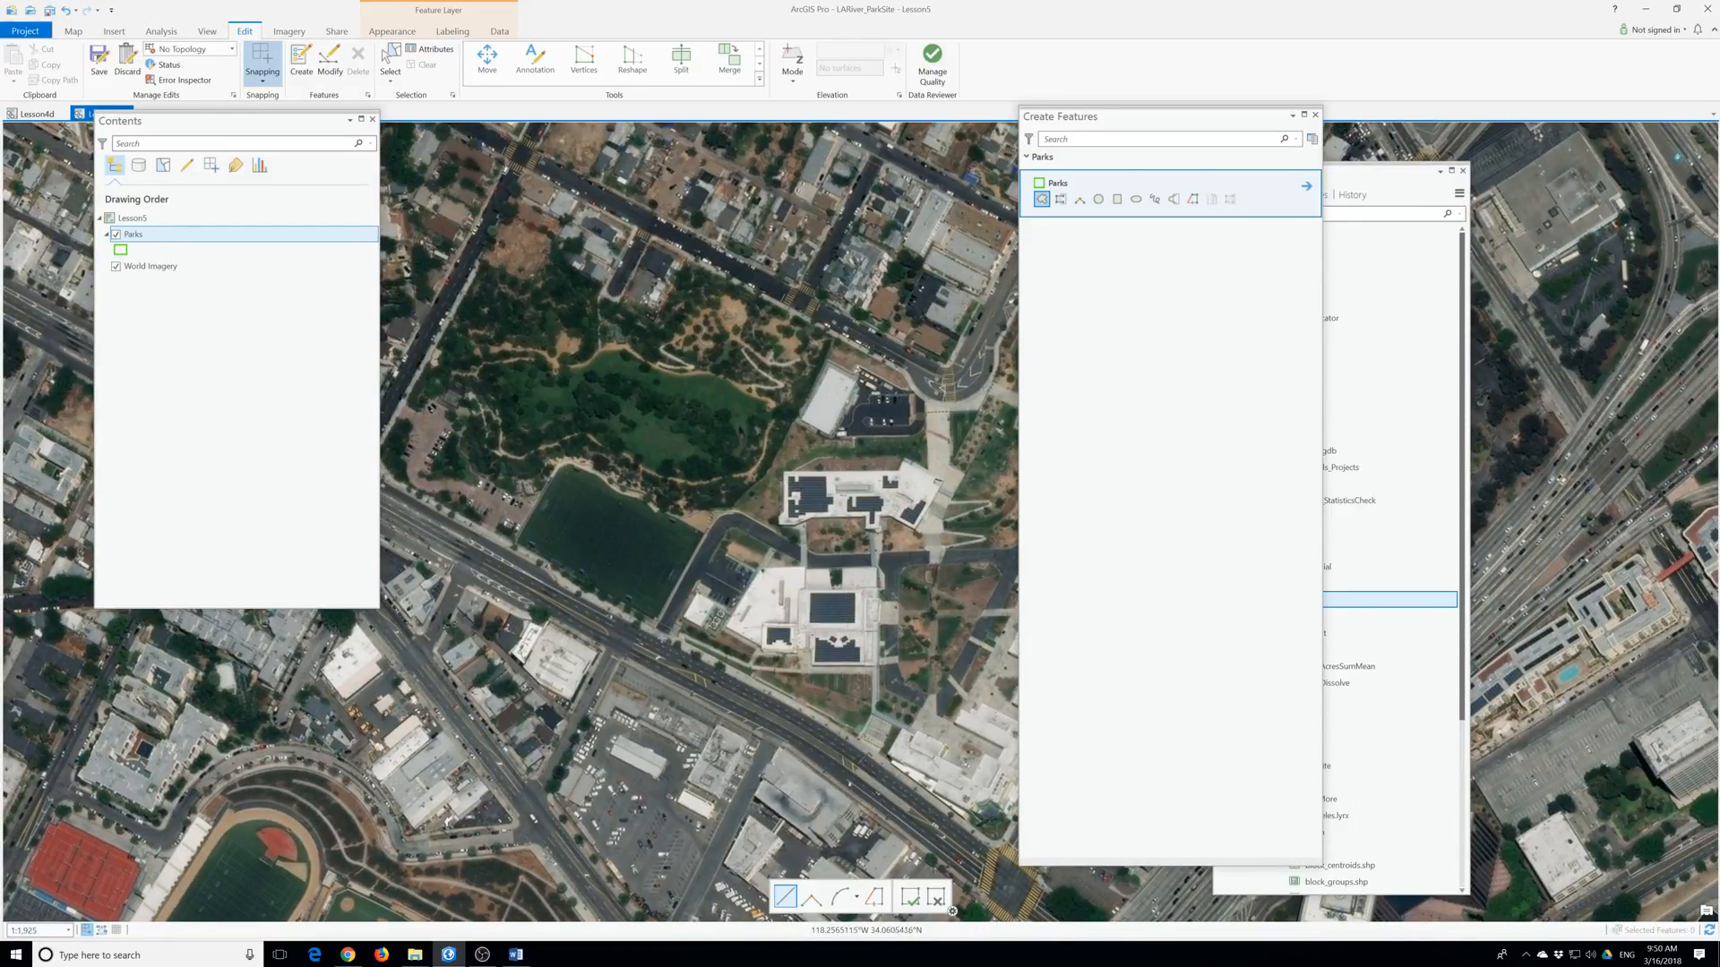
left_click(656, 624)
left_click(710, 534)
left_click(810, 378)
left_click(833, 338)
left_click(745, 297)
left_click(692, 266)
left_click(659, 305)
Decline saving for now, then finish the outline along the north and west edges.
key("ctrl+s")
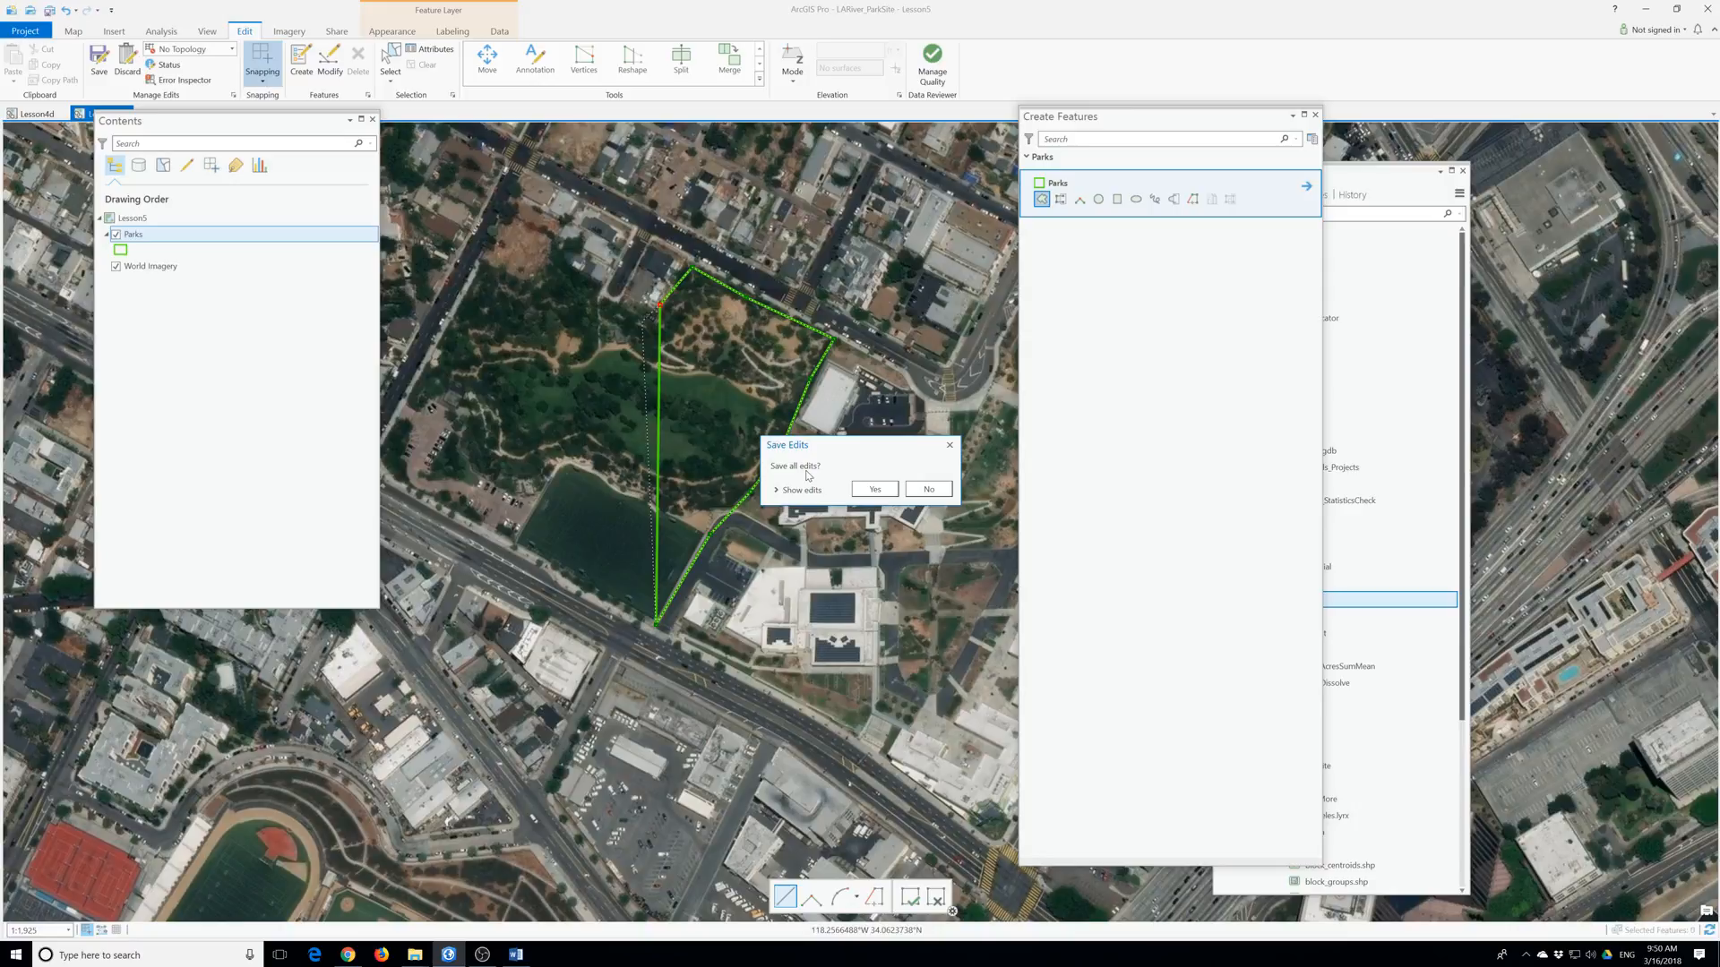
left_click(928, 489)
left_click(651, 315)
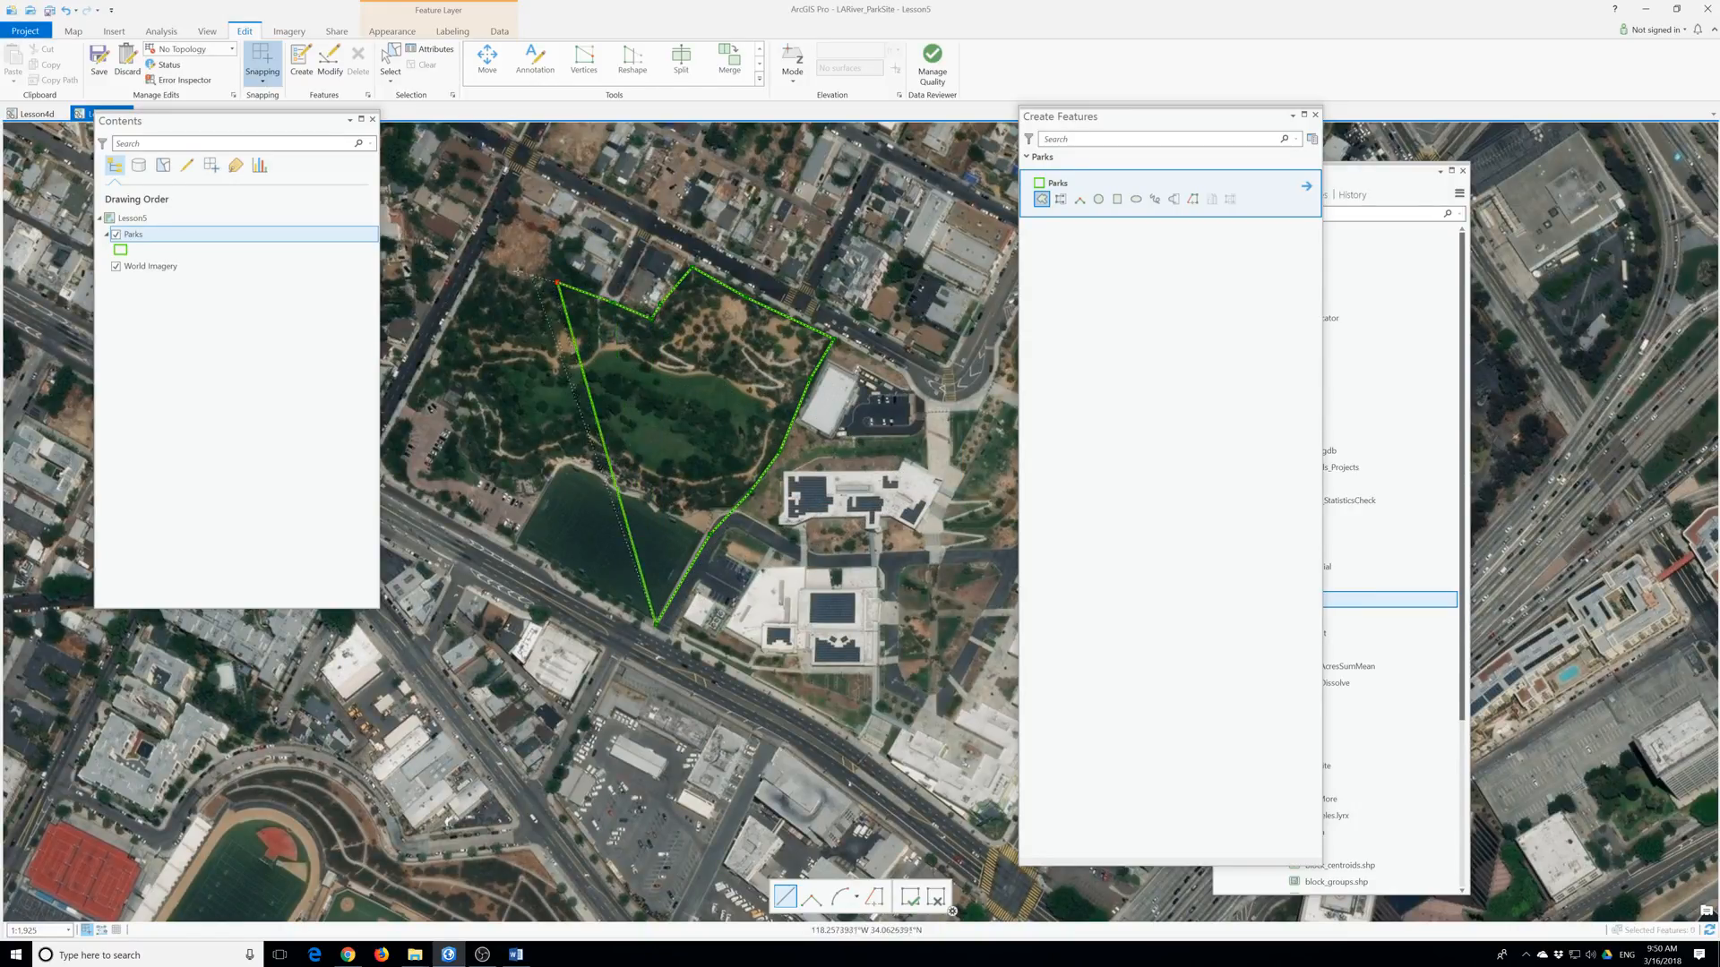
left_click(477, 261)
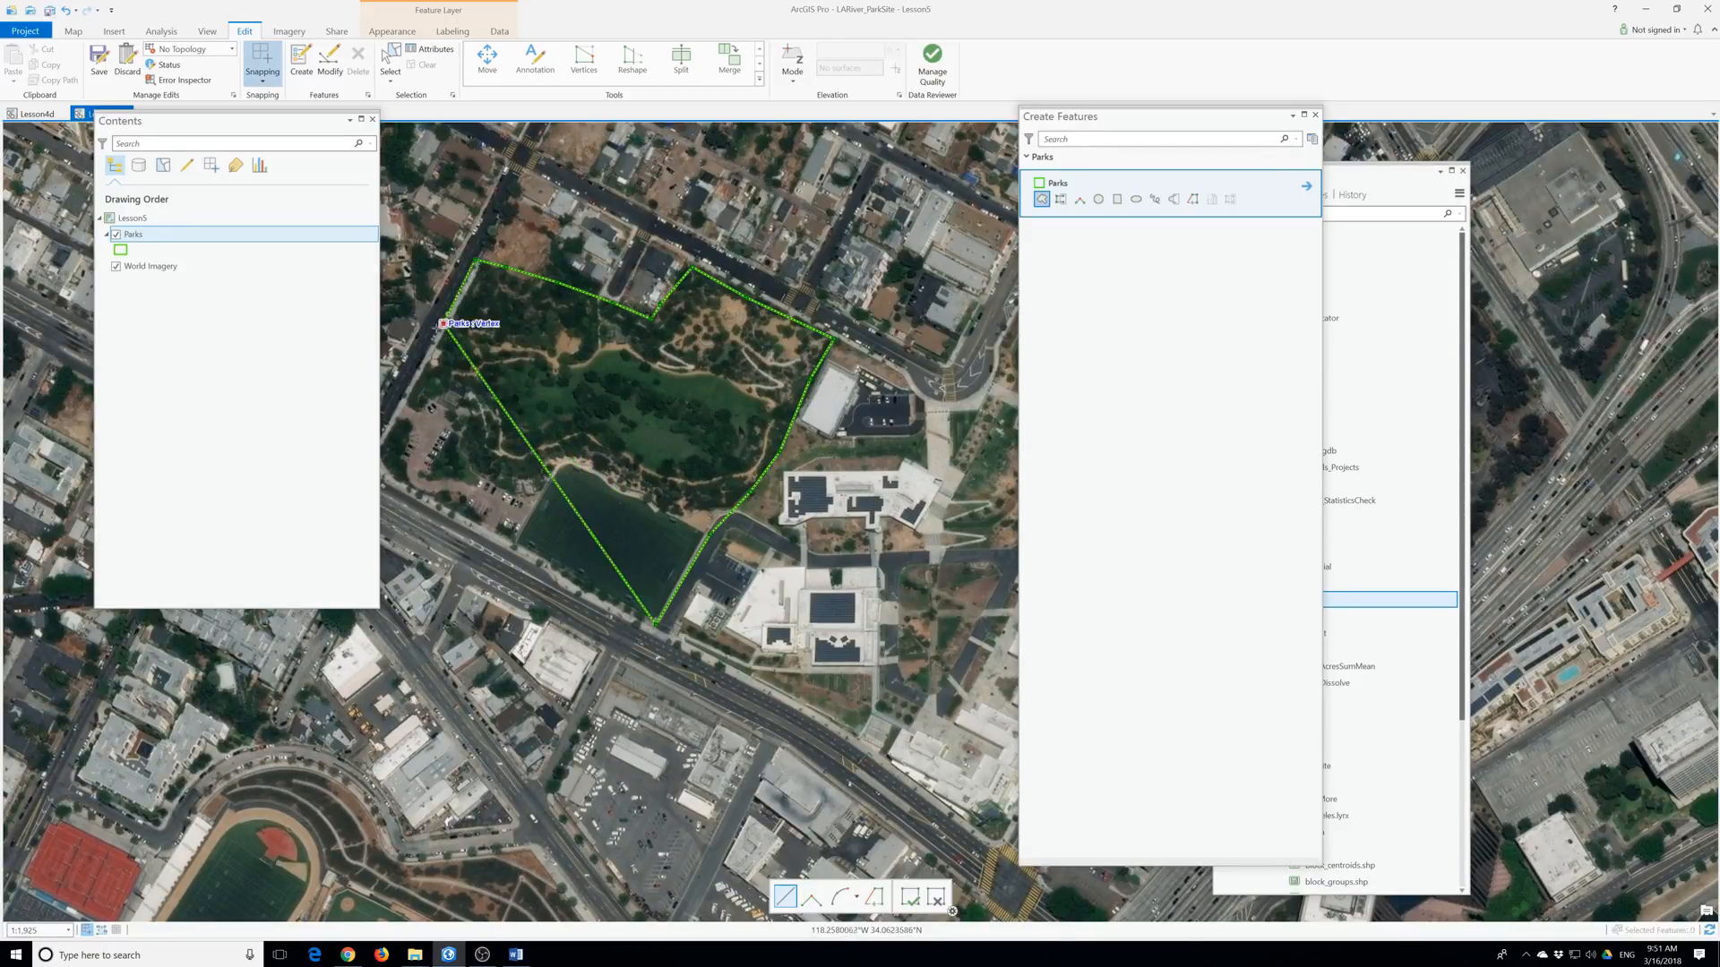
left_click(400, 405)
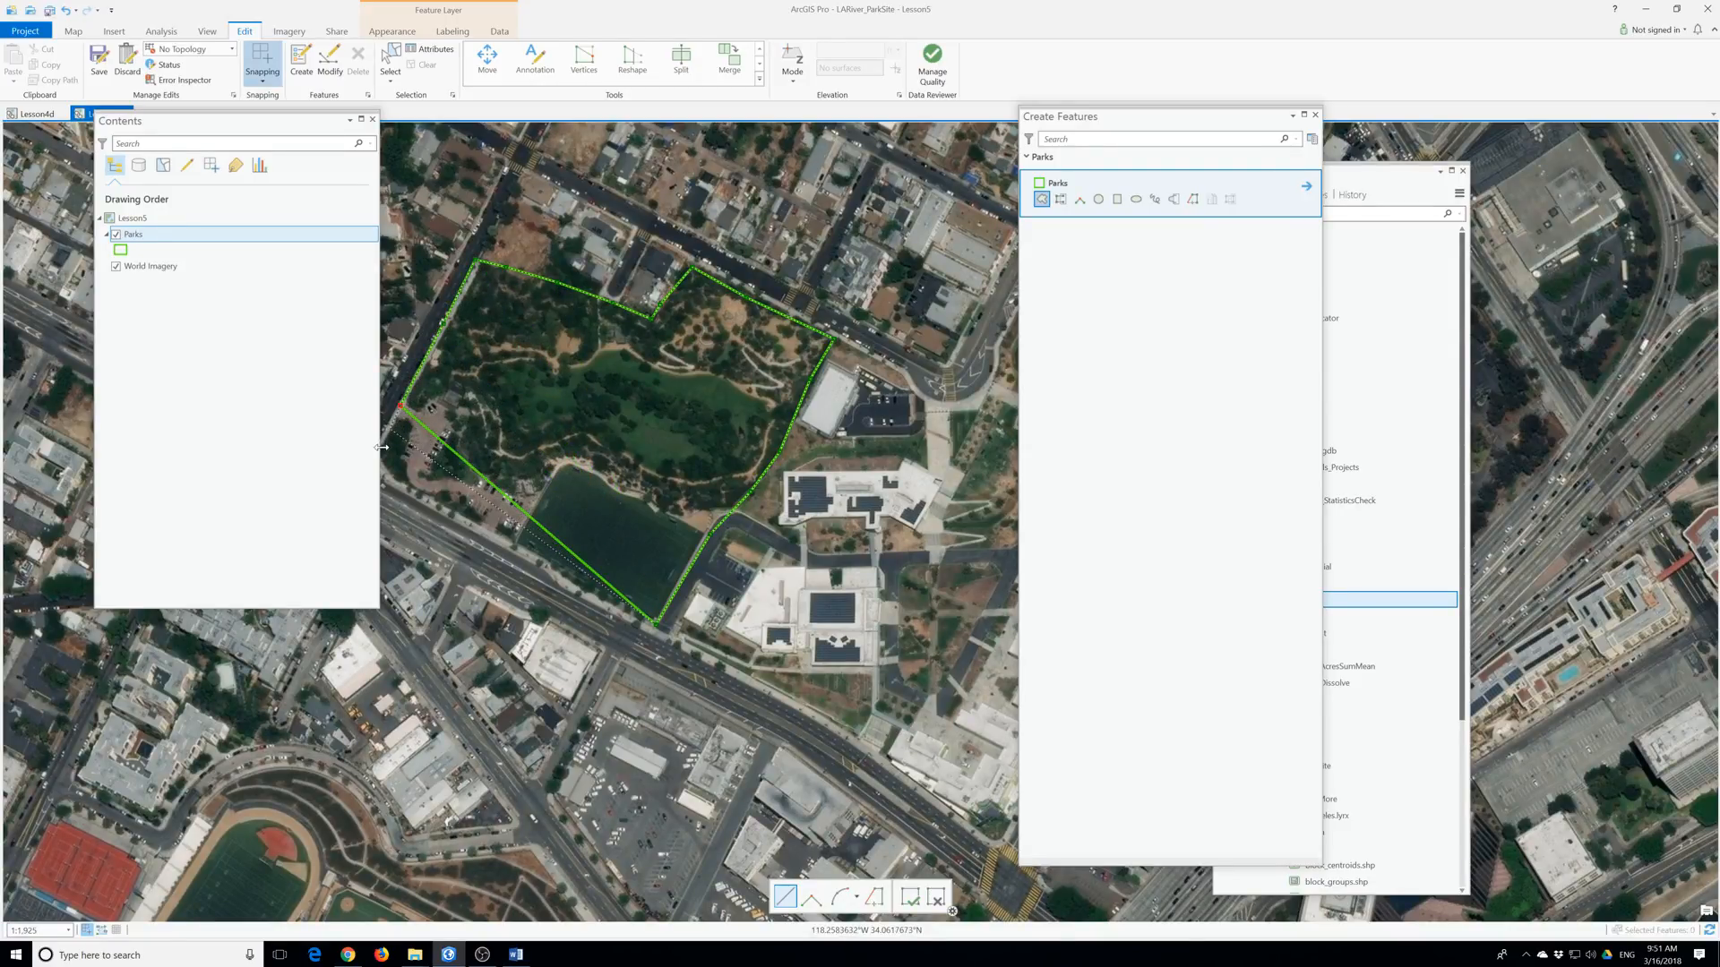
left_click_drag(429, 459, 600, 450)
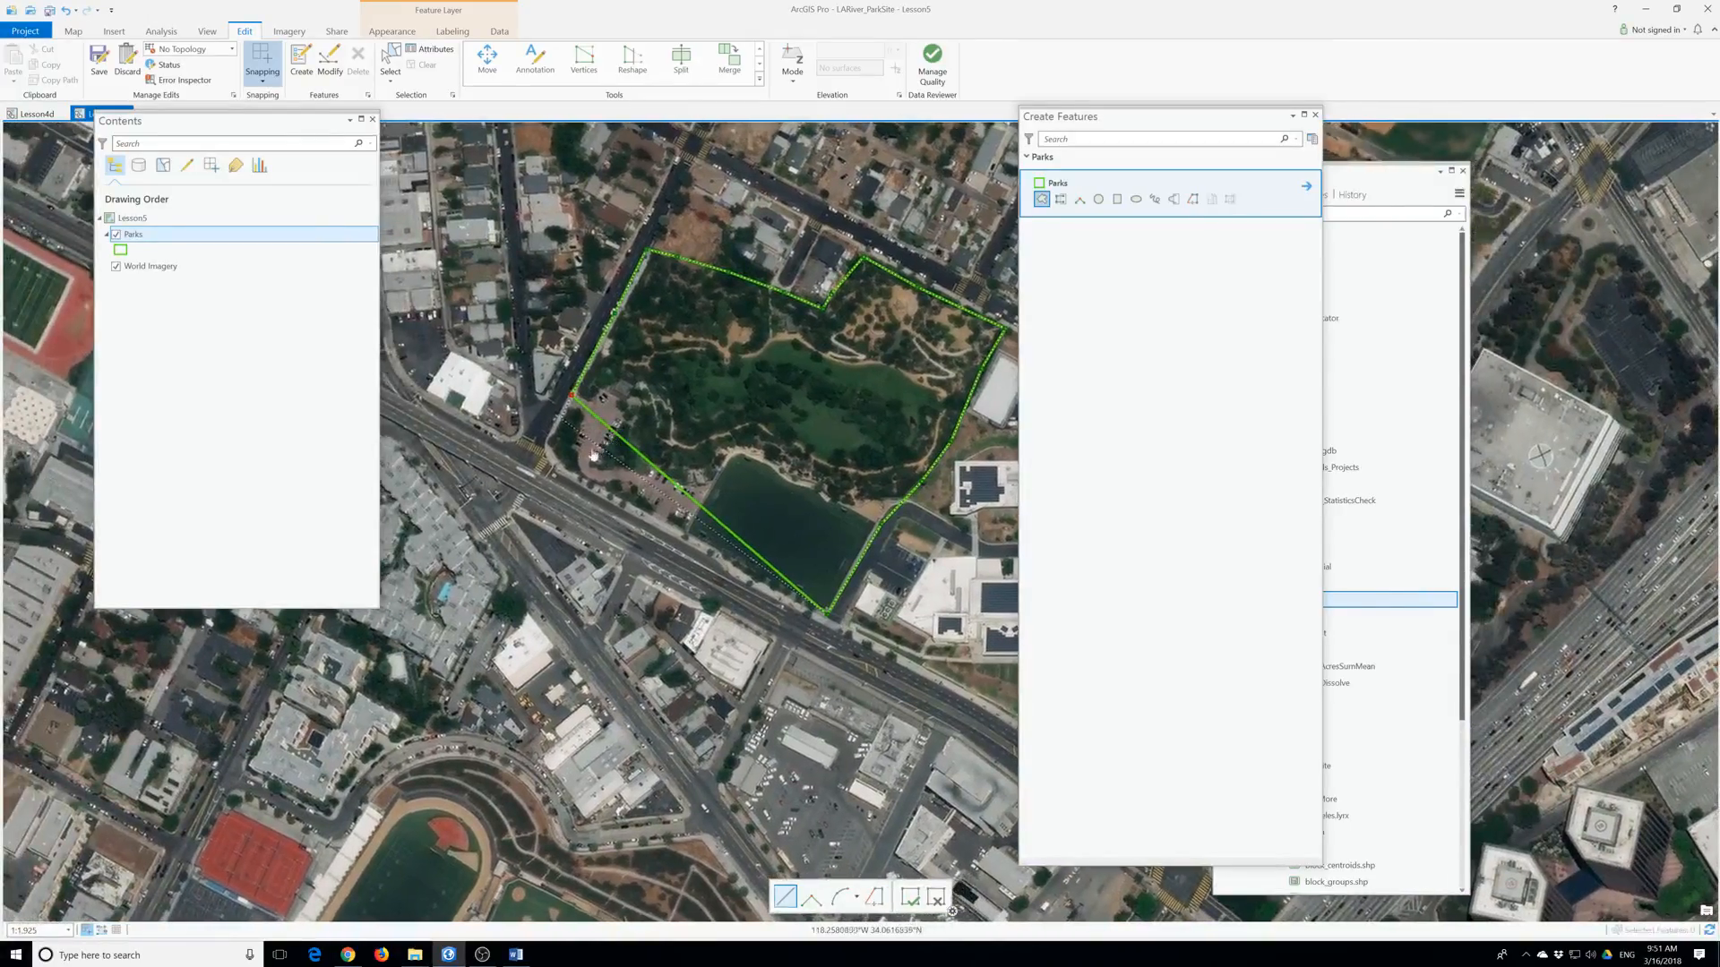
left_click(547, 435)
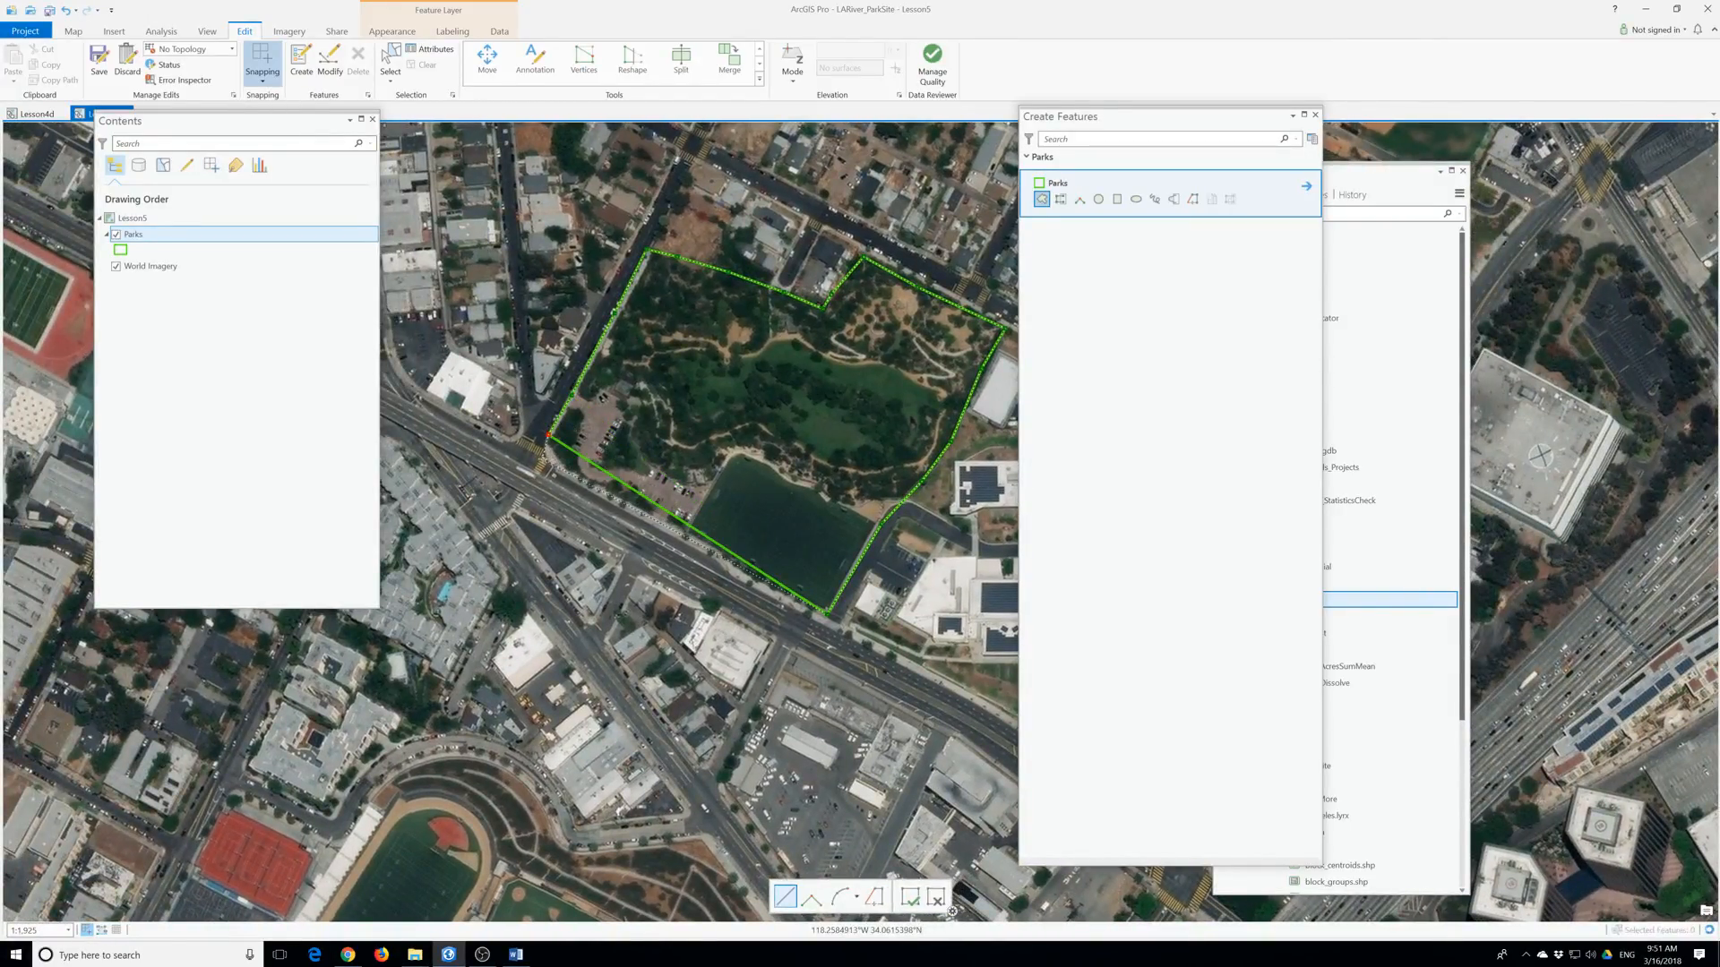
double_click(543, 460)
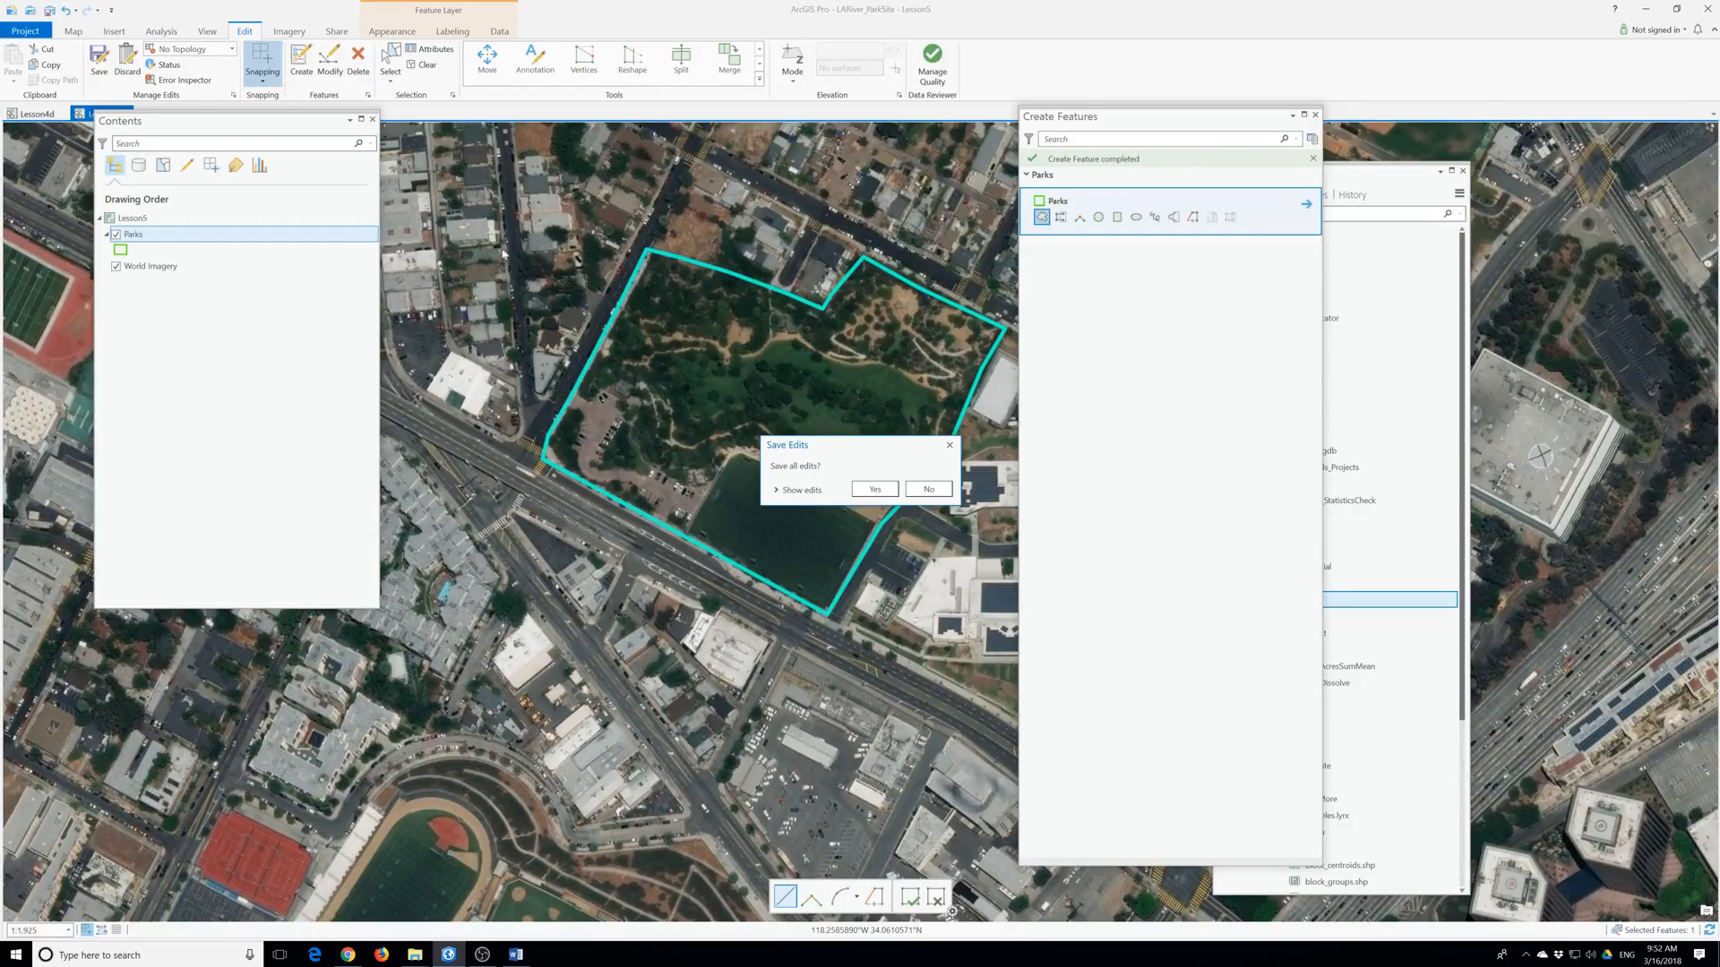
Save the new park polygon, close Create Features, and cancel the stray sketch.
left_click(875, 489)
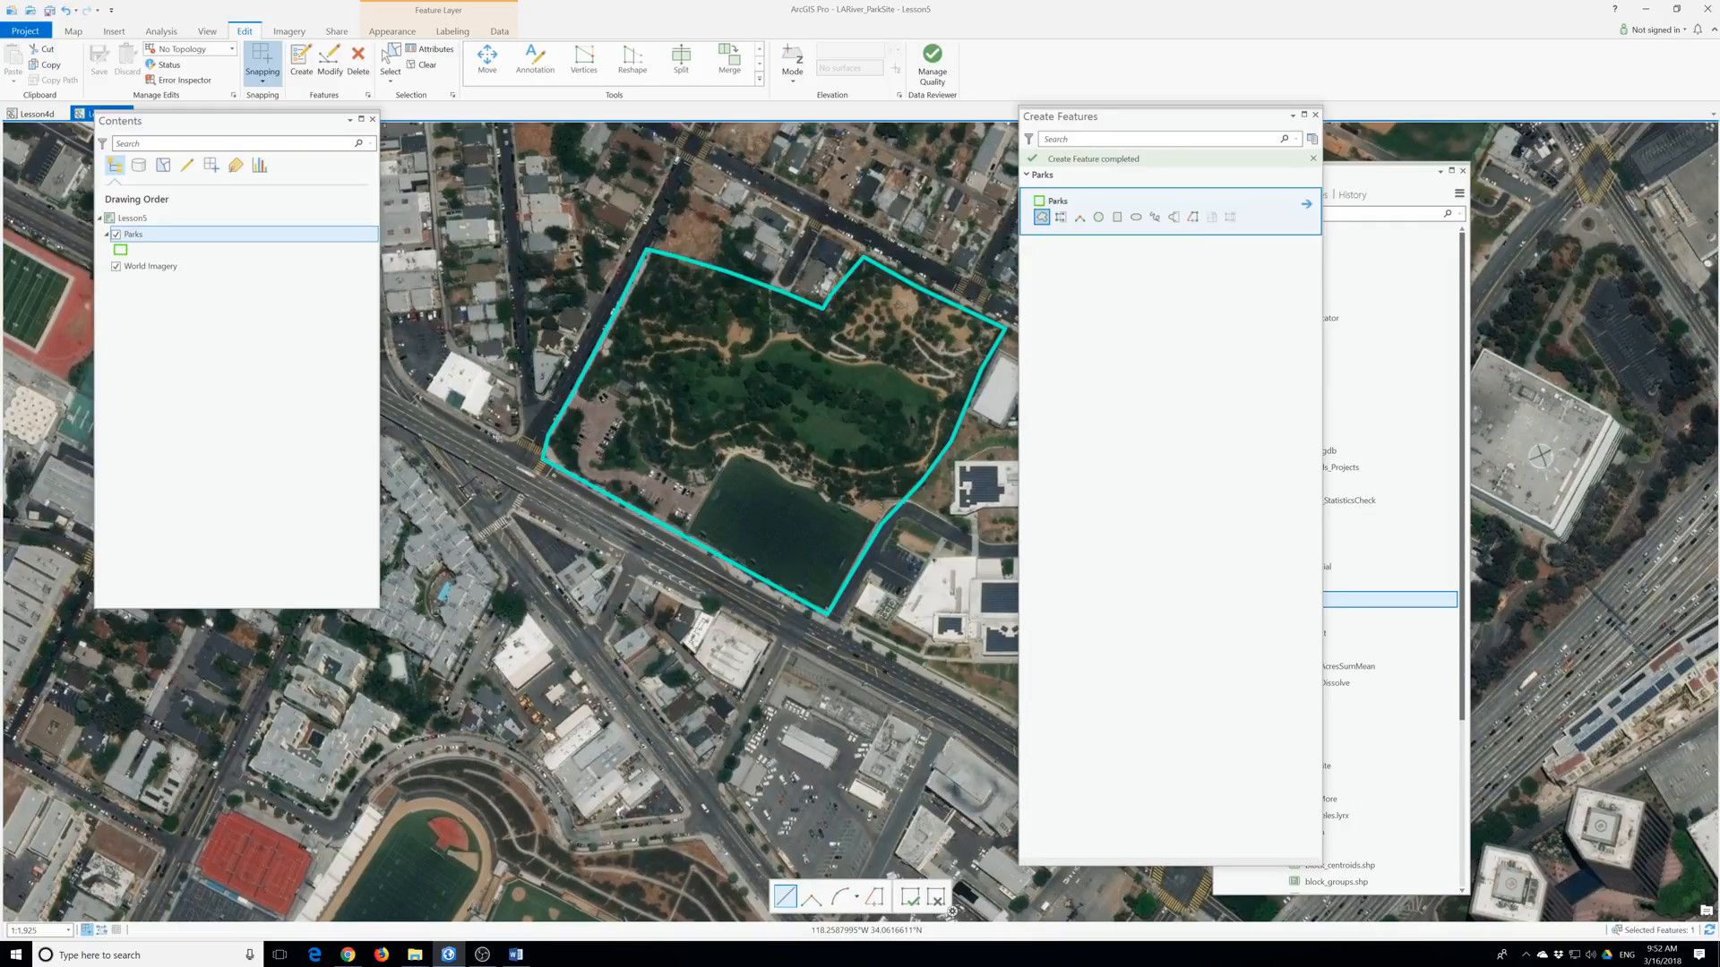
left_click(1315, 115)
left_click(625, 334)
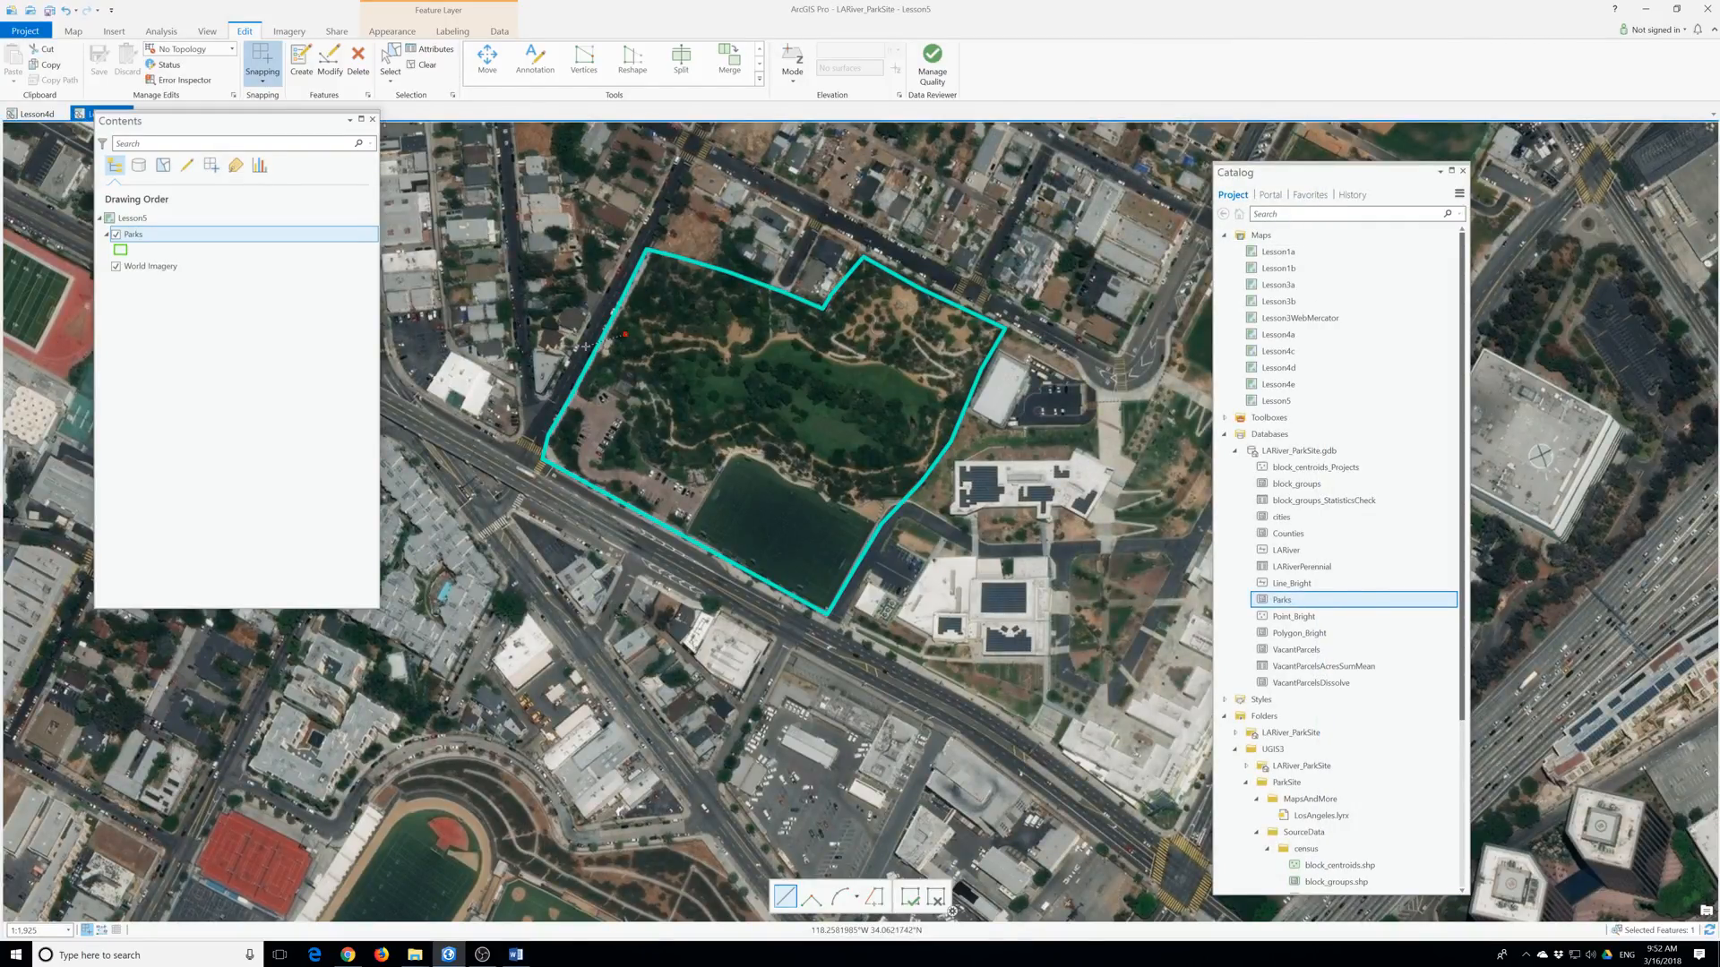
right_click(683, 353)
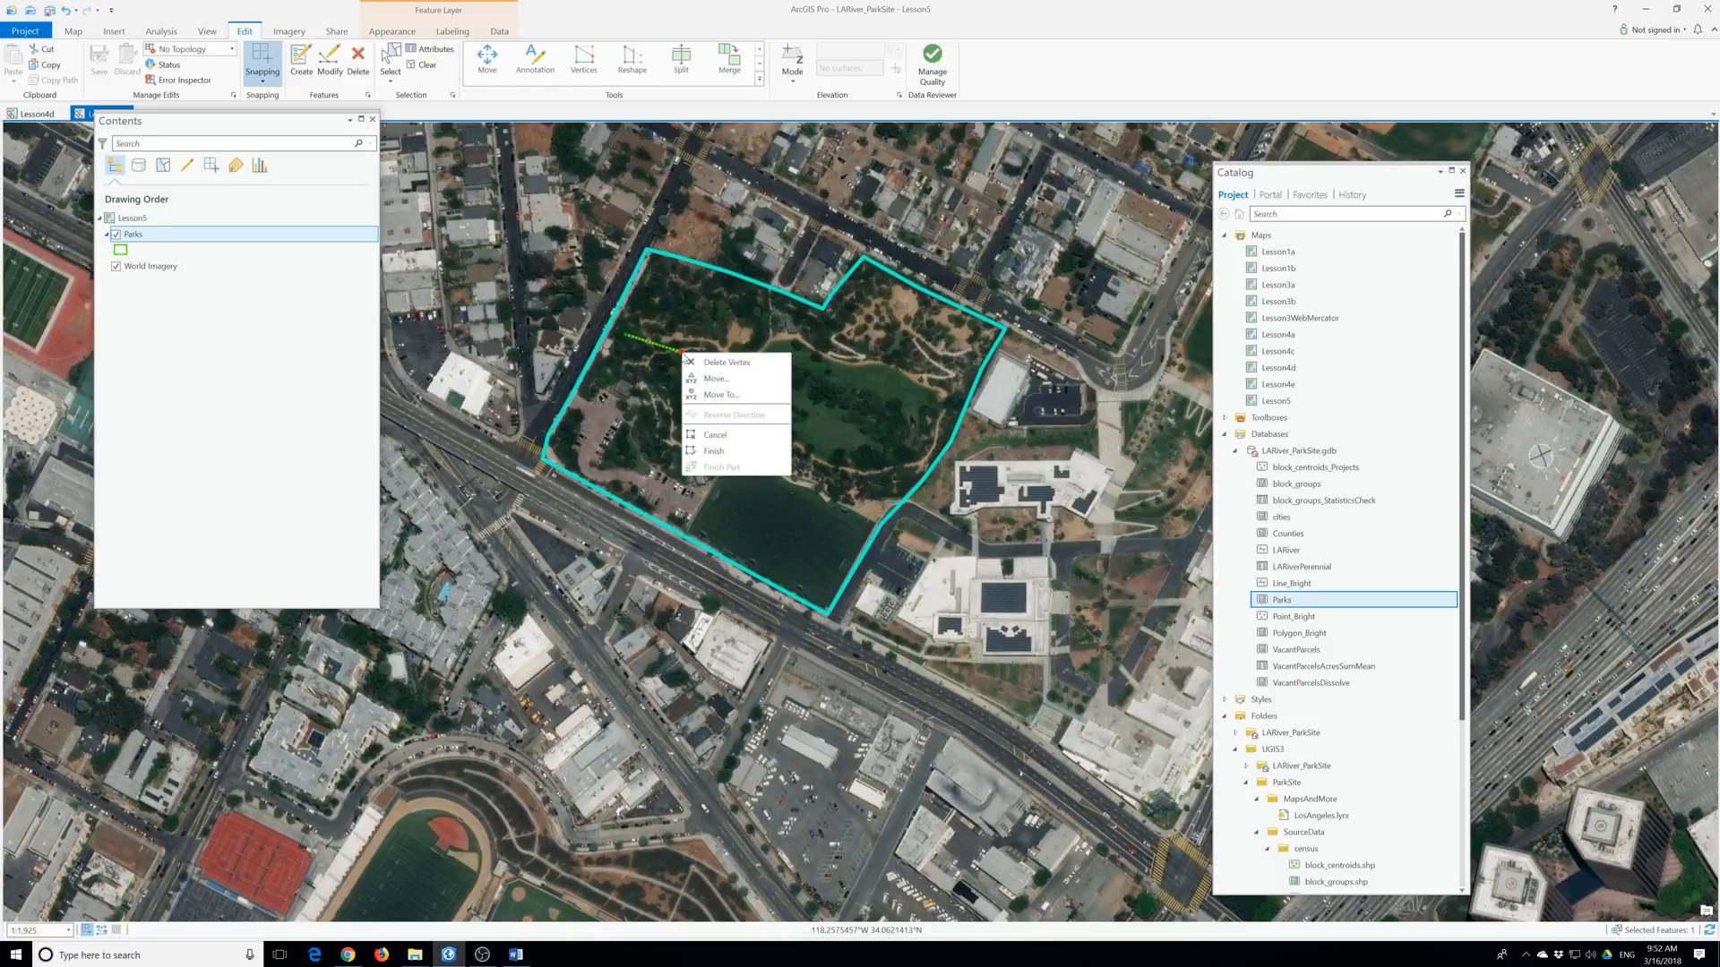
left_click(733, 436)
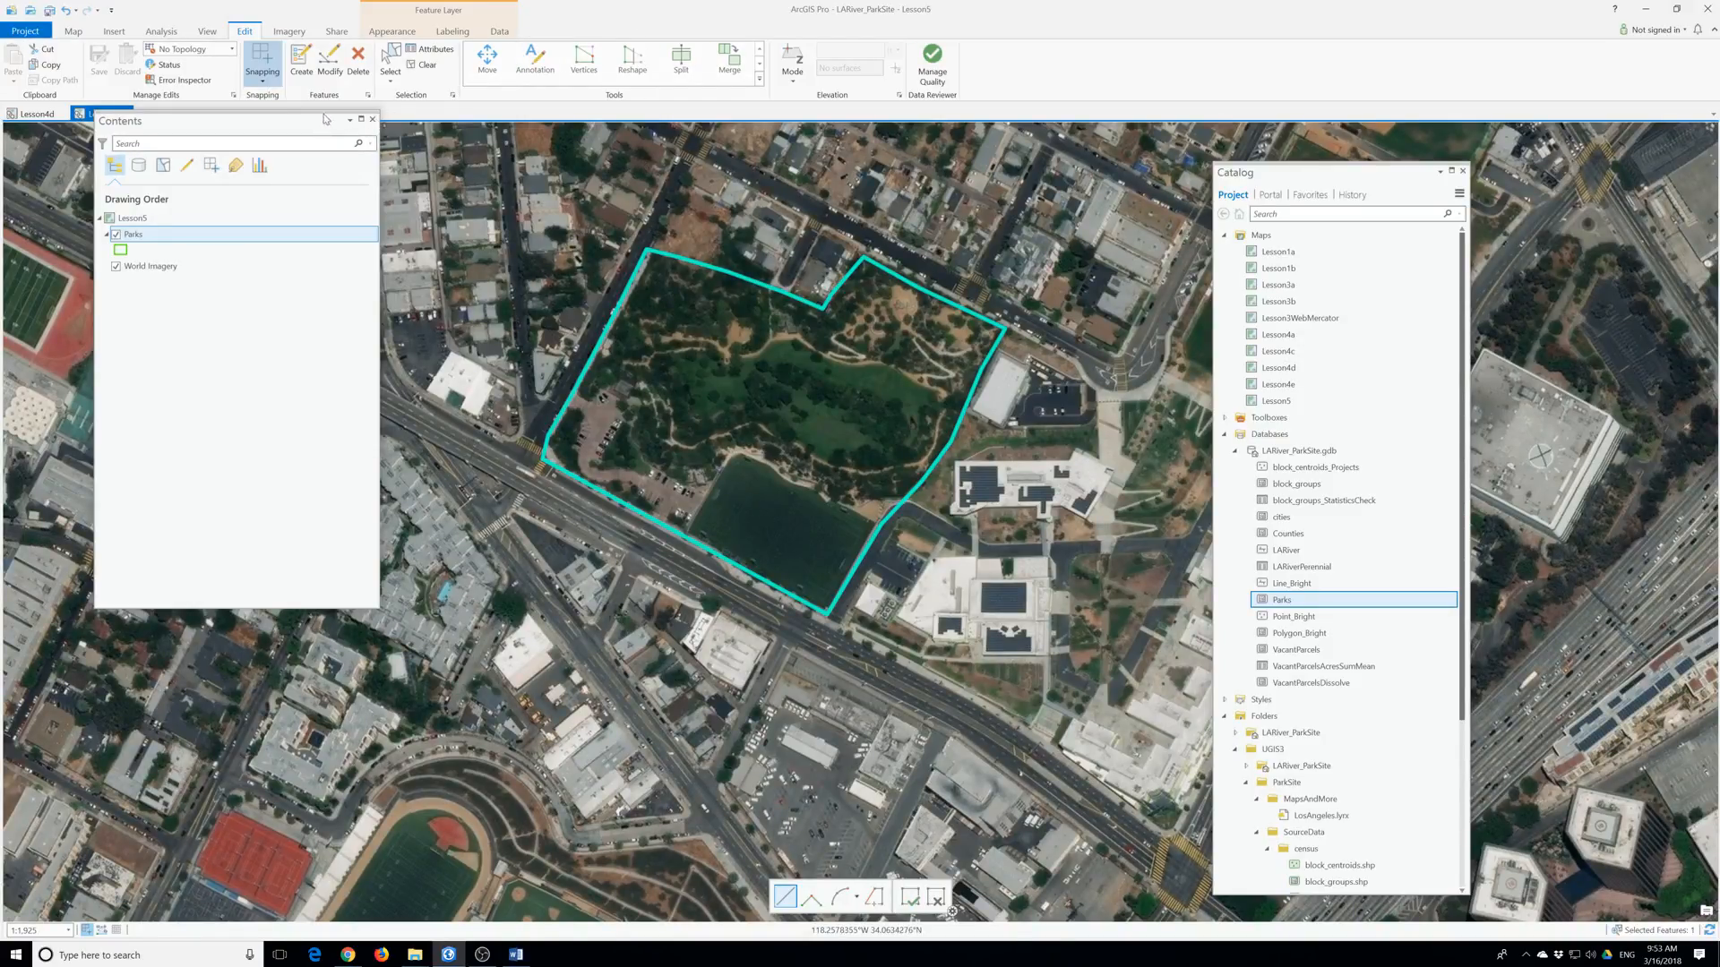
Set NAME to 'Vista Hermosa' and TYPE to 'Local Park or Recreation area', then save edits.
left_click(431, 54)
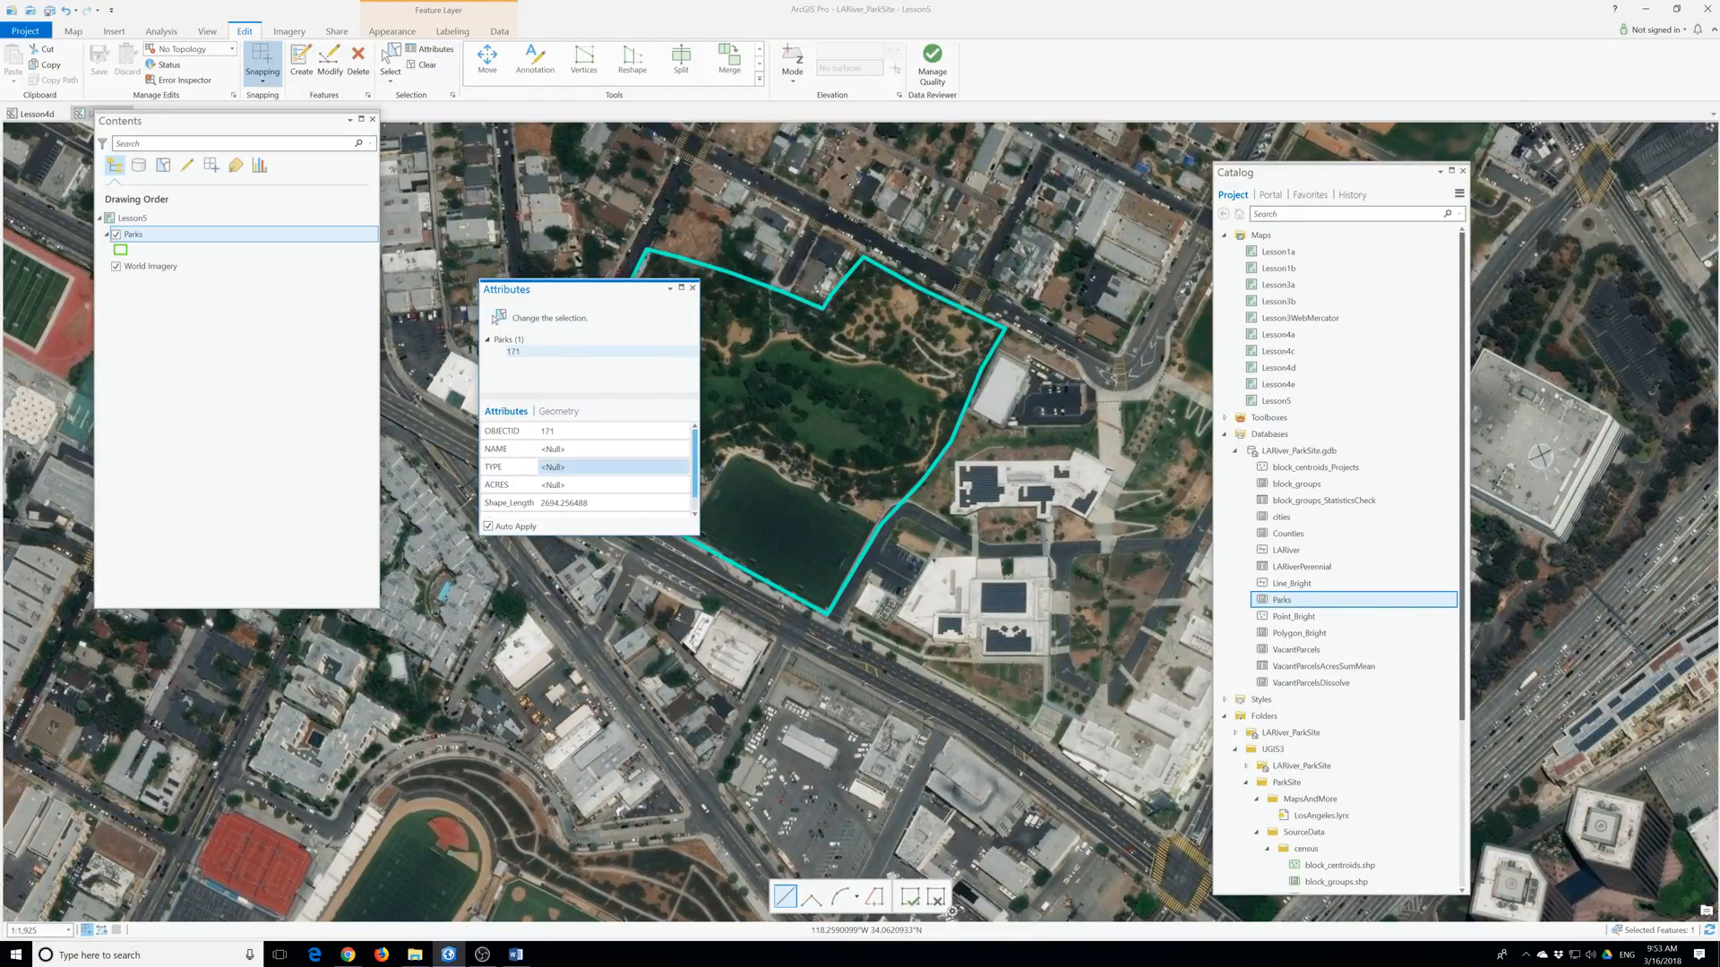
left_click_drag(700, 541, 775, 722)
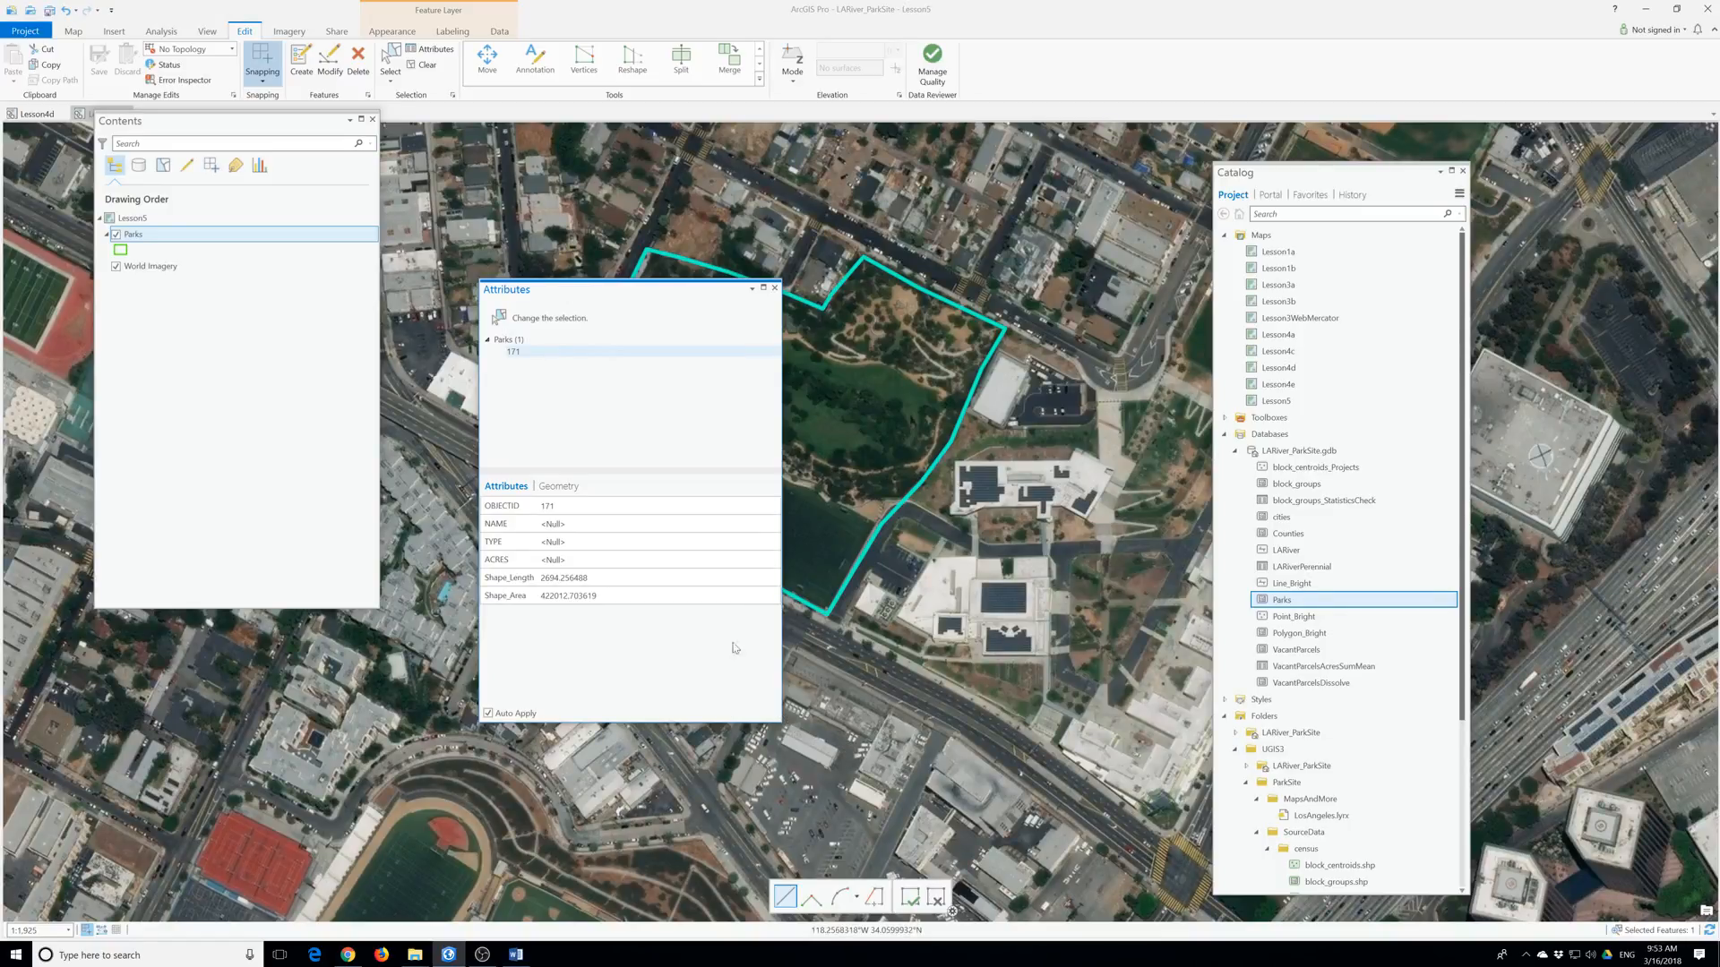
left_click(598, 524)
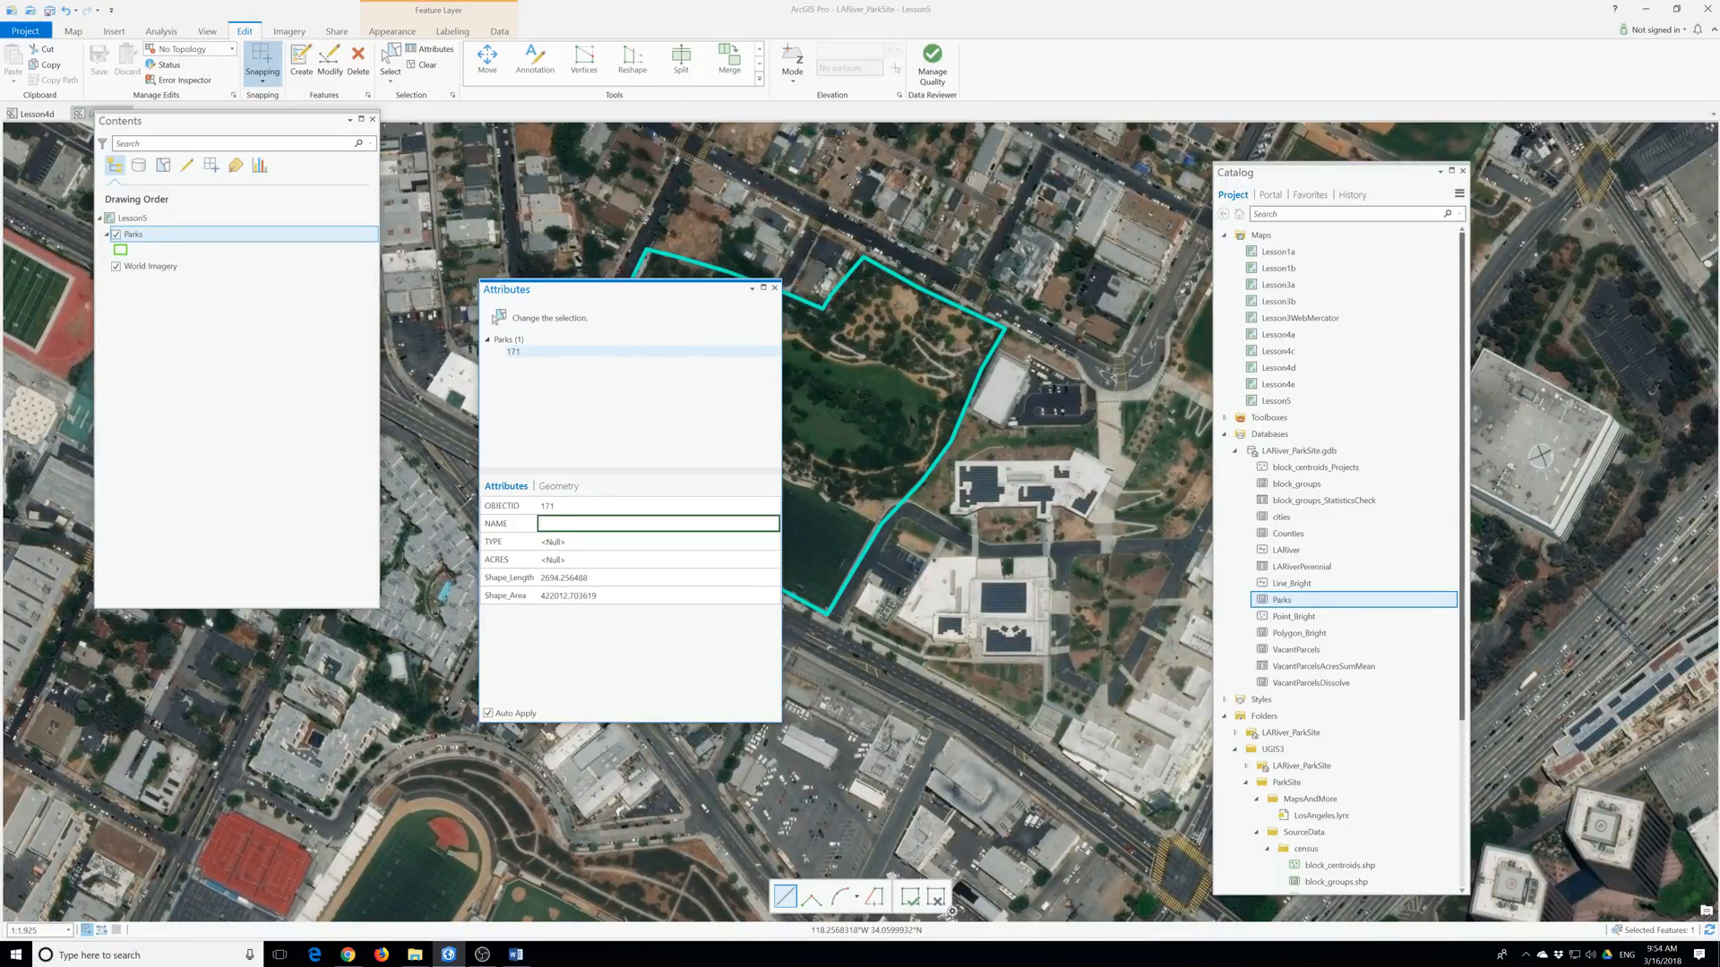
type("Vista Hermosa")
key("Tab")
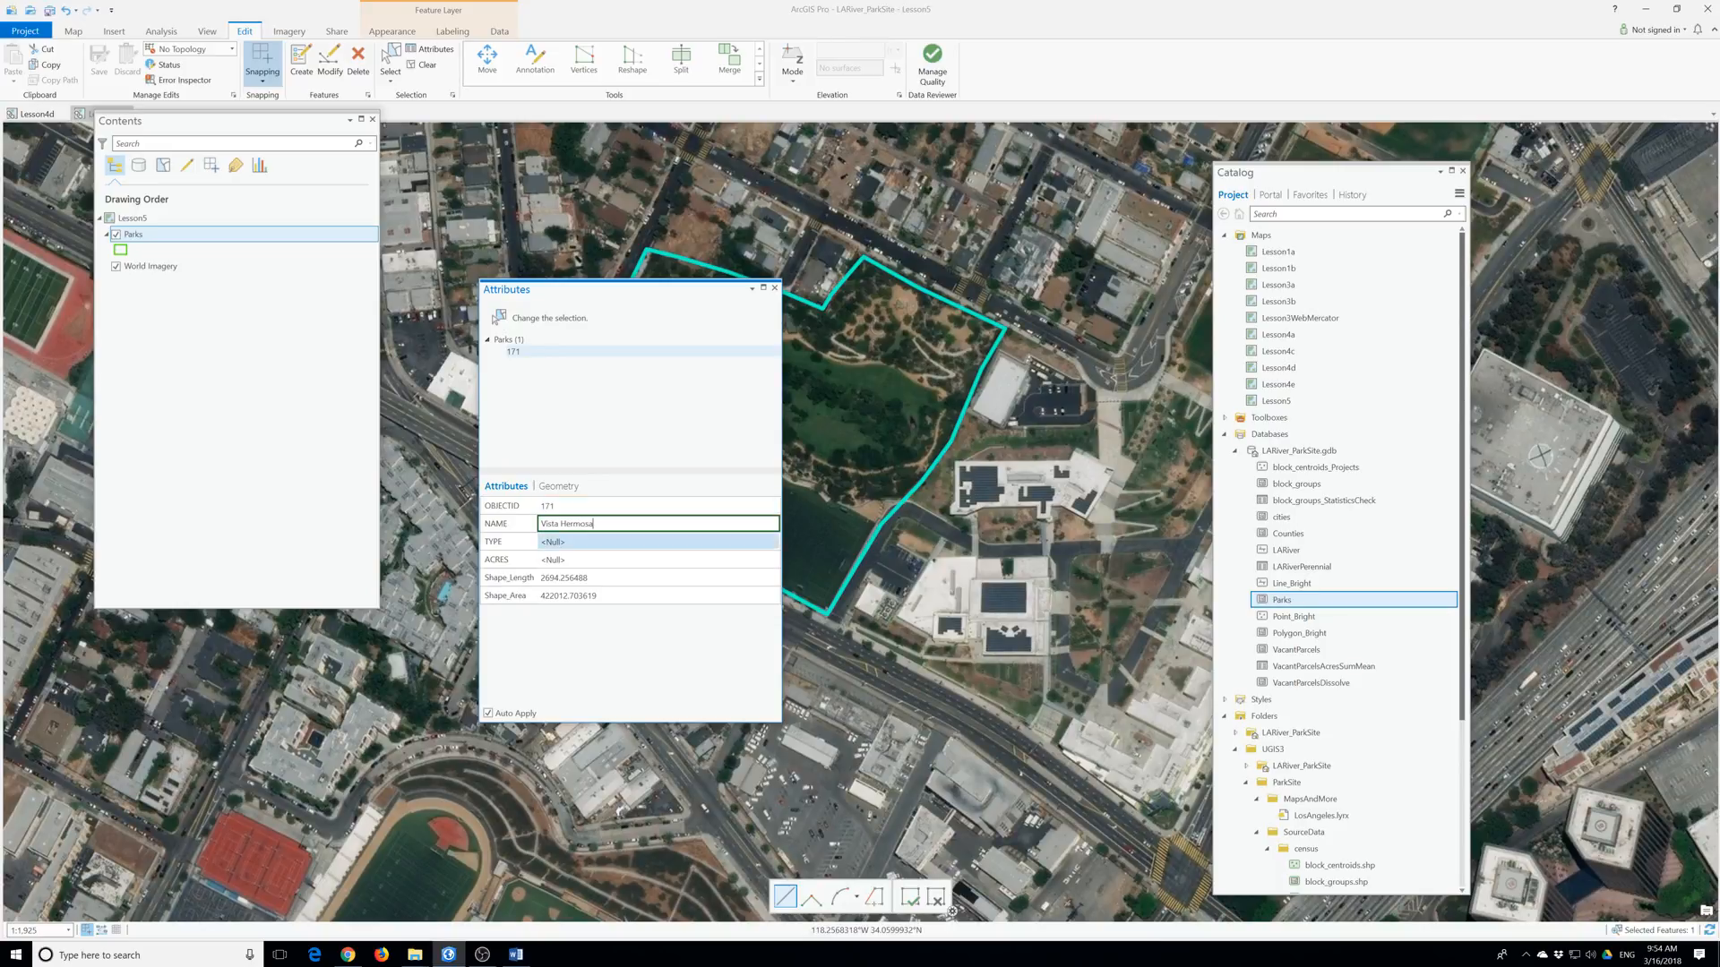
type("Local Park")
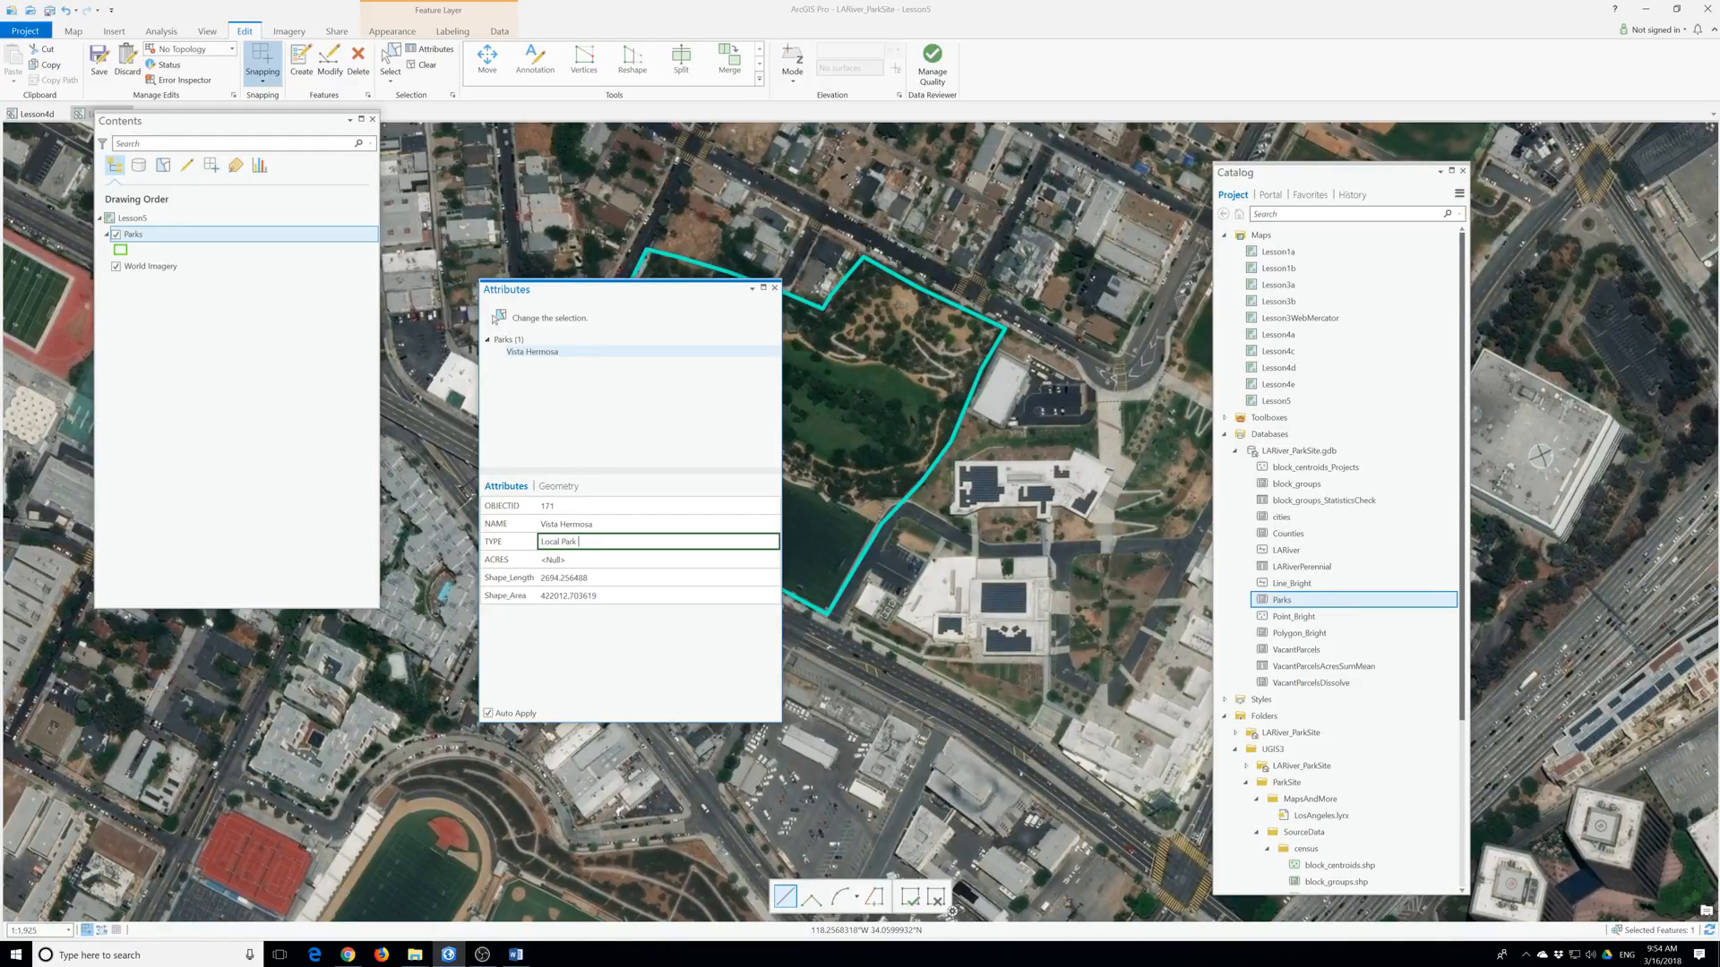
type(" or Recreation area")
left_click(96, 61)
left_click(865, 491)
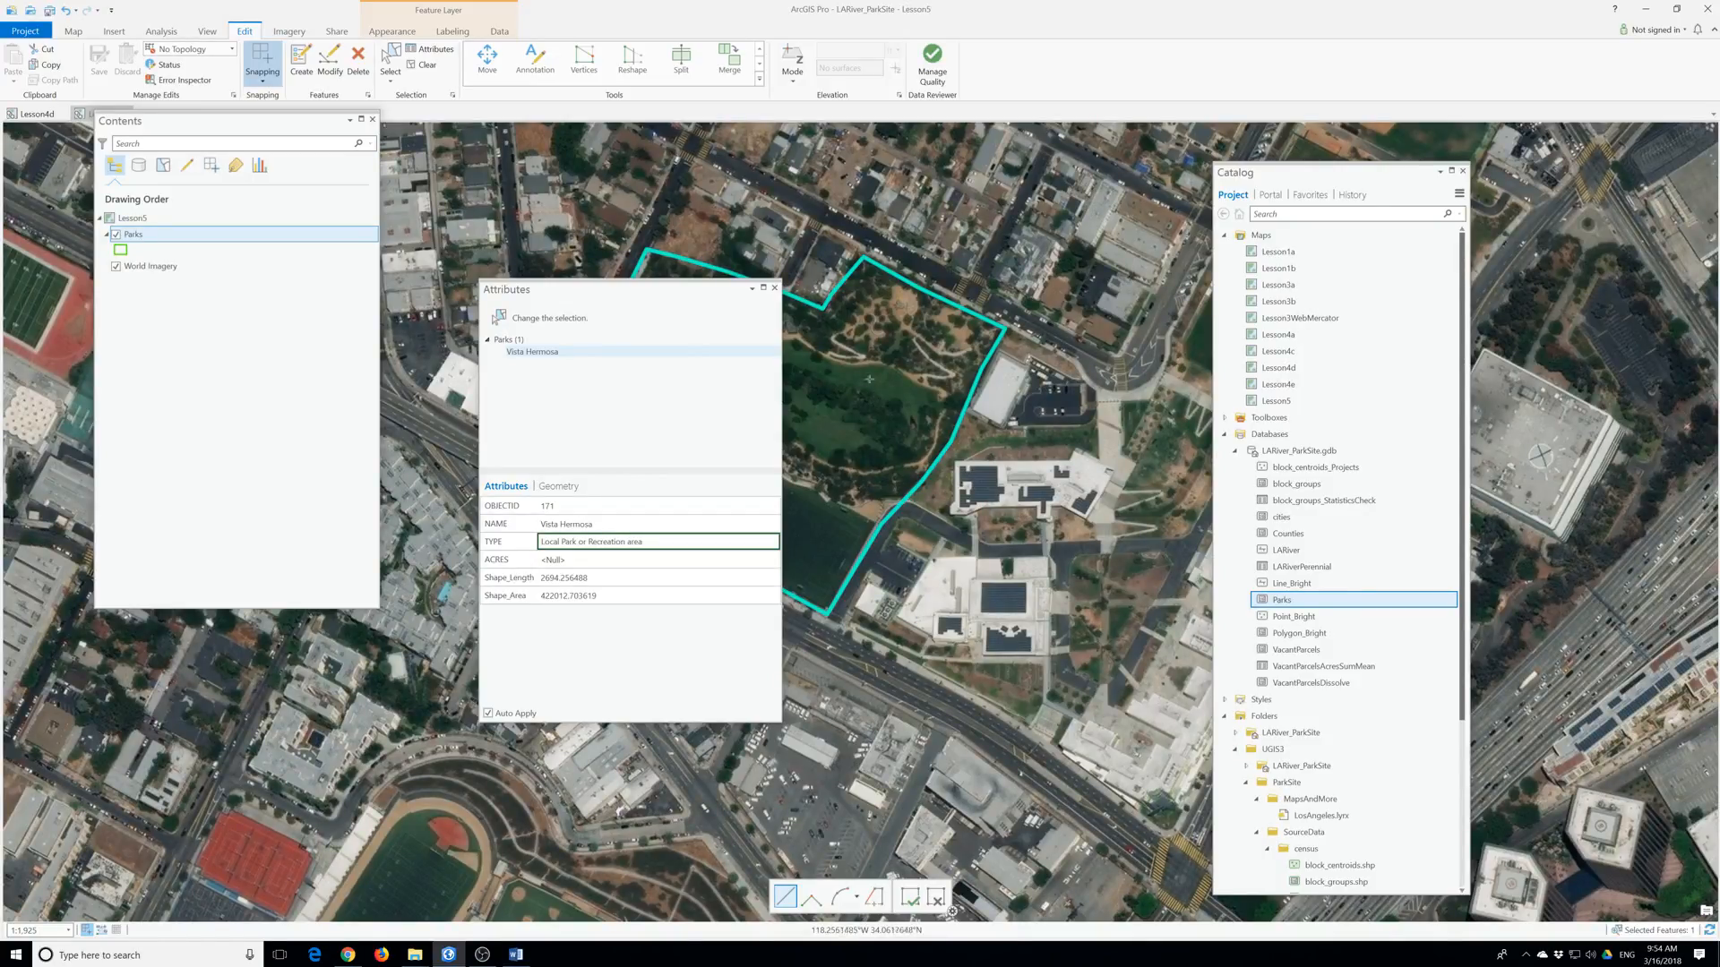
Close the attributes panel and save all pending Parks edits.
left_click(774, 288)
left_click(146, 238)
right_click(145, 236)
left_click(98, 61)
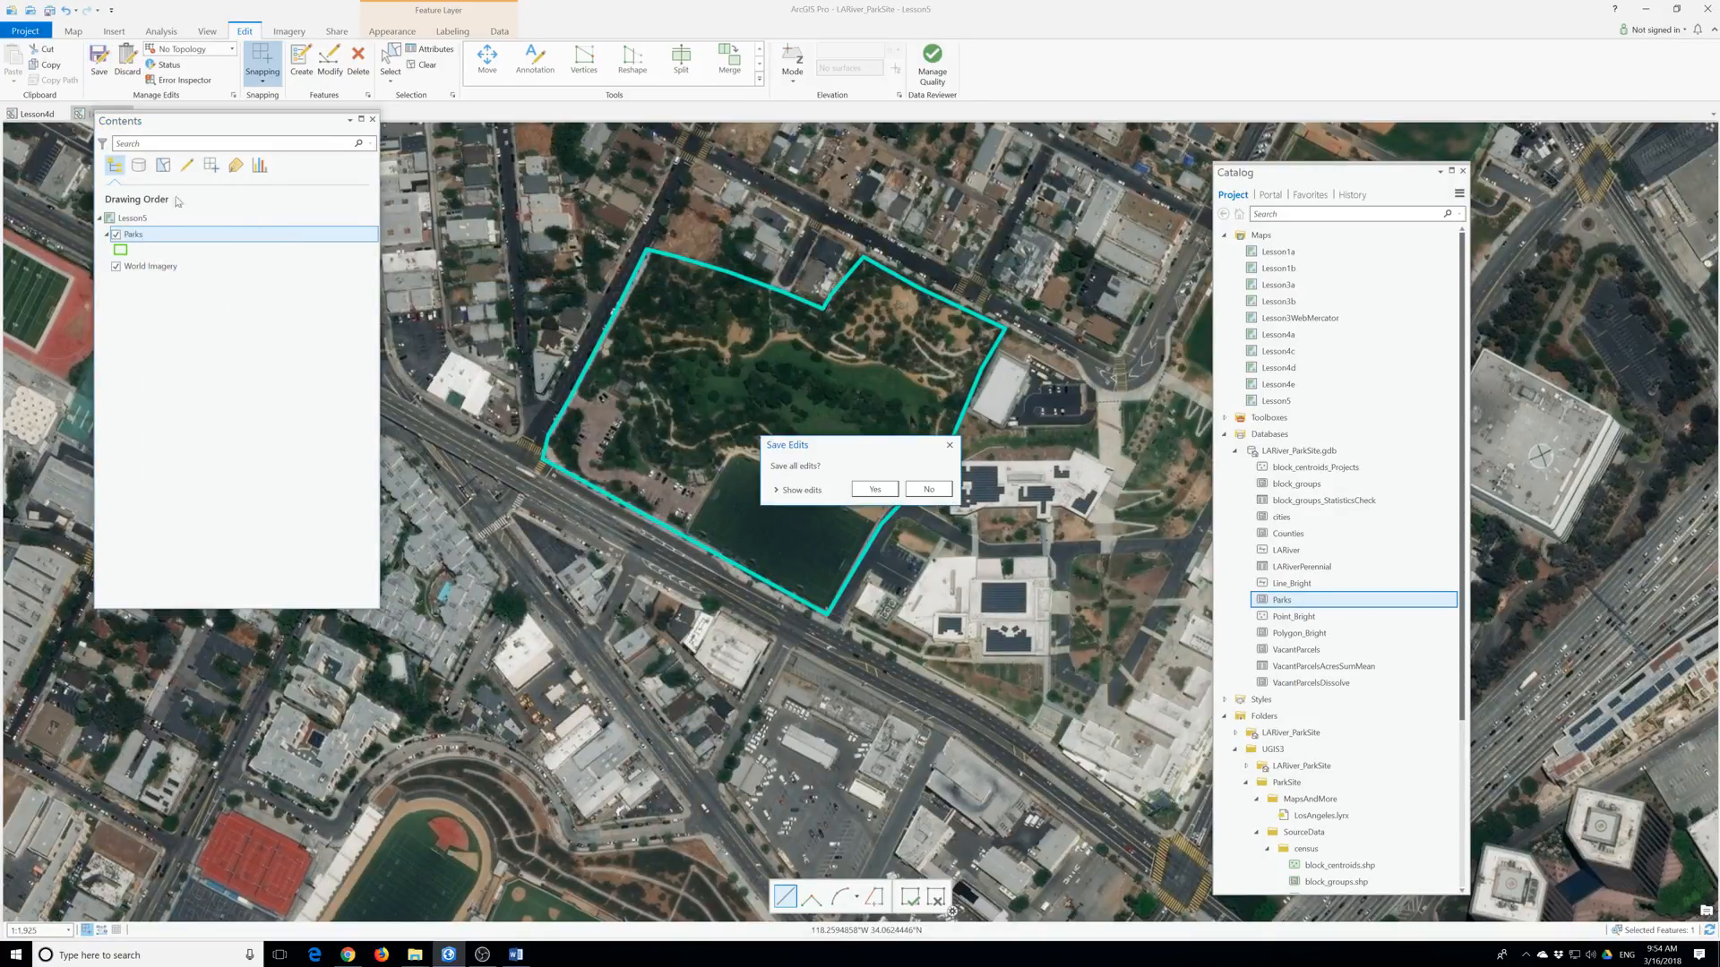
left_click(874, 489)
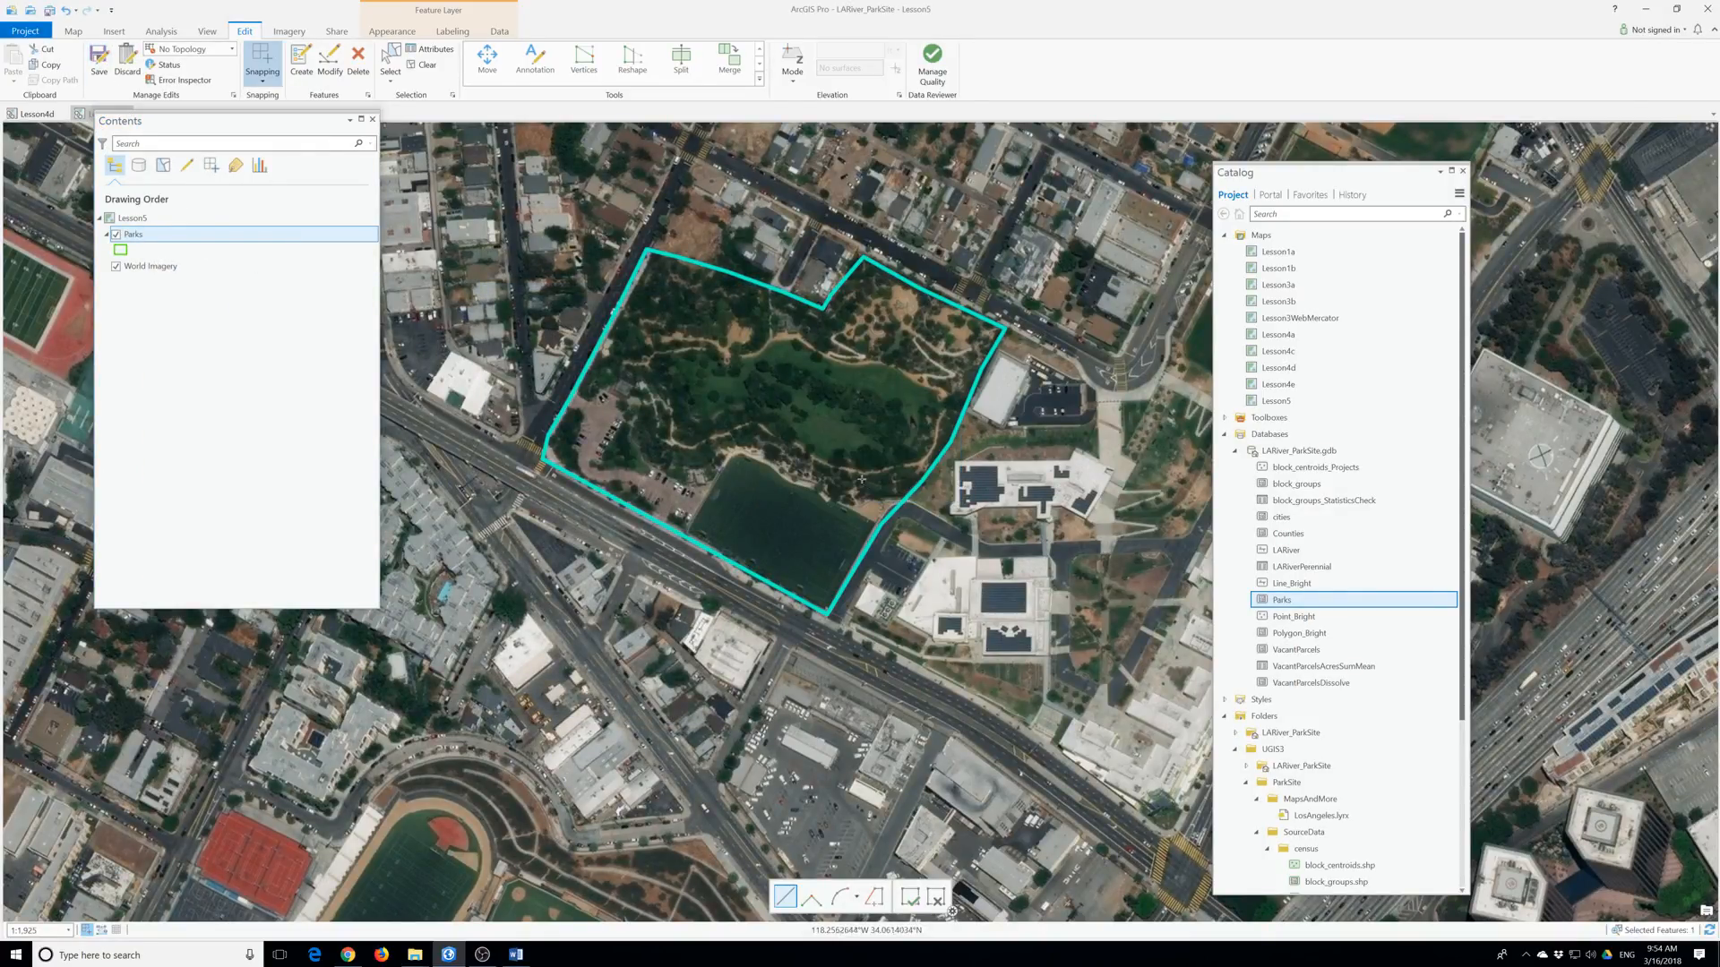
Open the Parks attribute table and sort ACRES ascending so the Null Los Angeles rows lead.
right_click(141, 234)
left_click(186, 292)
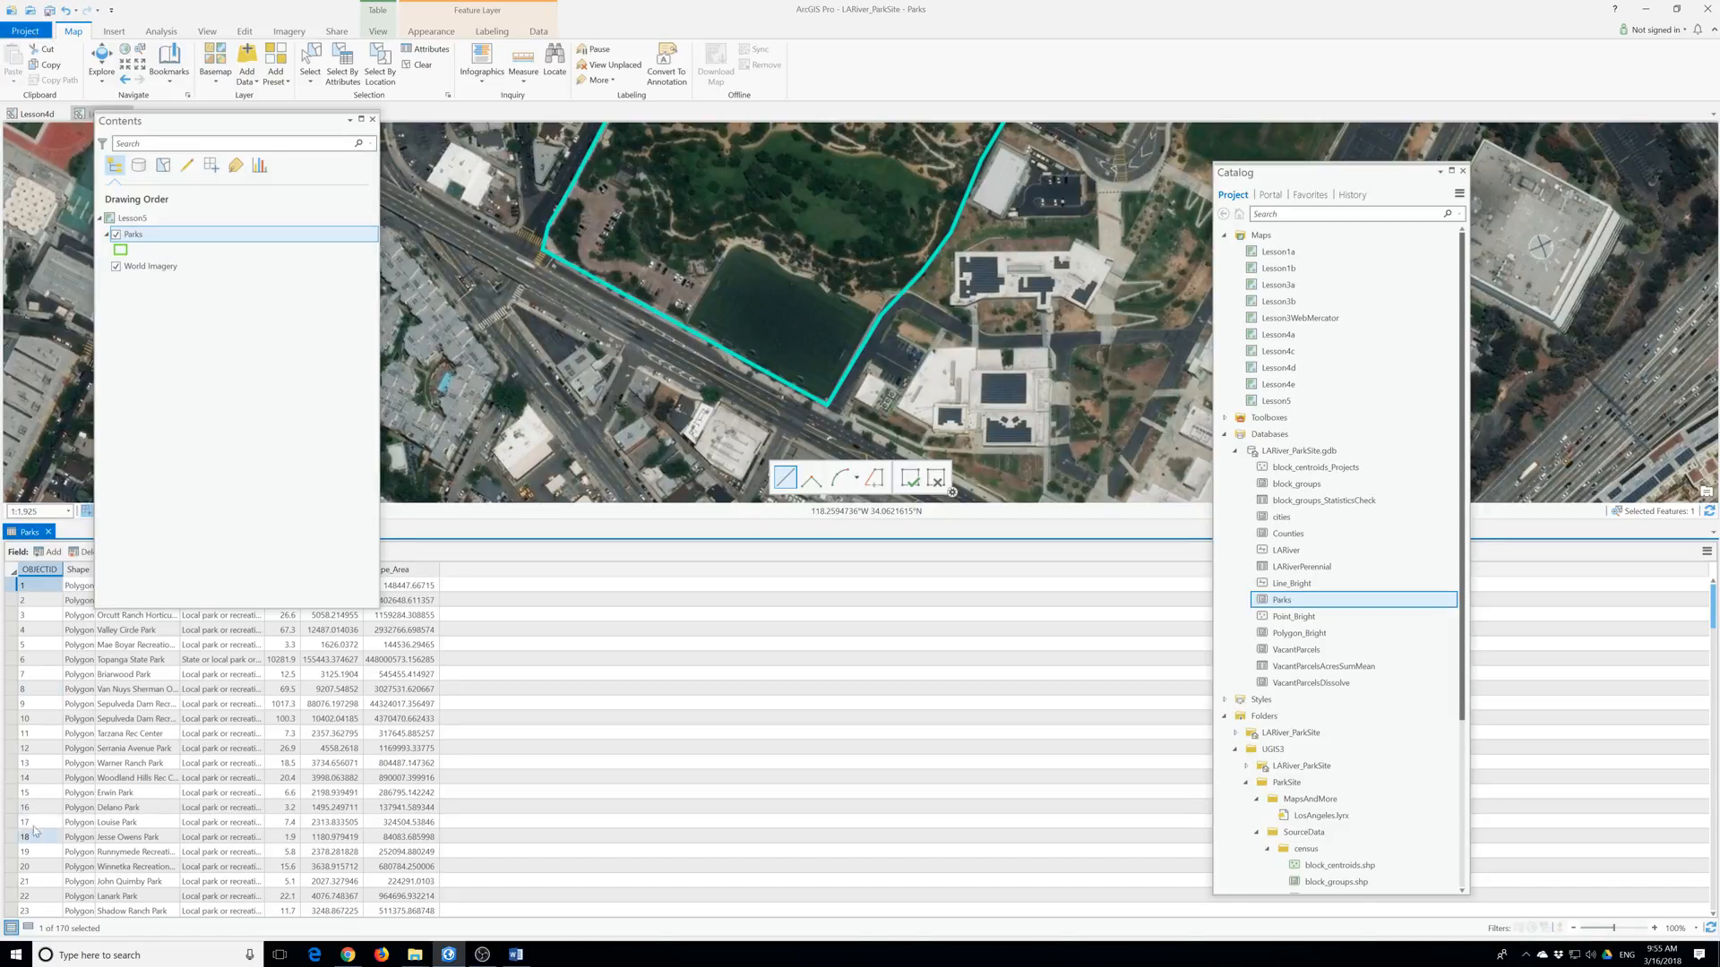
left_click_drag(195, 122, 704, 199)
right_click(283, 570)
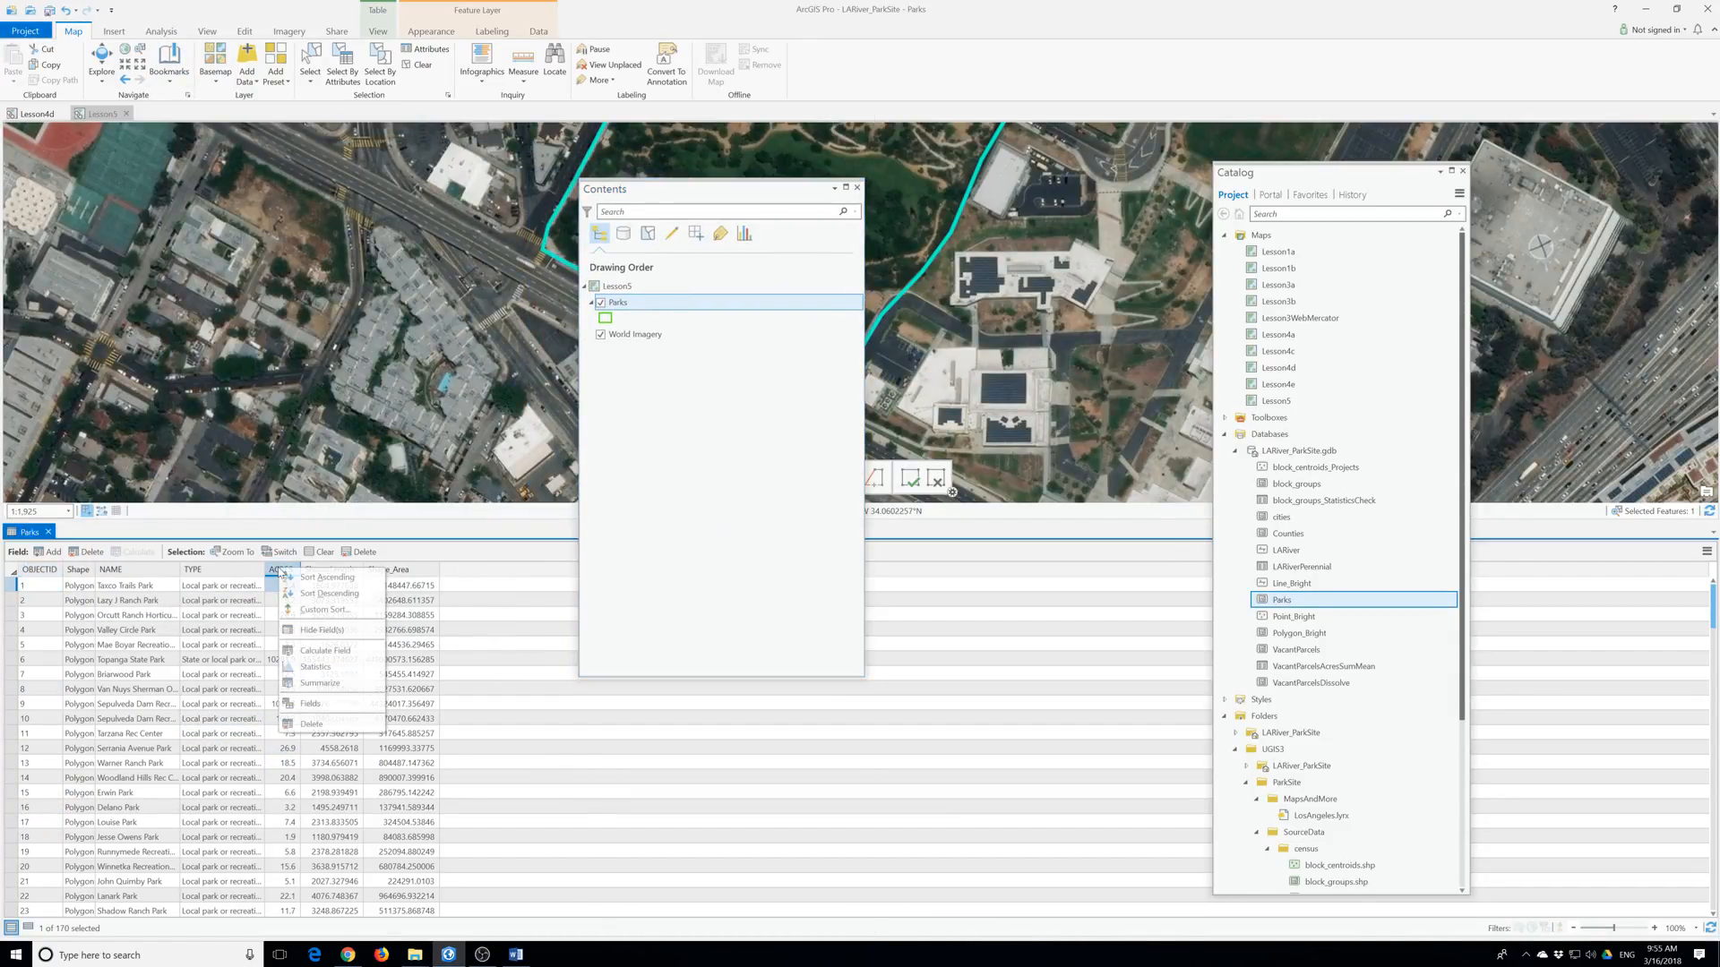
left_click(304, 593)
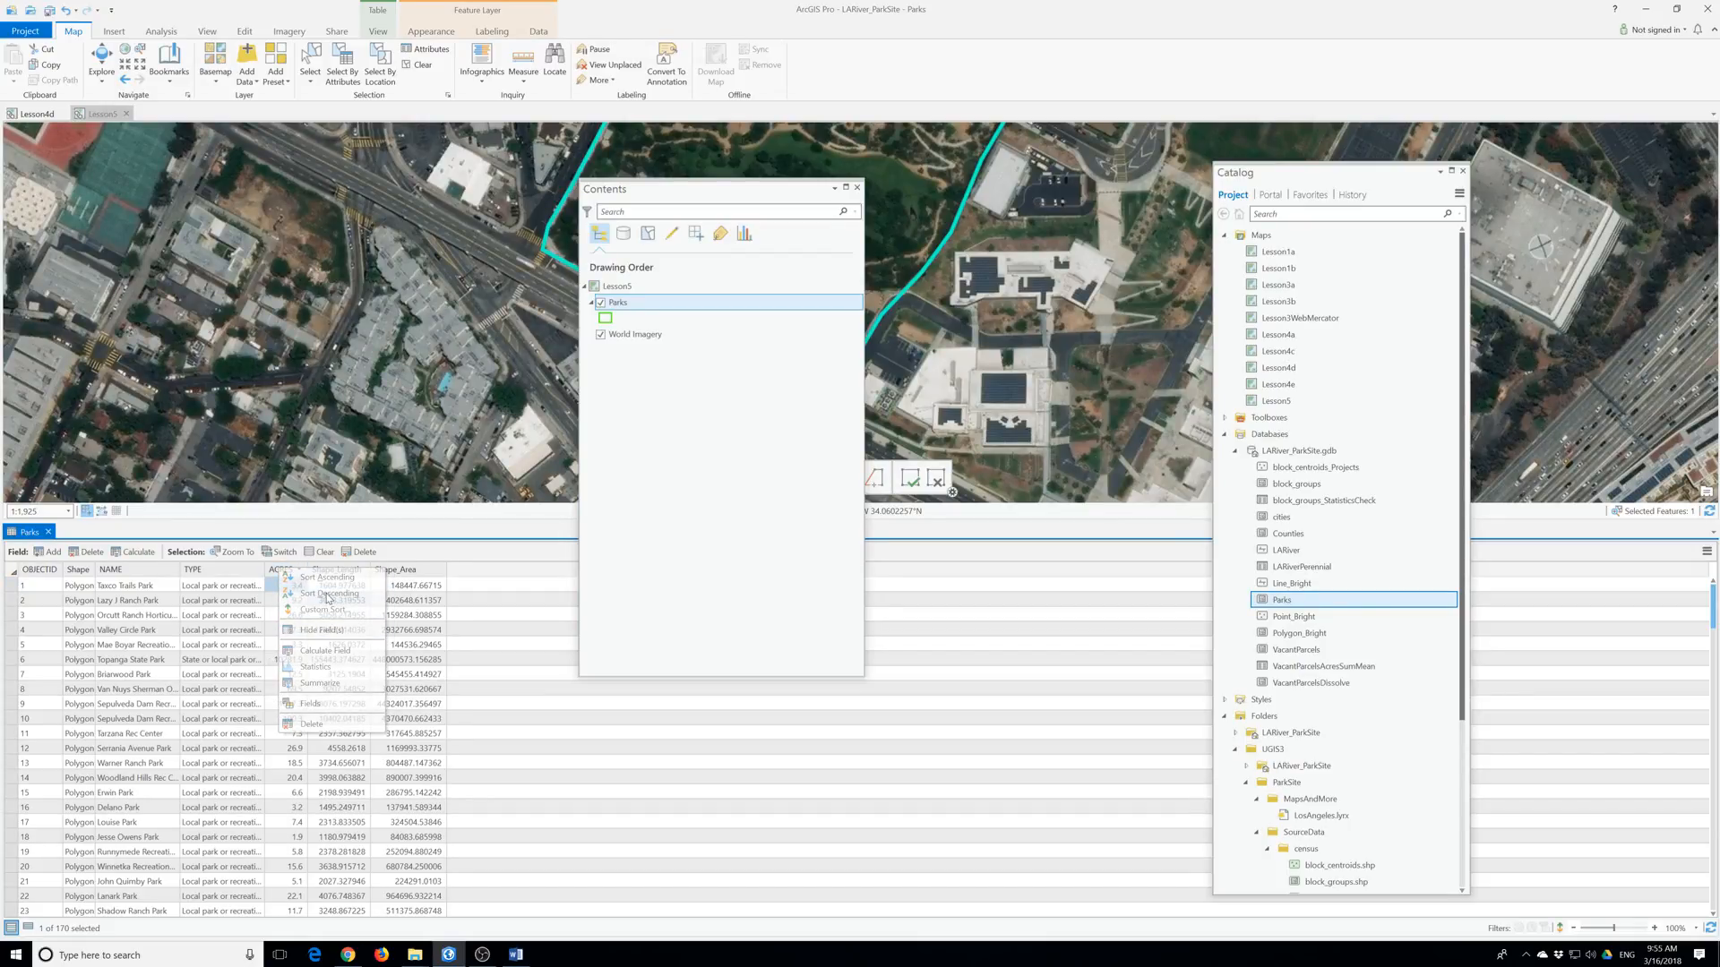
right_click(283, 569)
left_click(328, 585)
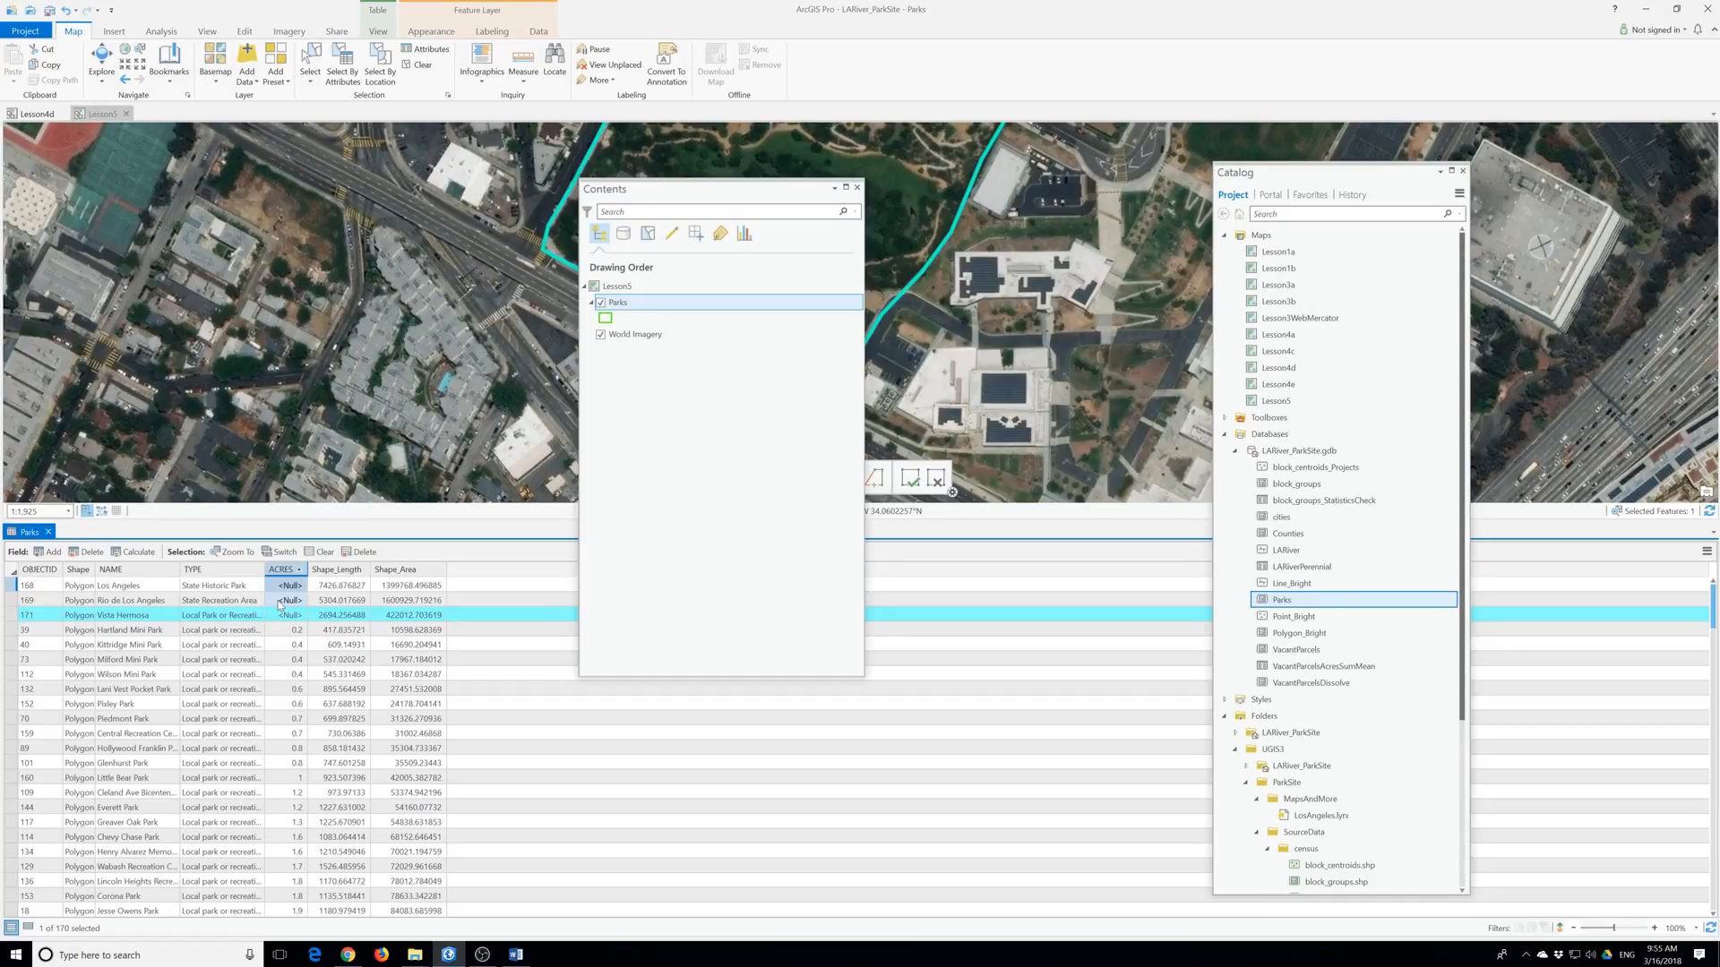
left_click(281, 587)
left_click_drag(281, 587, 254, 591)
Run Select By Attributes with the clause ACRES is Null on Parks, selecting 3 of 170.
left_click(342, 64)
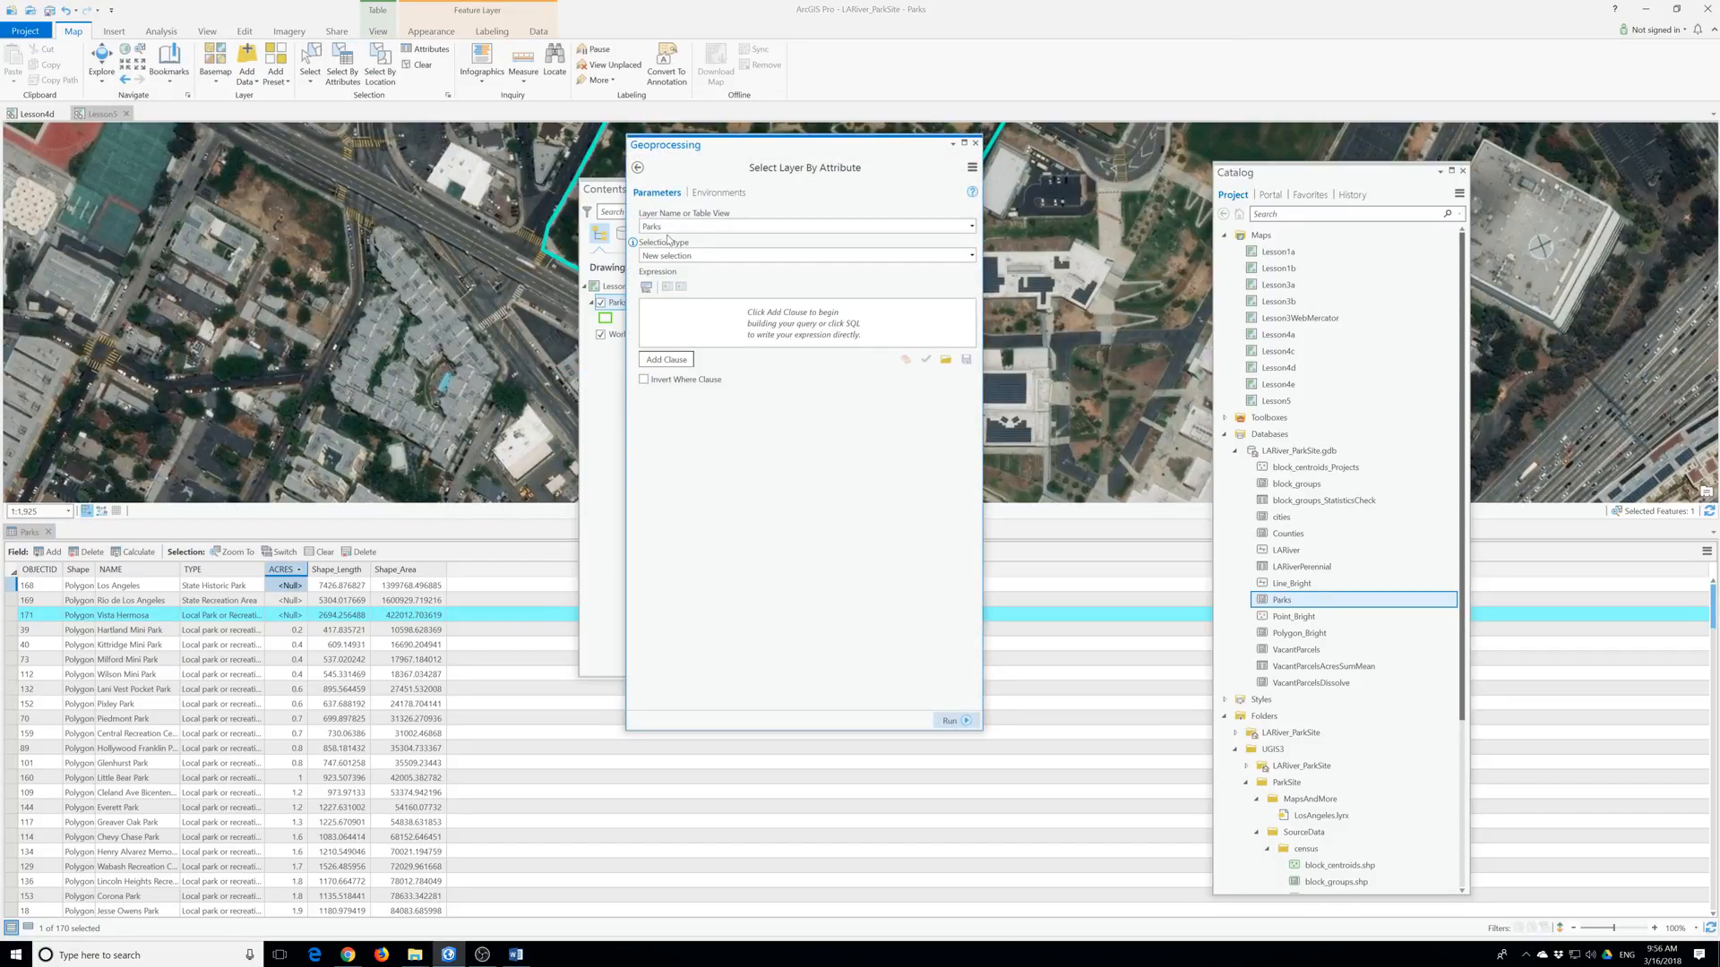
left_click(666, 360)
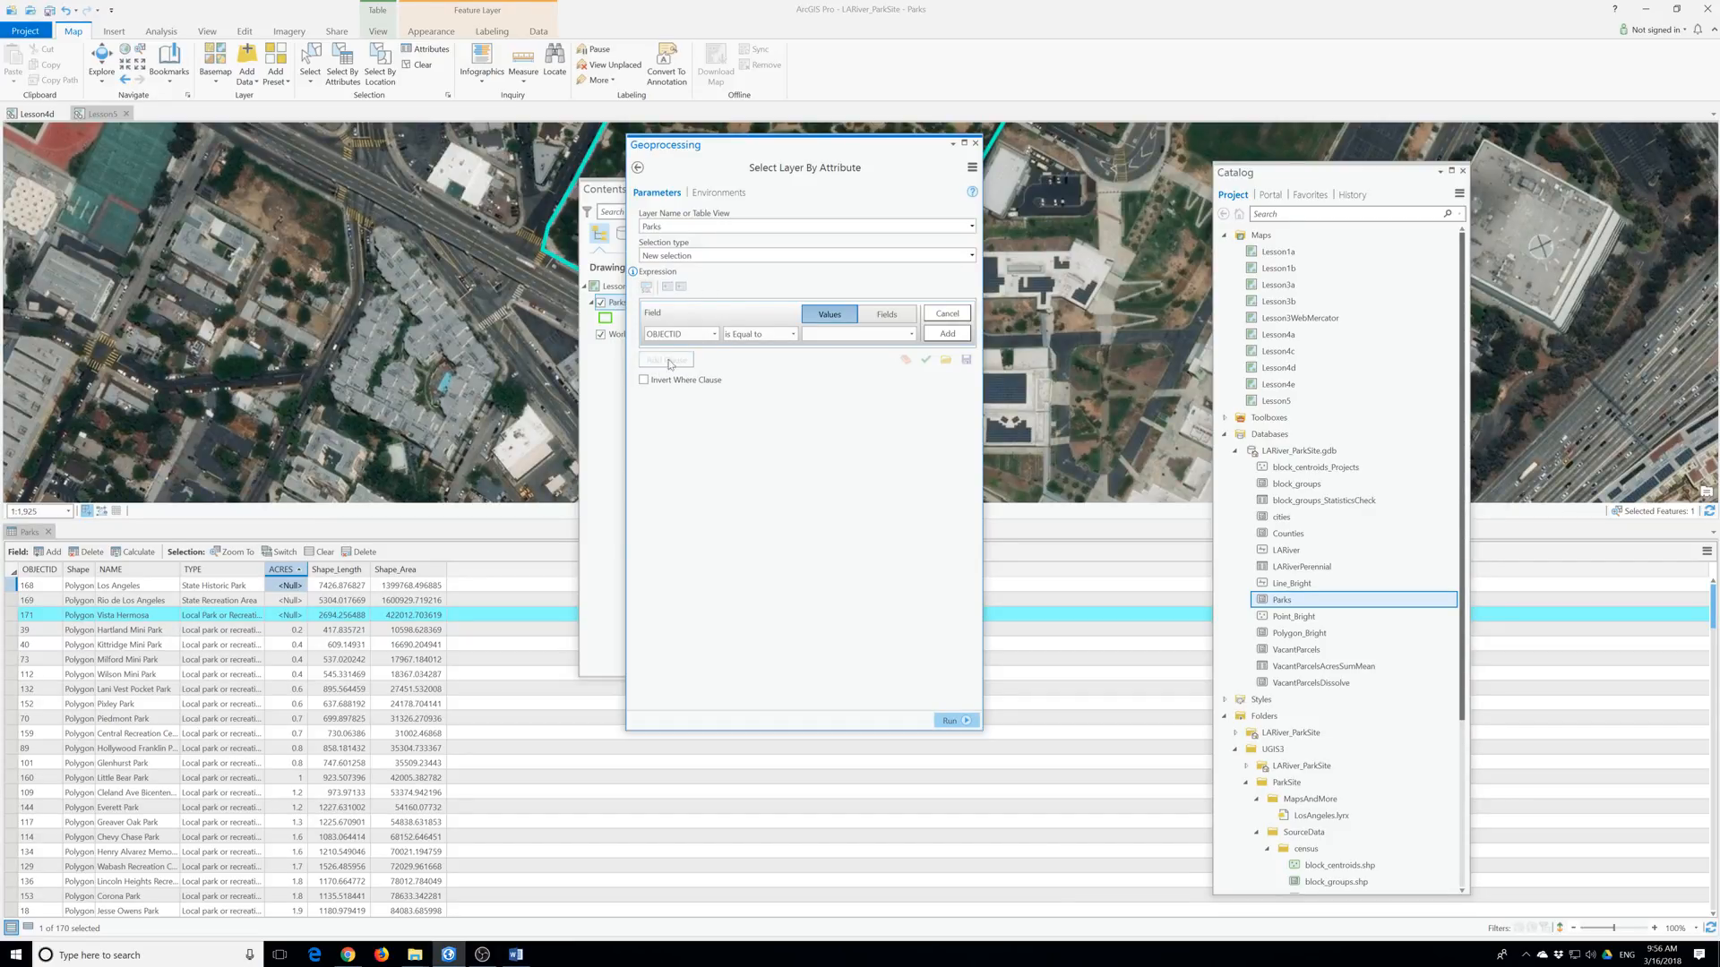
left_click(696, 341)
left_click(681, 391)
left_click(792, 334)
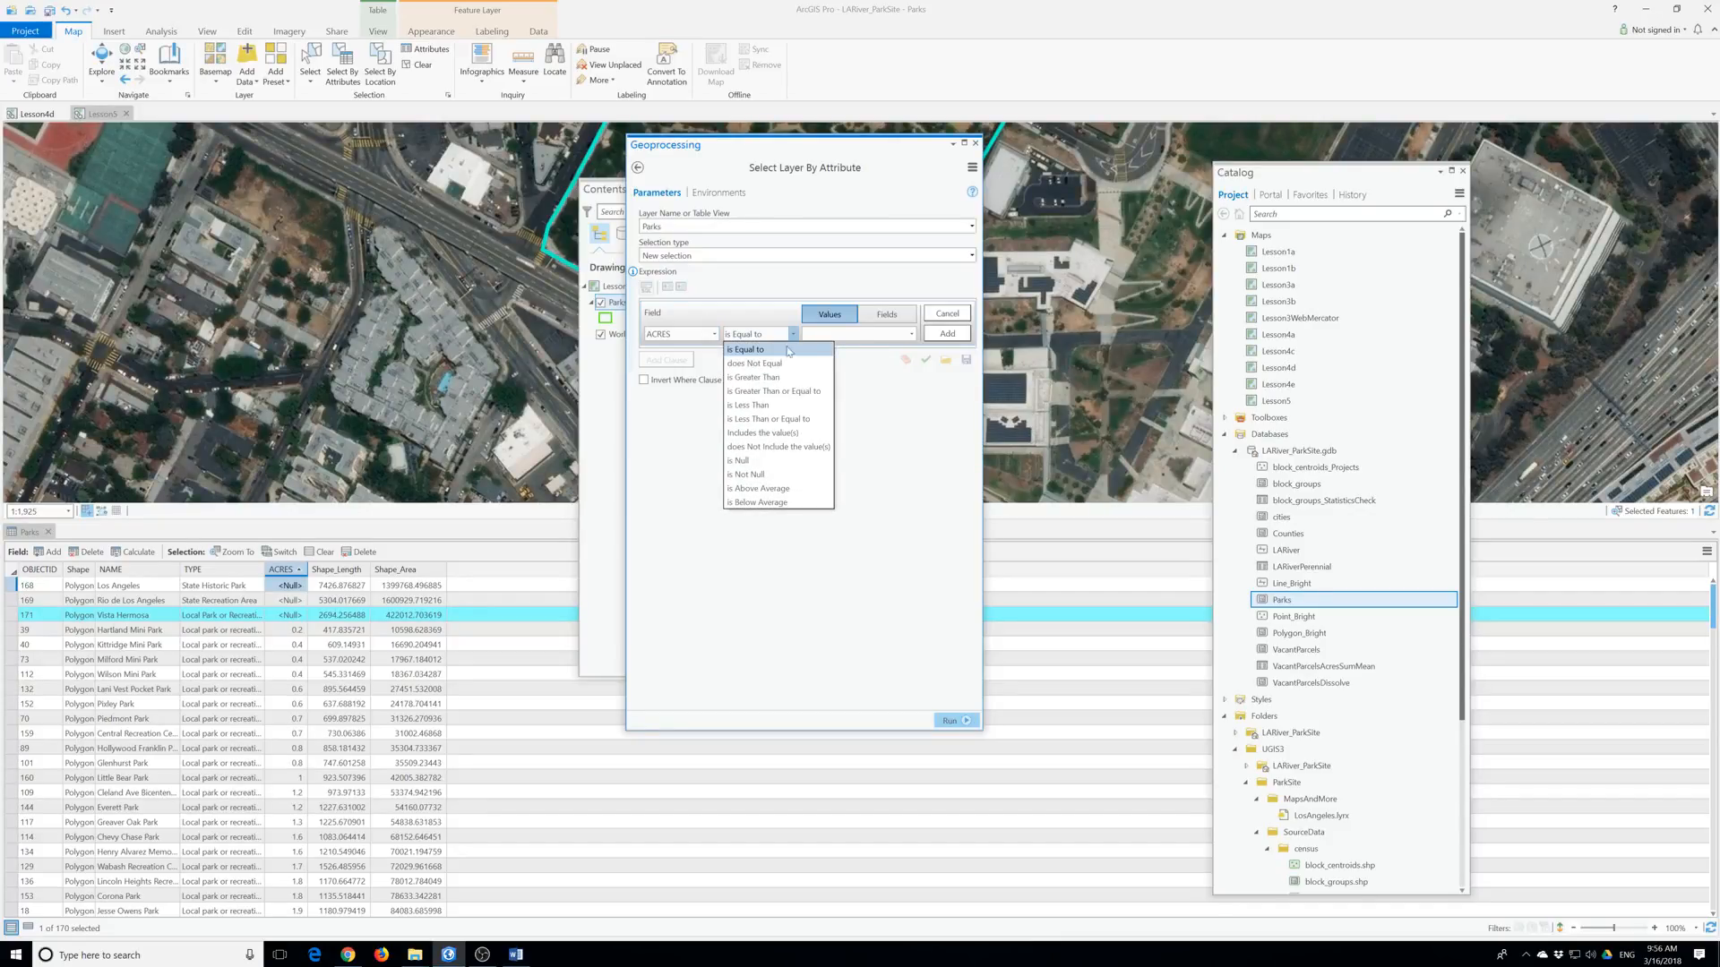
left_click(775, 462)
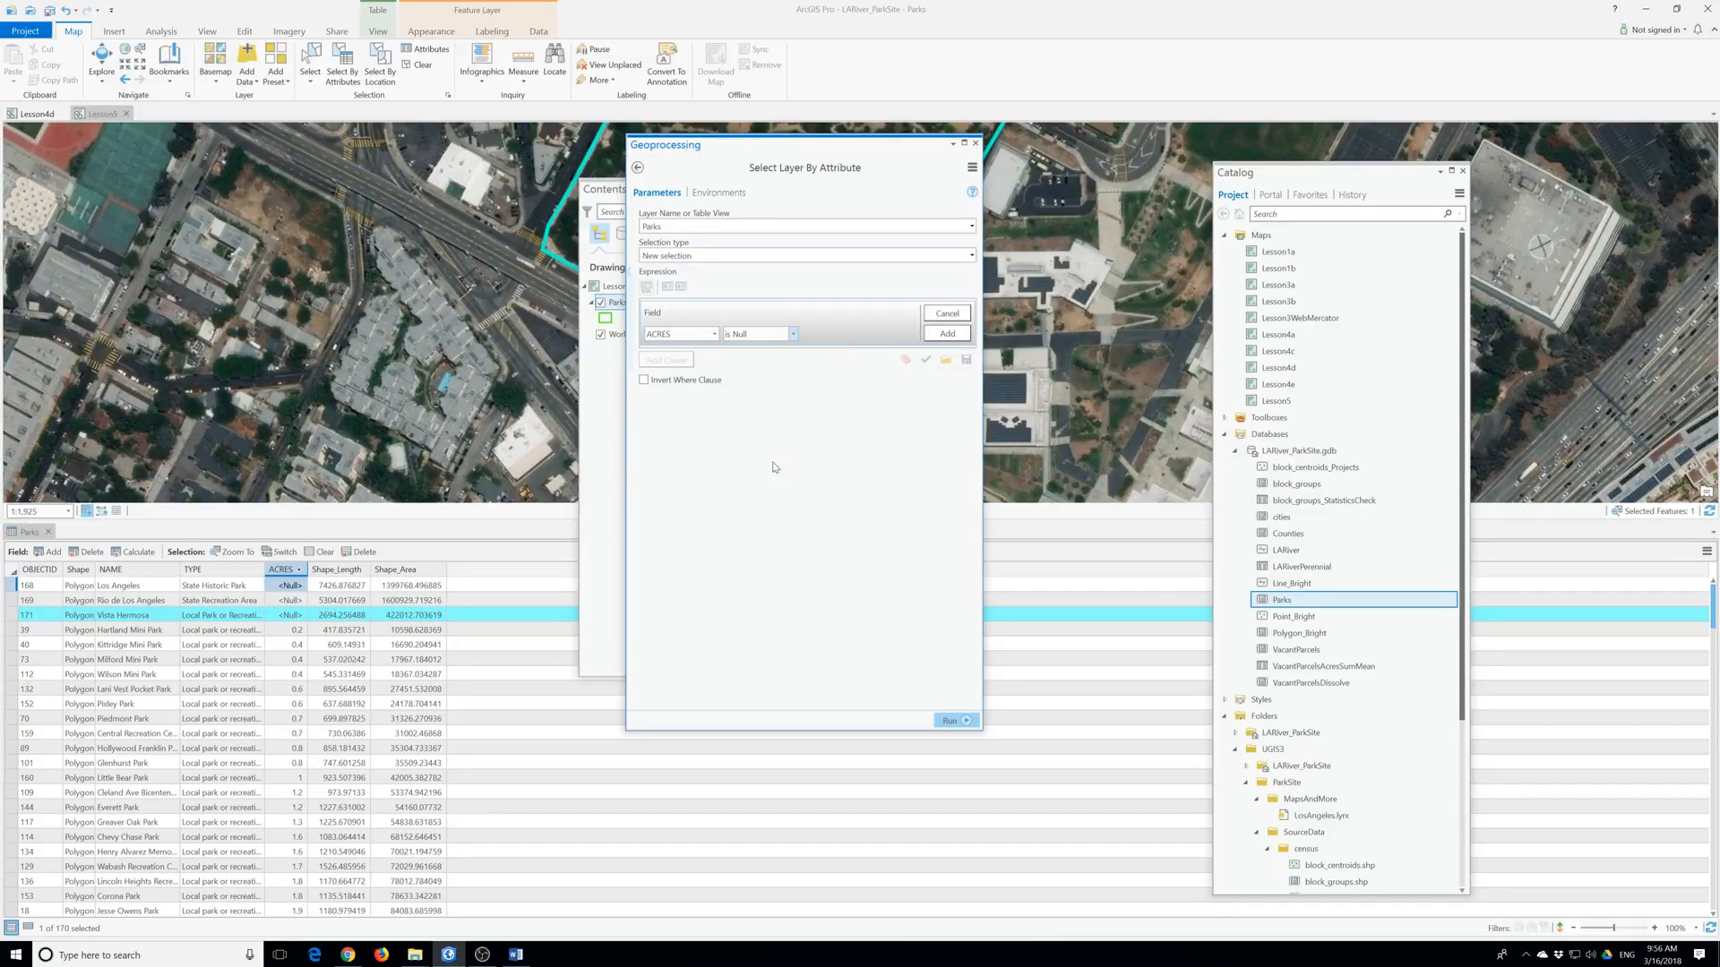
left_click(947, 333)
left_click(954, 721)
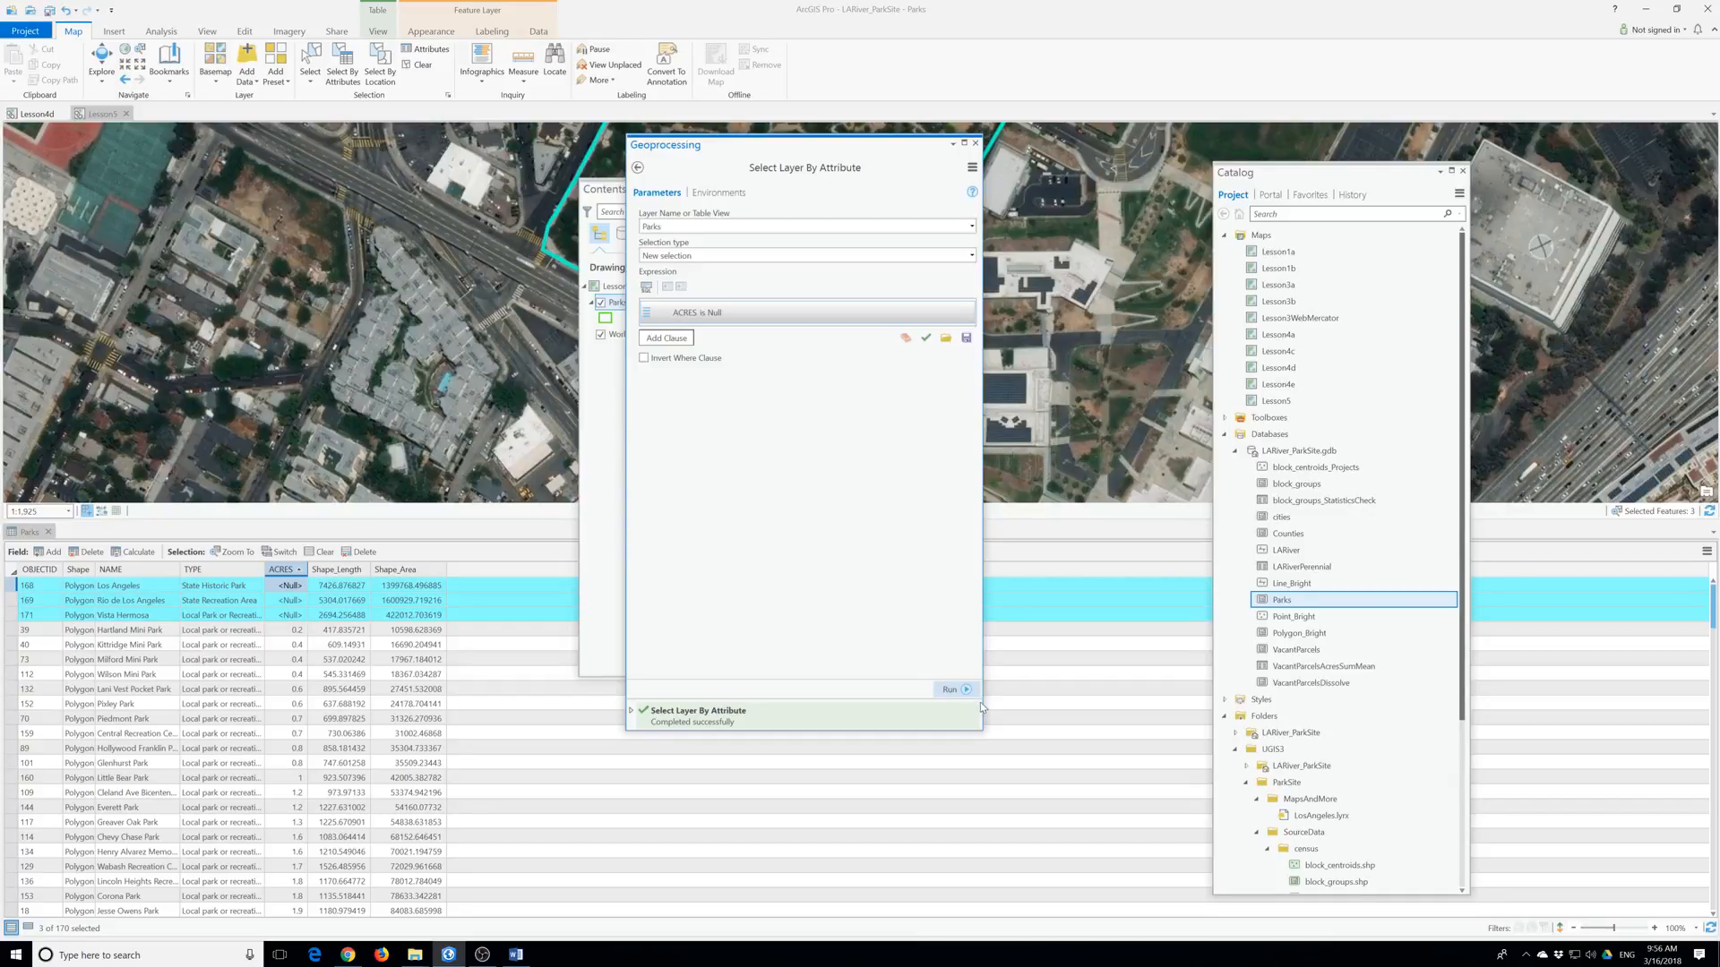
left_click(976, 143)
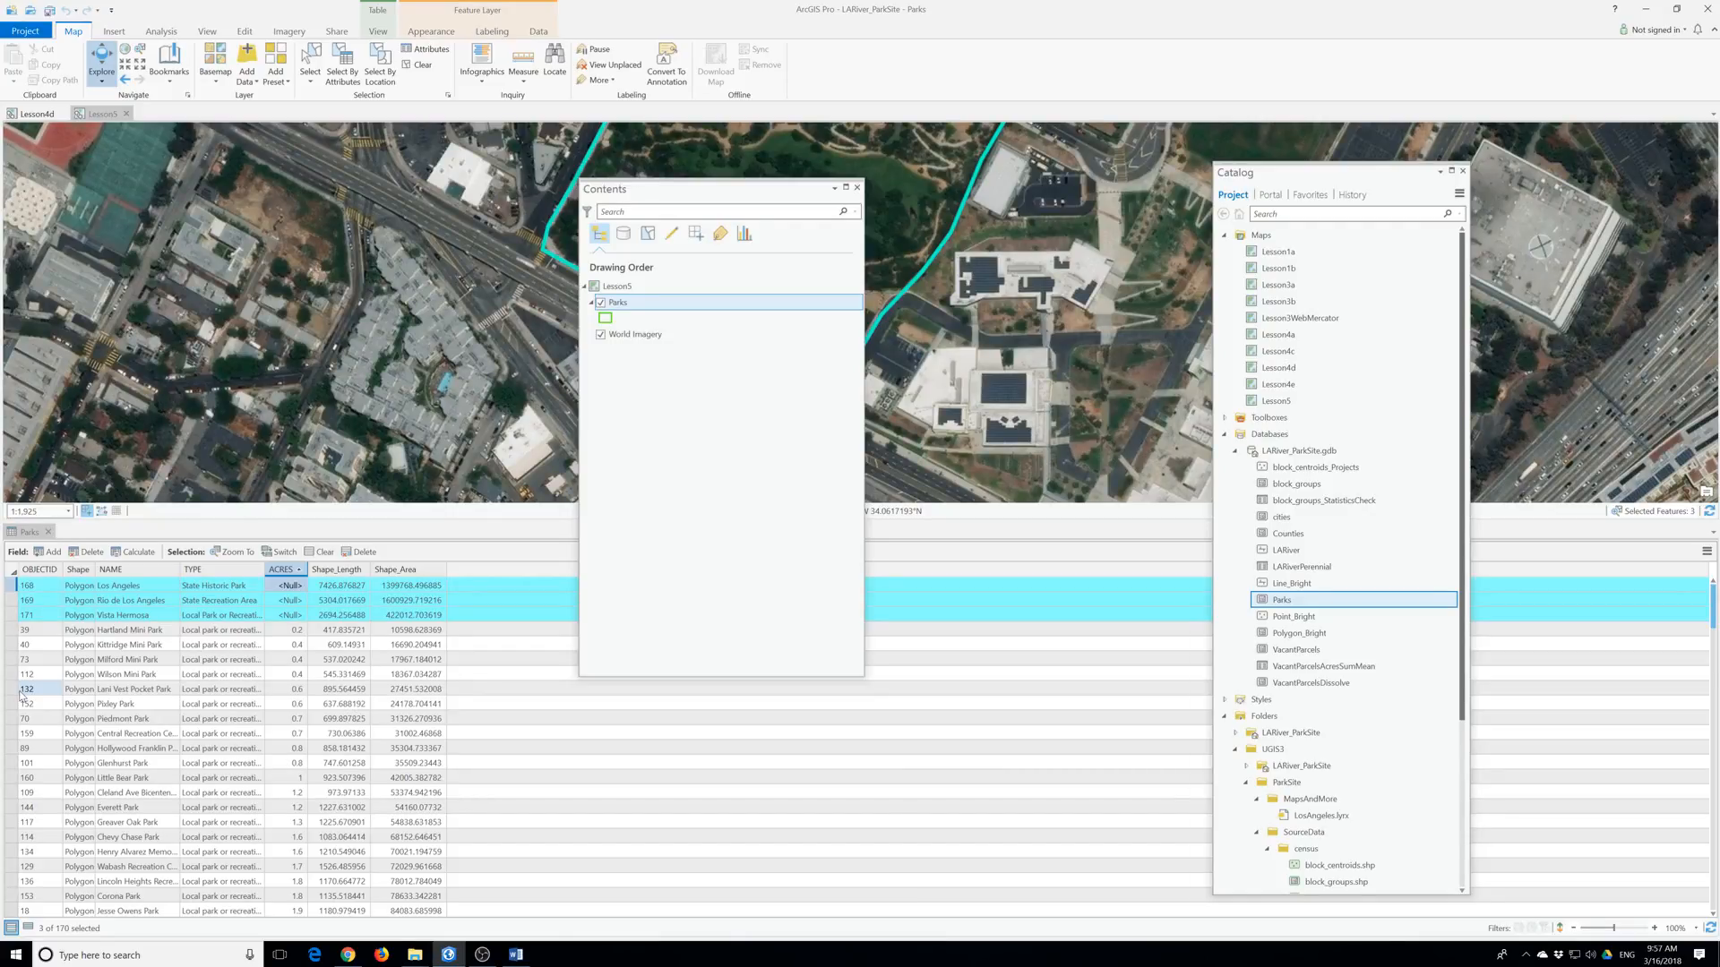
Calculate the ACRES field for the selected parks using the expression !shape.area@acres!
right_click(283, 573)
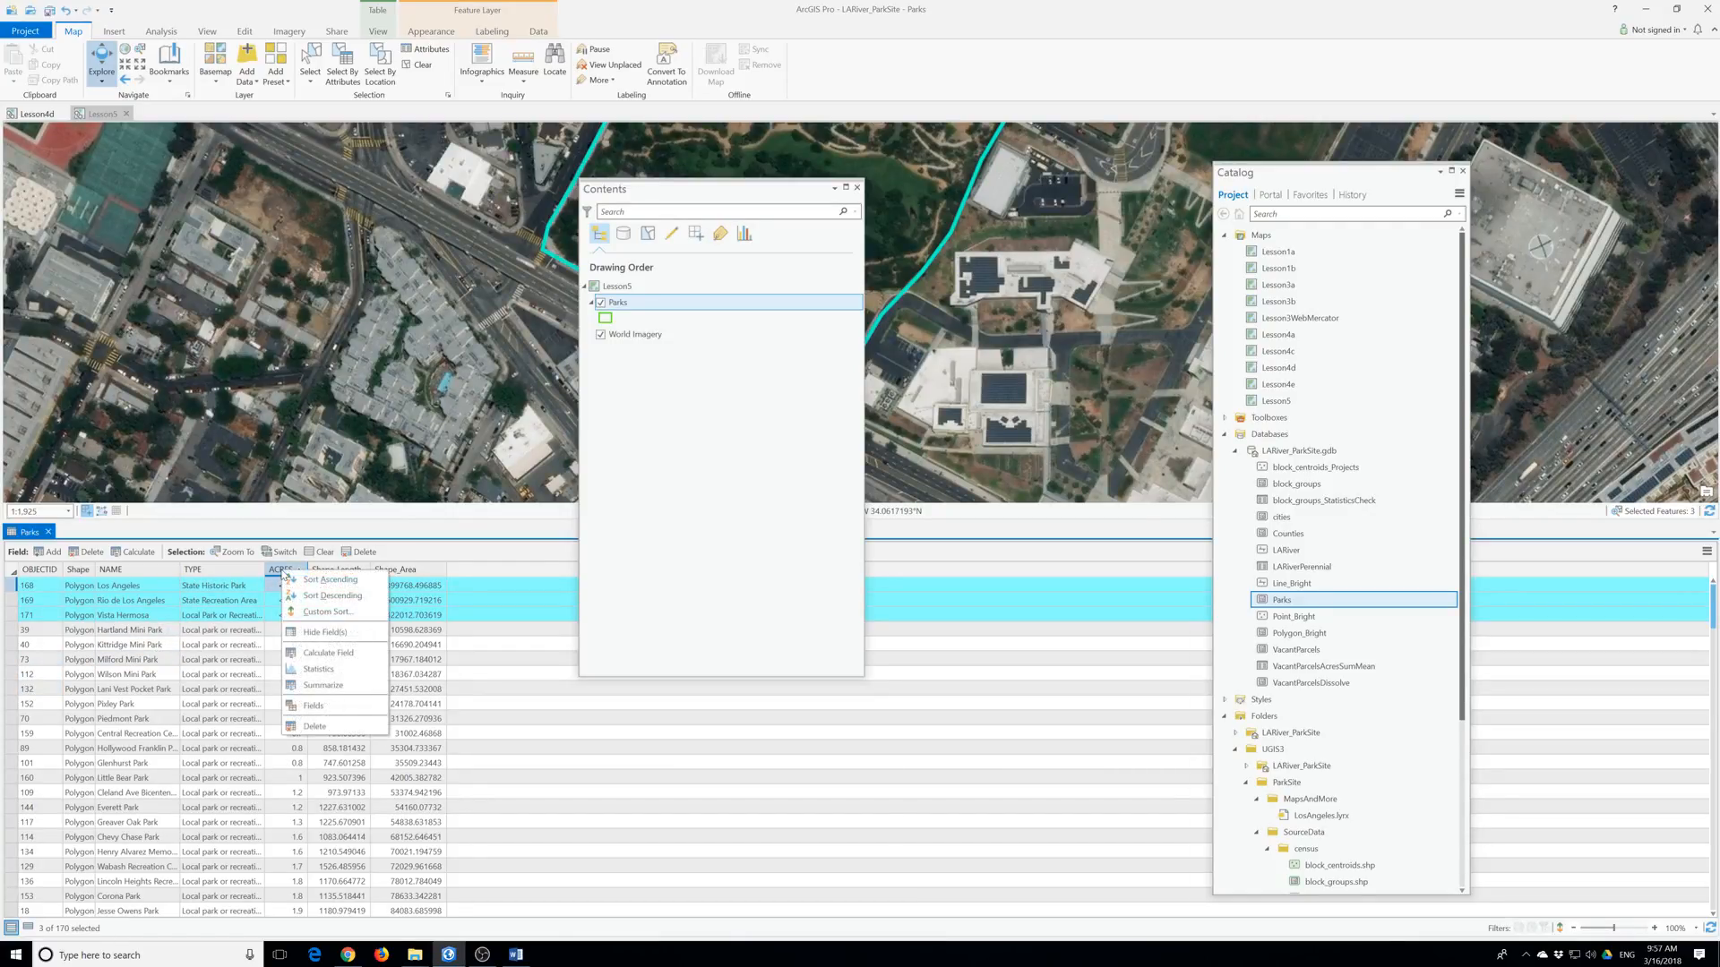
left_click(324, 653)
left_click(703, 475)
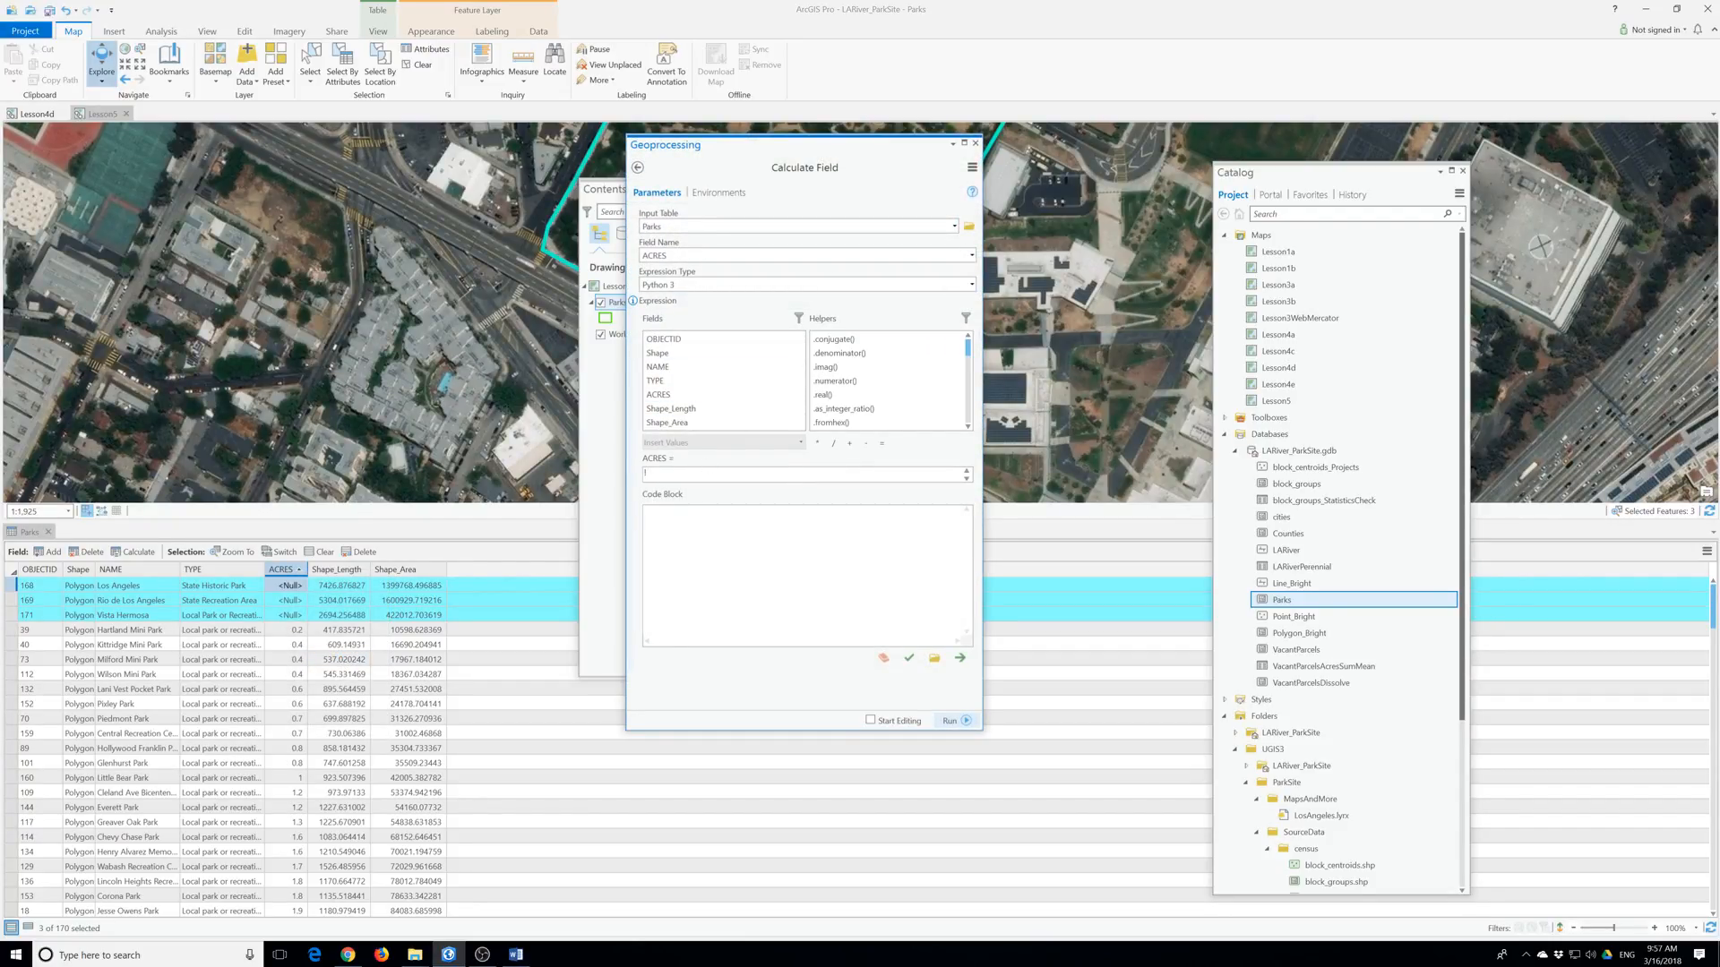
type("!shape.area@acres!")
left_click(952, 720)
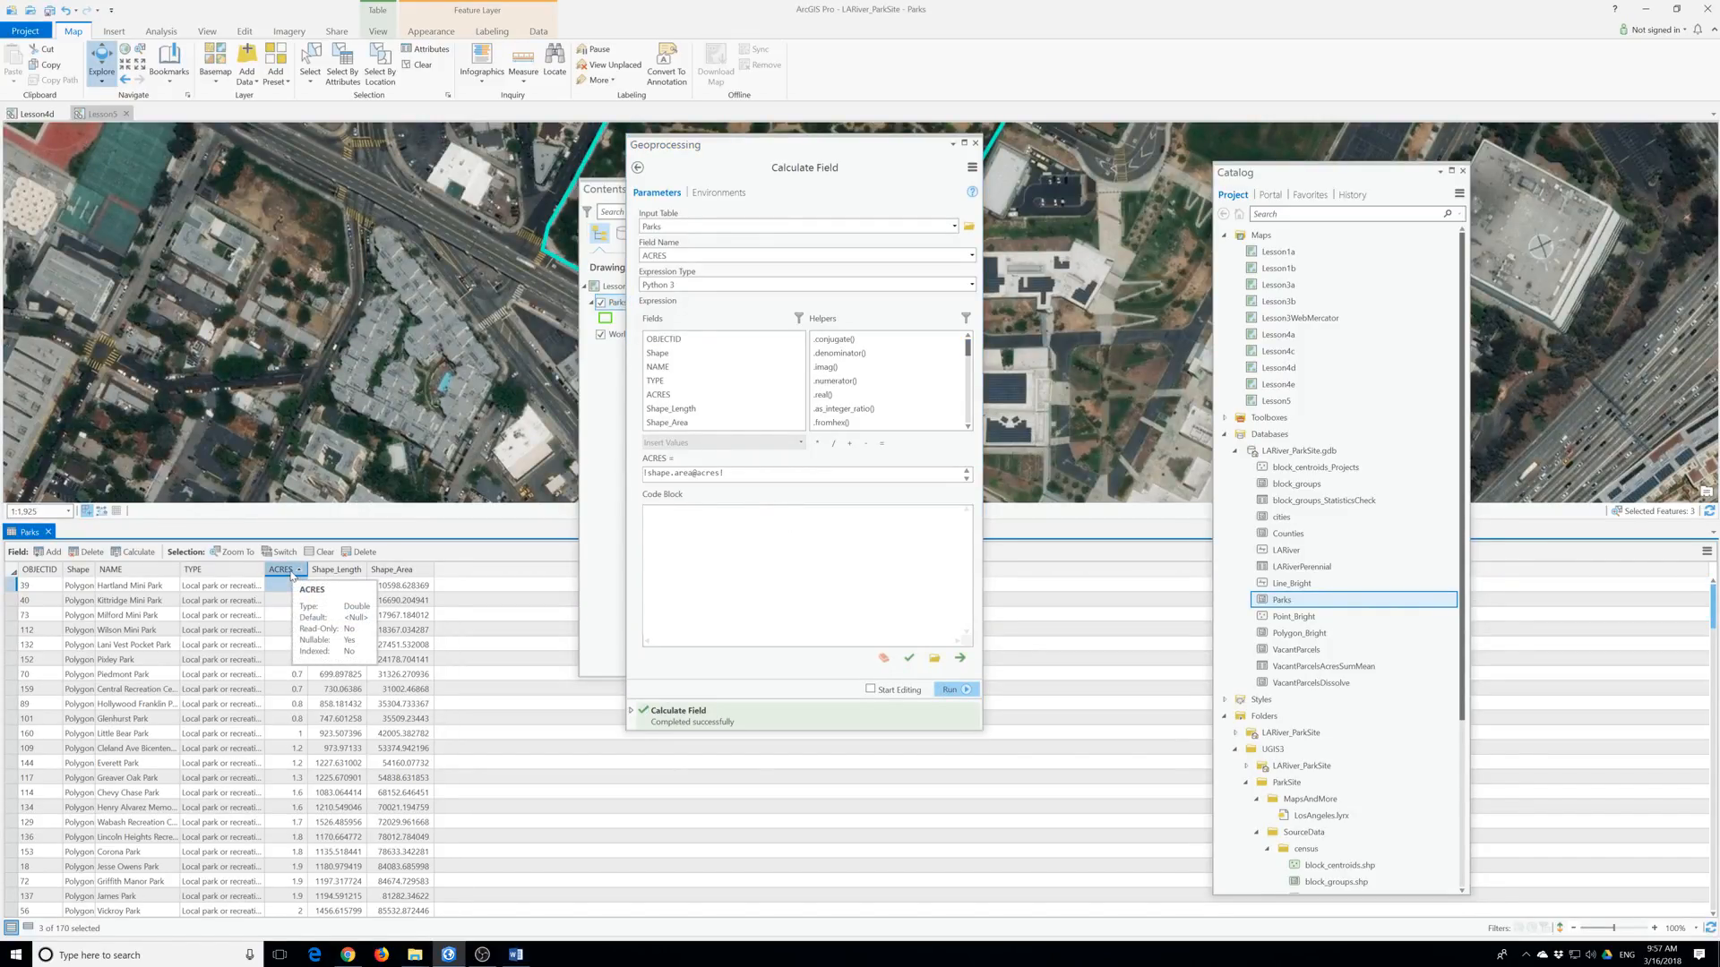
List only the three selected parks, showing ACRES 9.688079, 32.134263 and 36.752289.
left_click(28, 928)
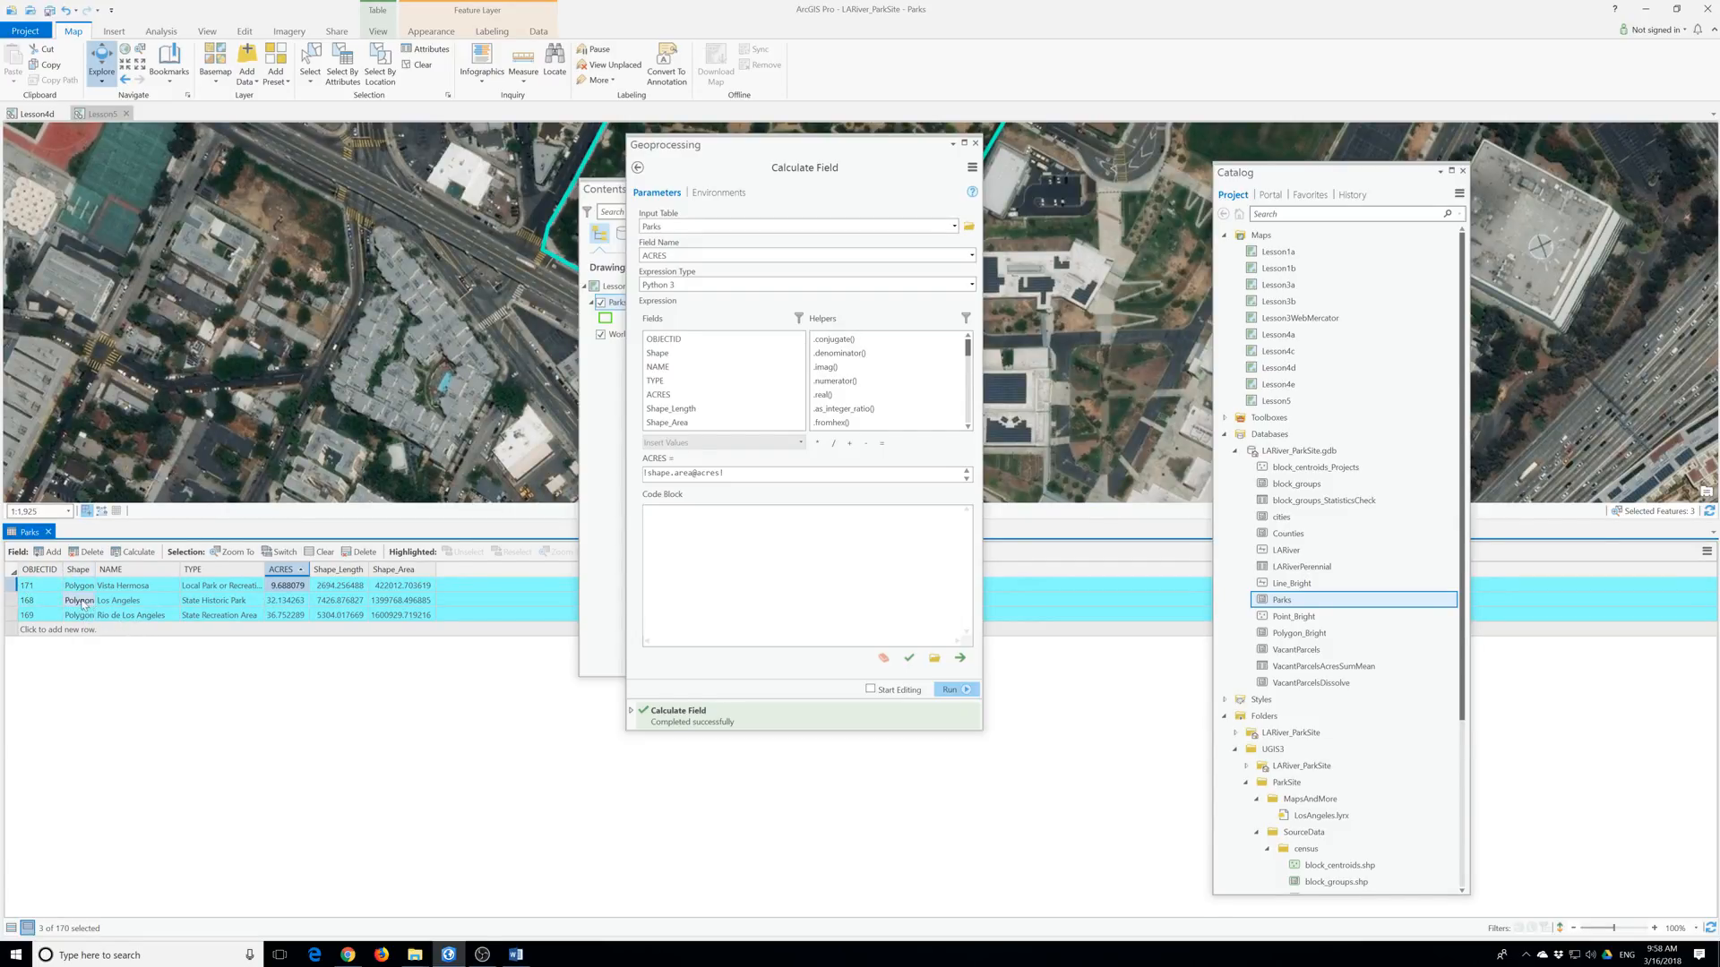
Highlight and flash the Vista Hermosa record, then clear the park selection.
left_click(11, 588)
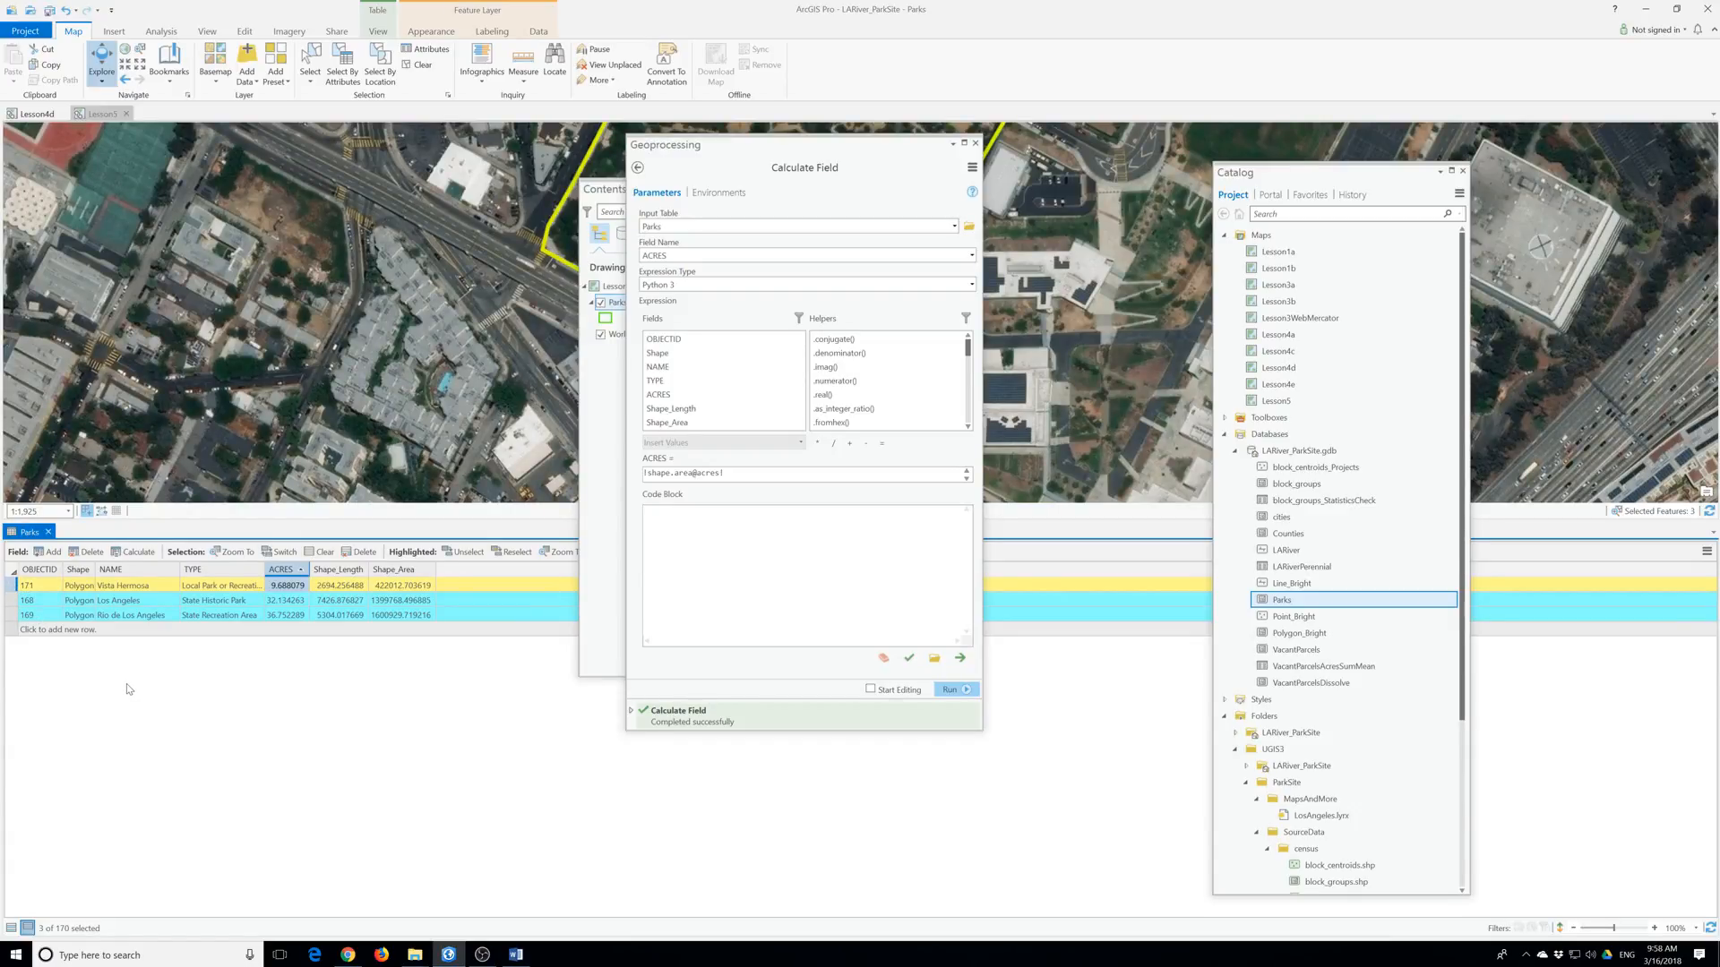
left_click(9, 586)
left_click(410, 70)
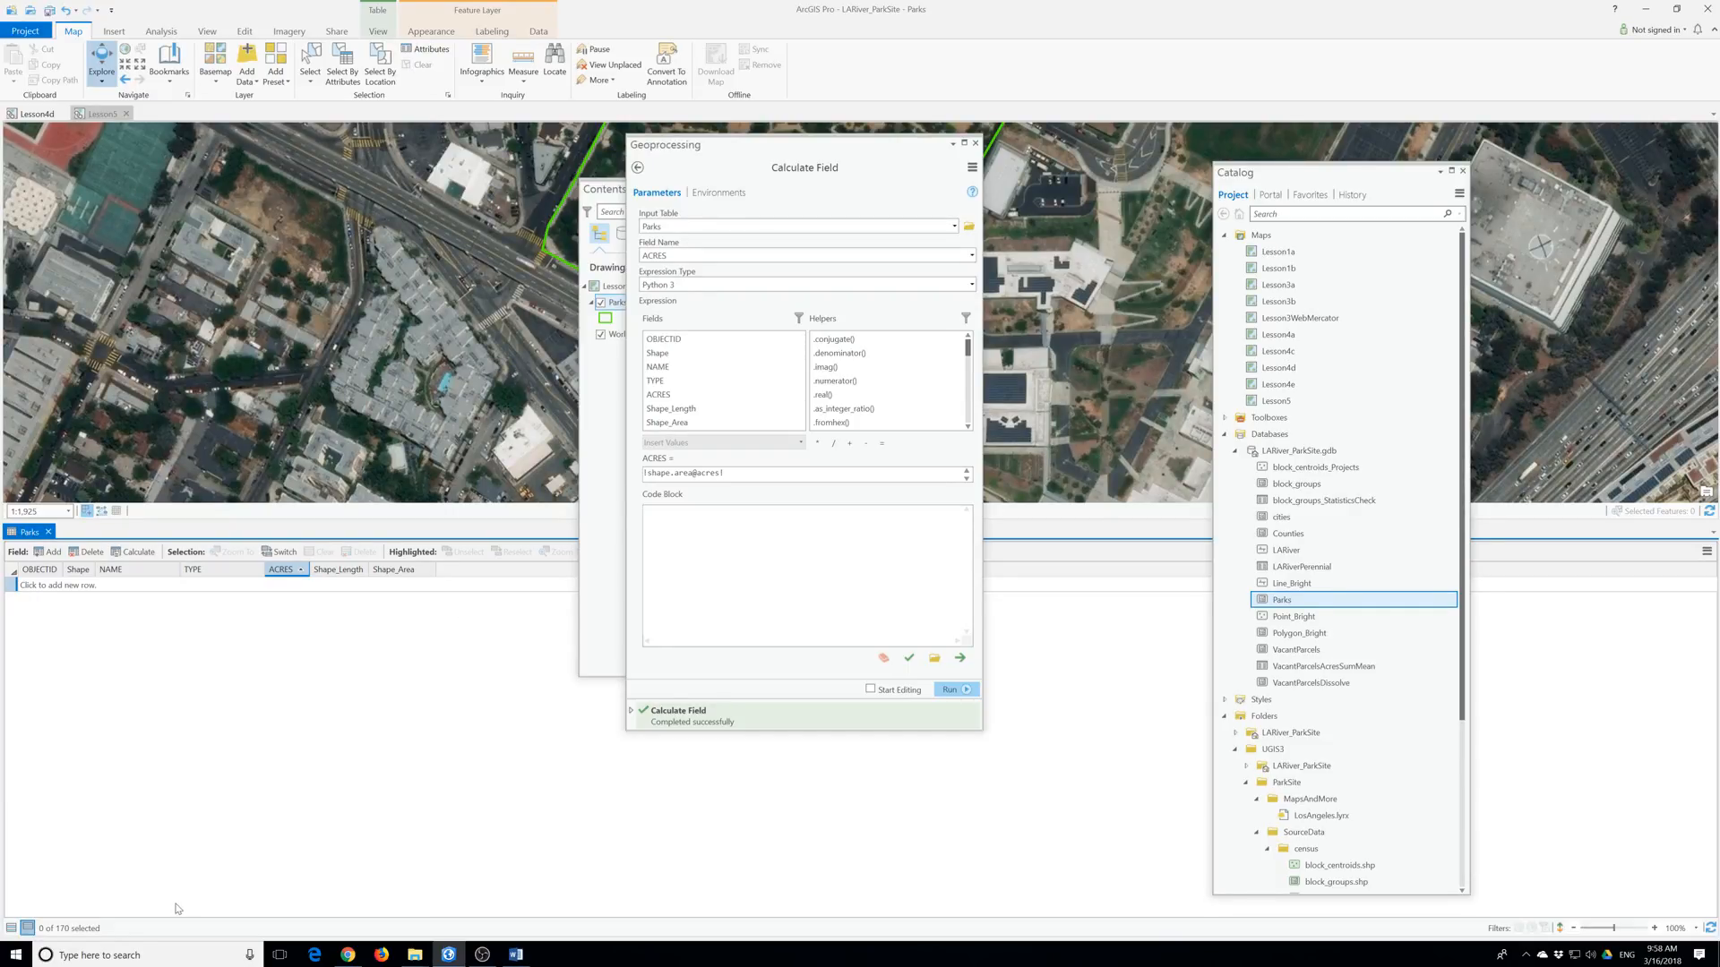
Sort all parks by NAME, select Los Angeles and Rio de Los Angeles, and list only those two.
left_click(11, 927)
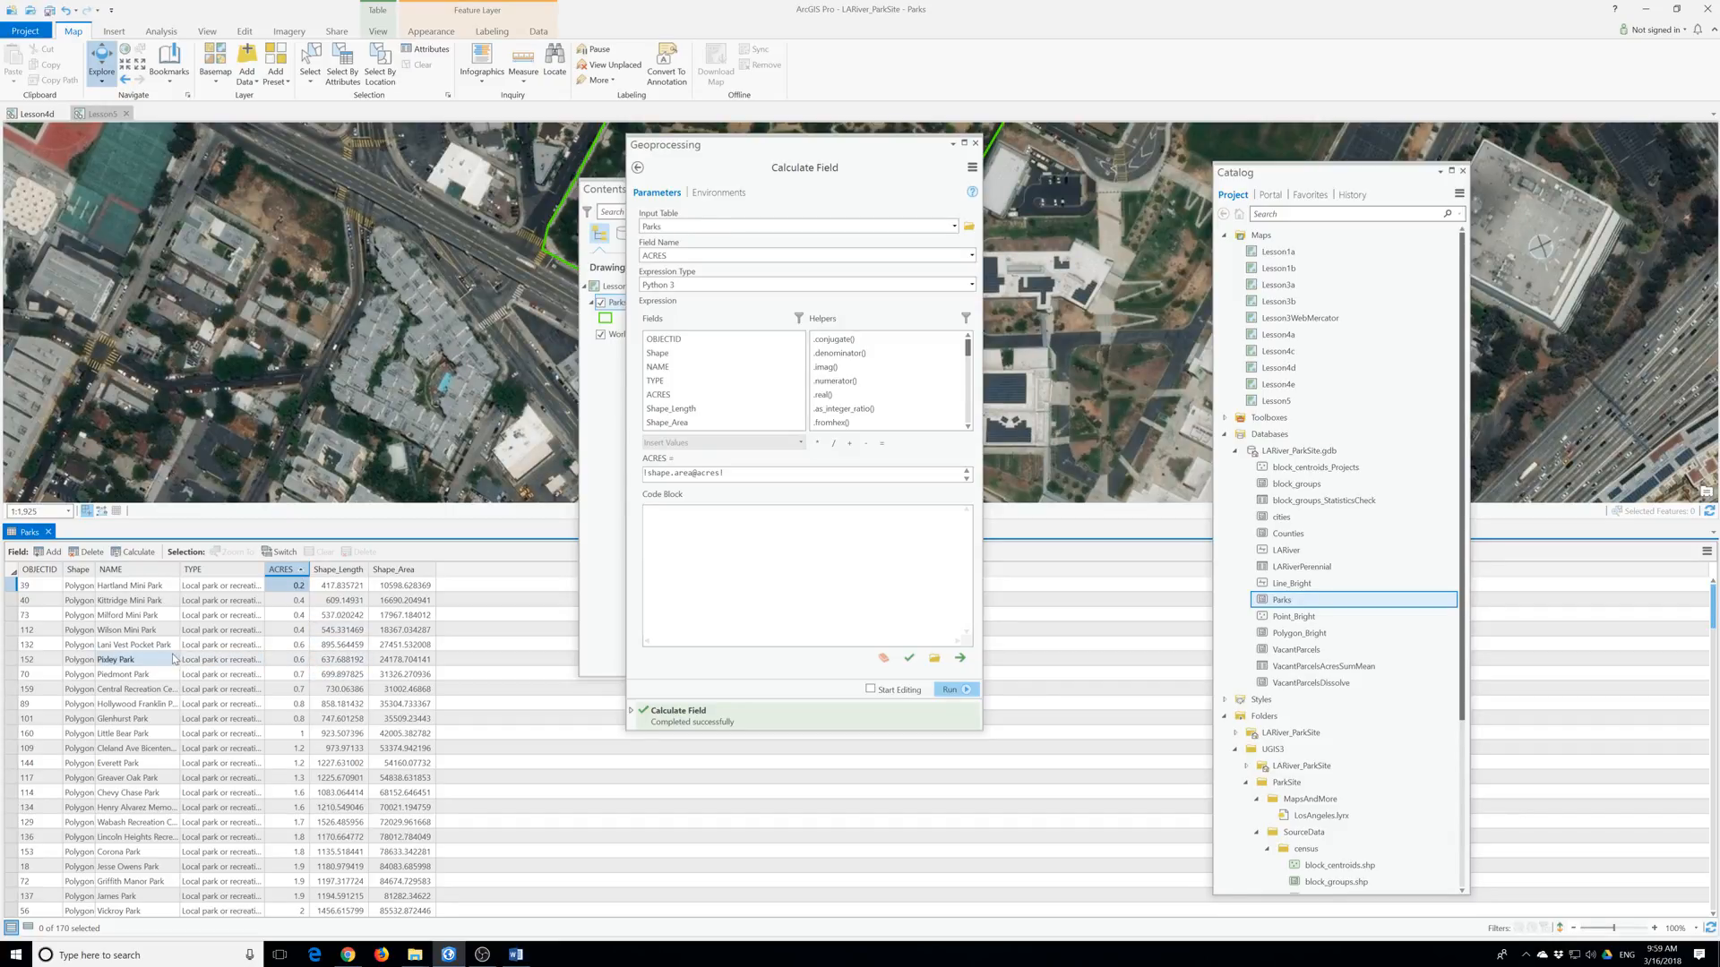
left_click(121, 573)
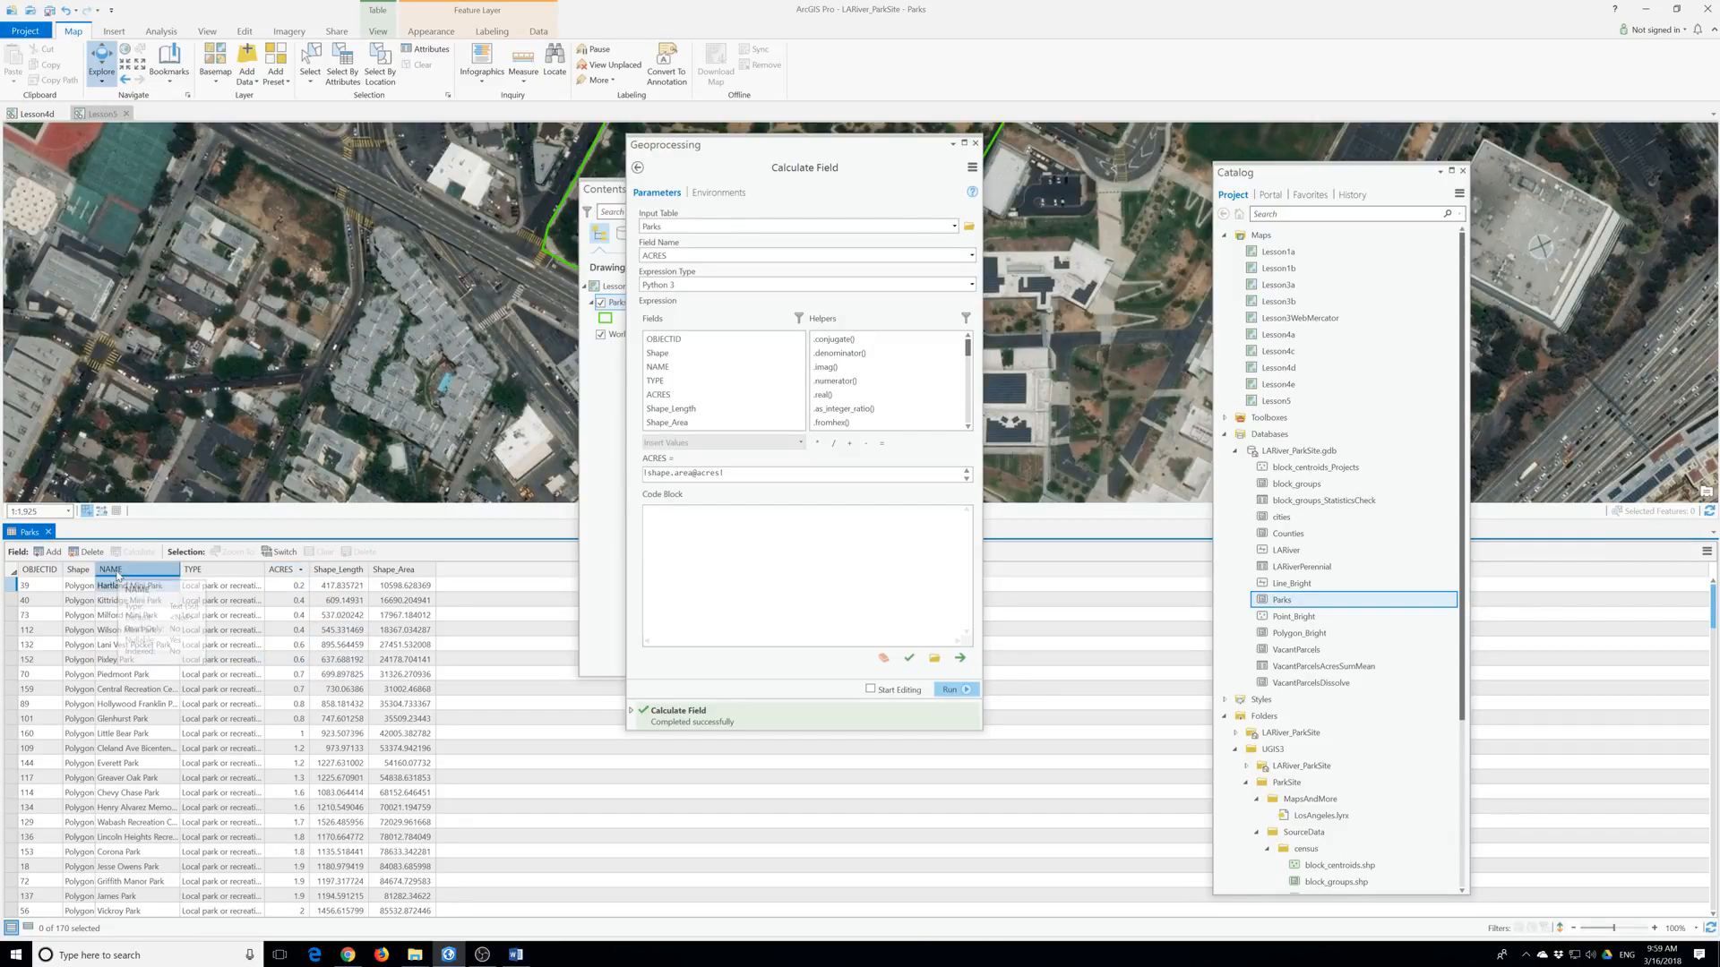
scroll(151, 675, "down", 15)
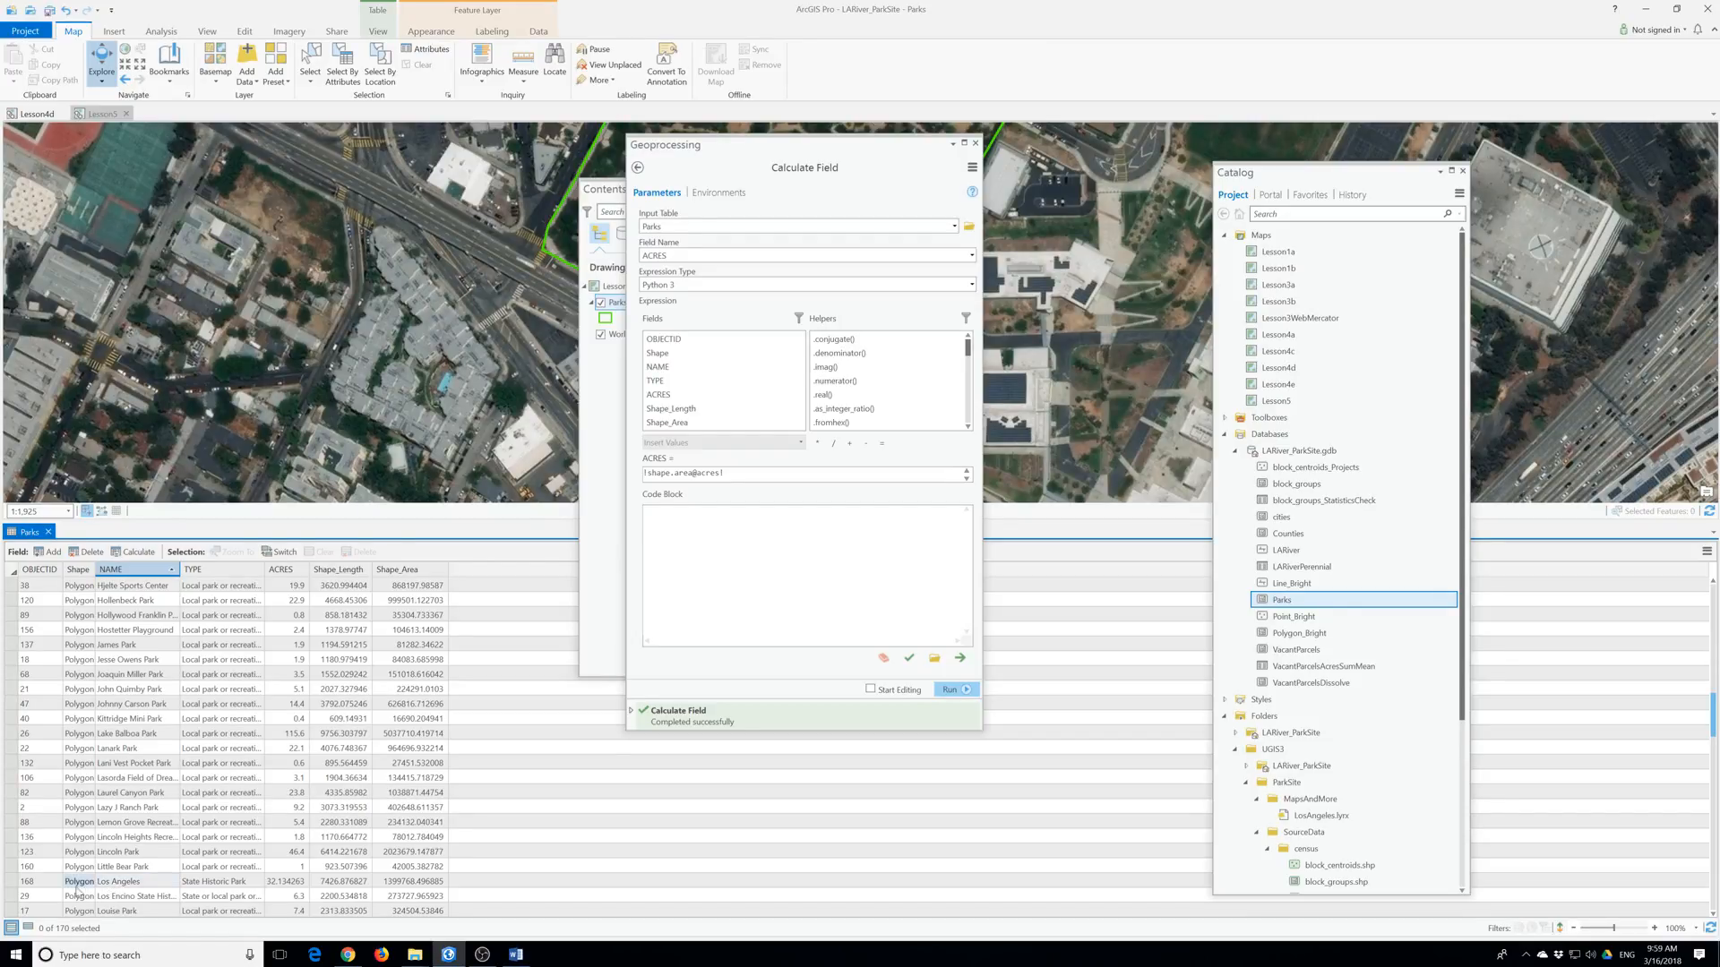
left_click(9, 882)
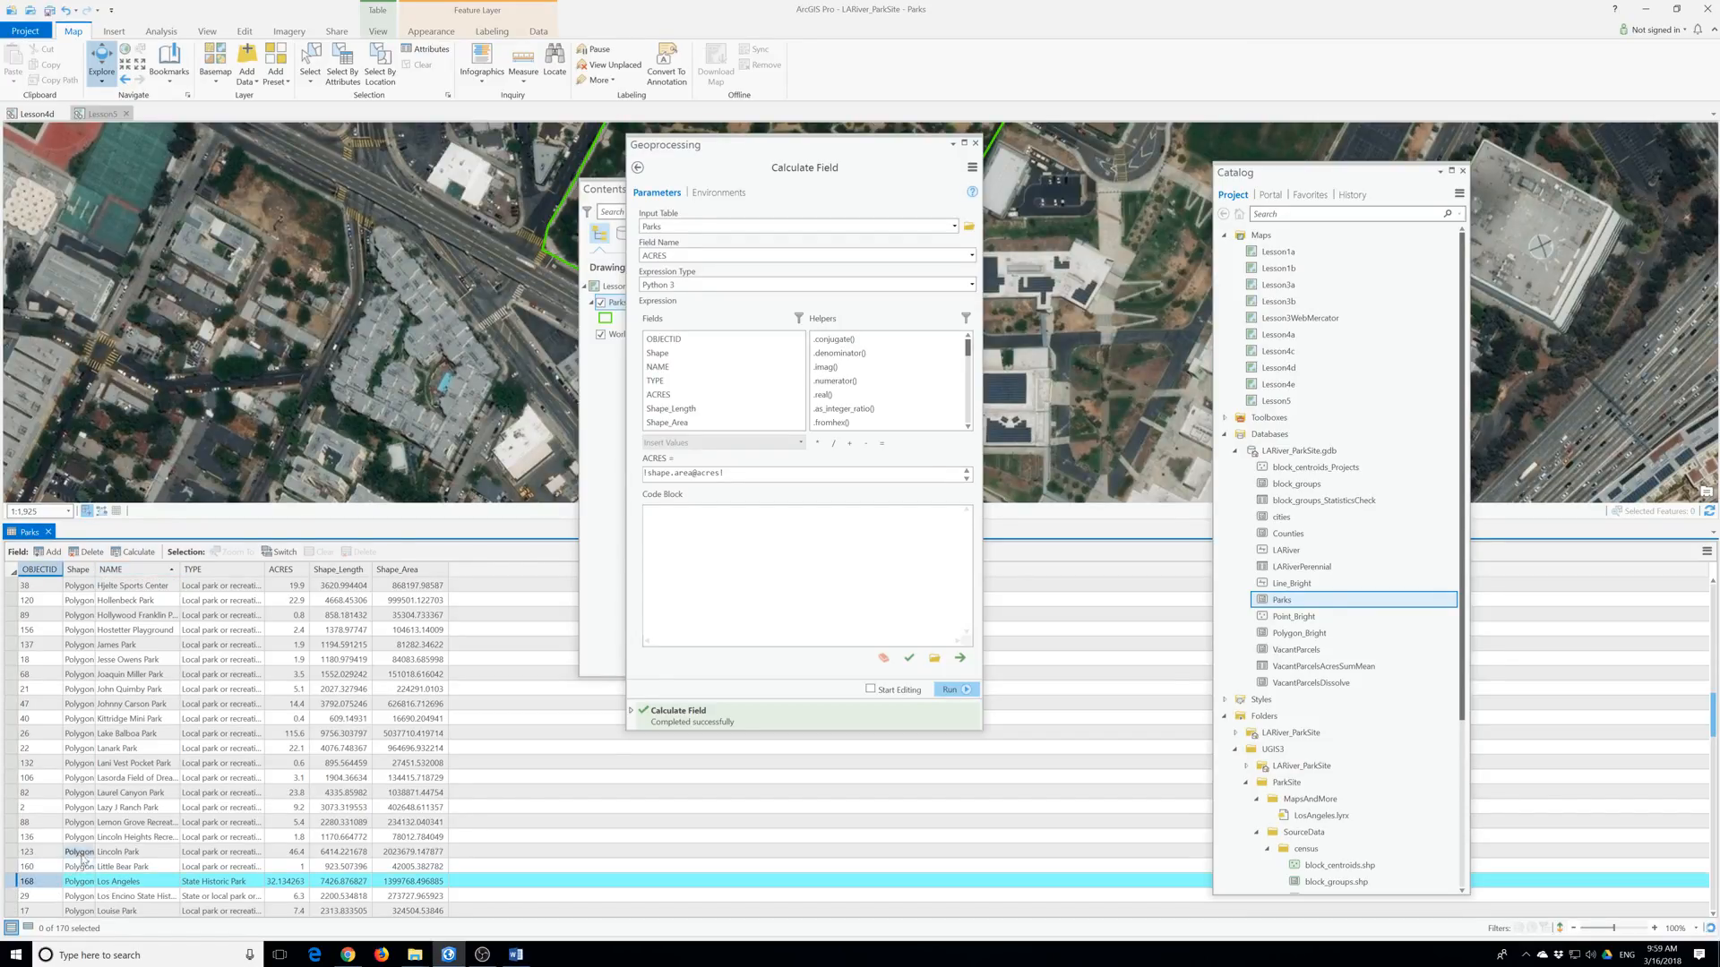
scroll(227, 817, "down", 20)
scroll(224, 816, "down", 2)
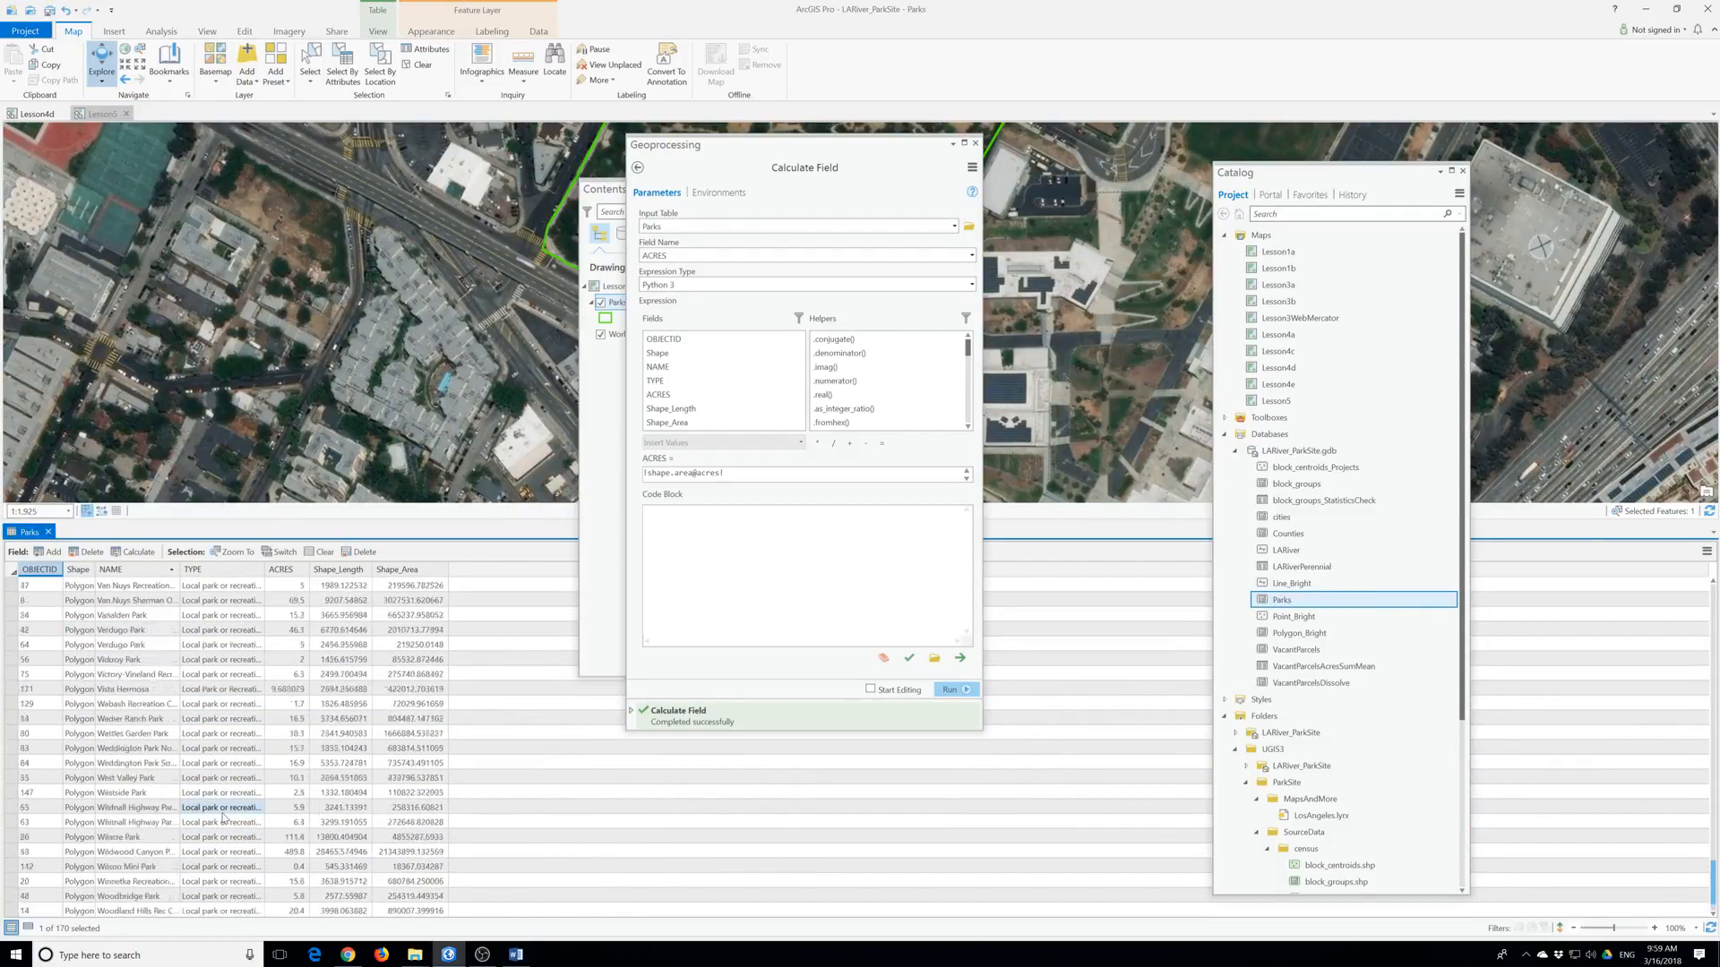
scroll(224, 817, "up", 6)
scroll(223, 817, "up", 9)
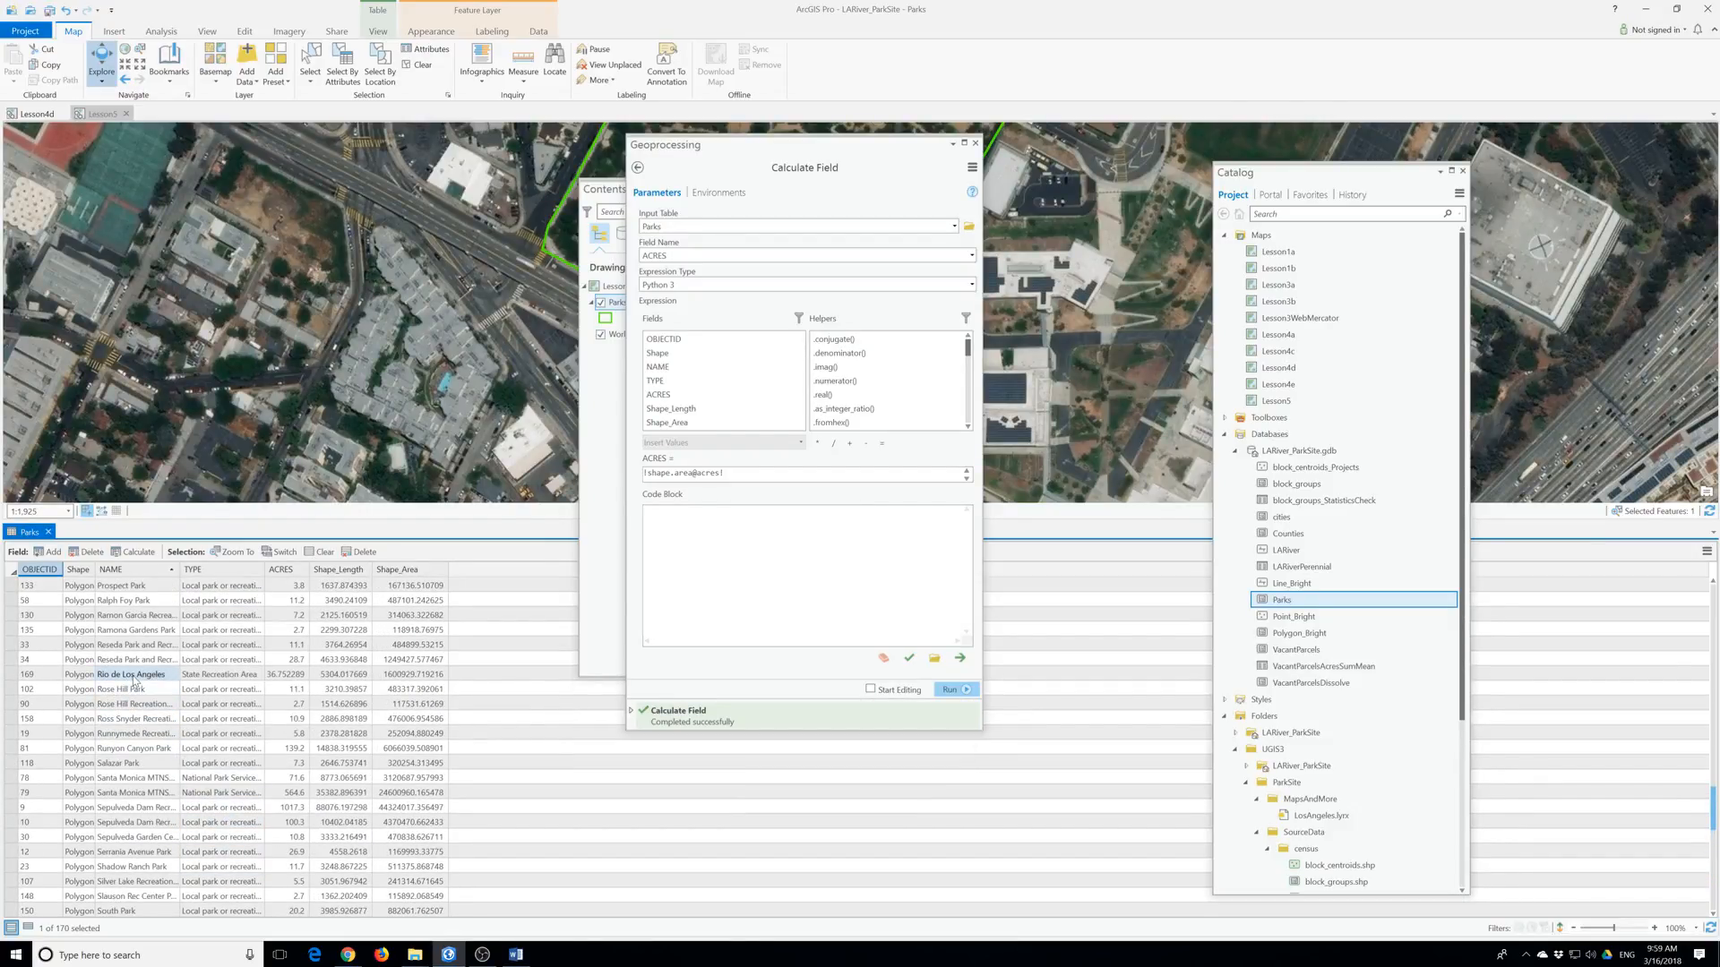
left_click(135, 678, "ctrl")
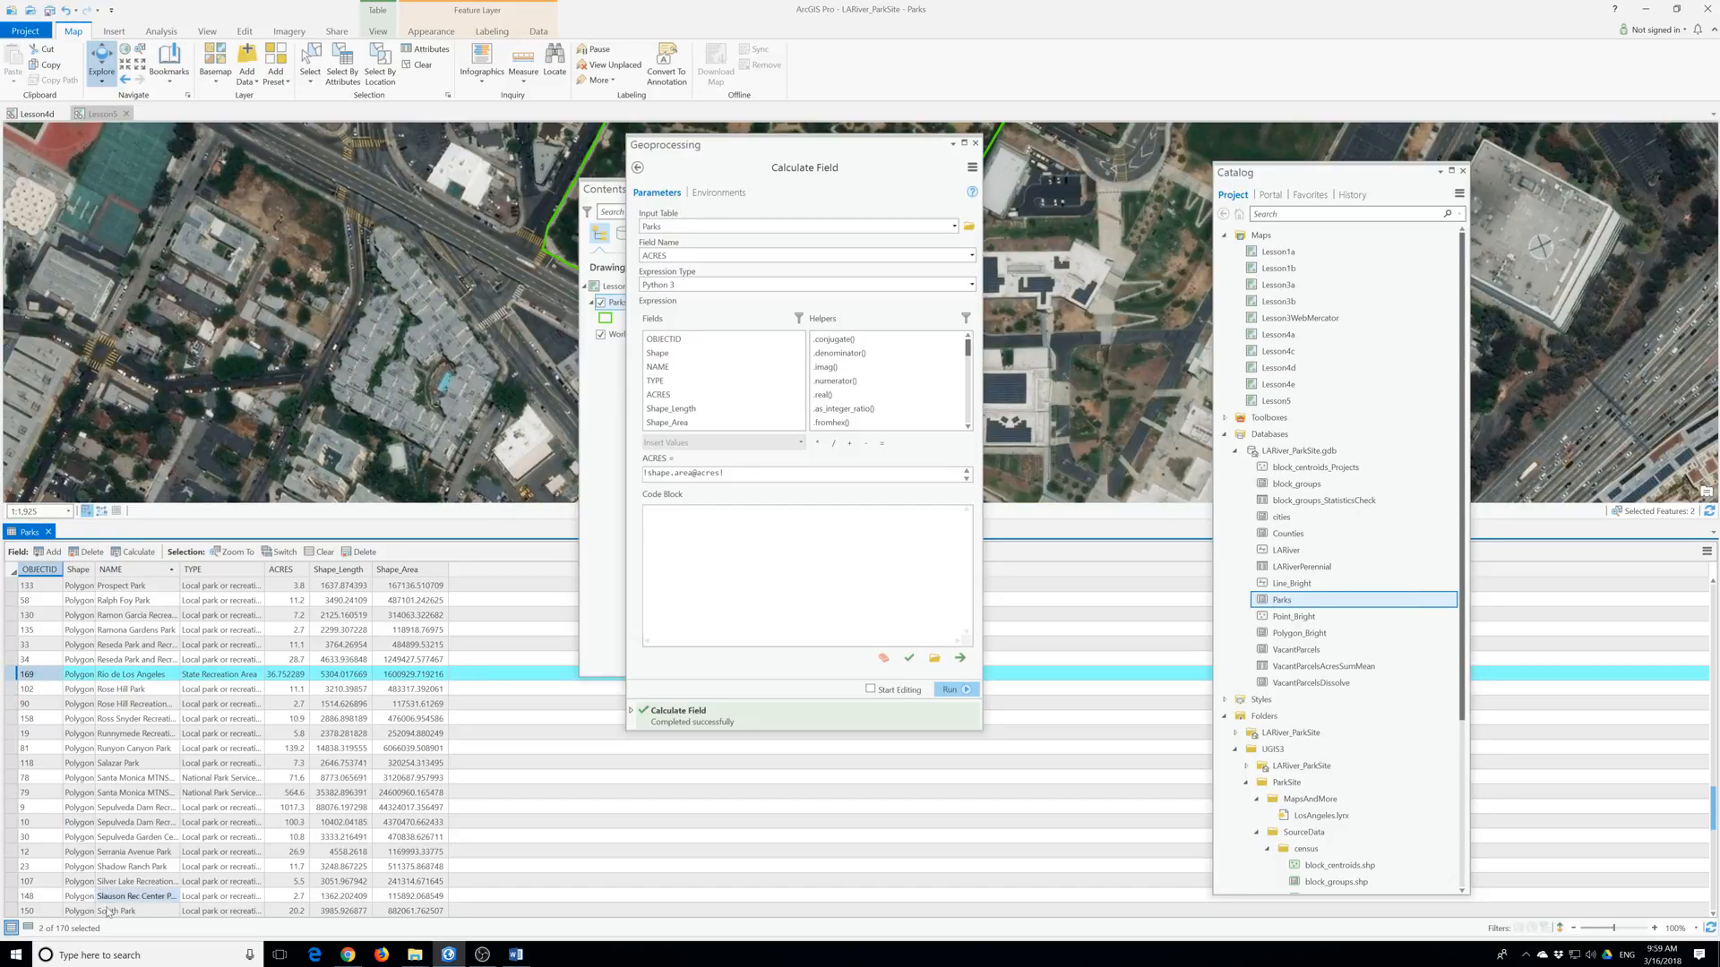
left_click(28, 928)
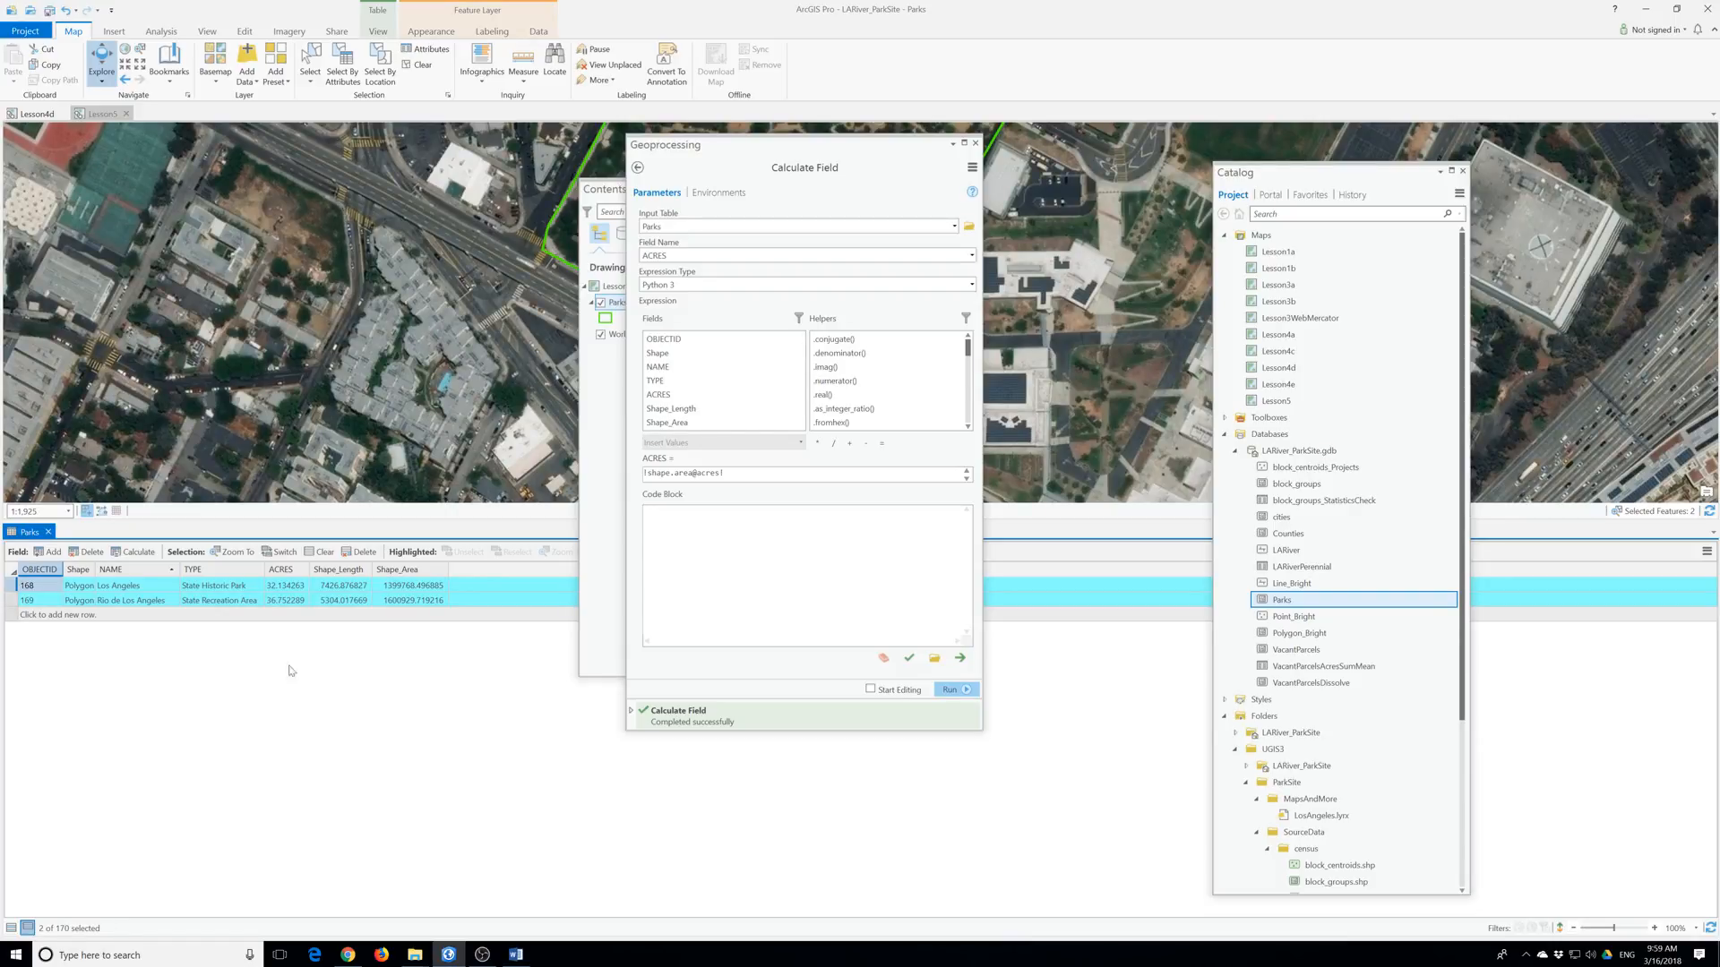
Calculate TYPE as "State Or Local park or forest" for both parks and widen the TYPE column.
right_click(199, 571)
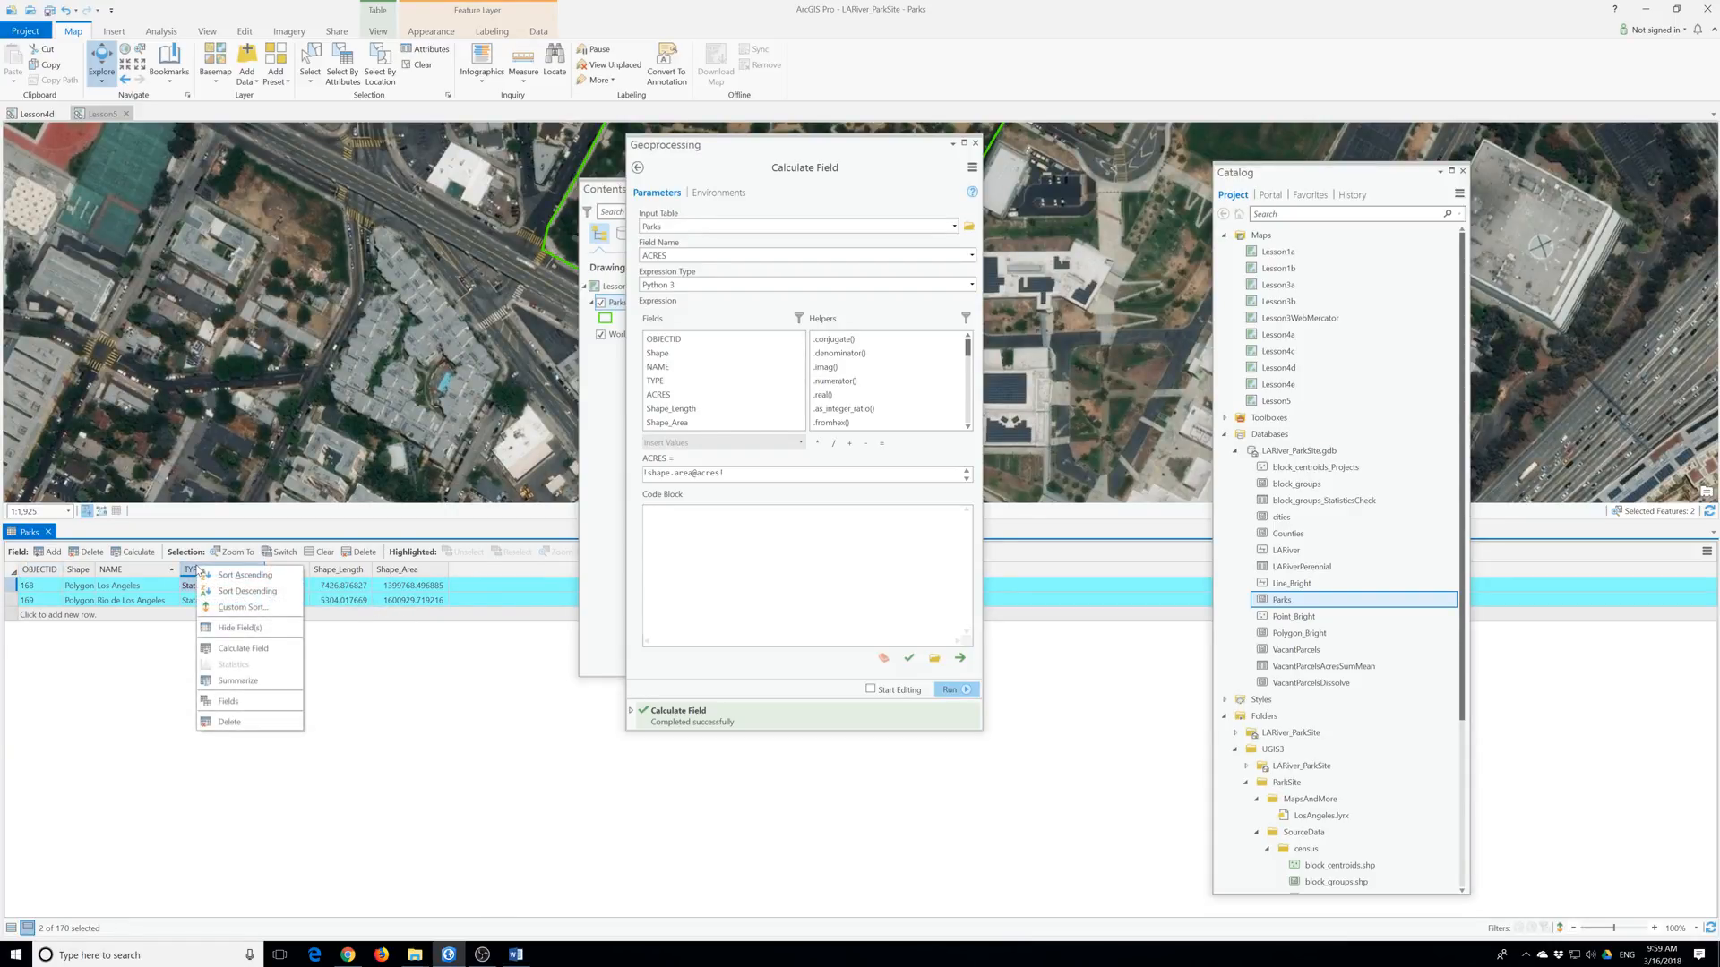
left_click(259, 648)
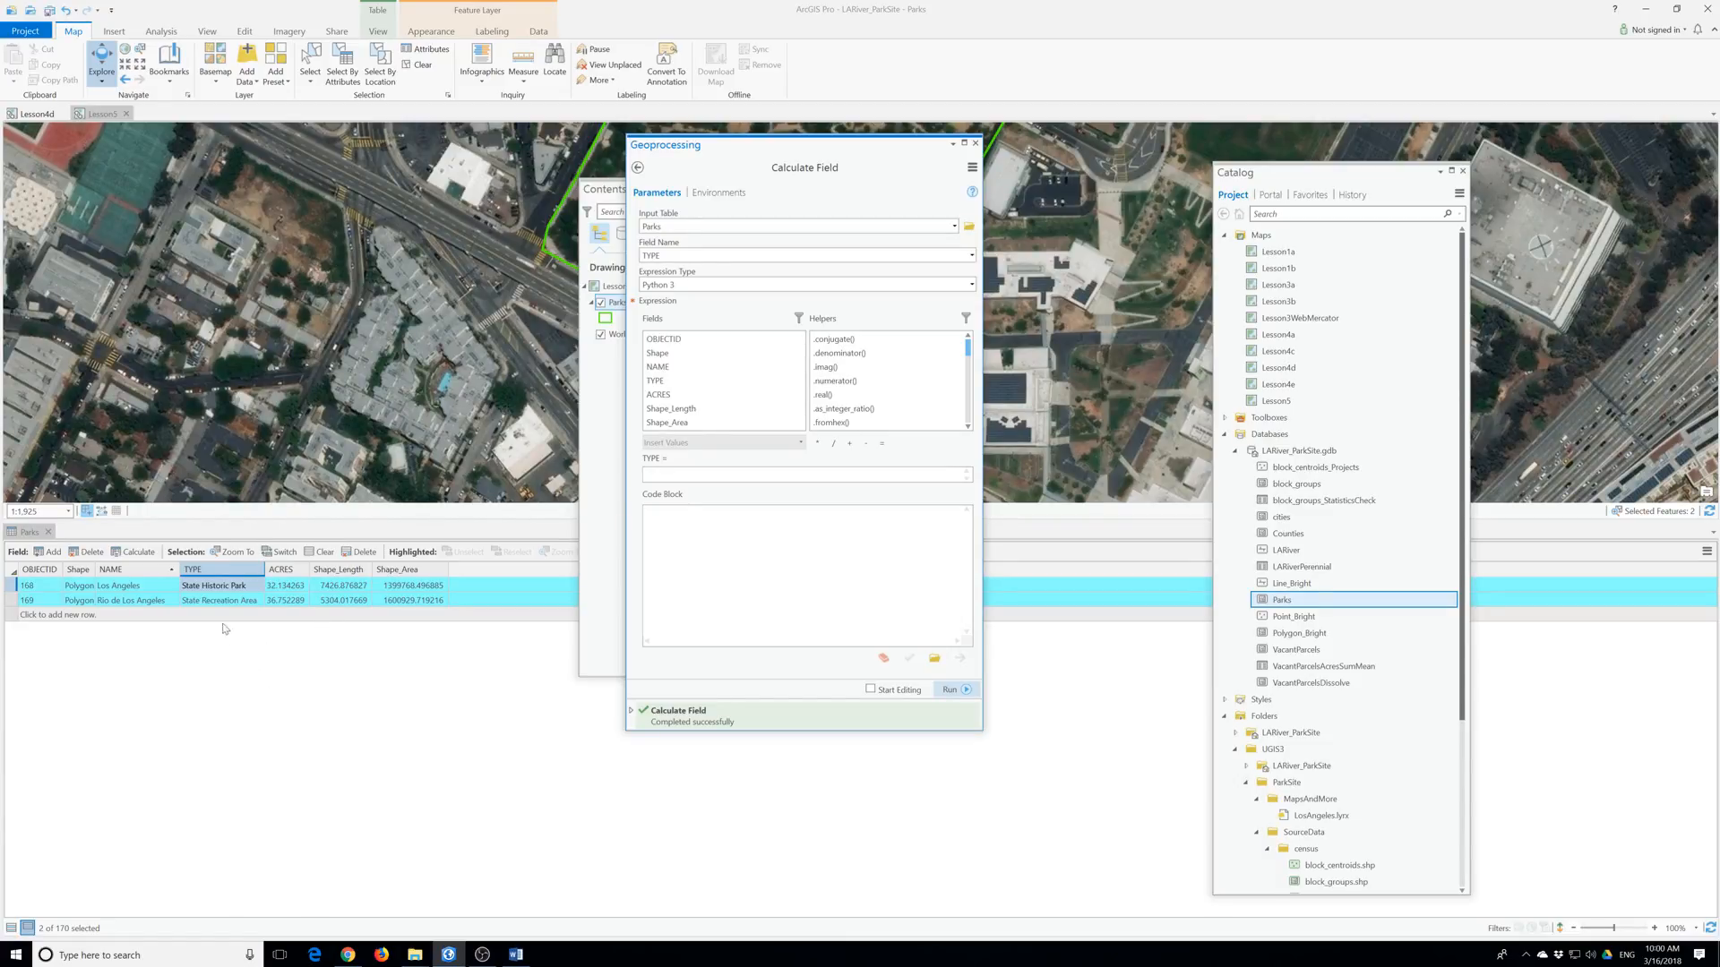
left_click(665, 475)
type("State Or Local park or forest")
left_click(955, 689)
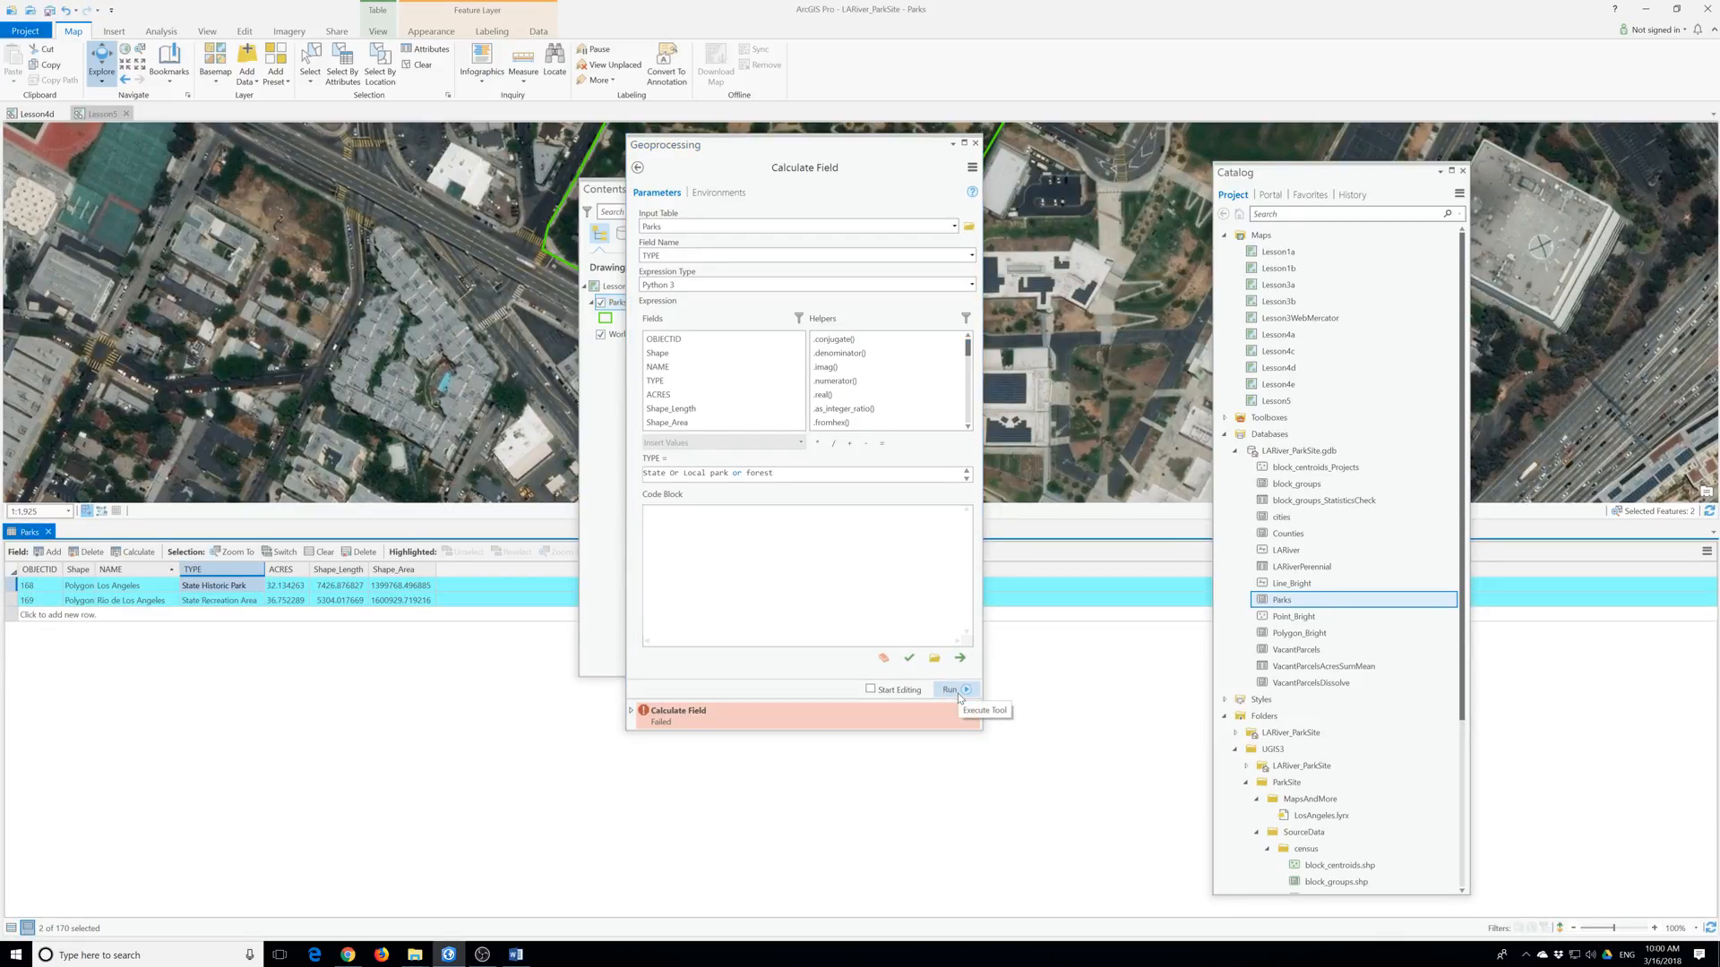
left_click(644, 473)
type("\"")
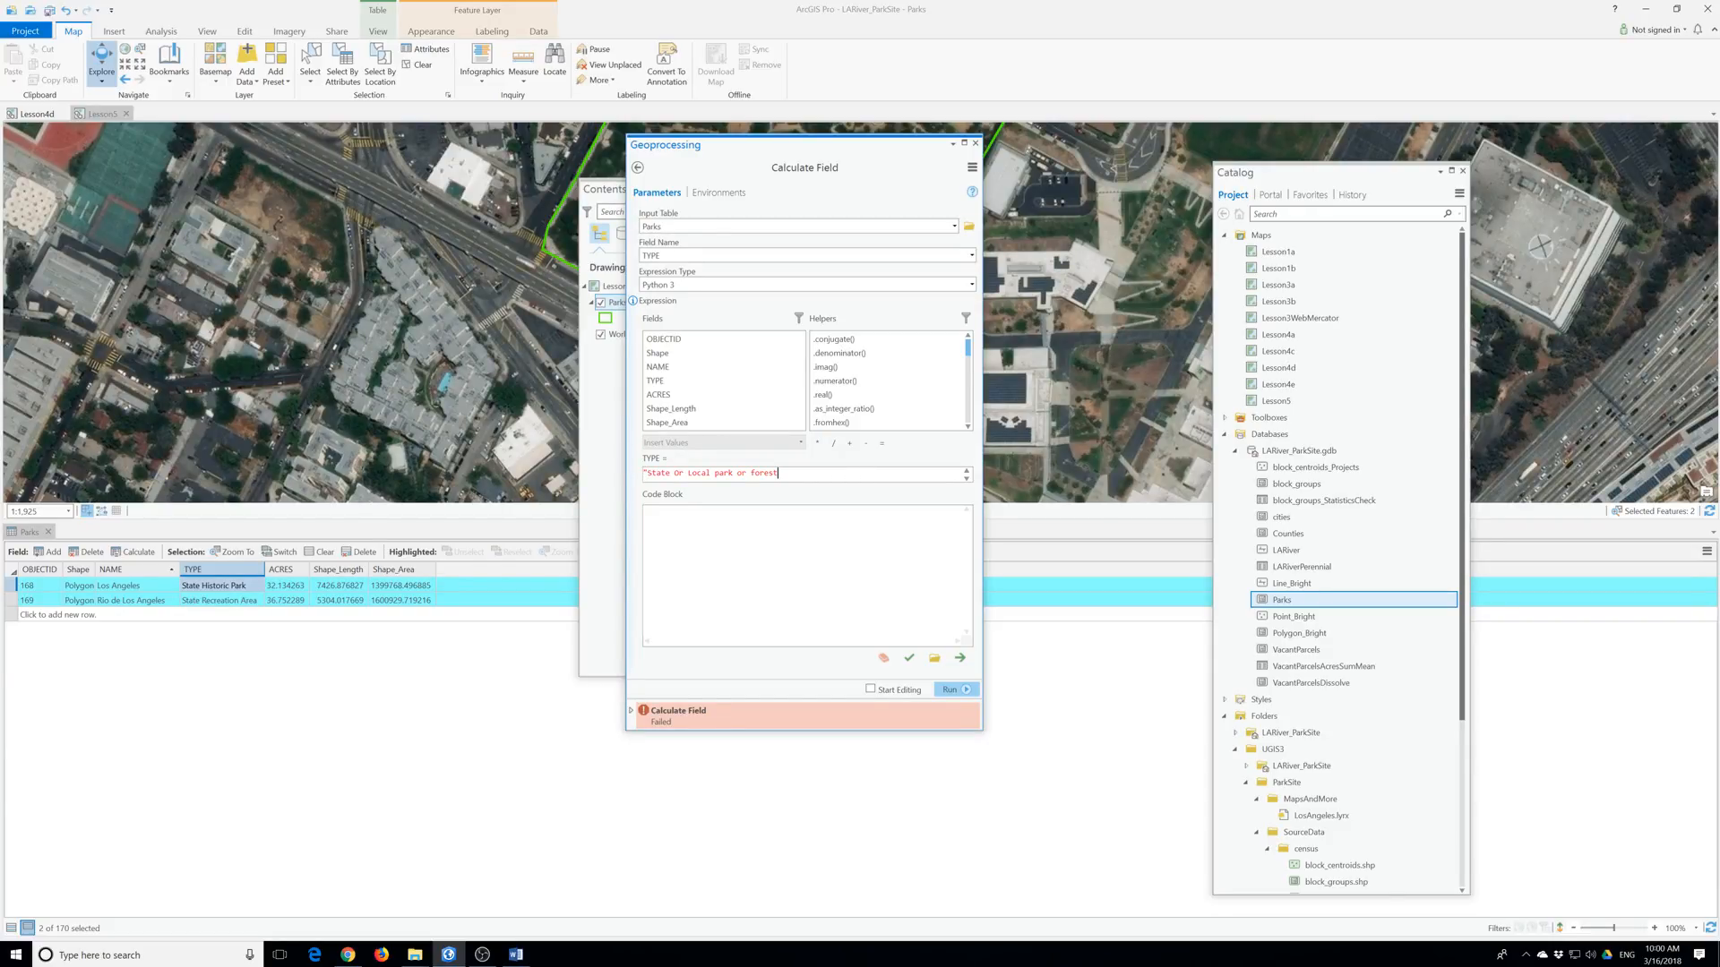
left_click(951, 690)
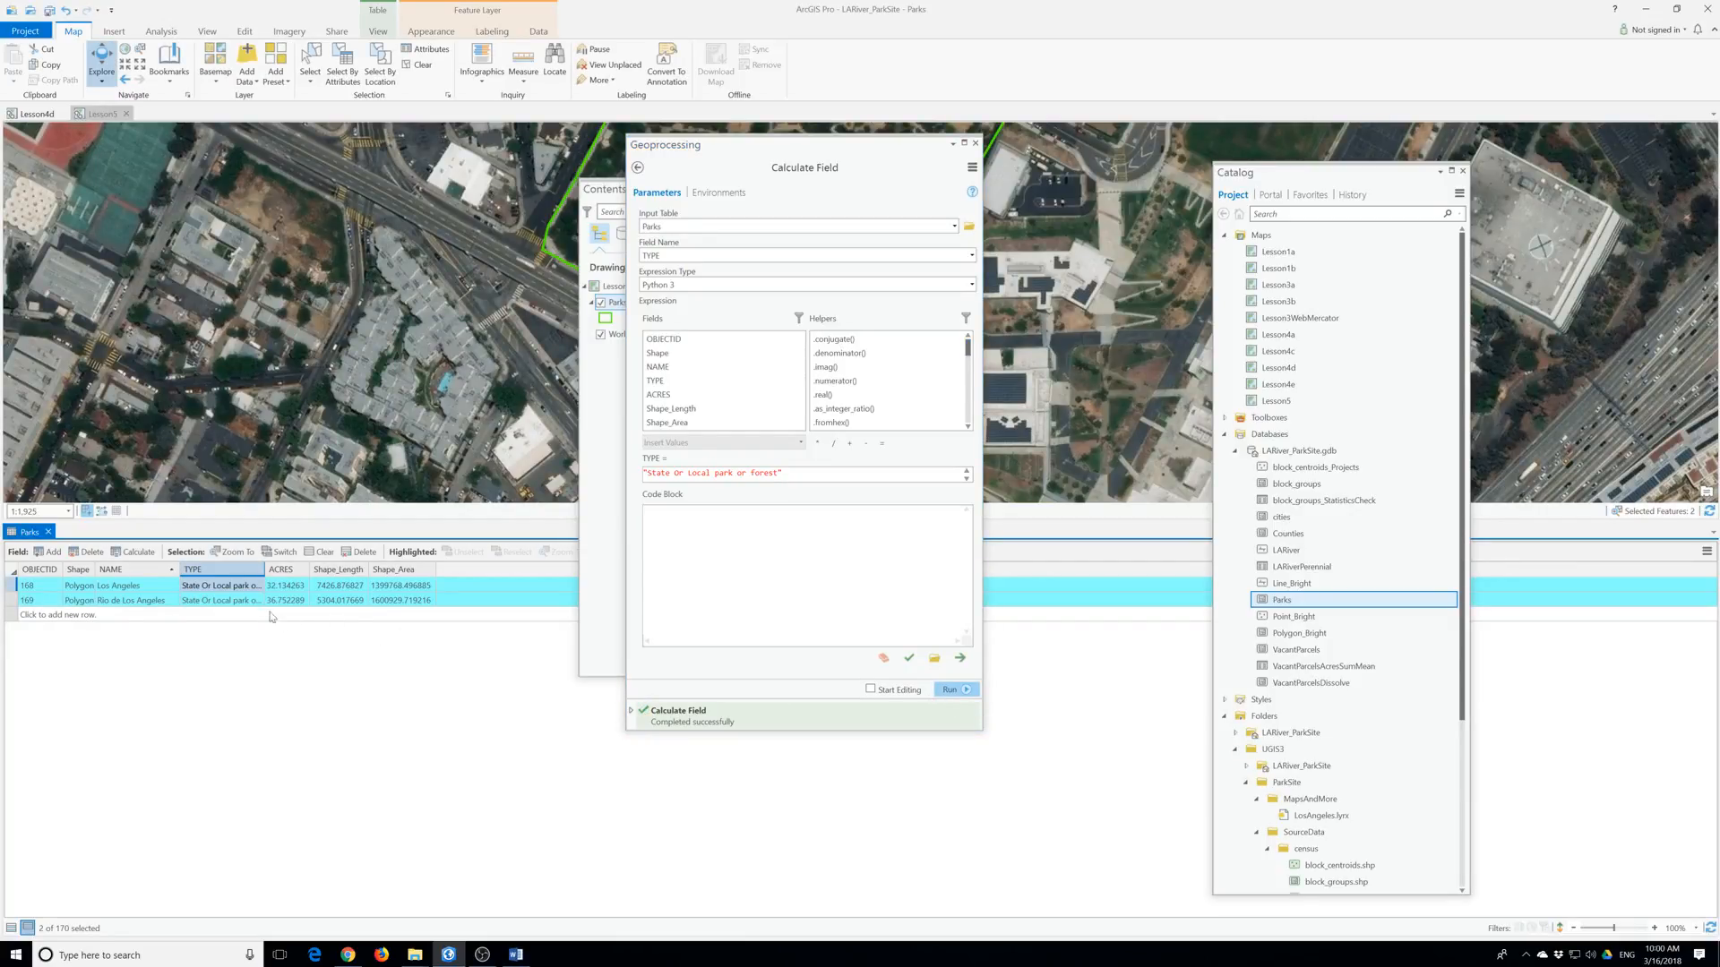
double_click(262, 570)
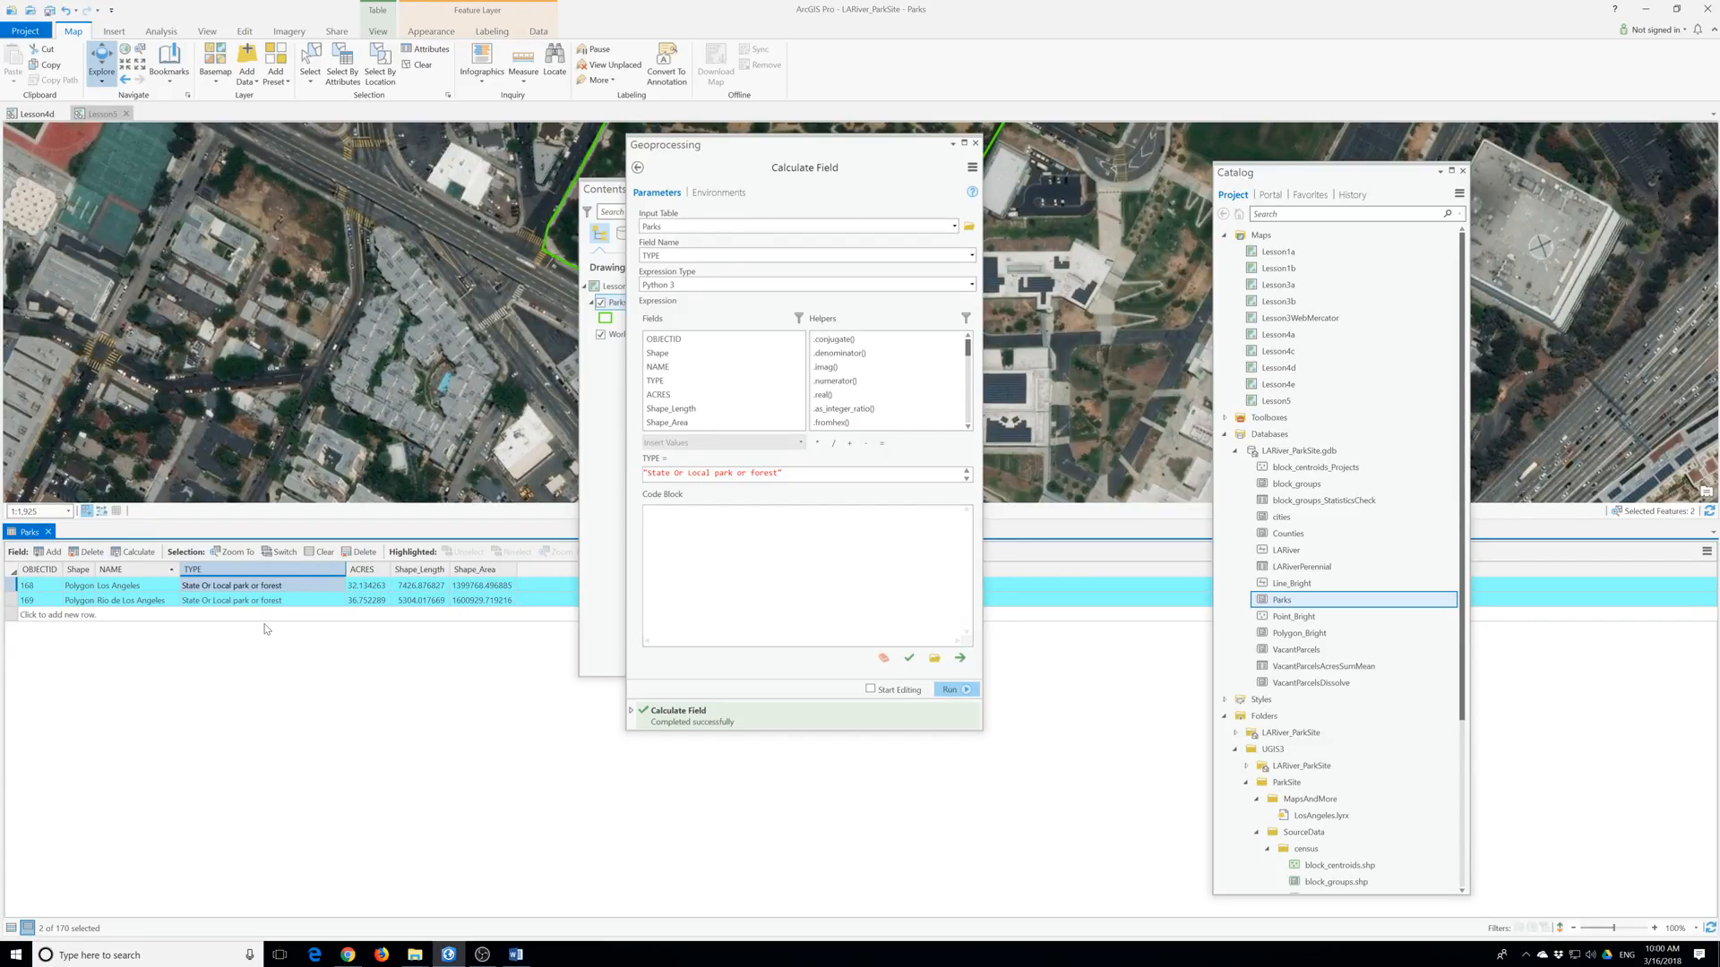
Close the Calculate Field pane, clear the selection, show all 170 records and close the table.
left_click(976, 144)
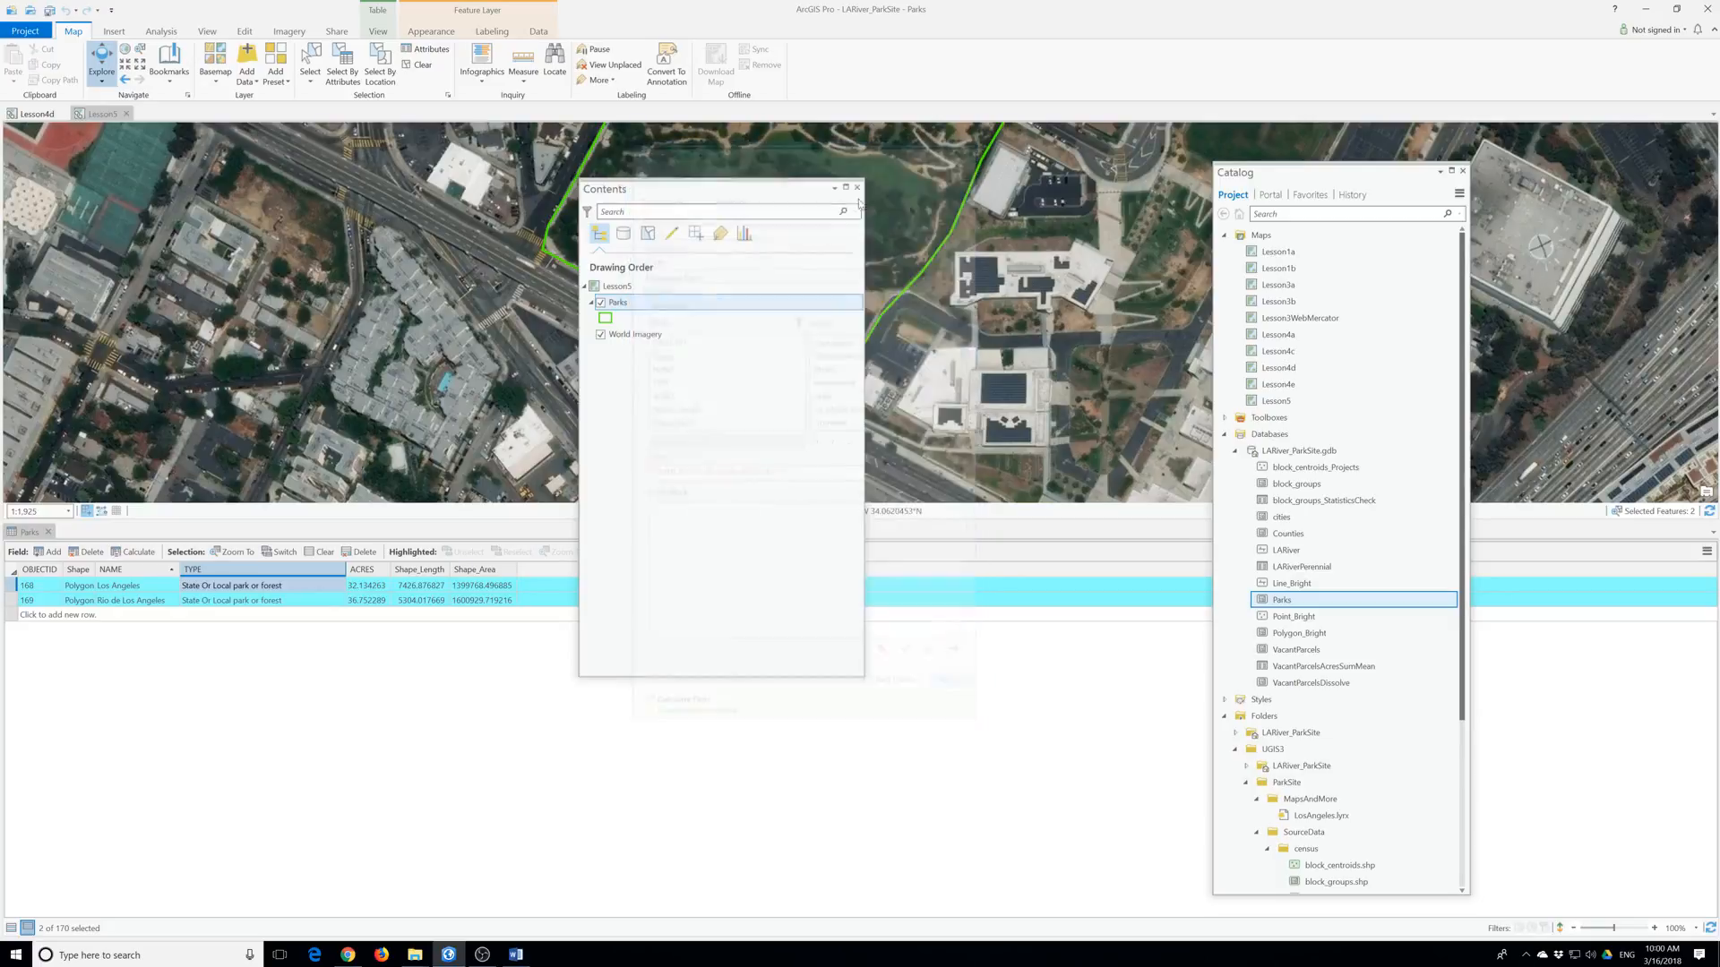
left_click(416, 64)
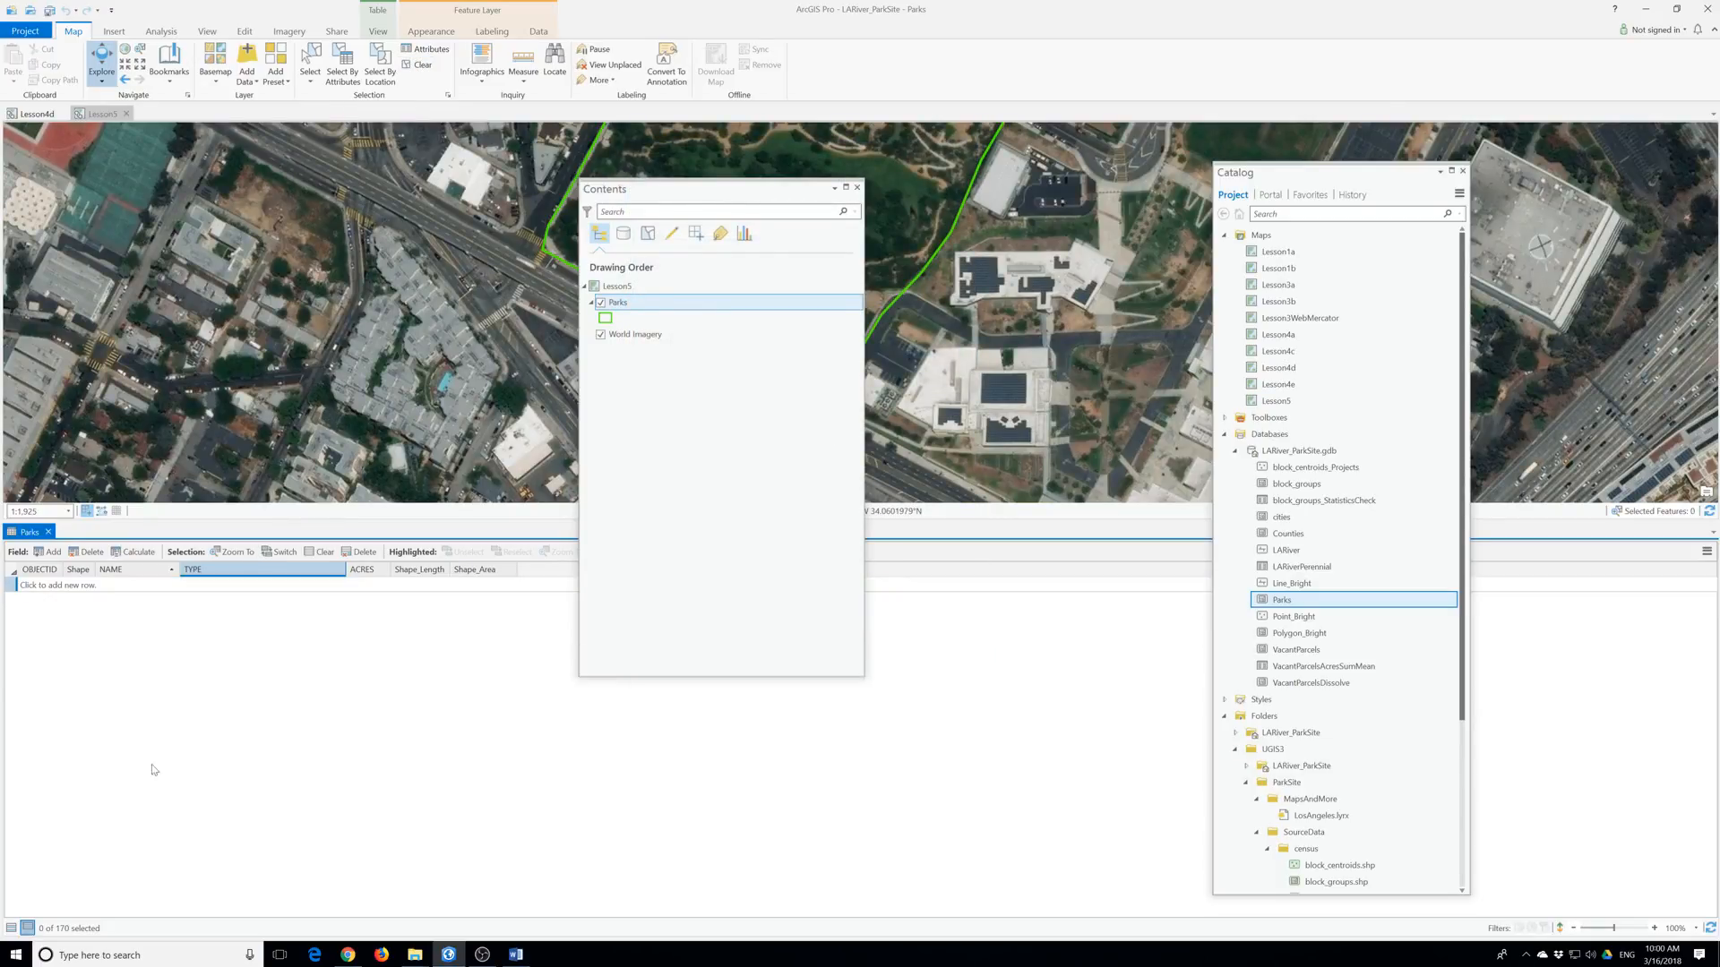
left_click(12, 928)
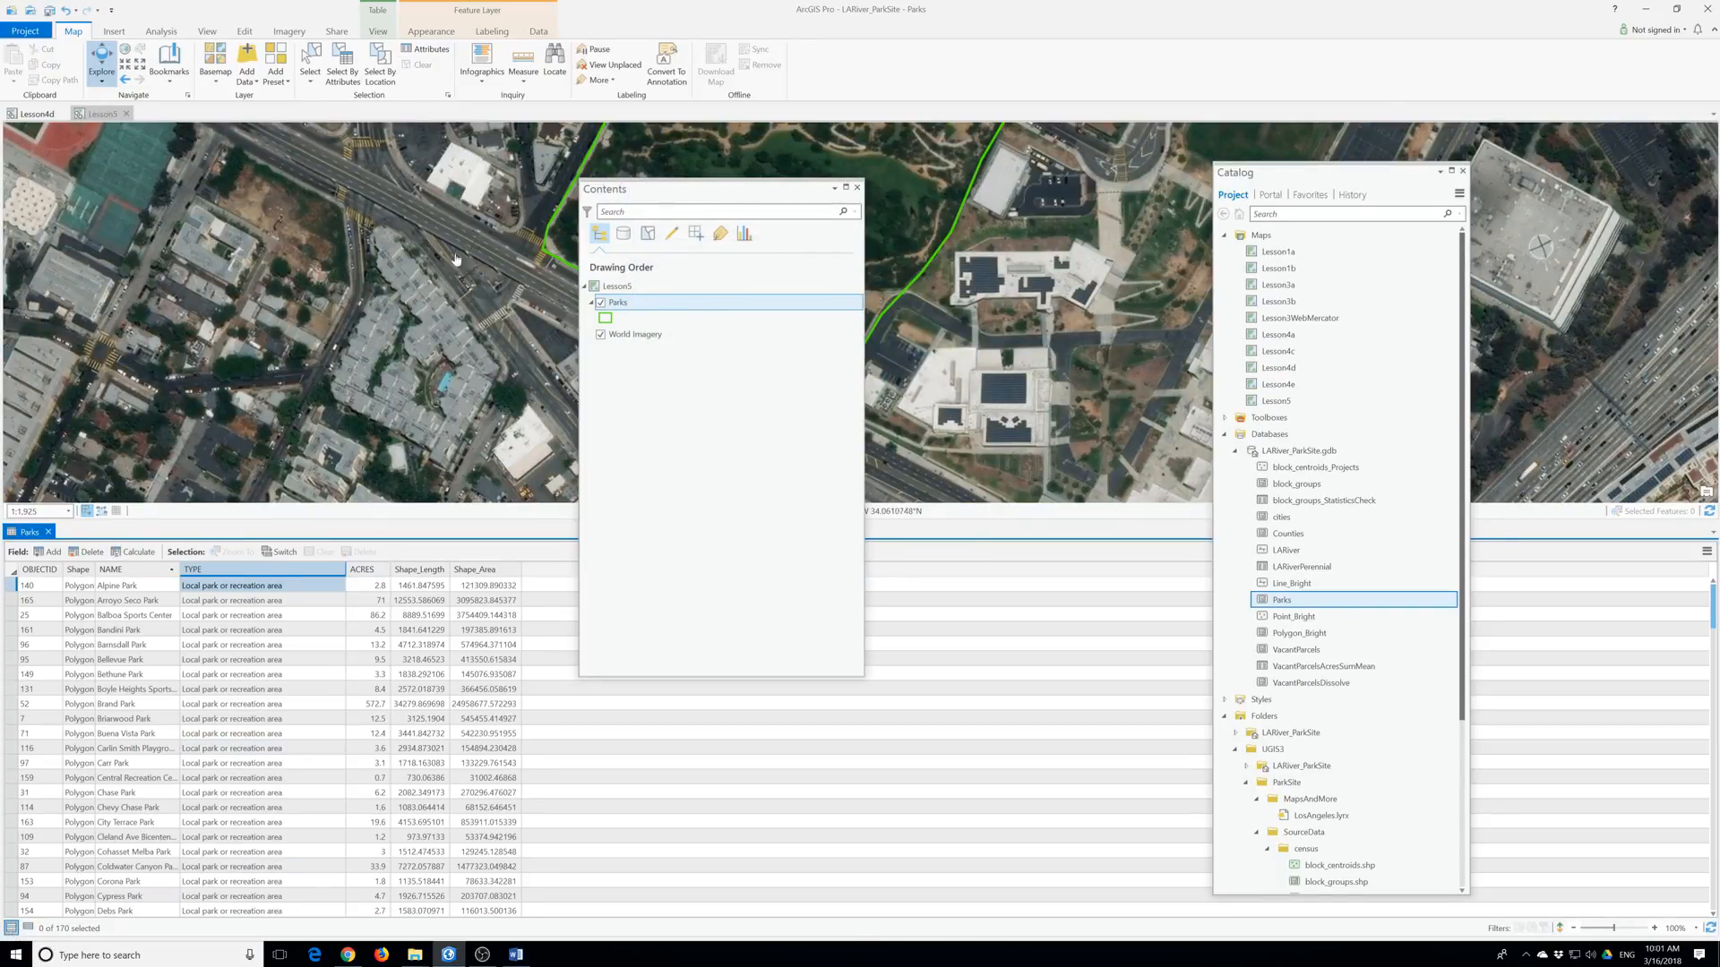
left_click(49, 531)
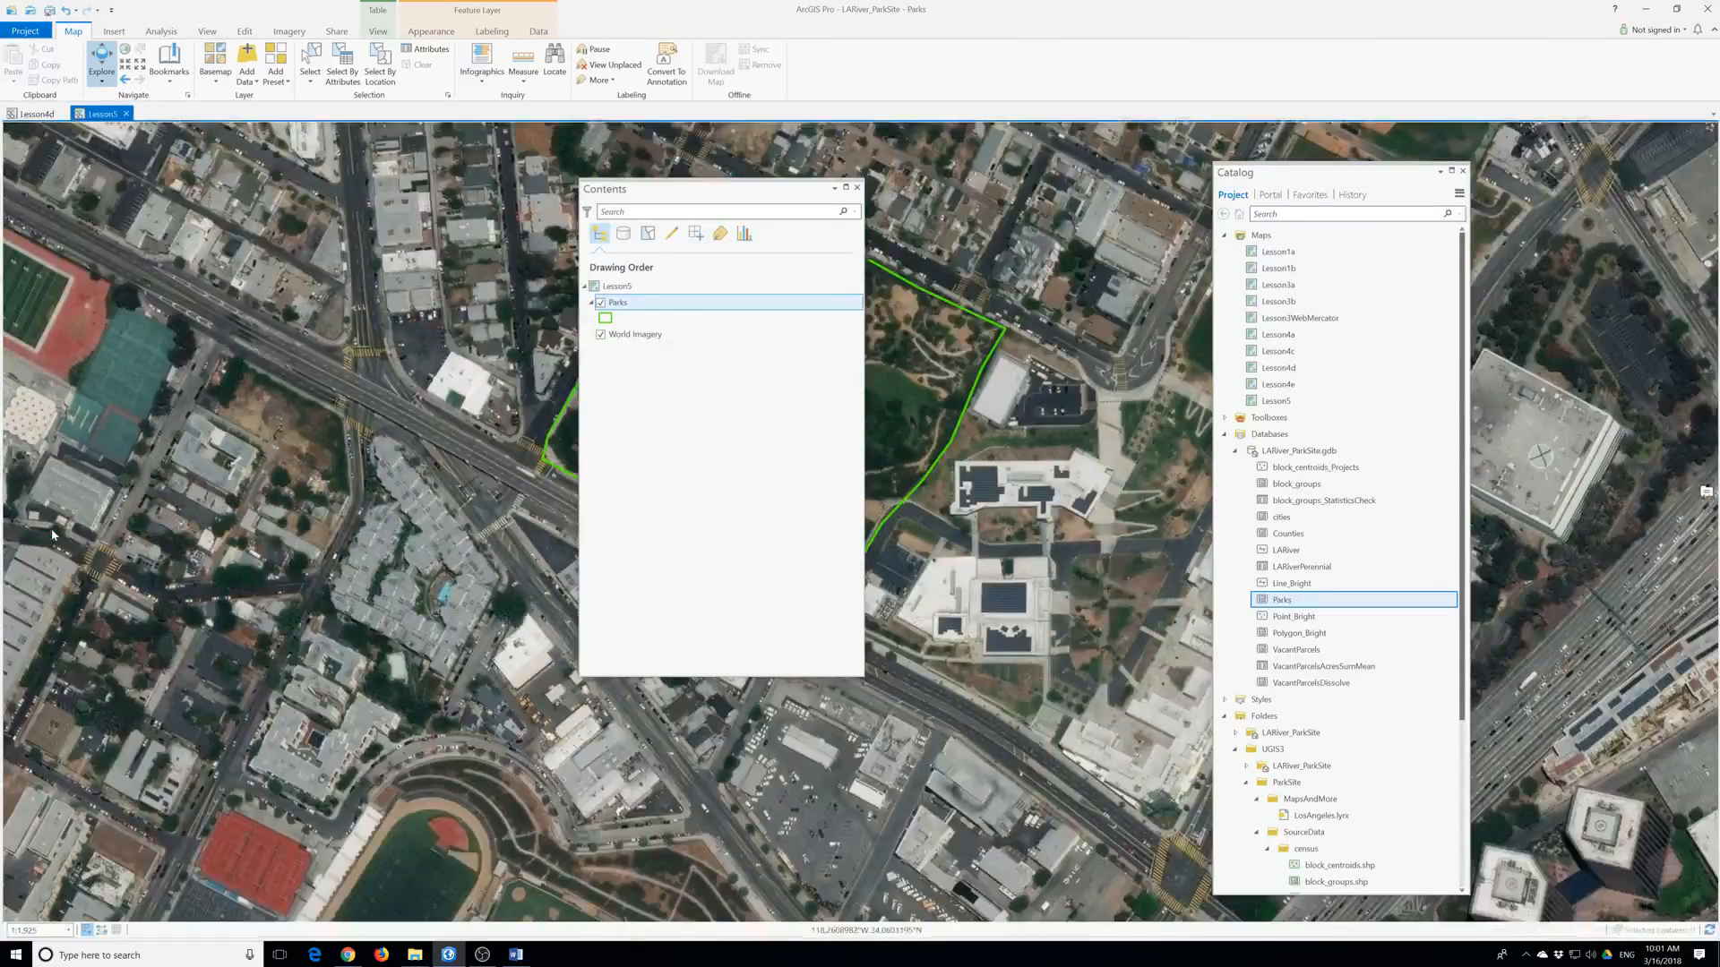
Move the Contents pane off the park outline and save the LARiver_ParkSite project.
left_click(244, 31)
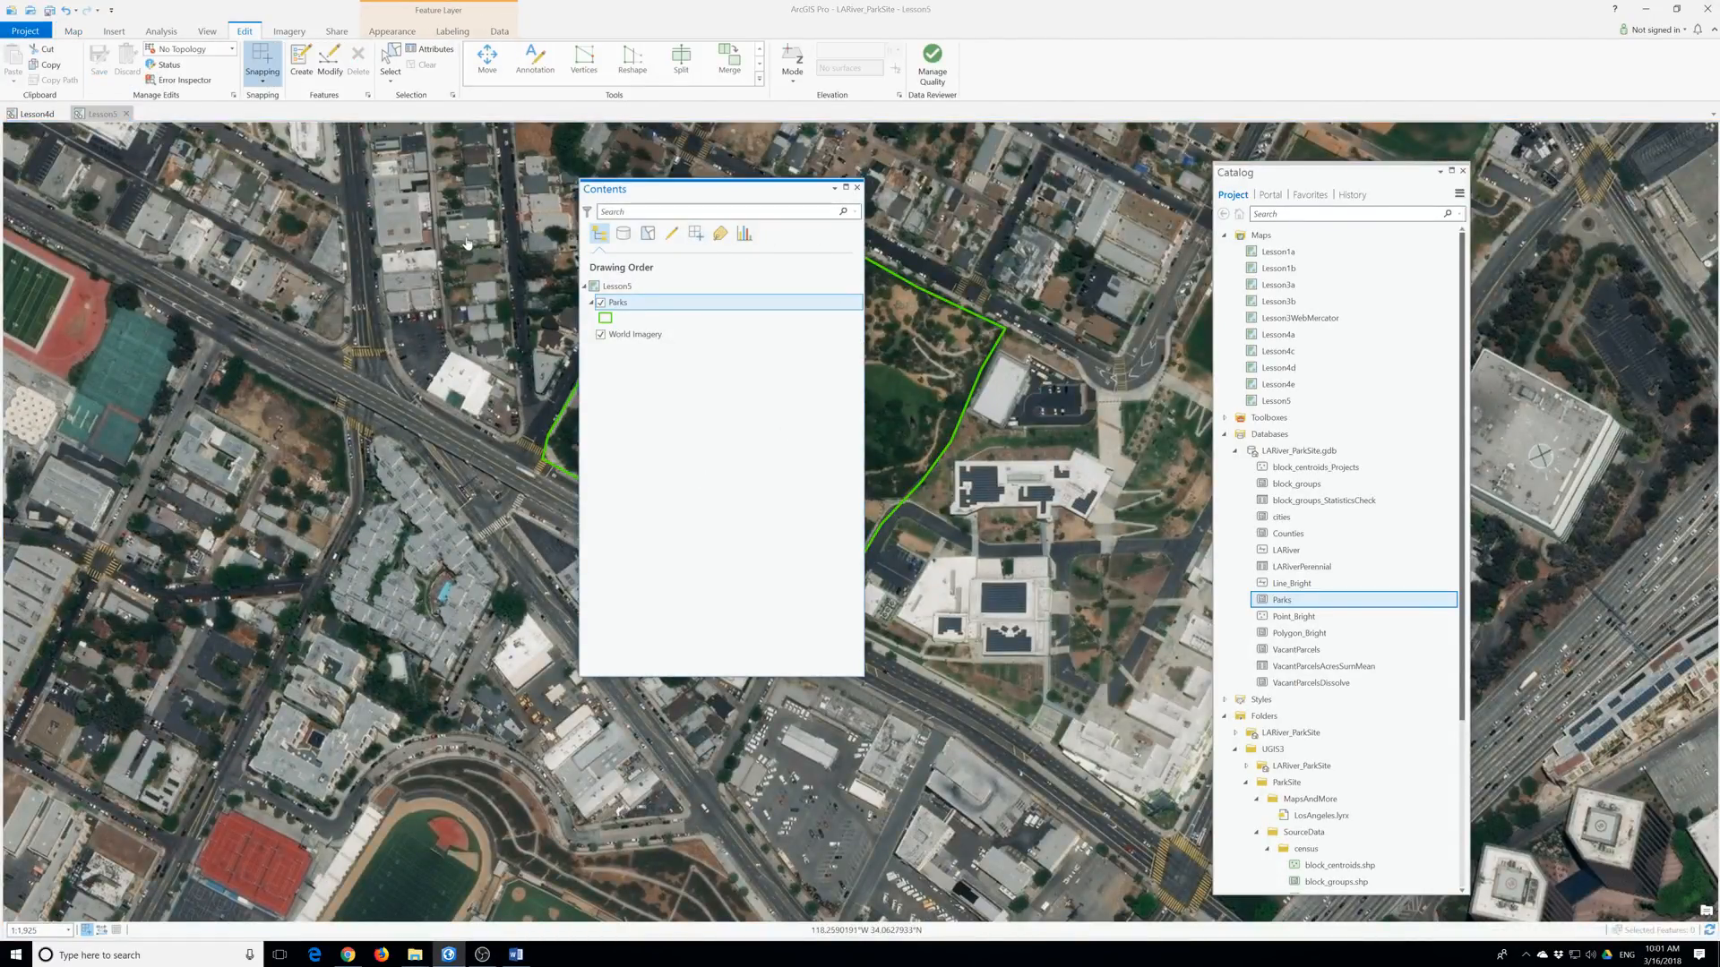
left_click_drag(688, 192, 301, 221)
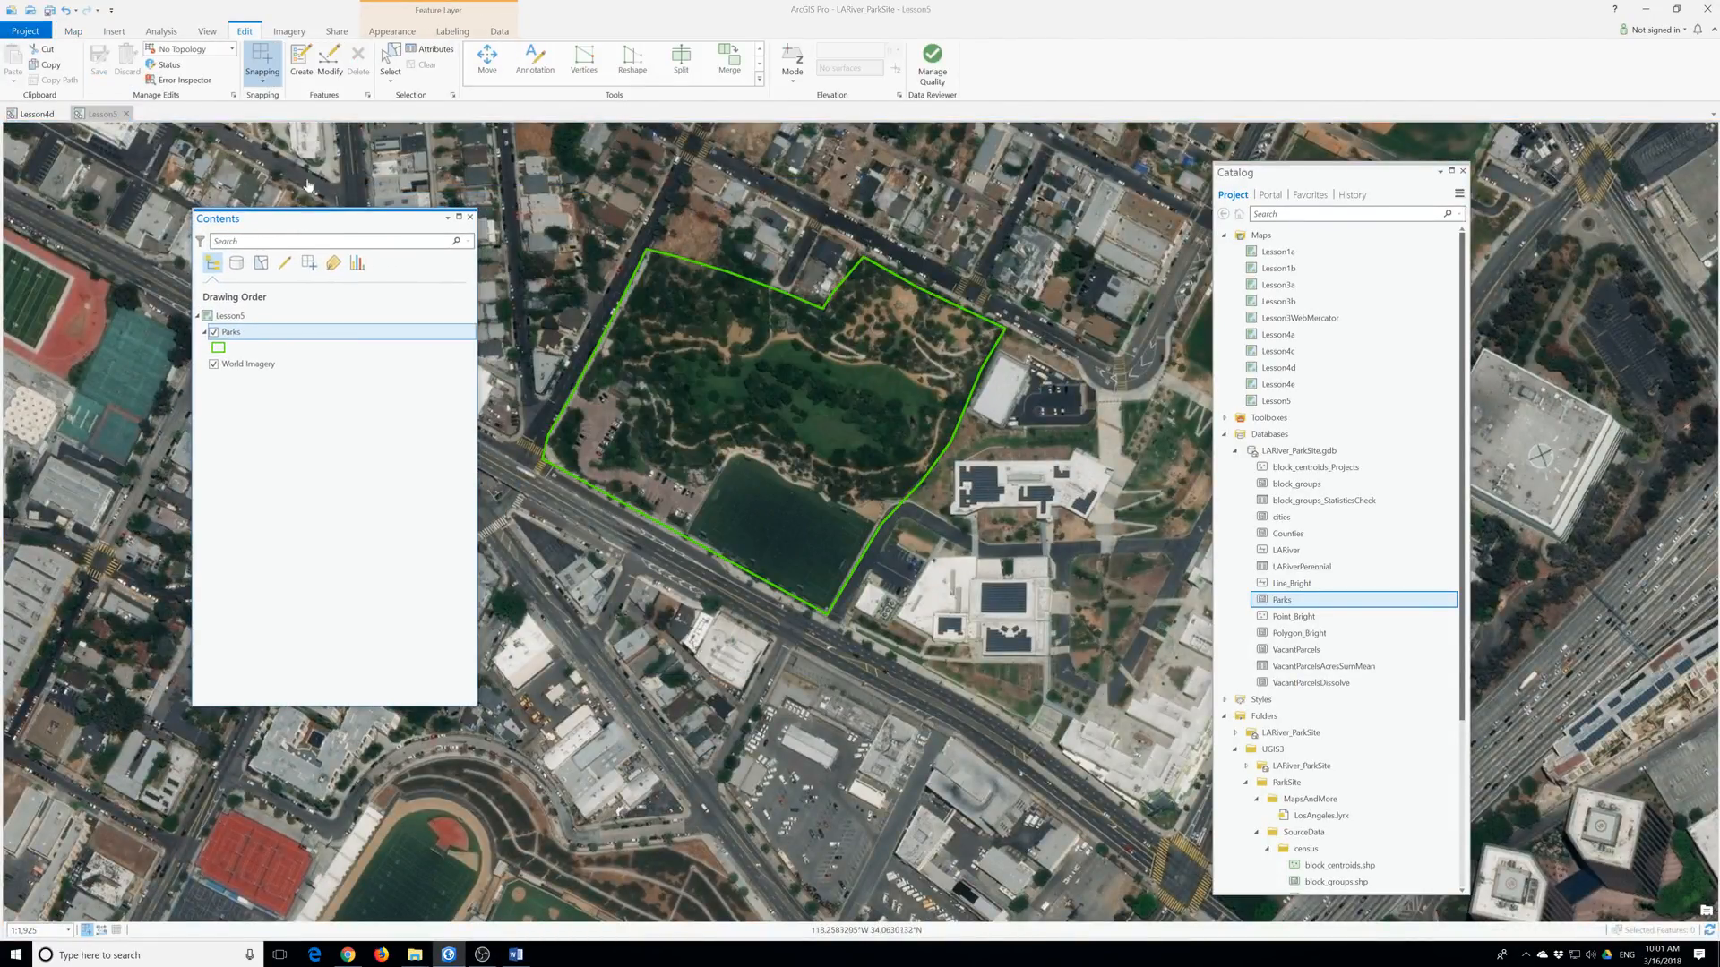
left_click(31, 32)
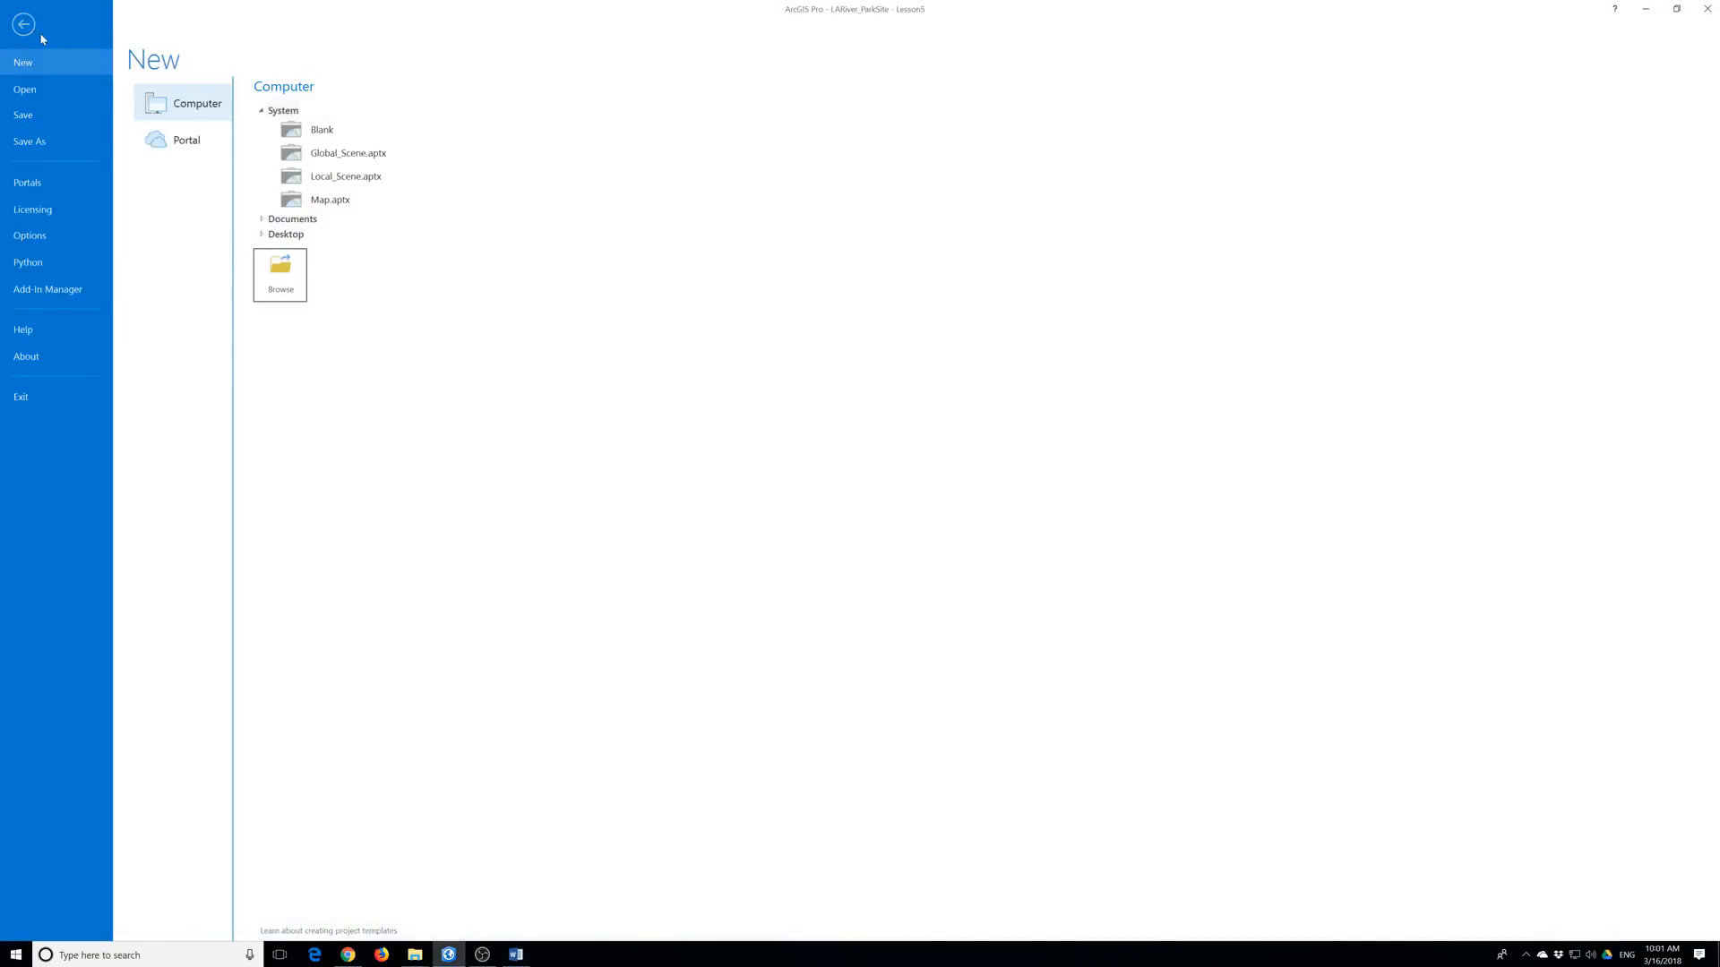
left_click(36, 117)
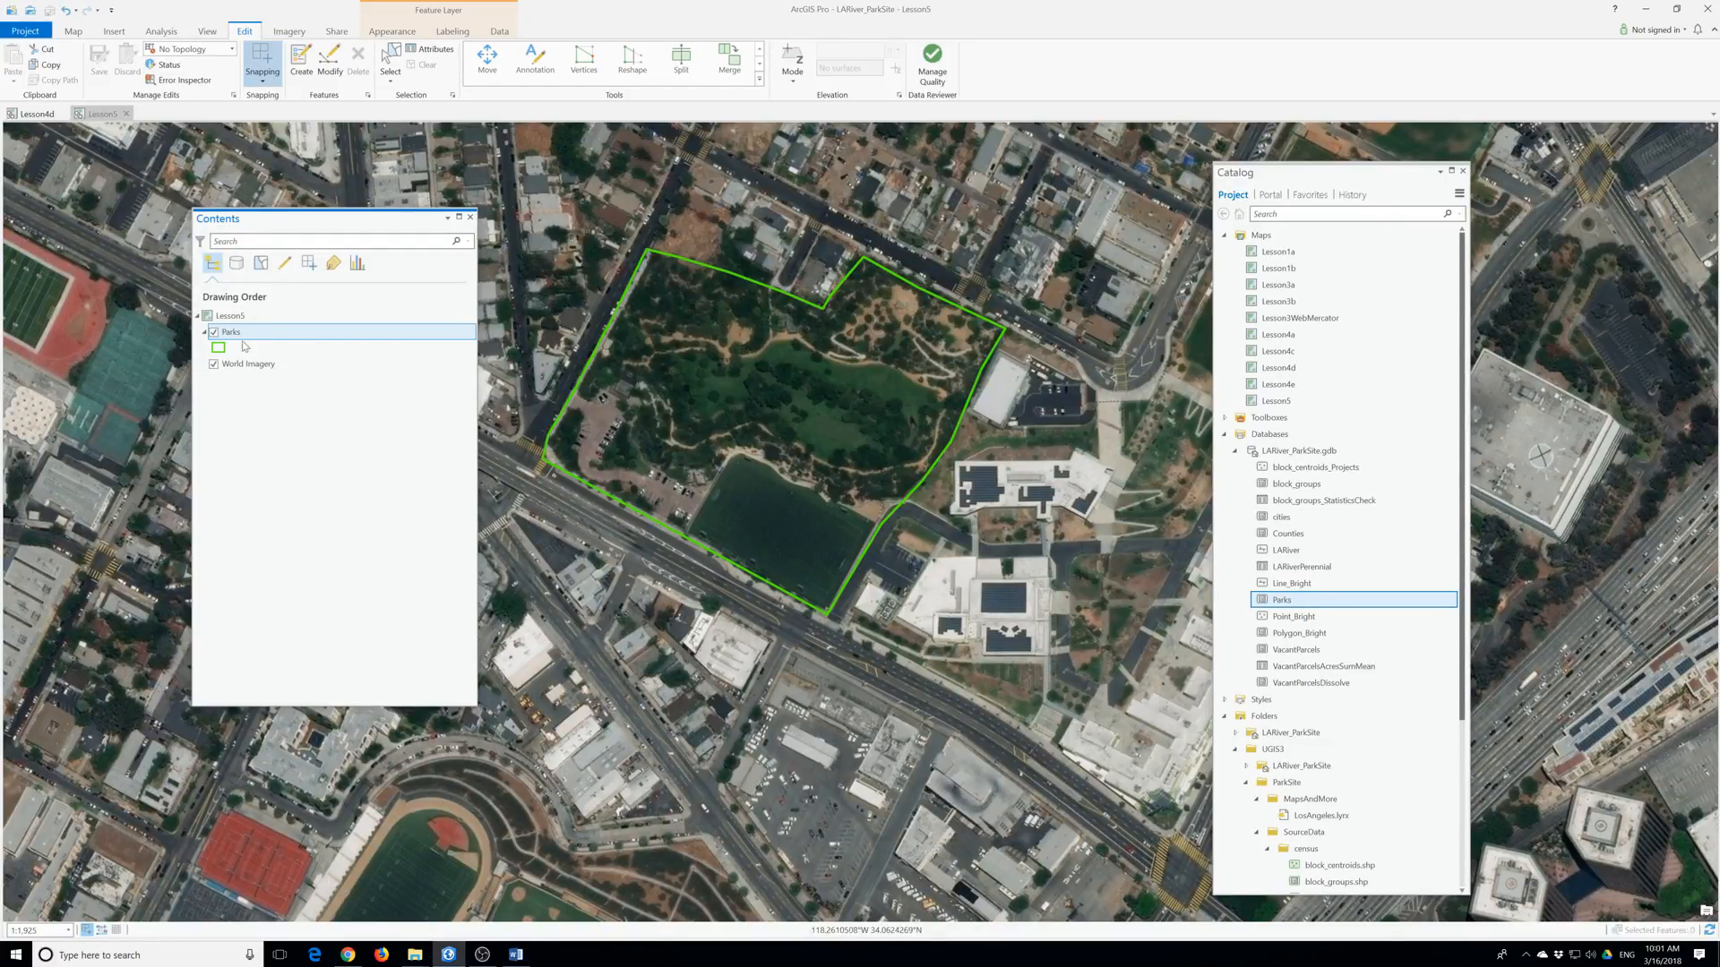
Fill the Parks polygons with solid light green, then bring up the saved bookmarks list.
right_click(232, 337)
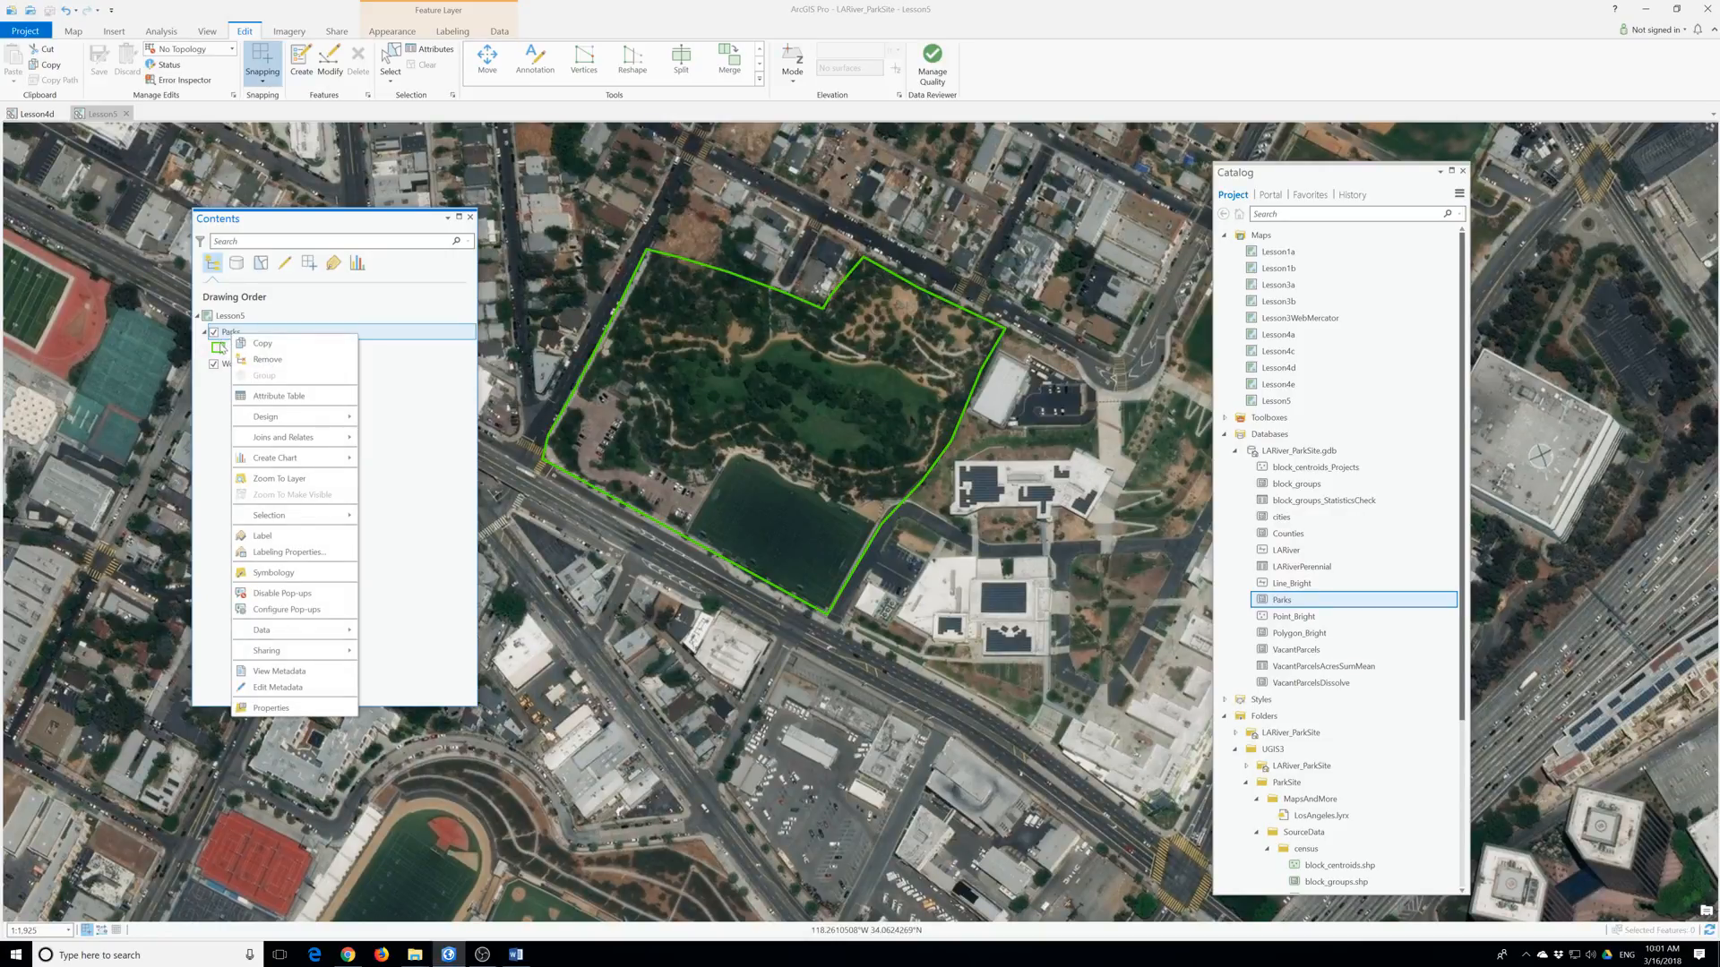
right_click(219, 347)
left_click(315, 403)
right_click(219, 347)
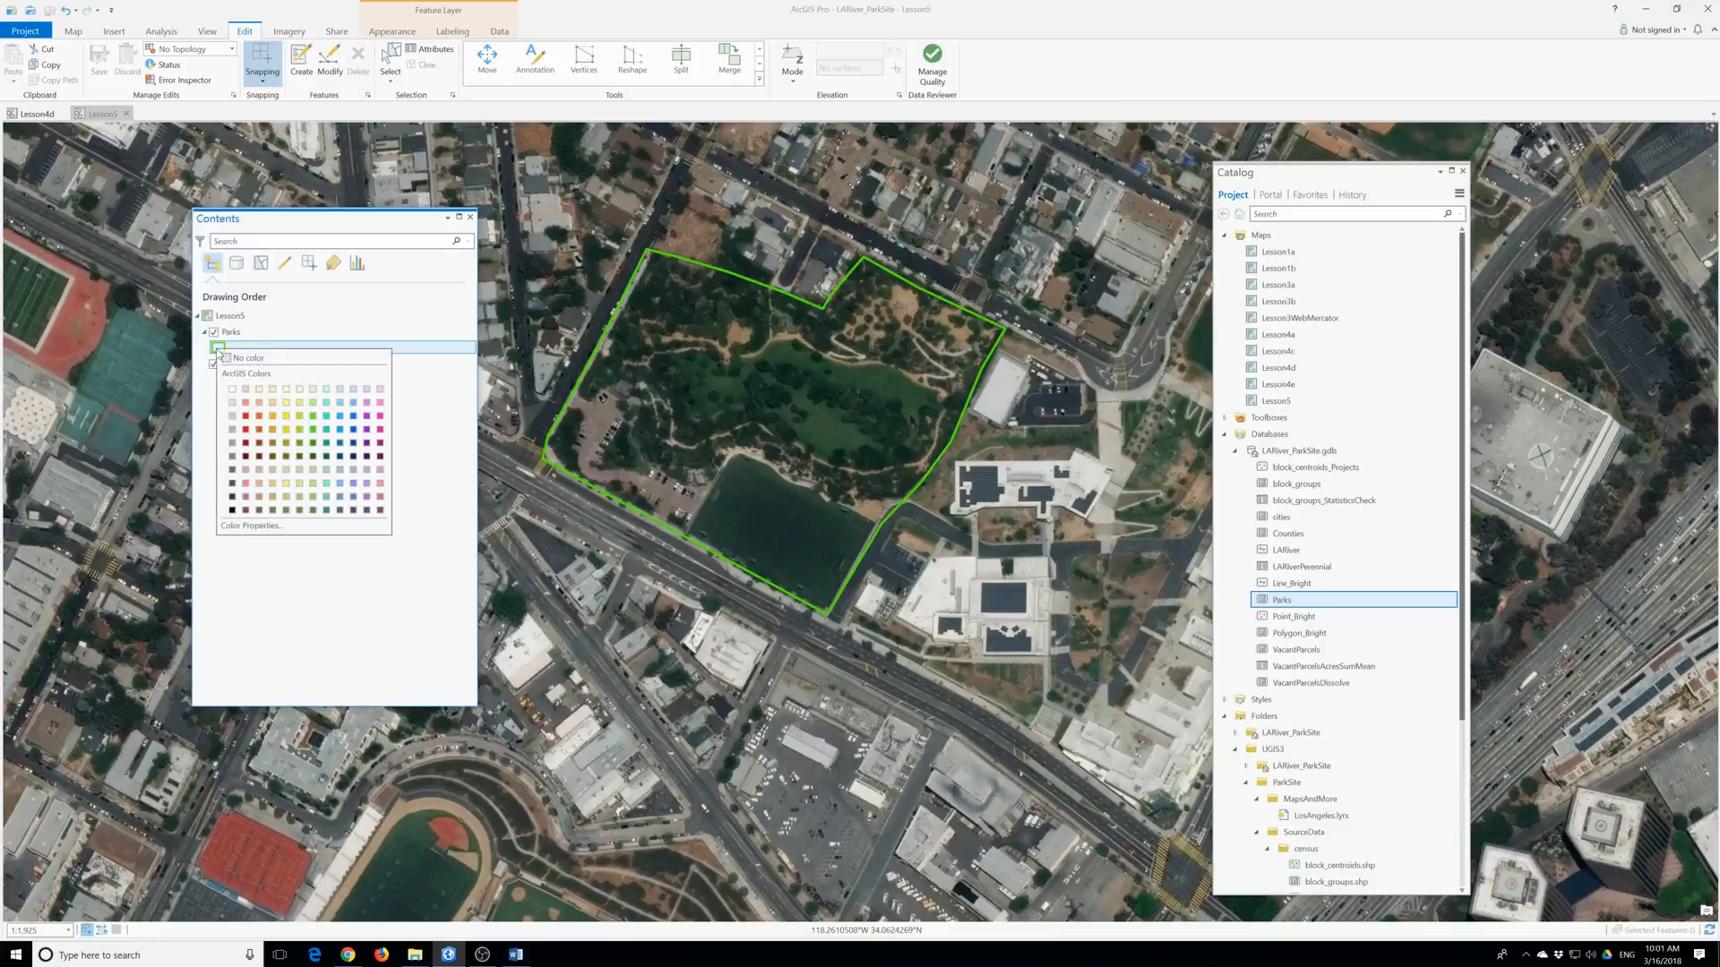
left_click(313, 403)
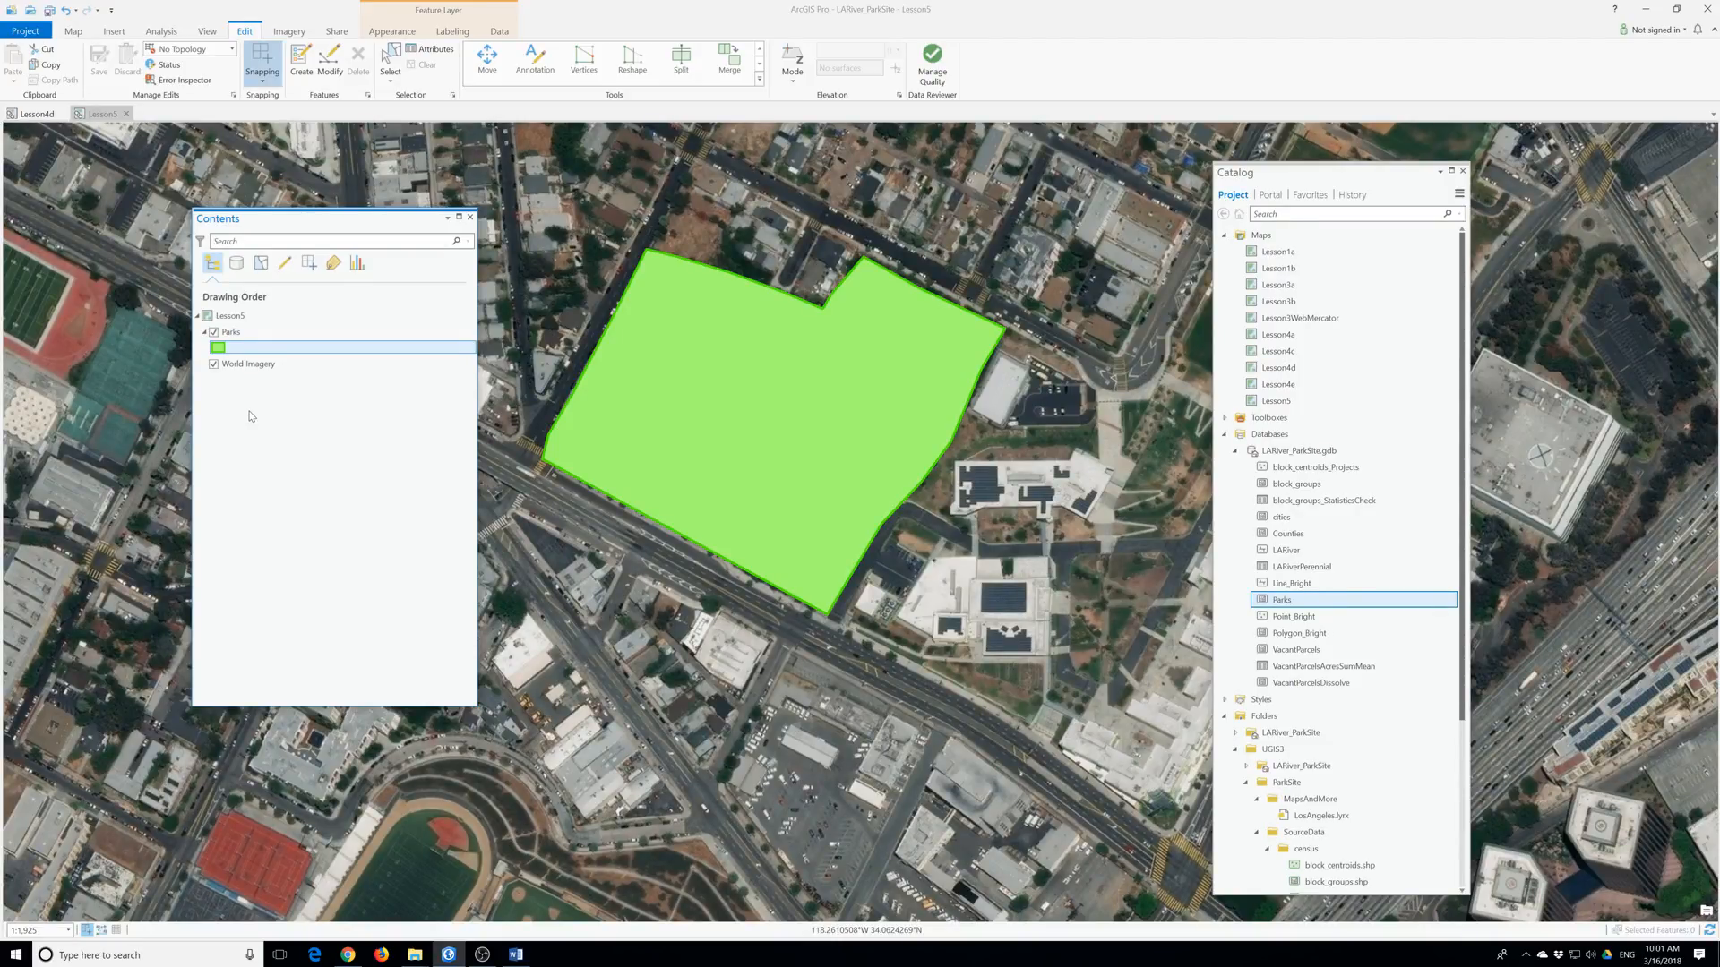
left_click(79, 36)
left_click(170, 62)
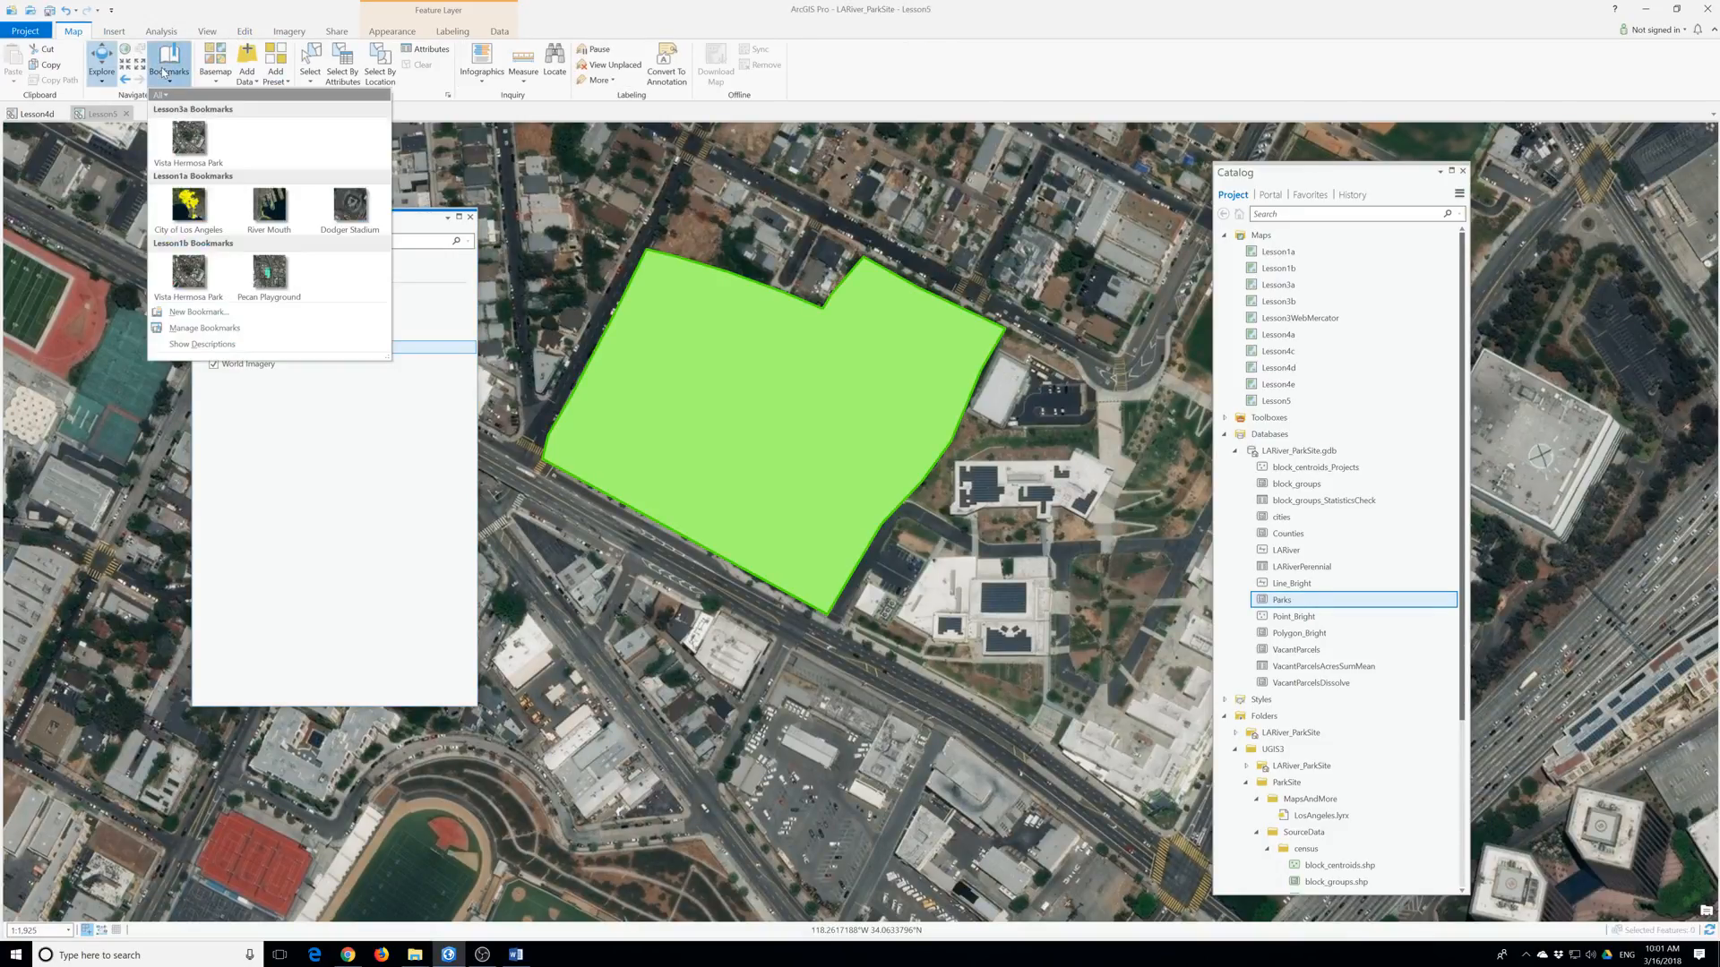
left_click(205, 273)
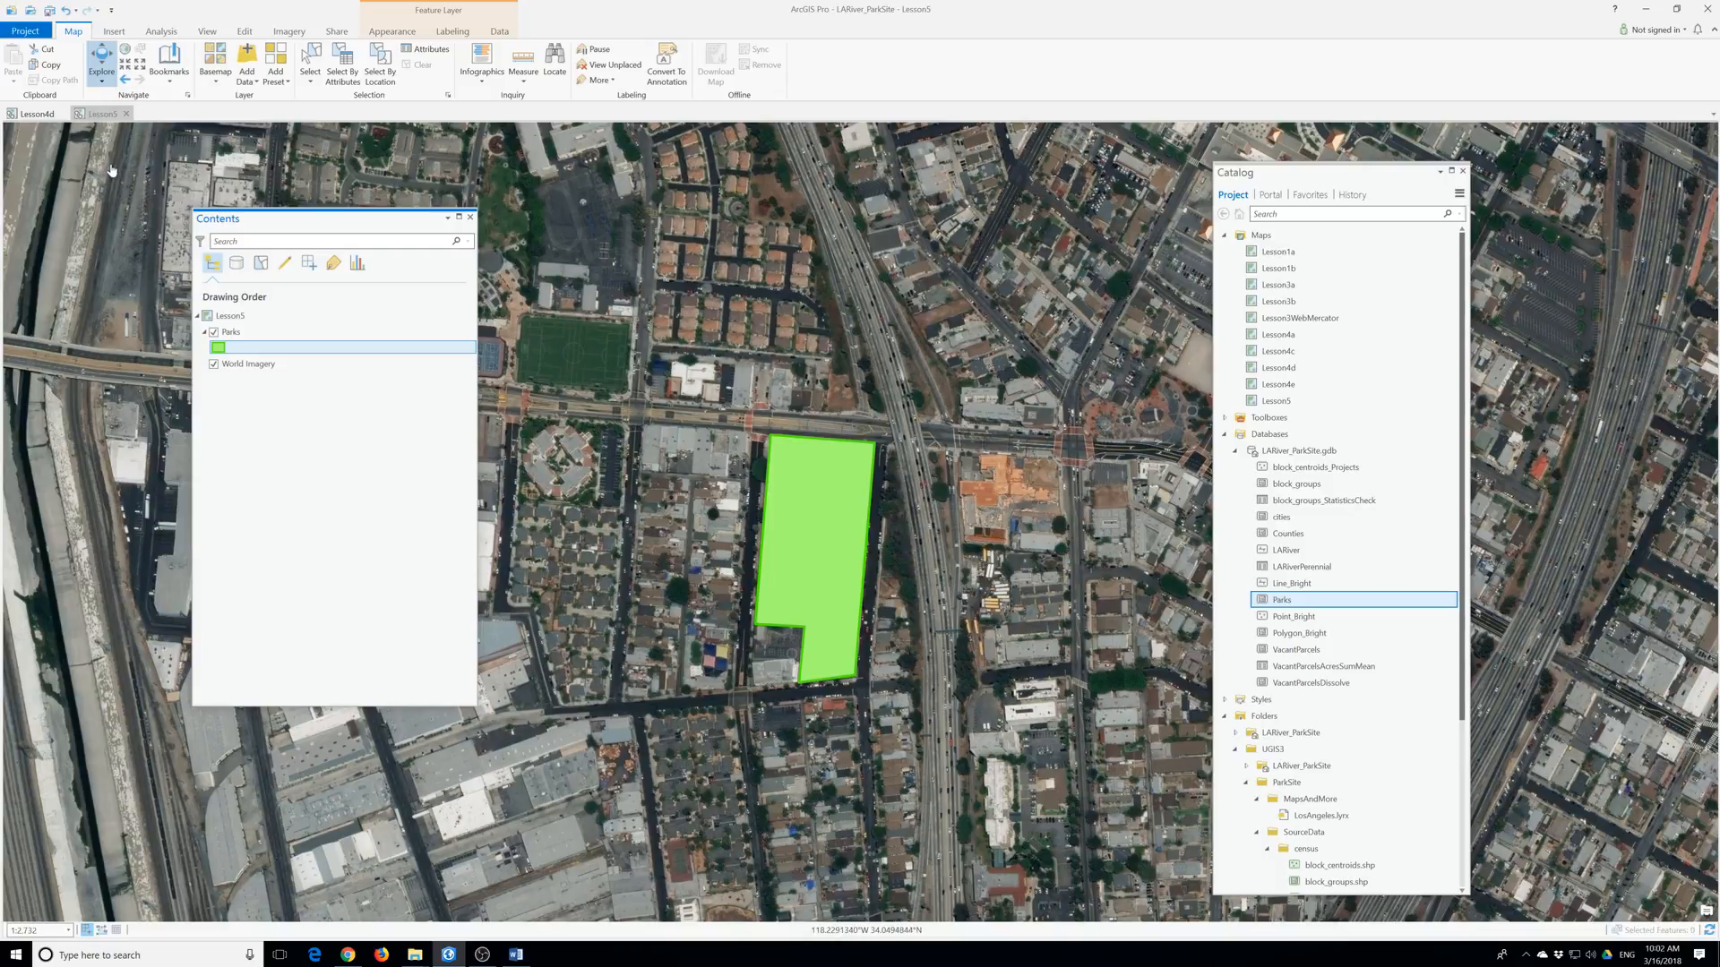
left_click(169, 63)
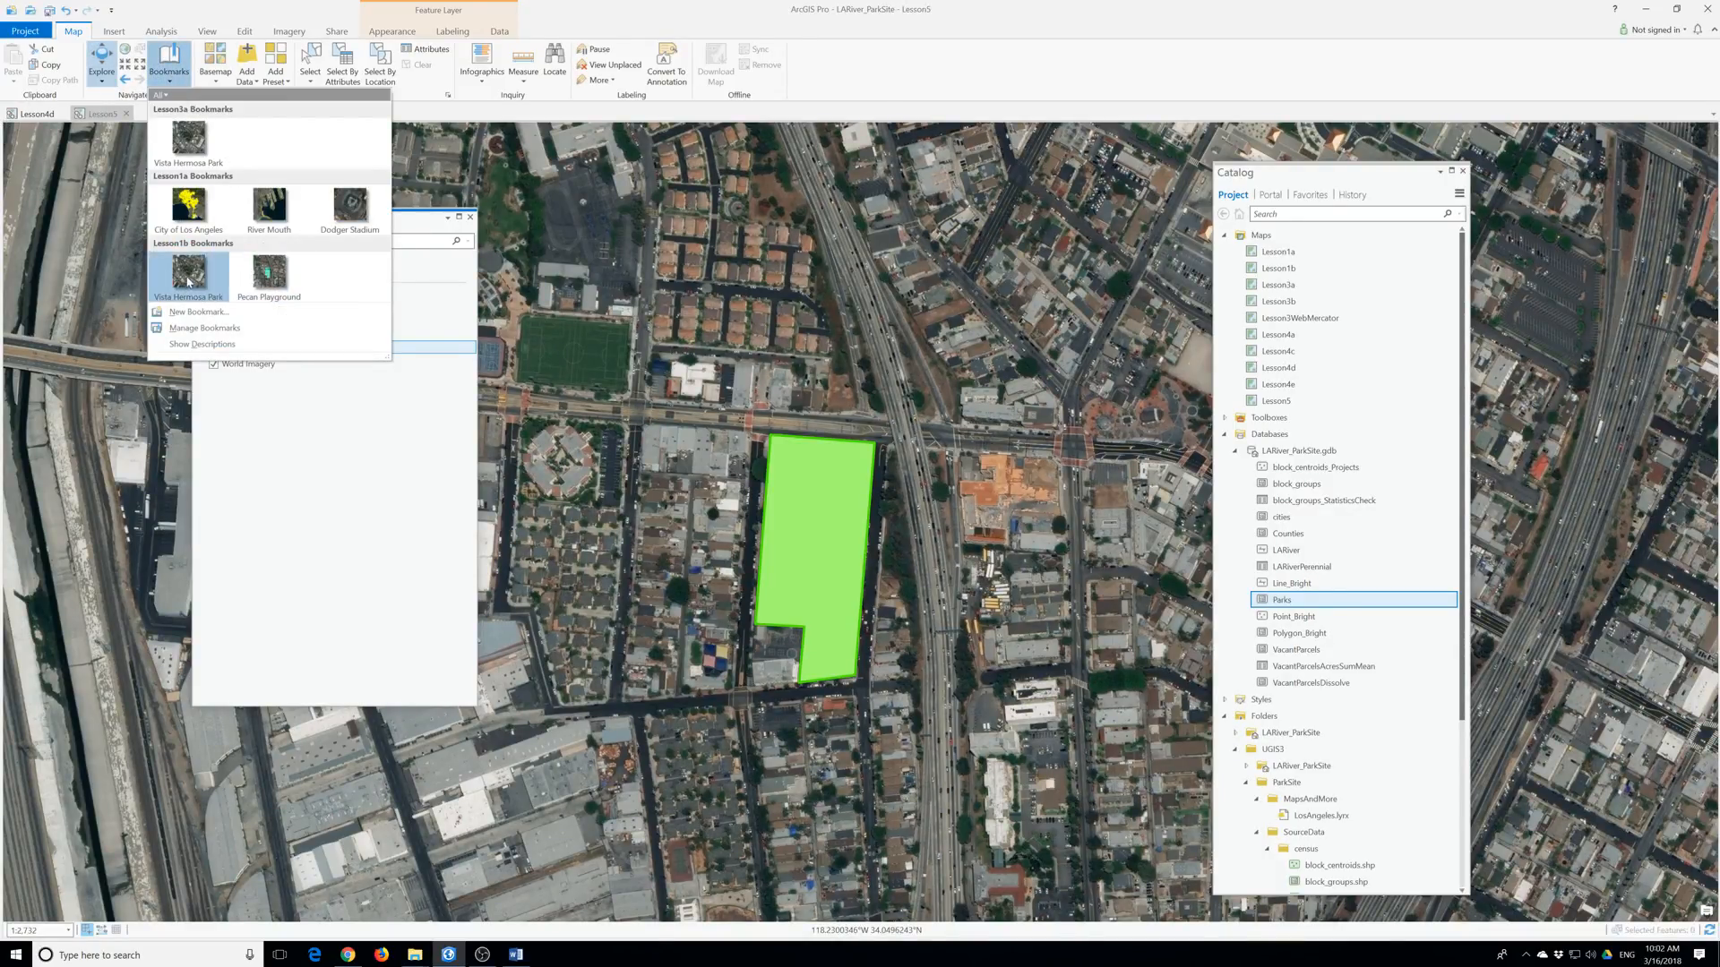
left_click(269, 300)
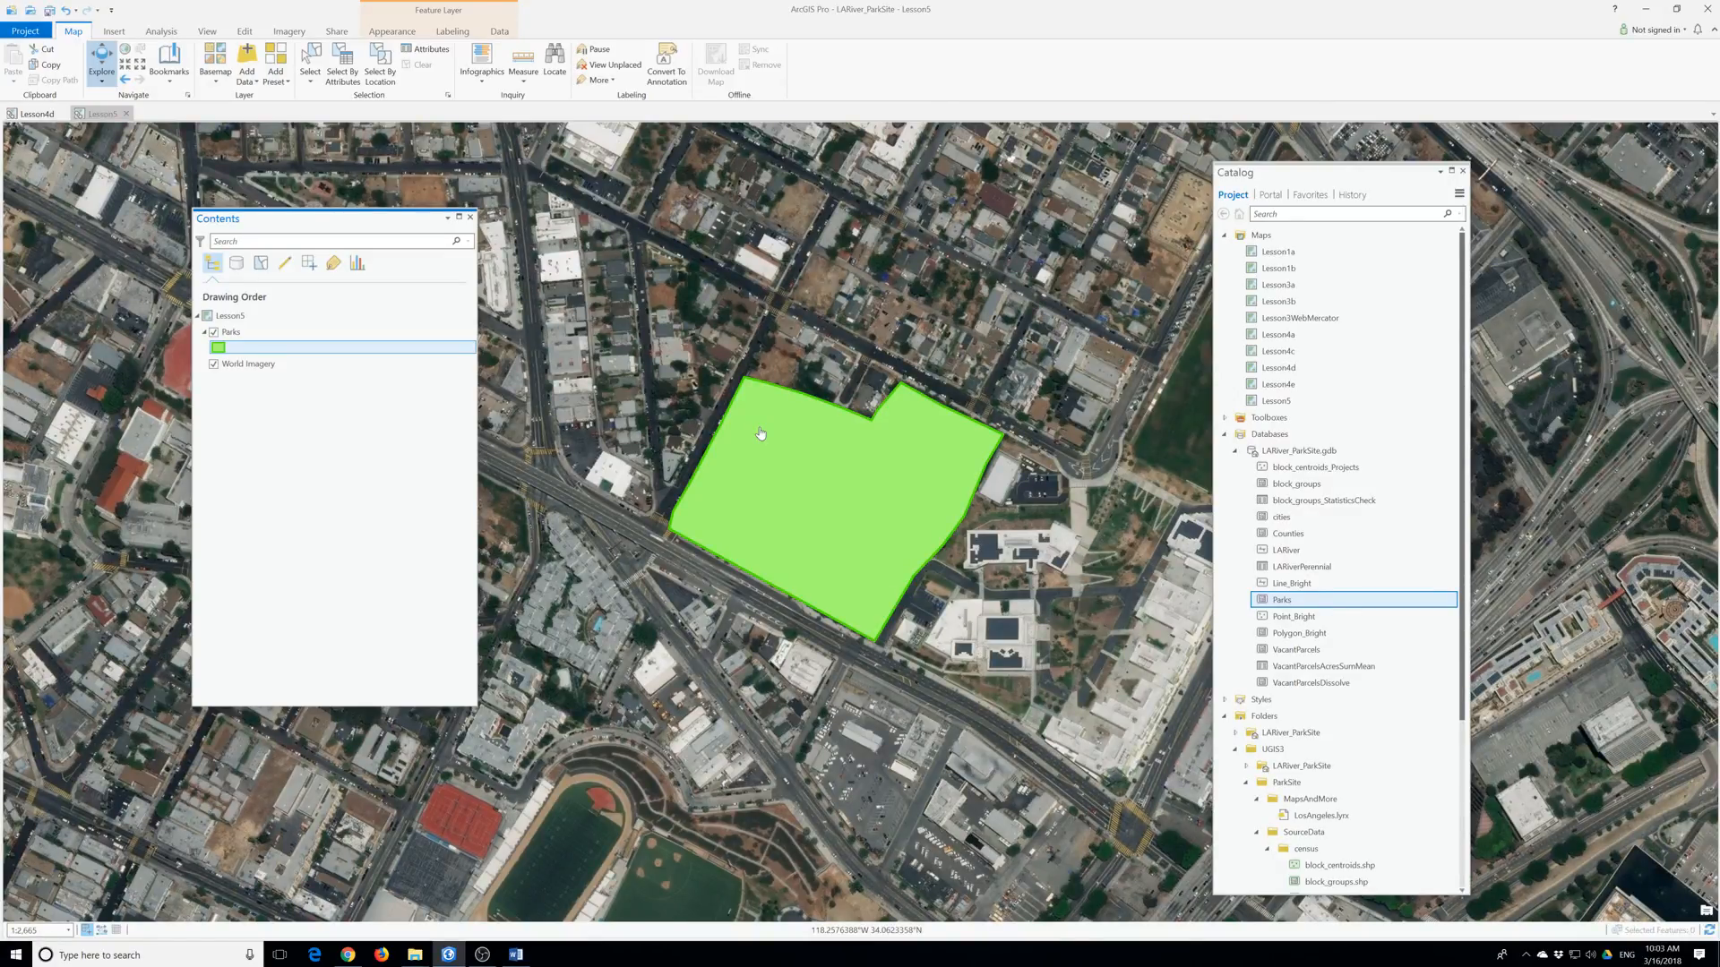
Zoom the map in and out, then bring DataRequirementsTable.doc in Word to the front.
scroll(712, 721, "up", 5)
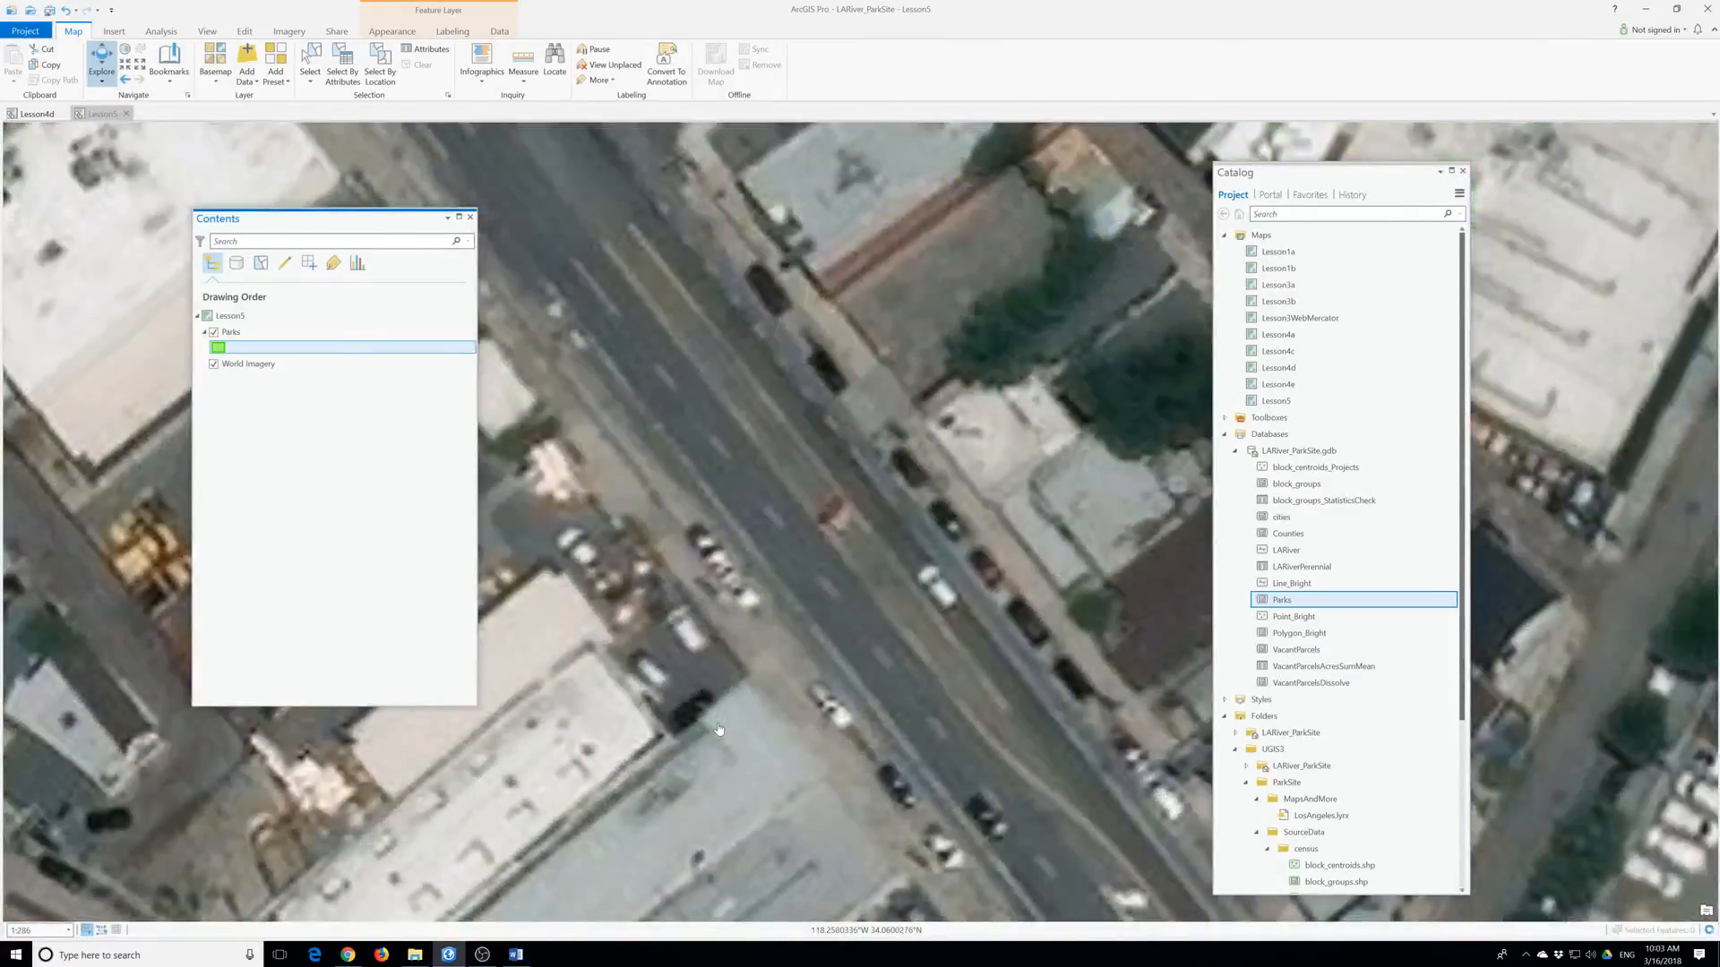
scroll(718, 728, "down", 3)
scroll(824, 687, "down", 2)
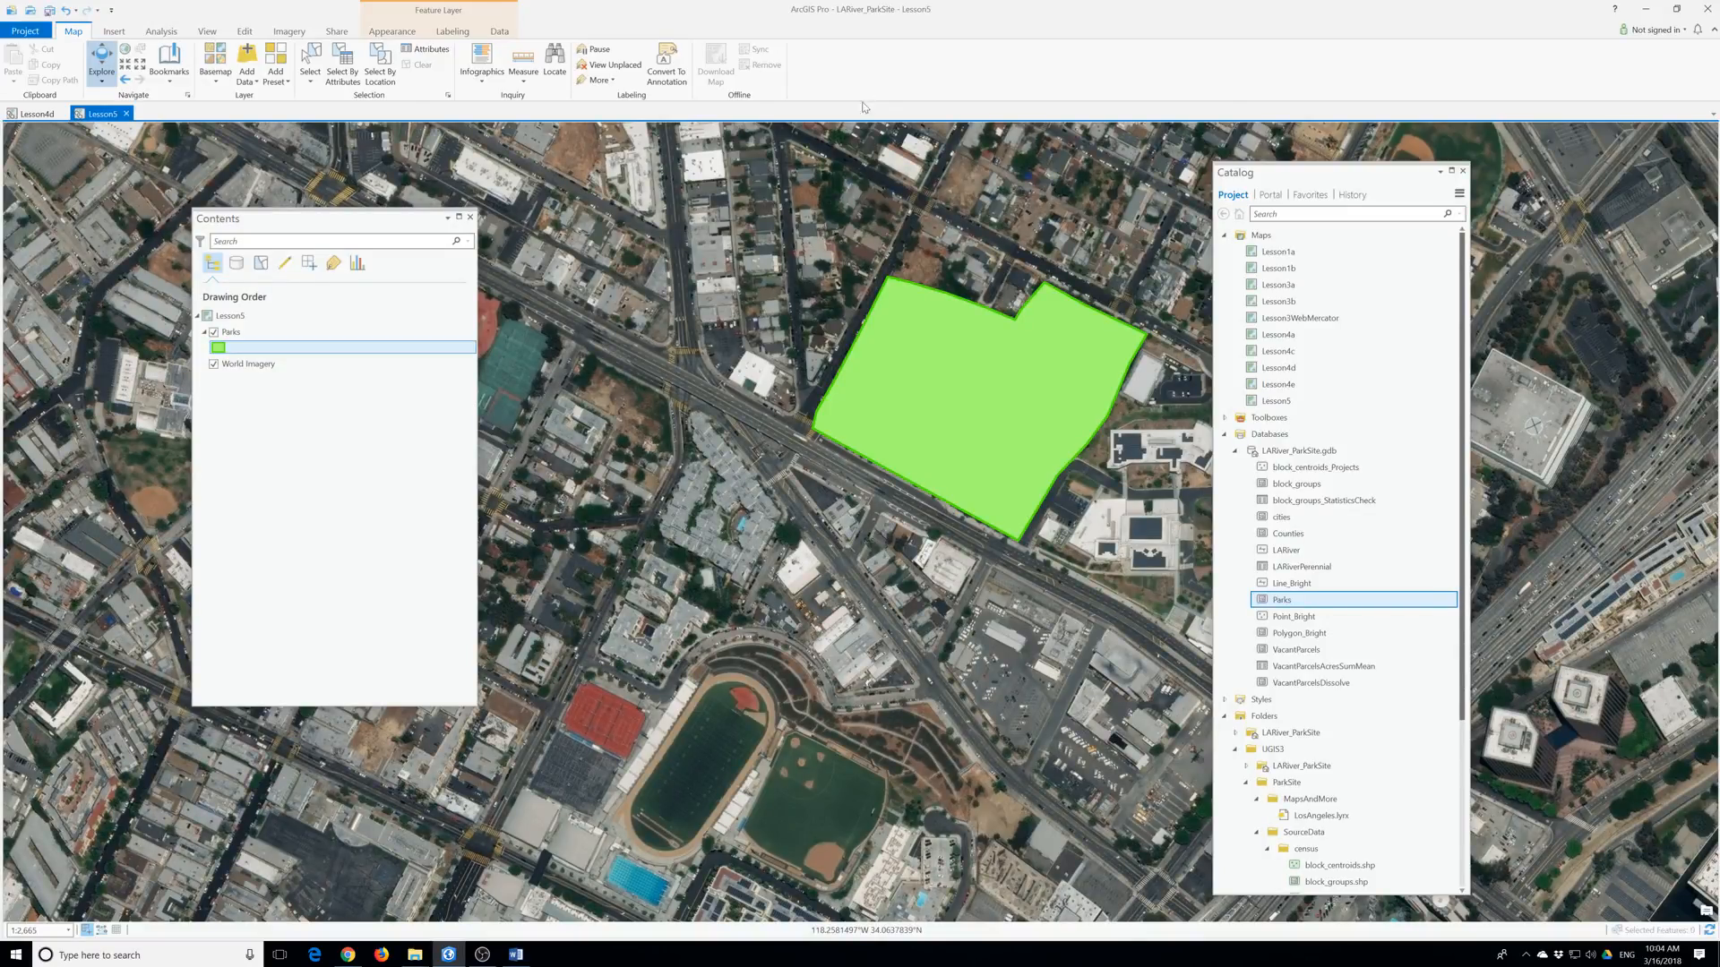
left_click(528, 957)
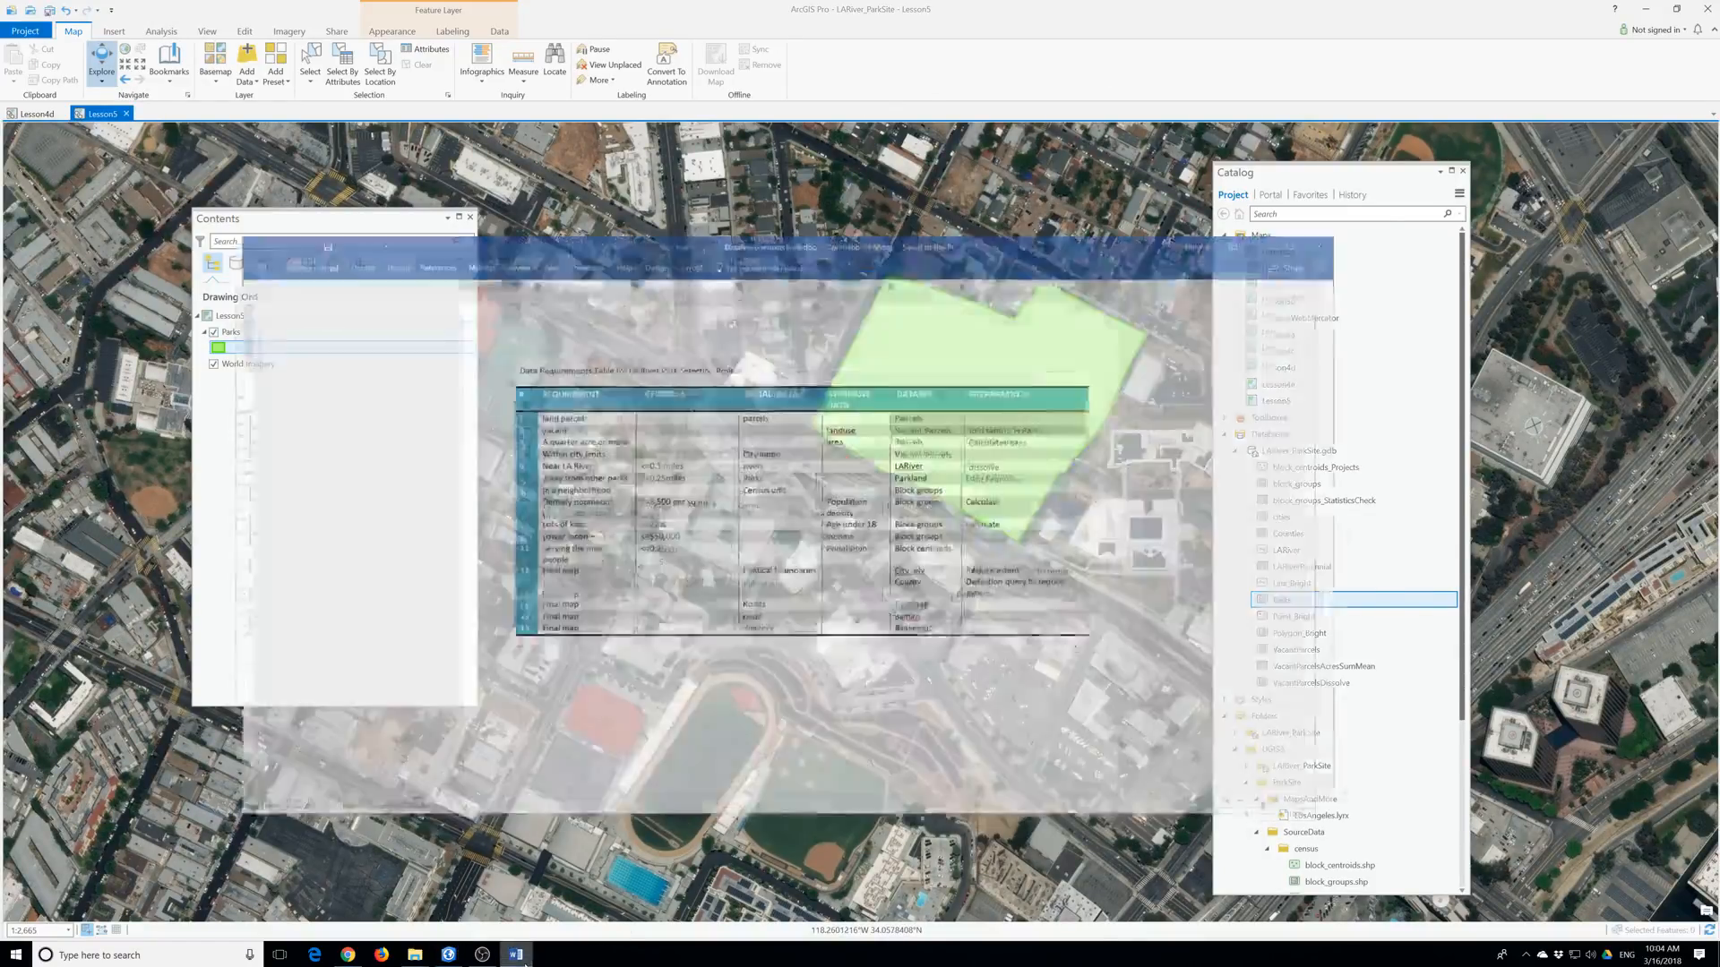
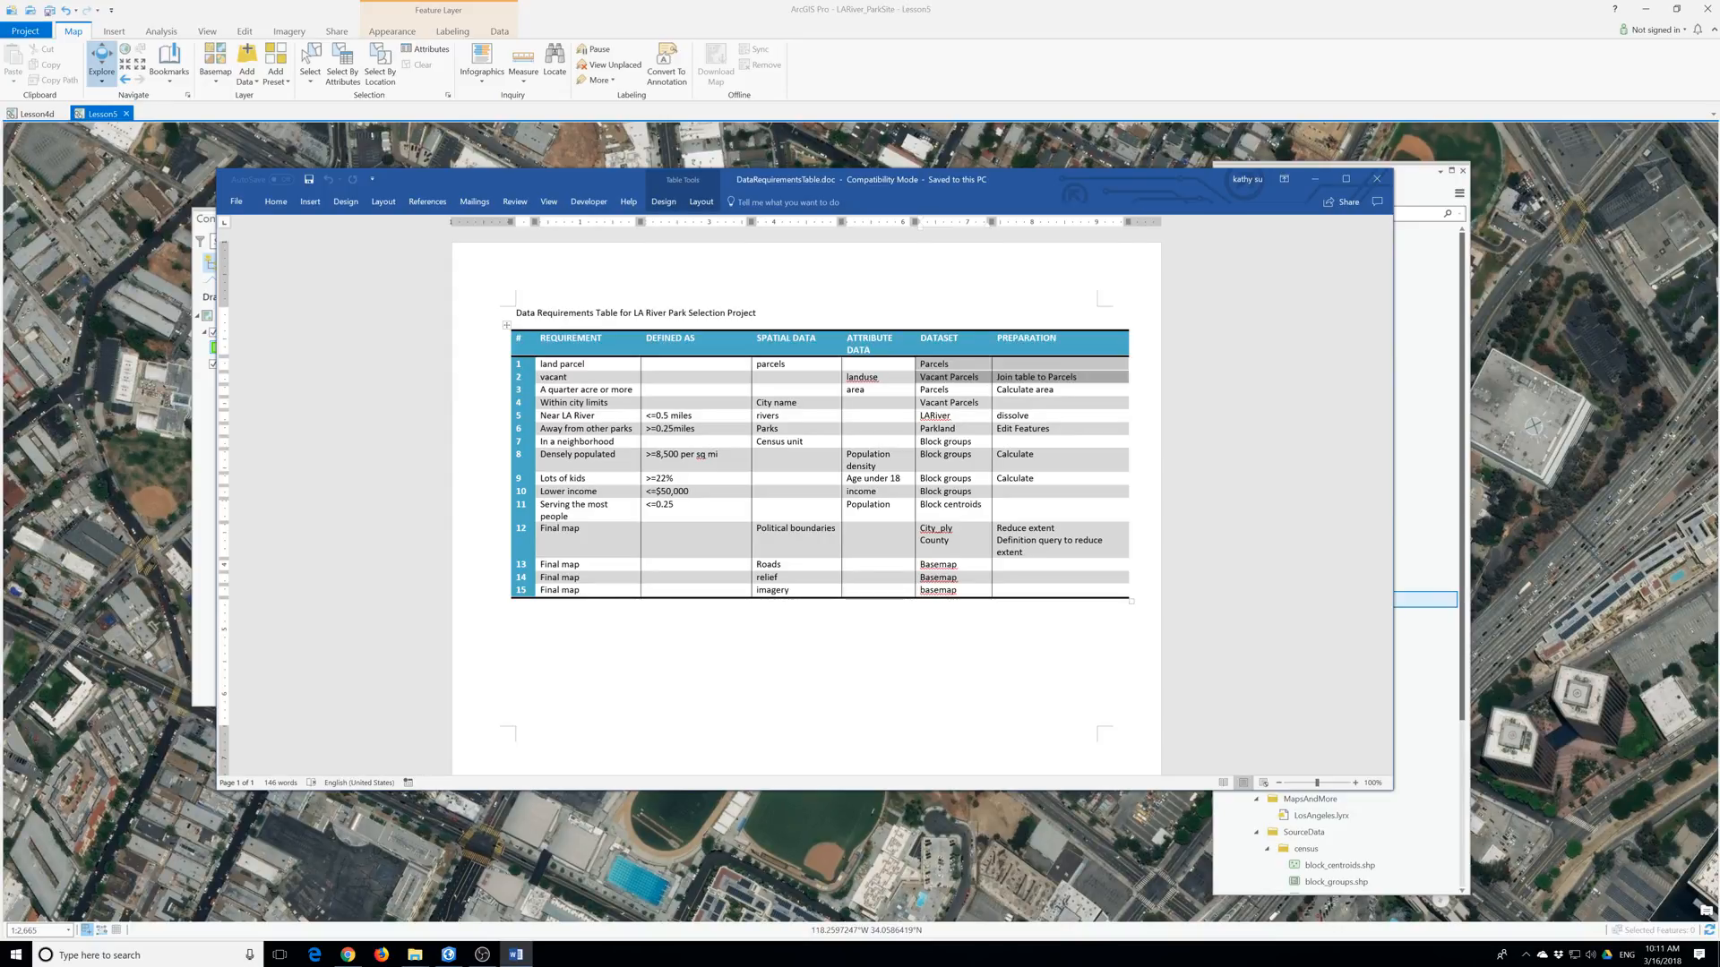
Close the Word table and add a new project map named Lesson6.
left_click(1376, 178)
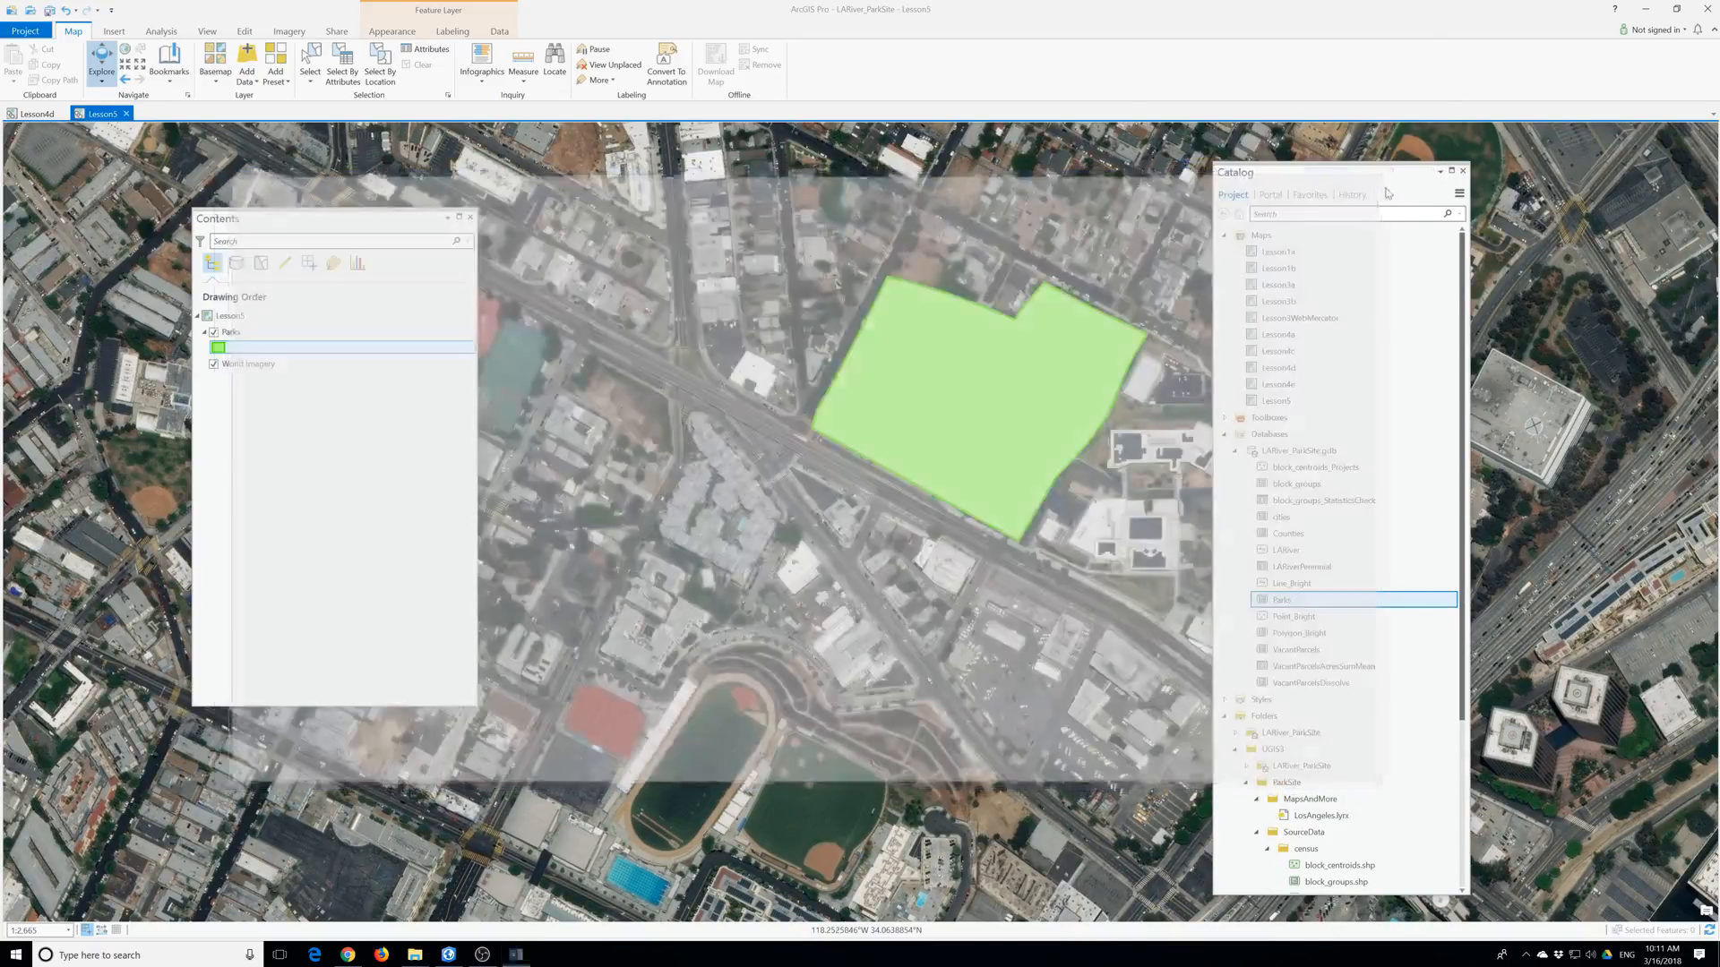
right_click(1261, 236)
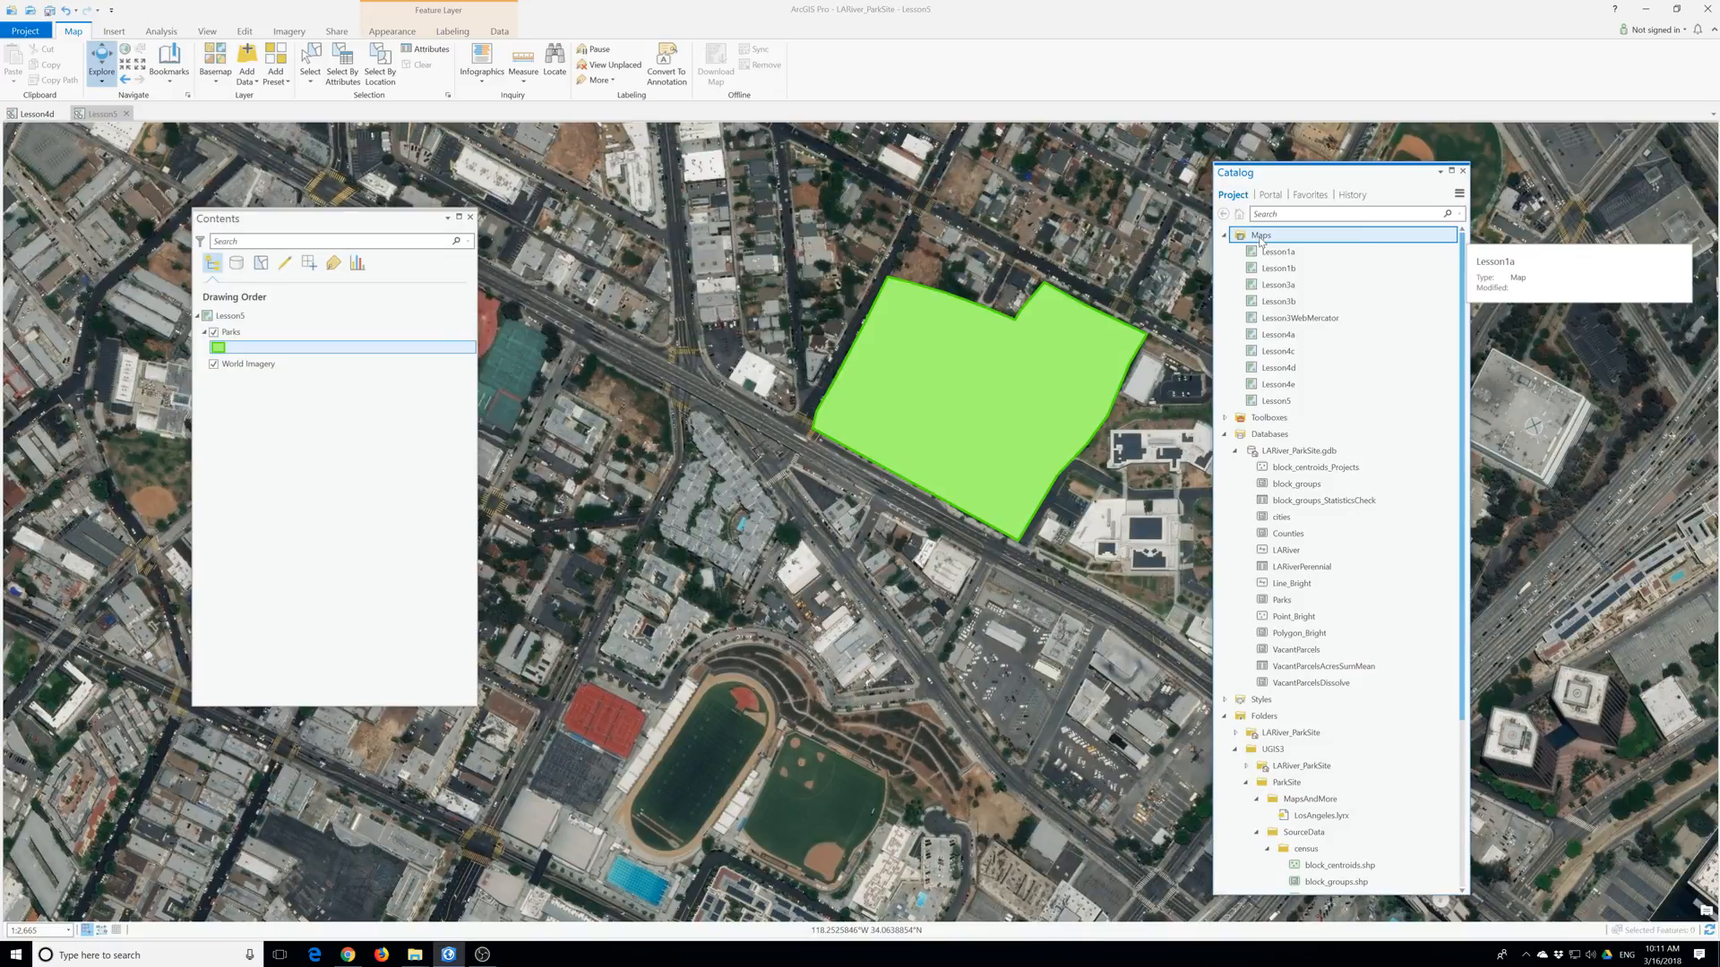
left_click(1279, 247)
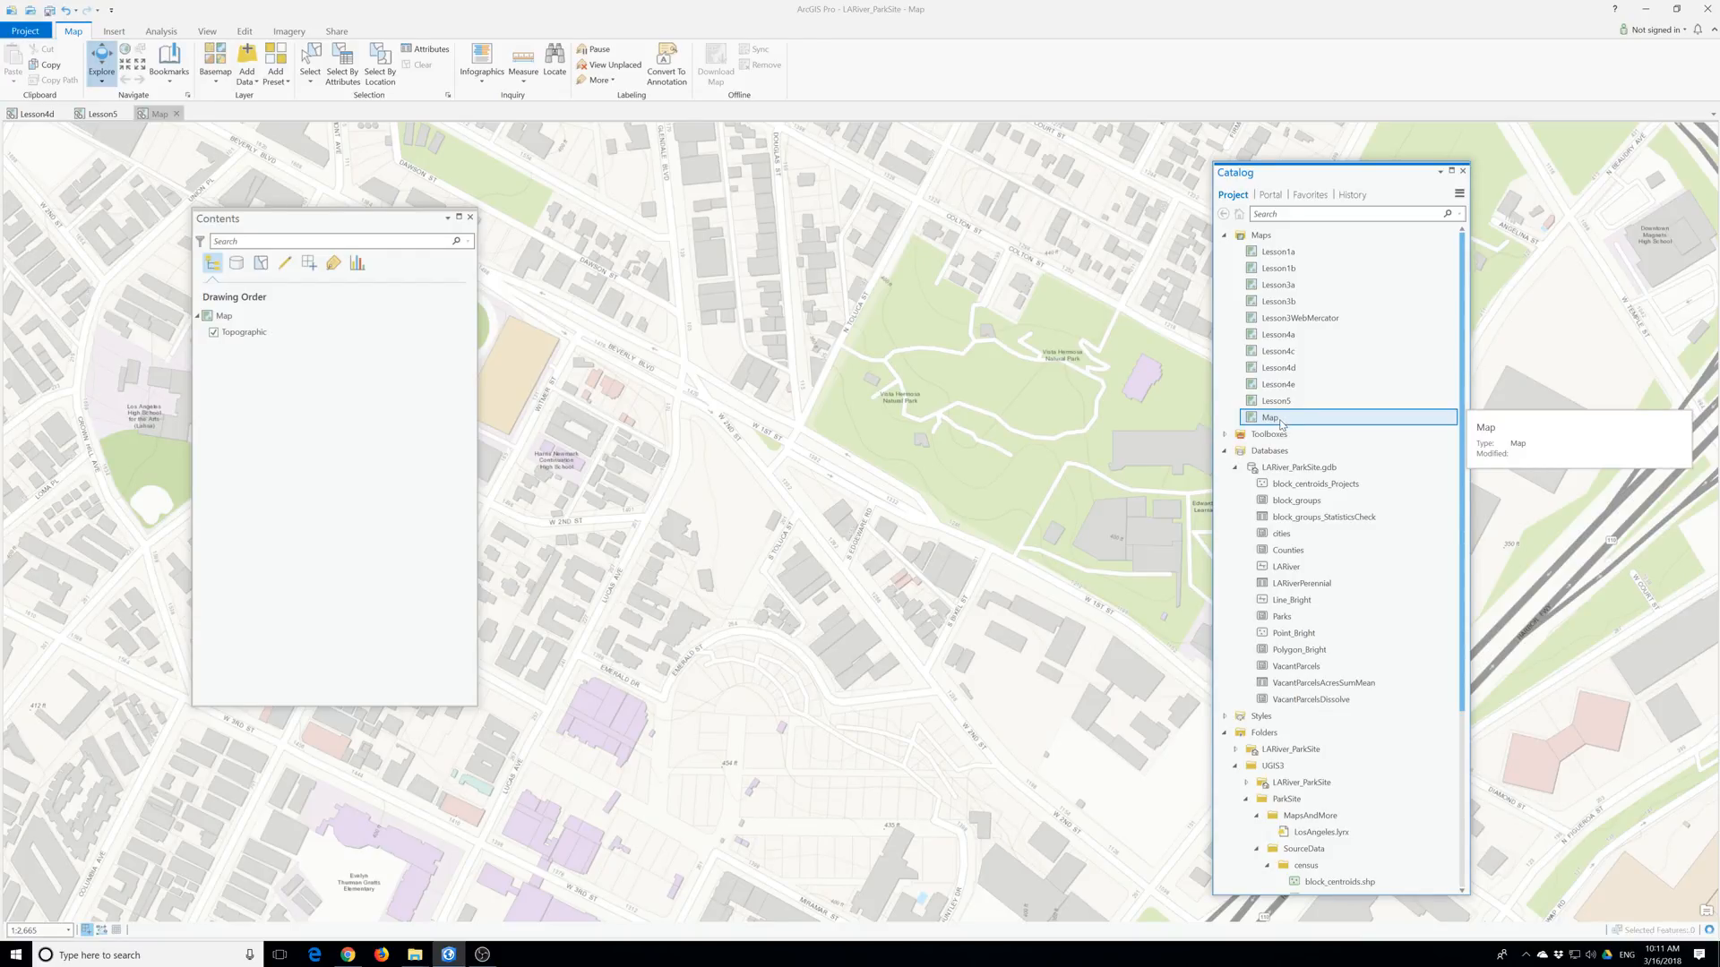
left_click(1277, 423)
type("L")
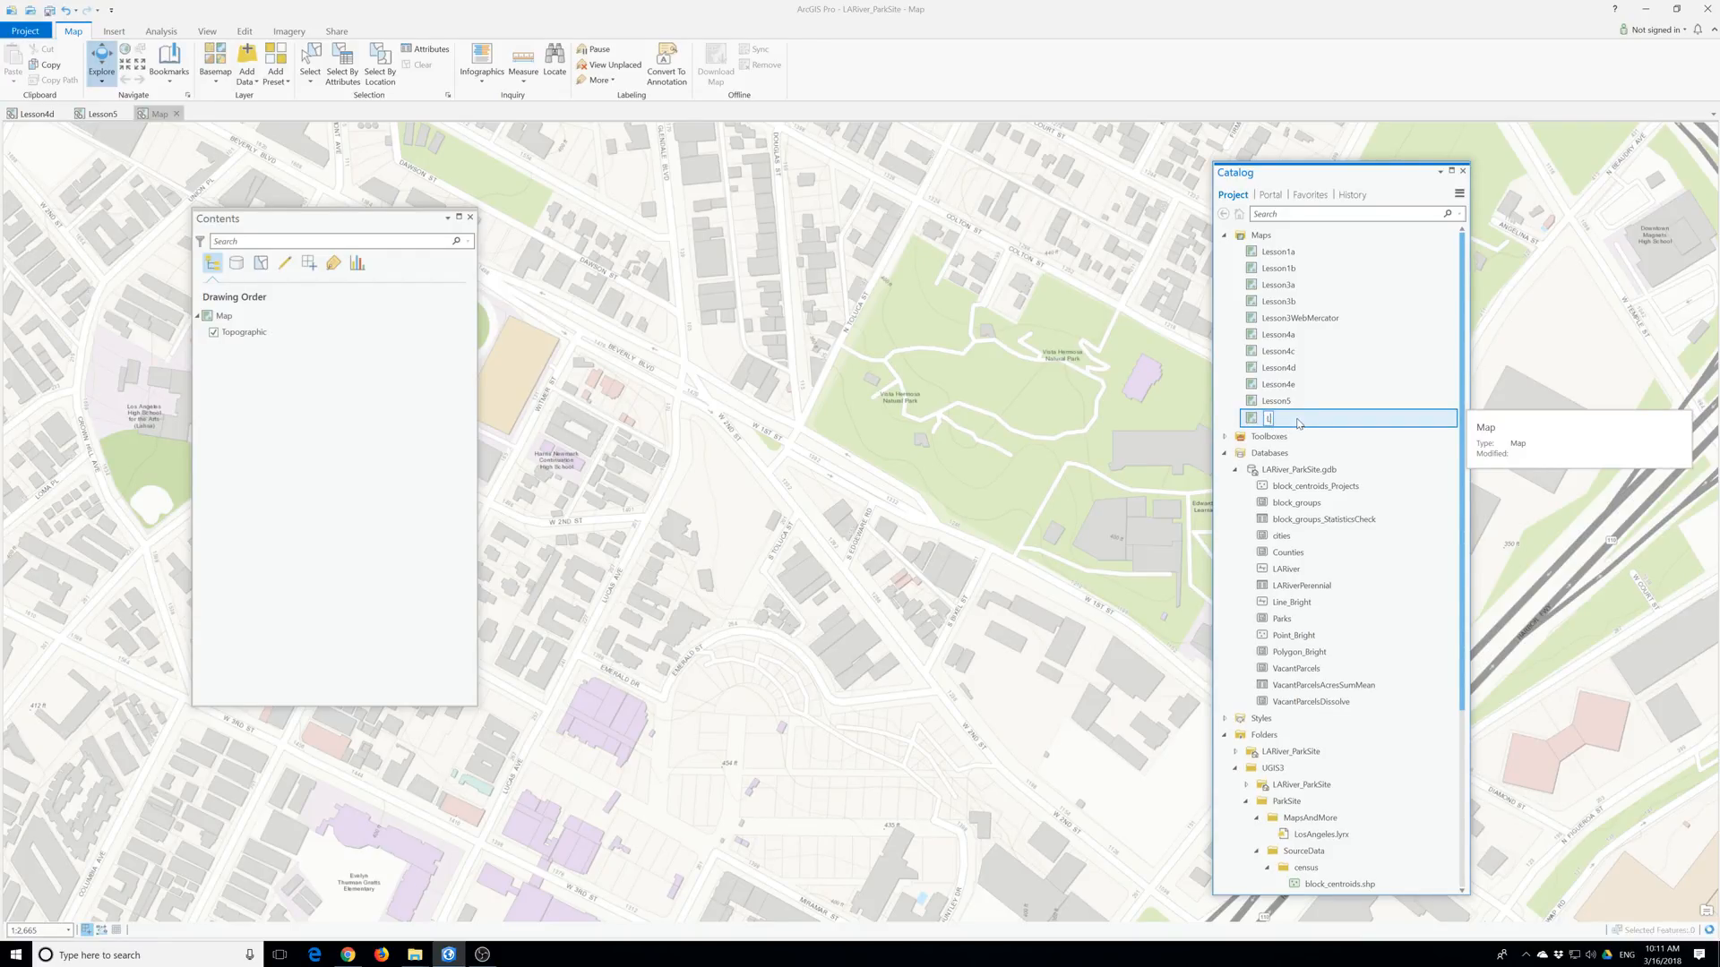
type("esson6")
key("Return")
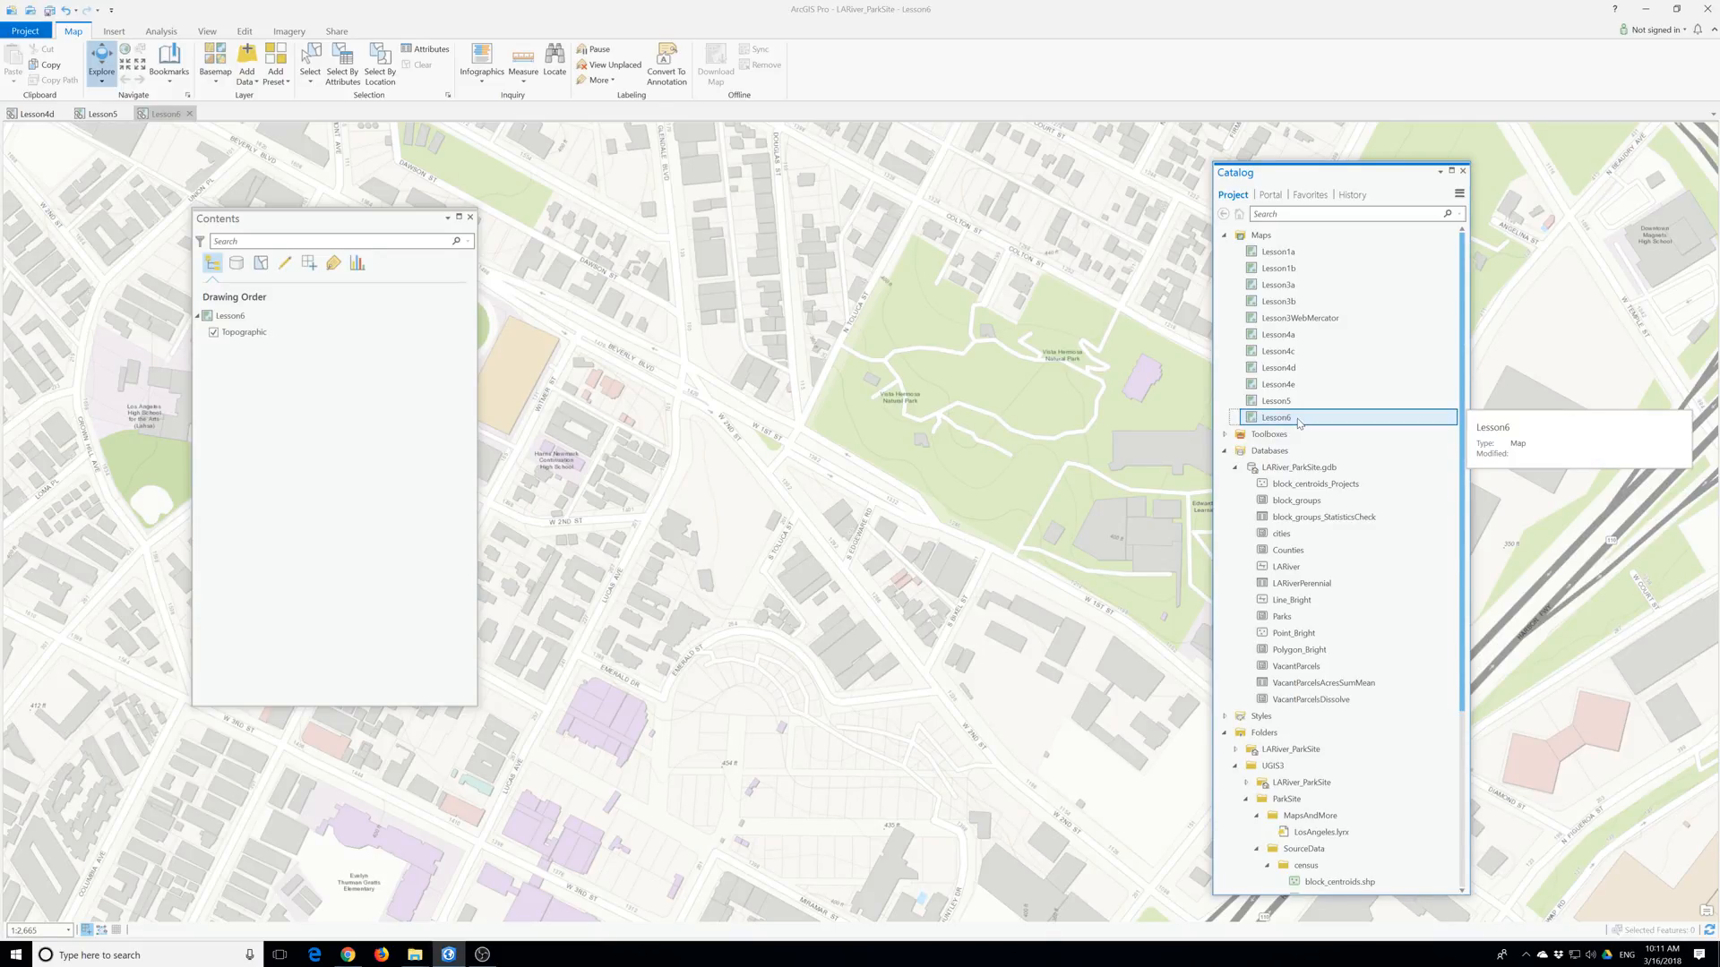
Create a new file geodatabase named AnalysisOutputs under the project's Databases.
right_click(1244, 477)
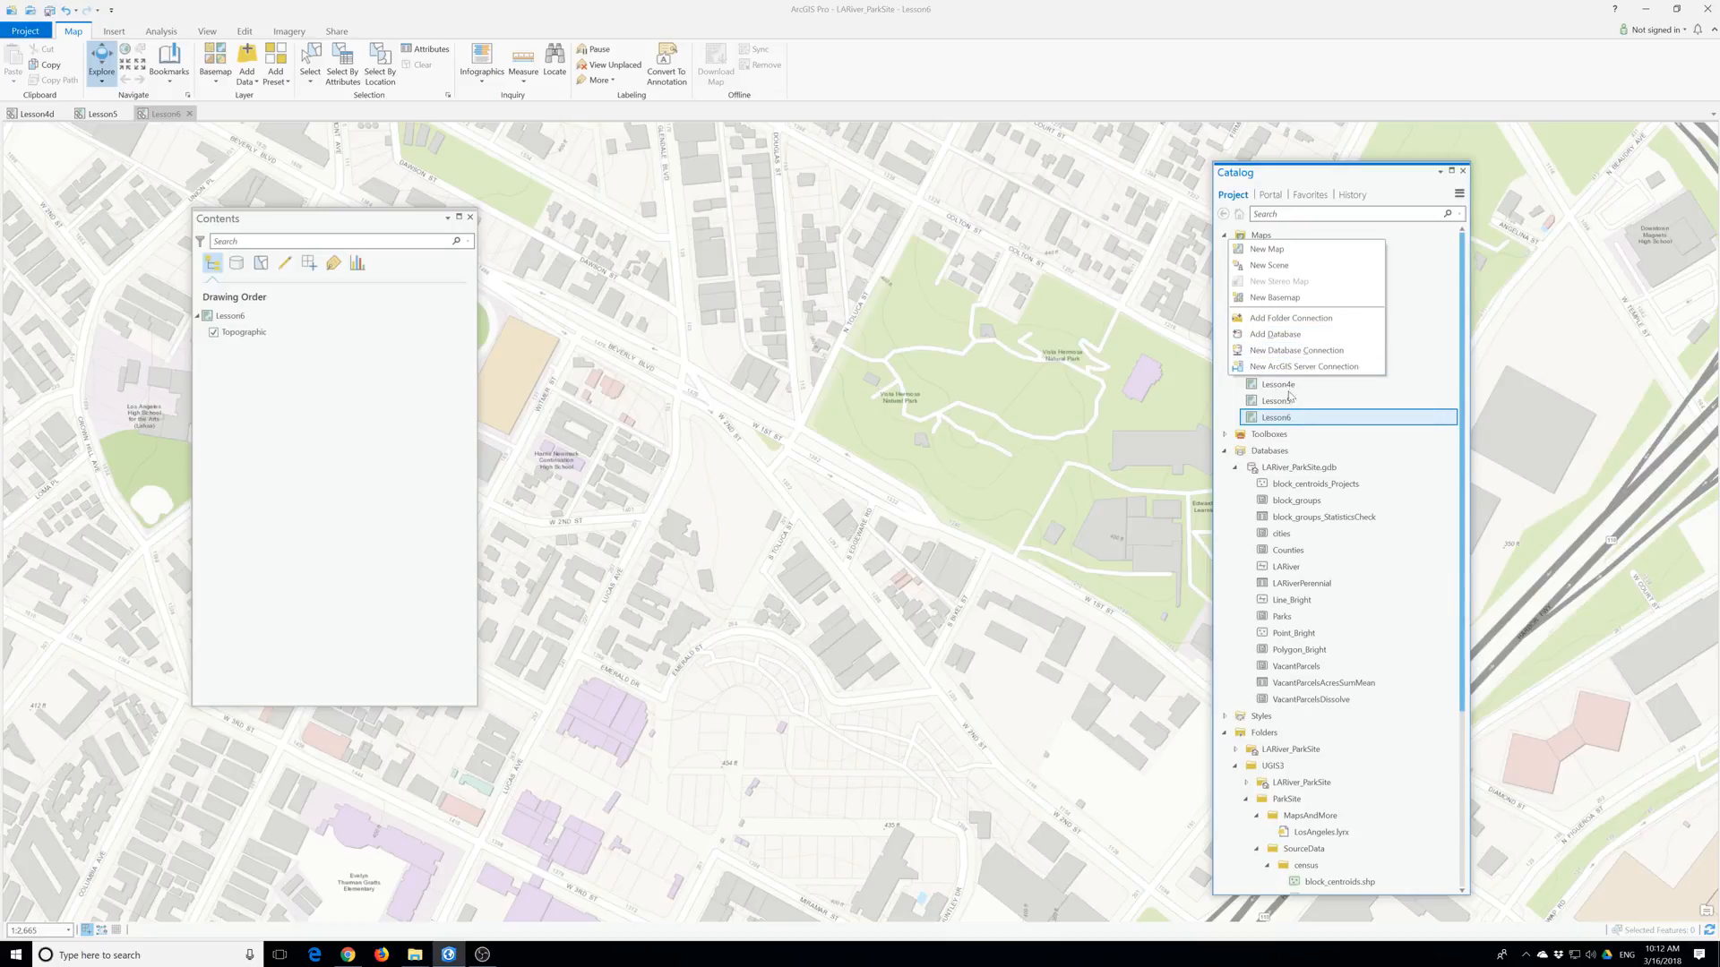
right_click(1258, 454)
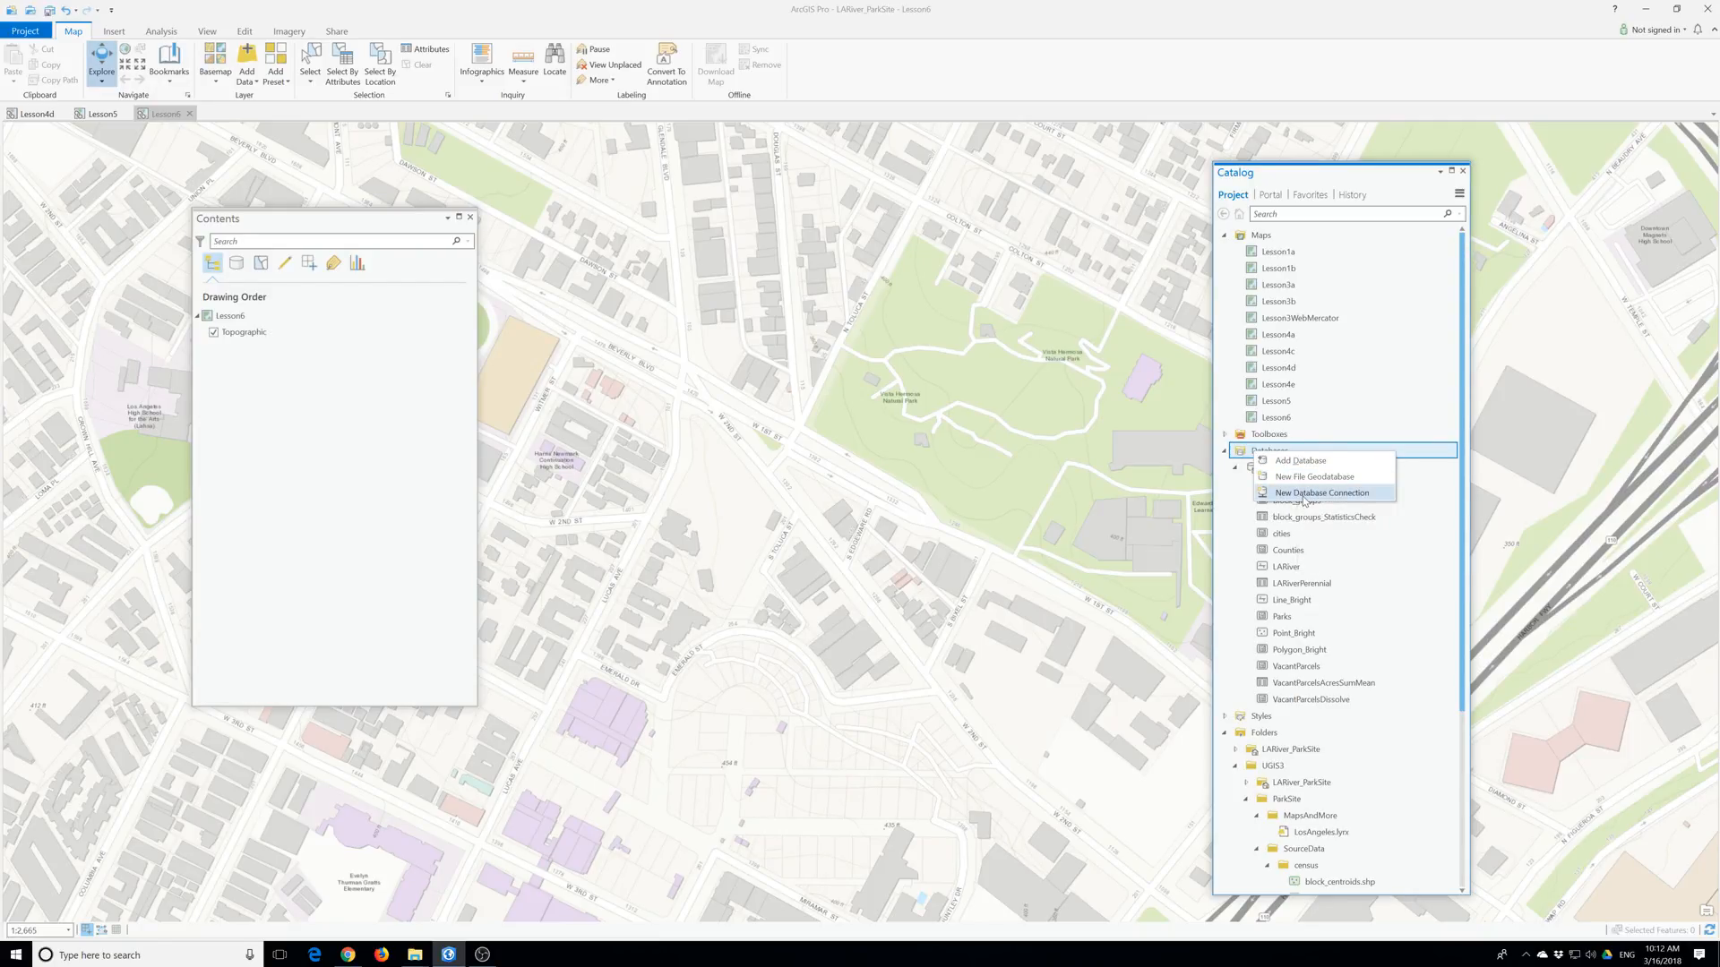
left_click(1301, 478)
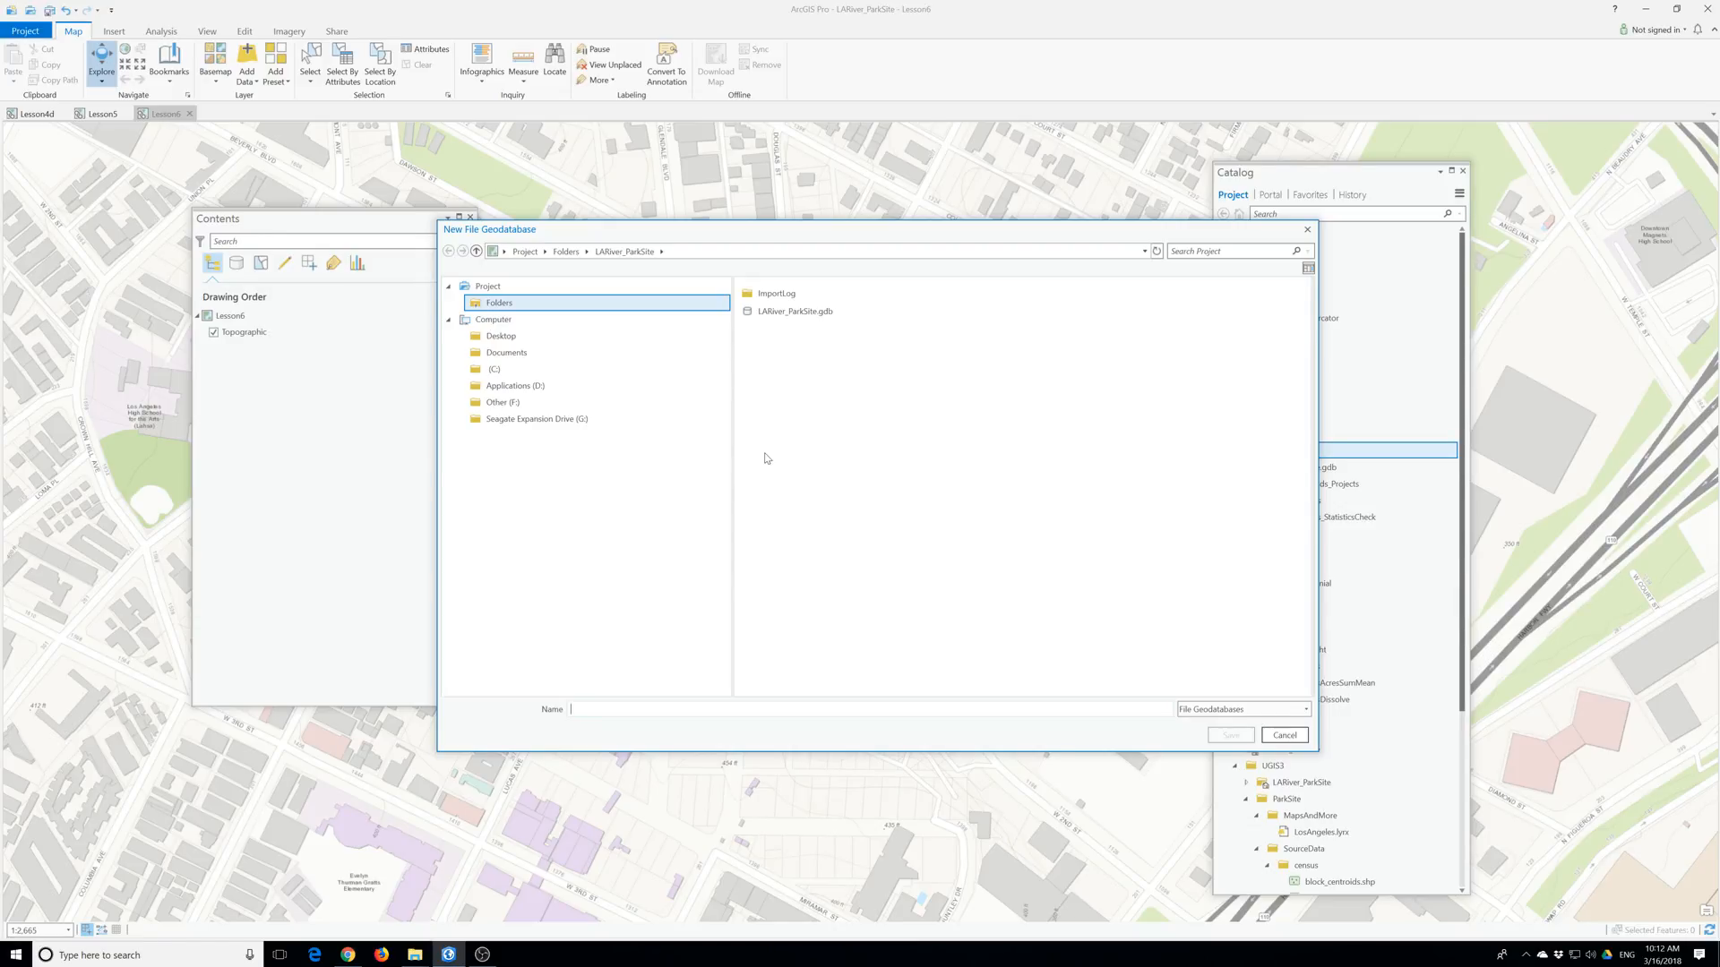
left_click(626, 709)
type("Analy")
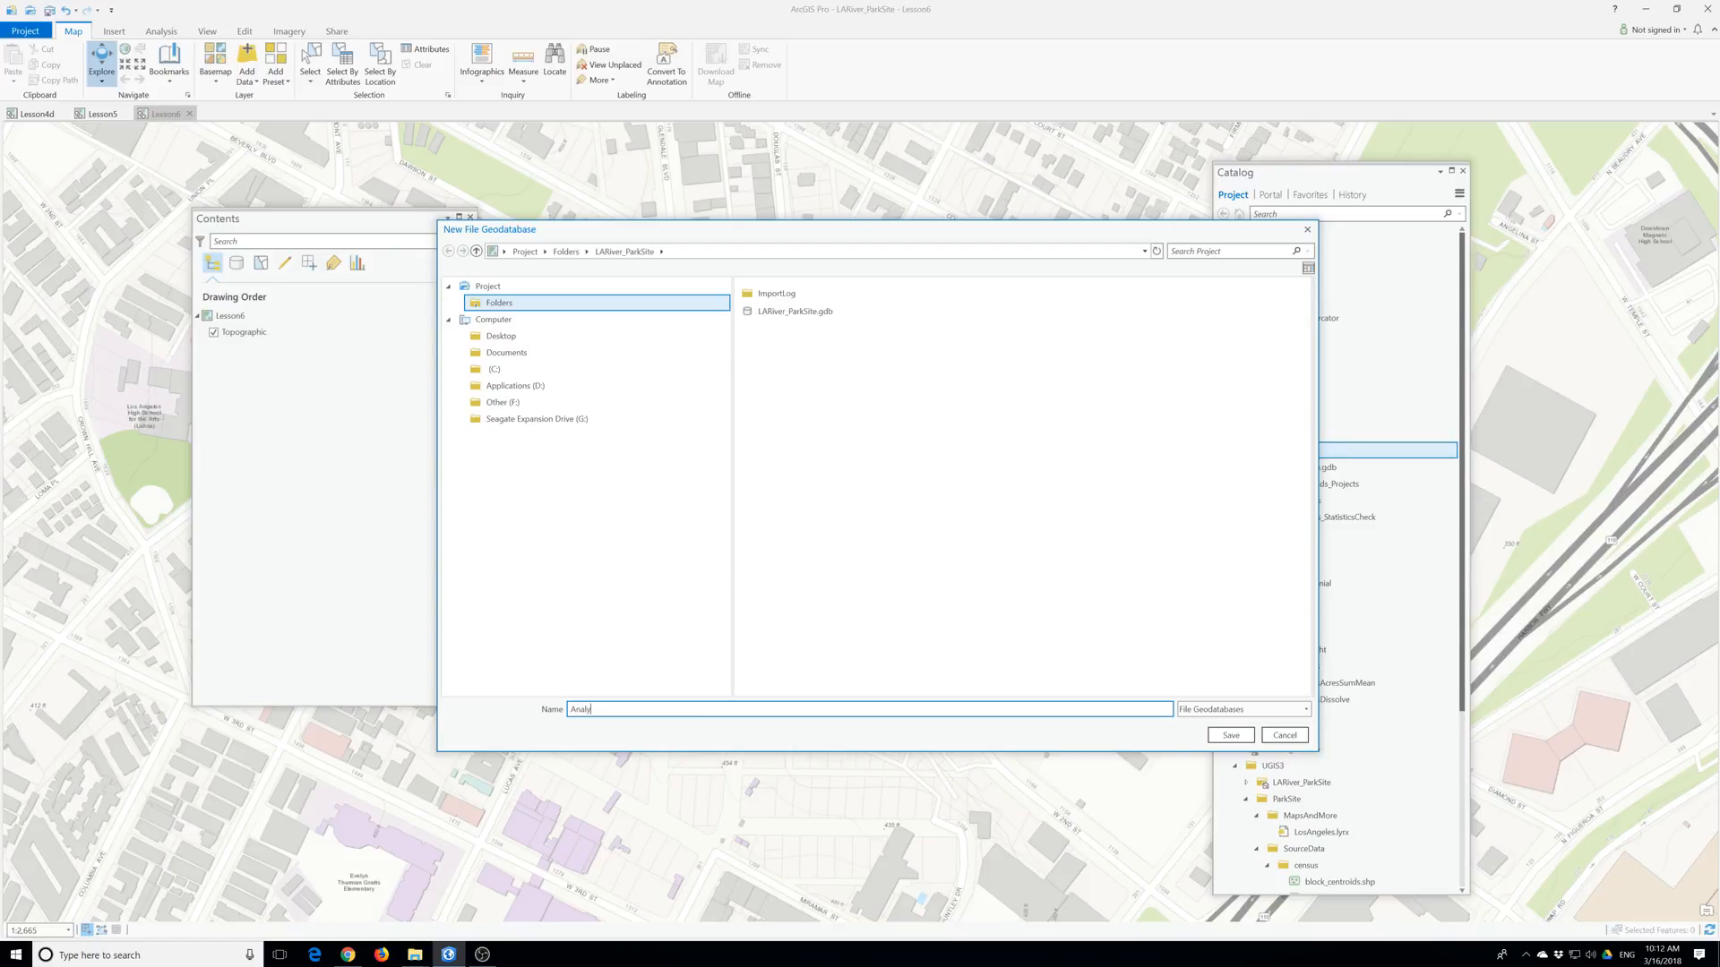
type("sisOuy=")
key("BackSpace")
key("BackSpace")
type("tputs")
left_click(1221, 736)
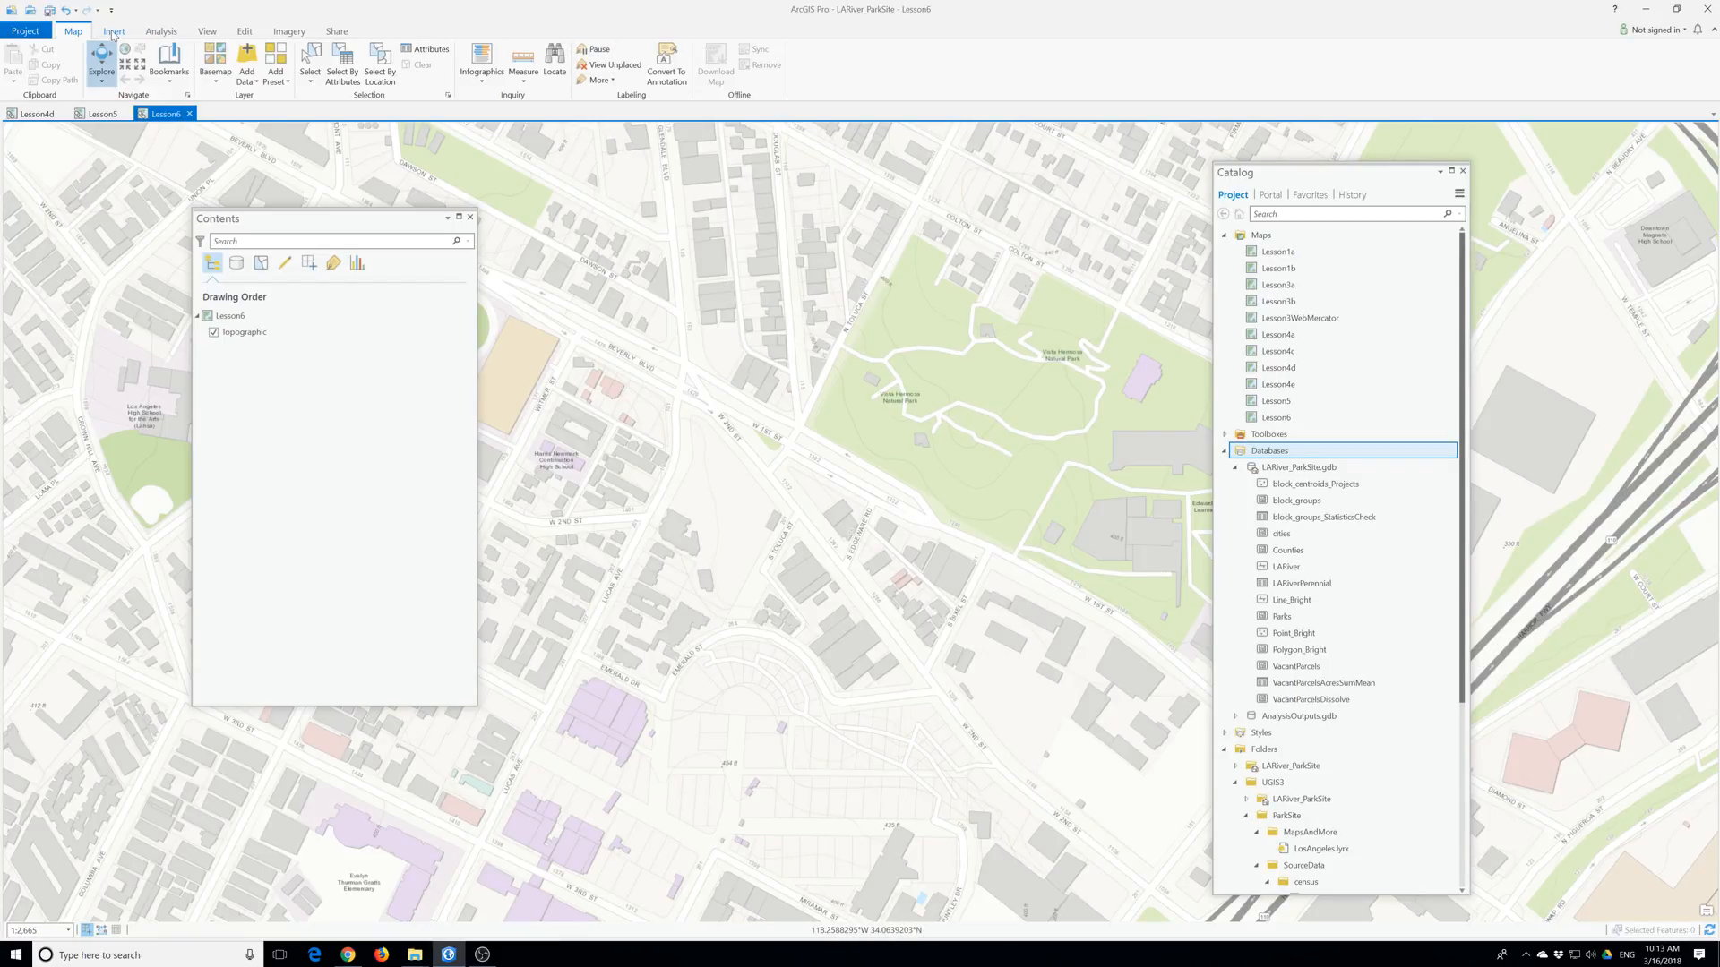
Point both the Current and Scratch Workspace environments to AnalysisOutputs.gdb.
left_click(160, 32)
left_click(136, 60)
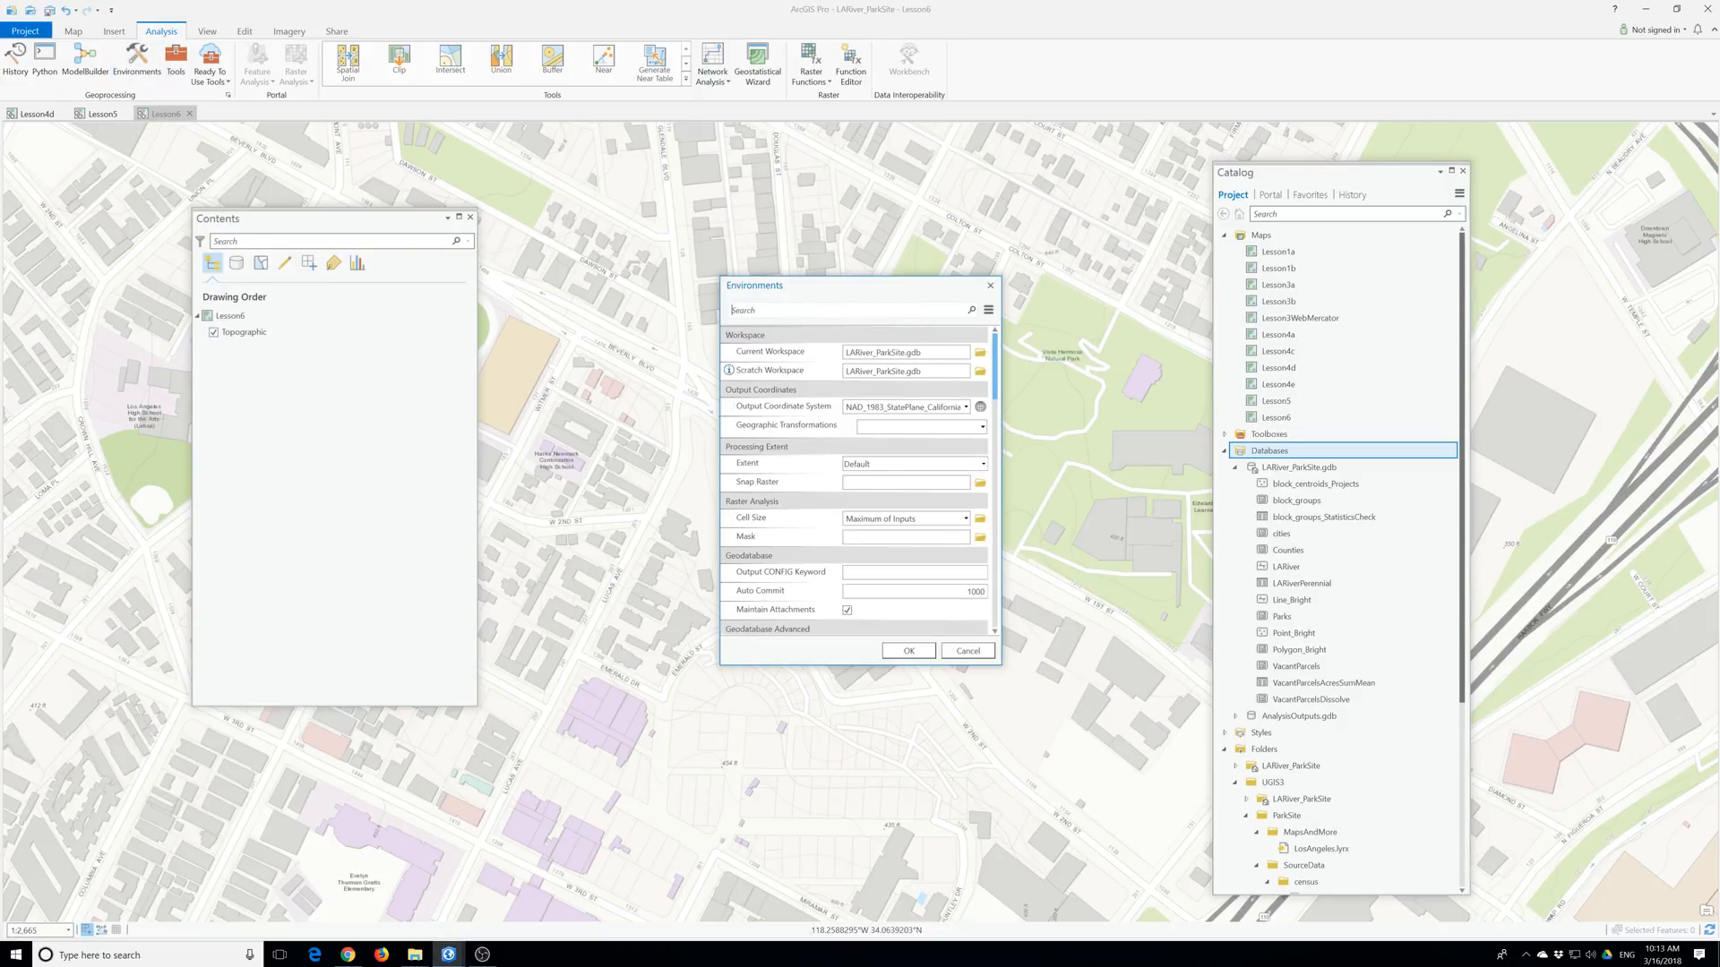
left_click(980, 352)
left_click(793, 311)
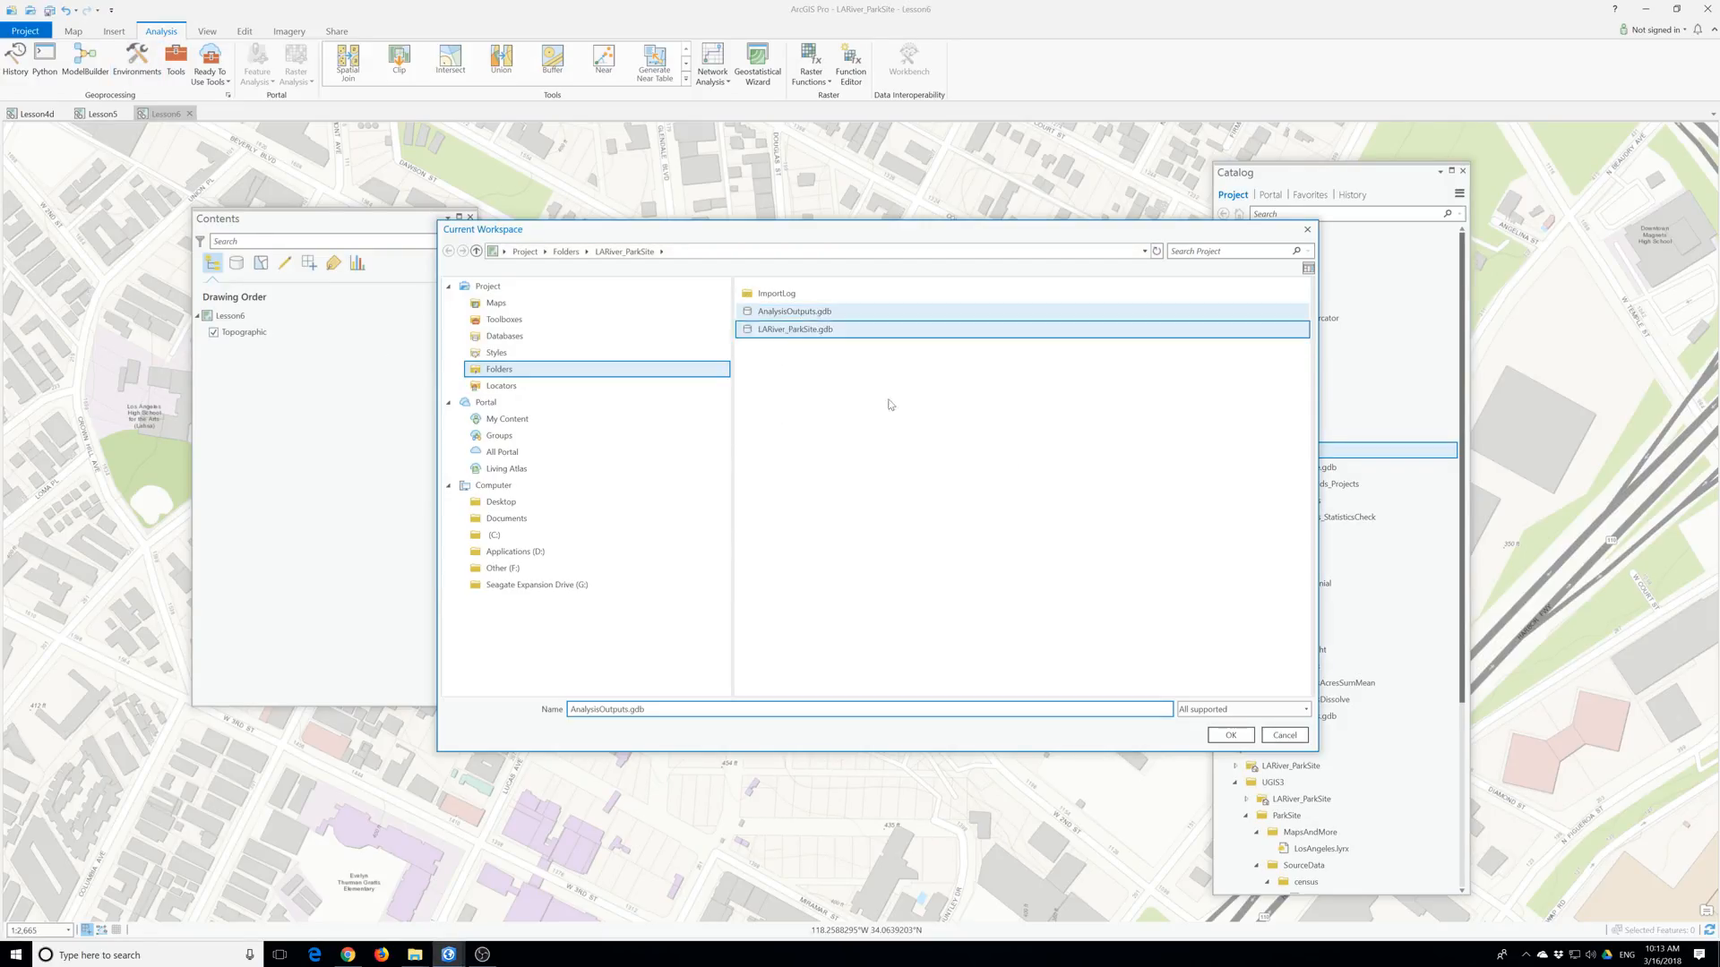
left_click(1231, 735)
left_click(980, 371)
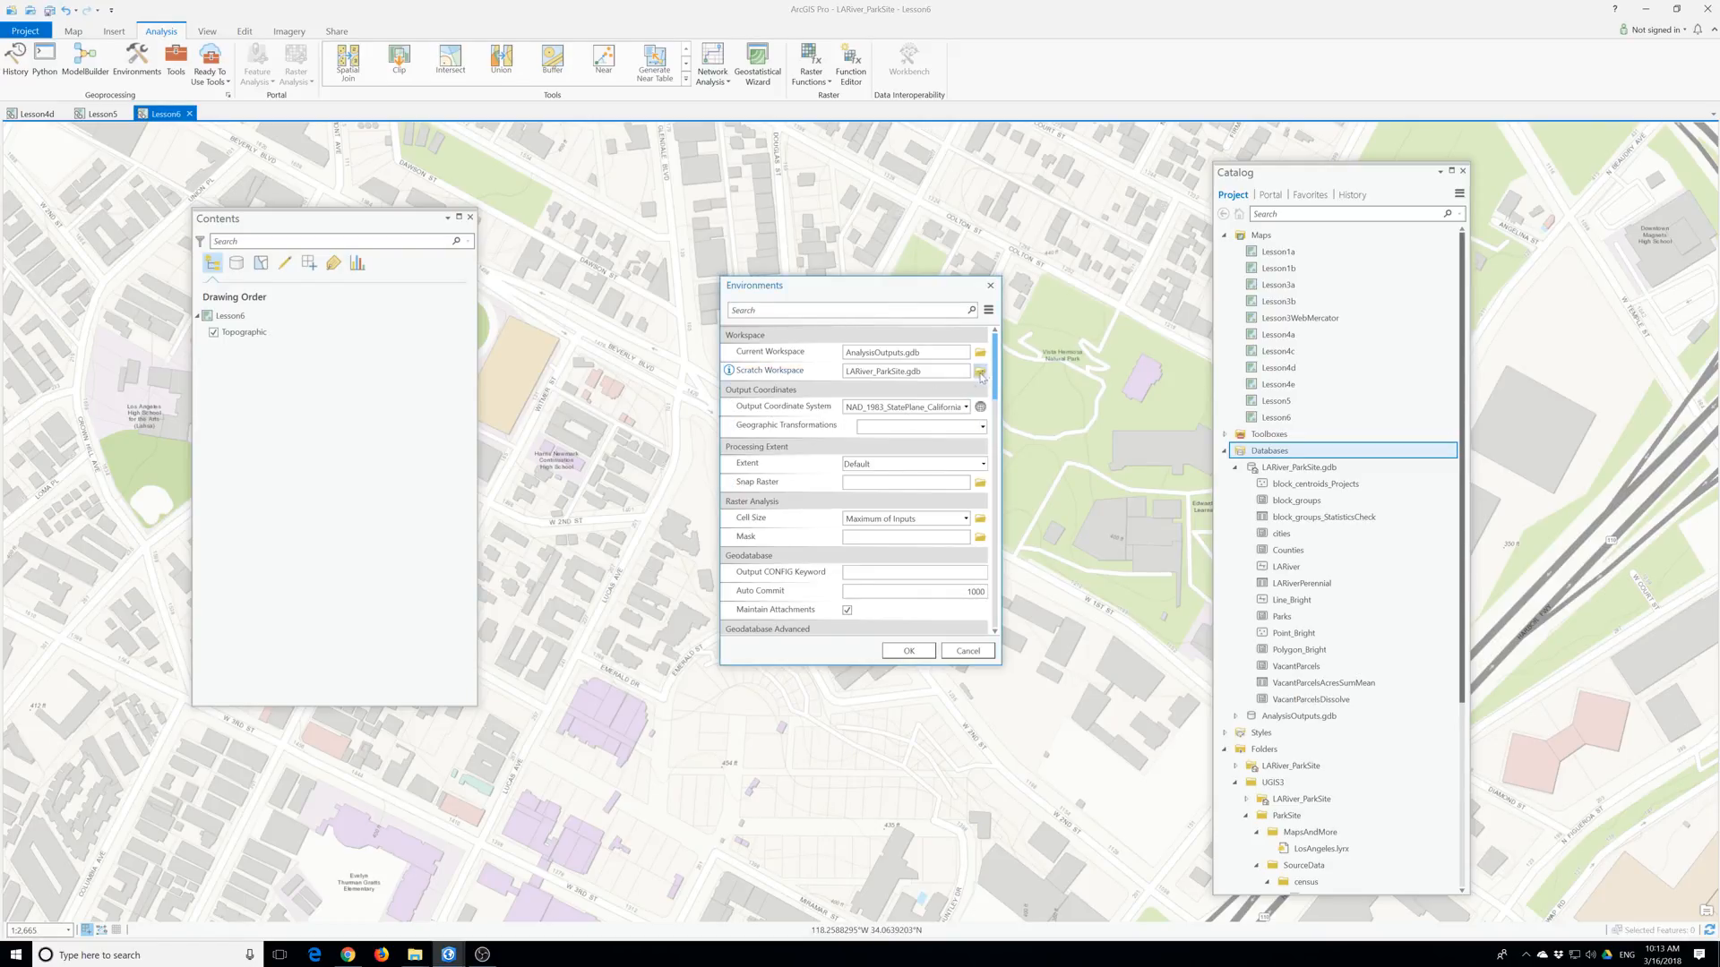
left_click(775, 317)
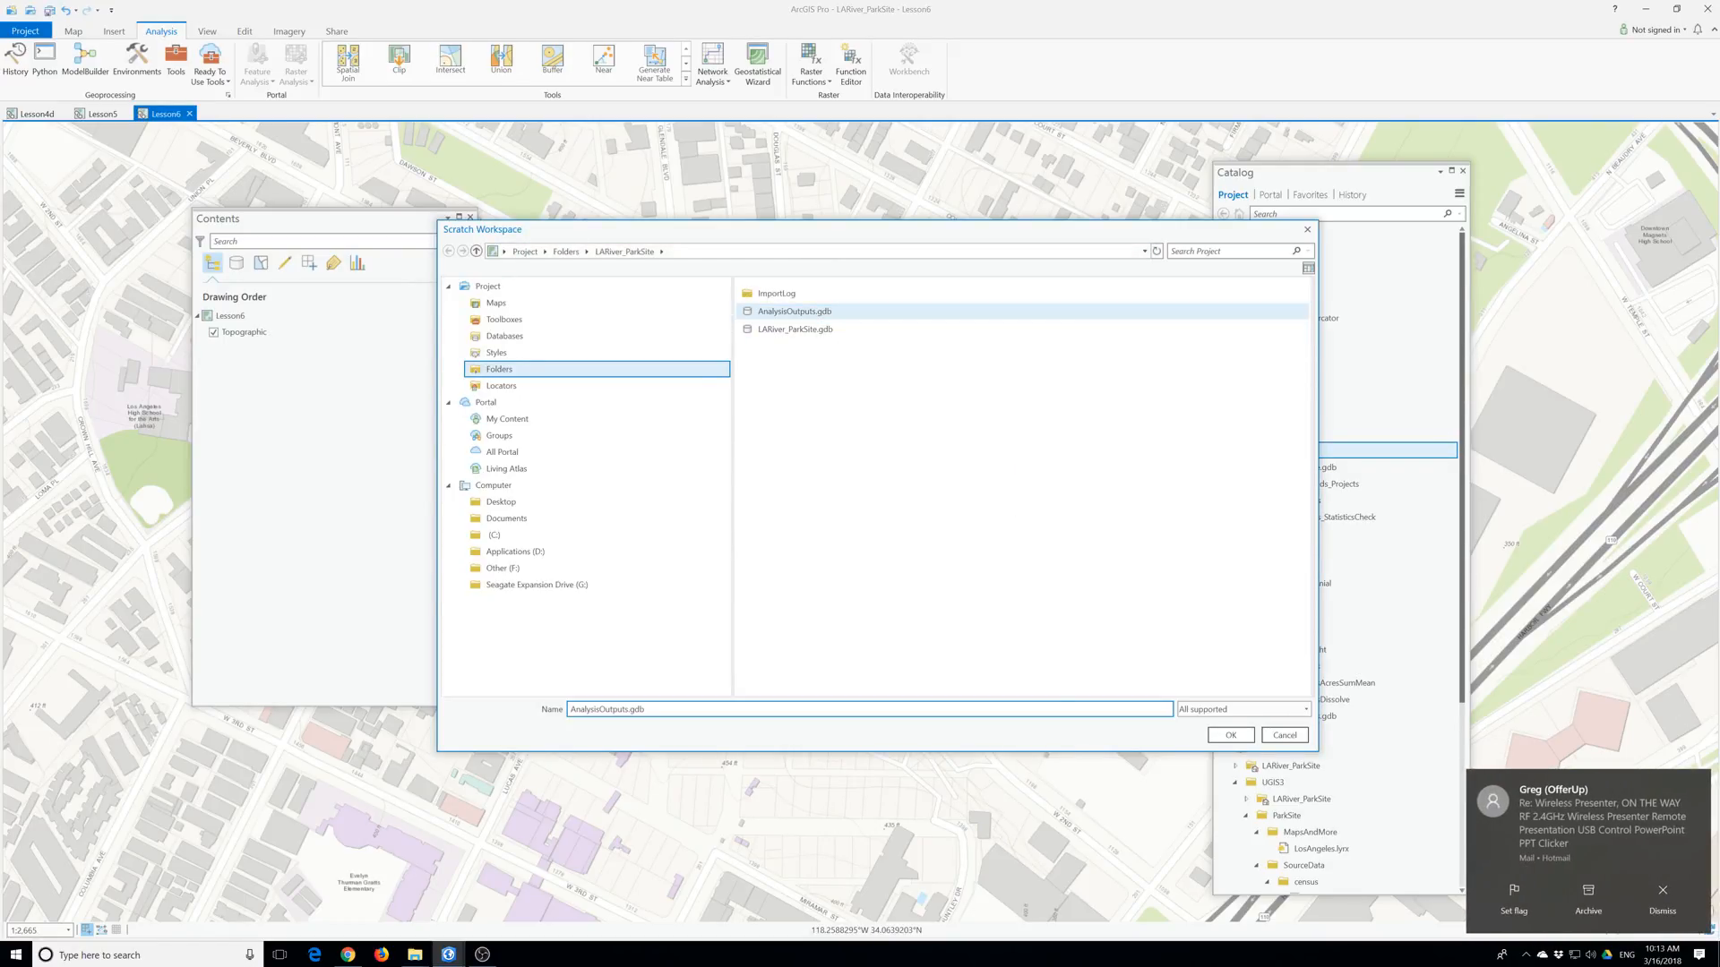
left_click(1231, 735)
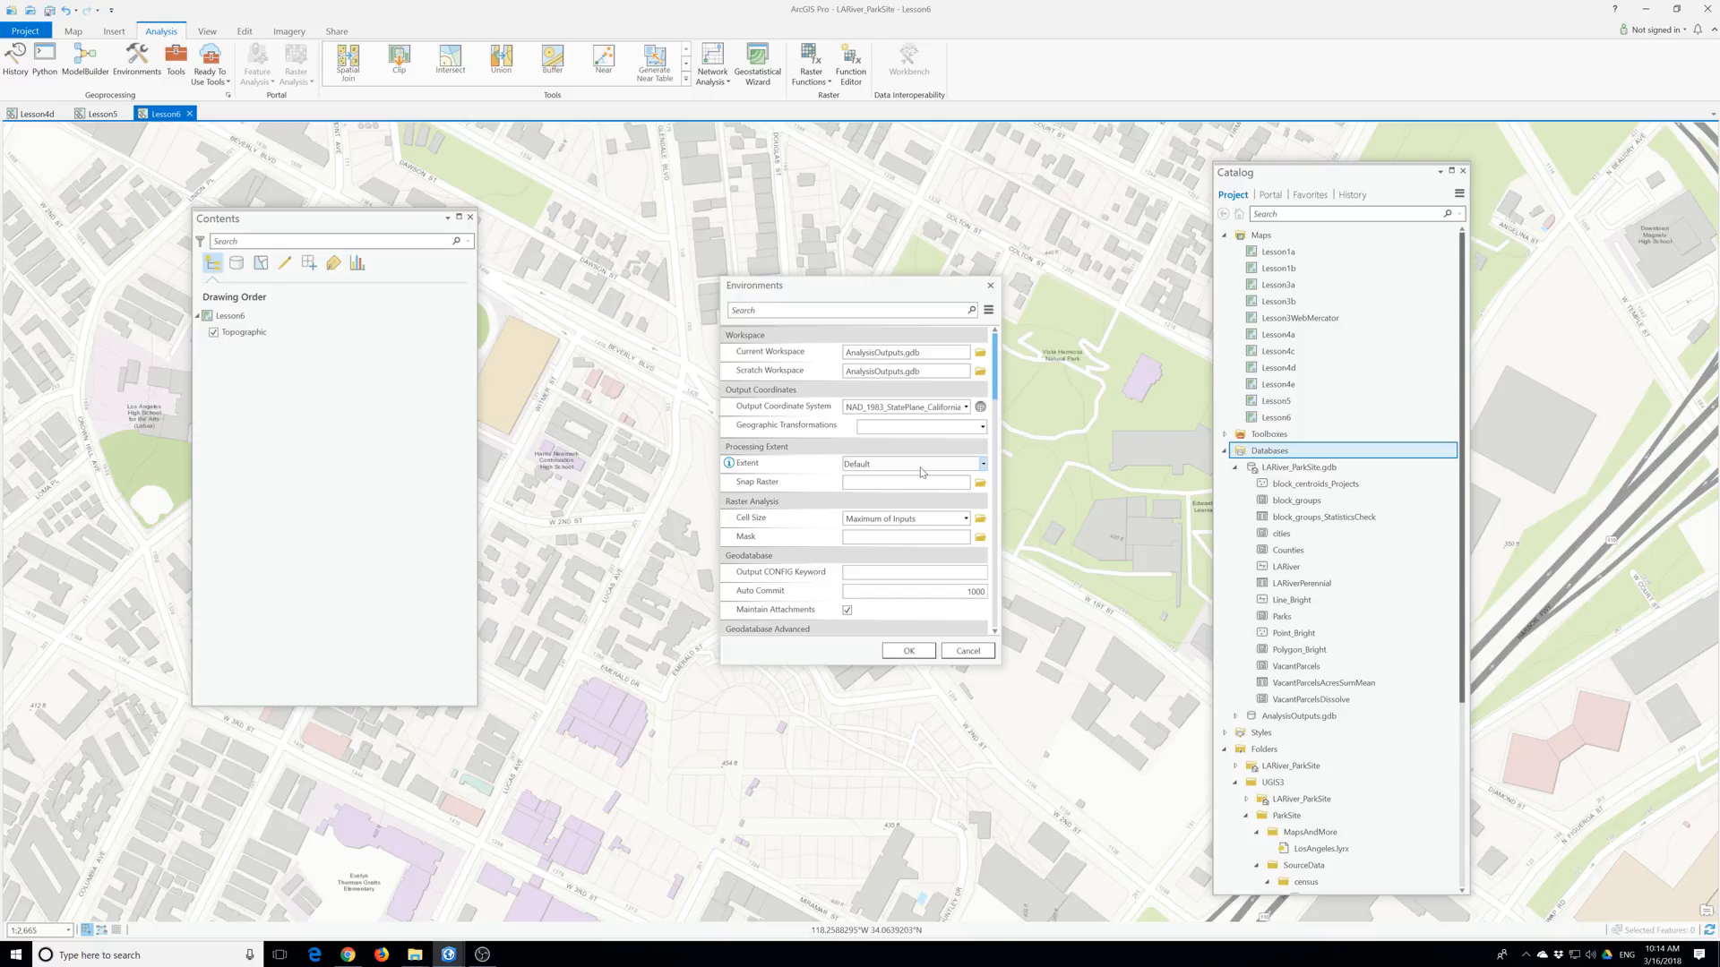
left_click(895, 654)
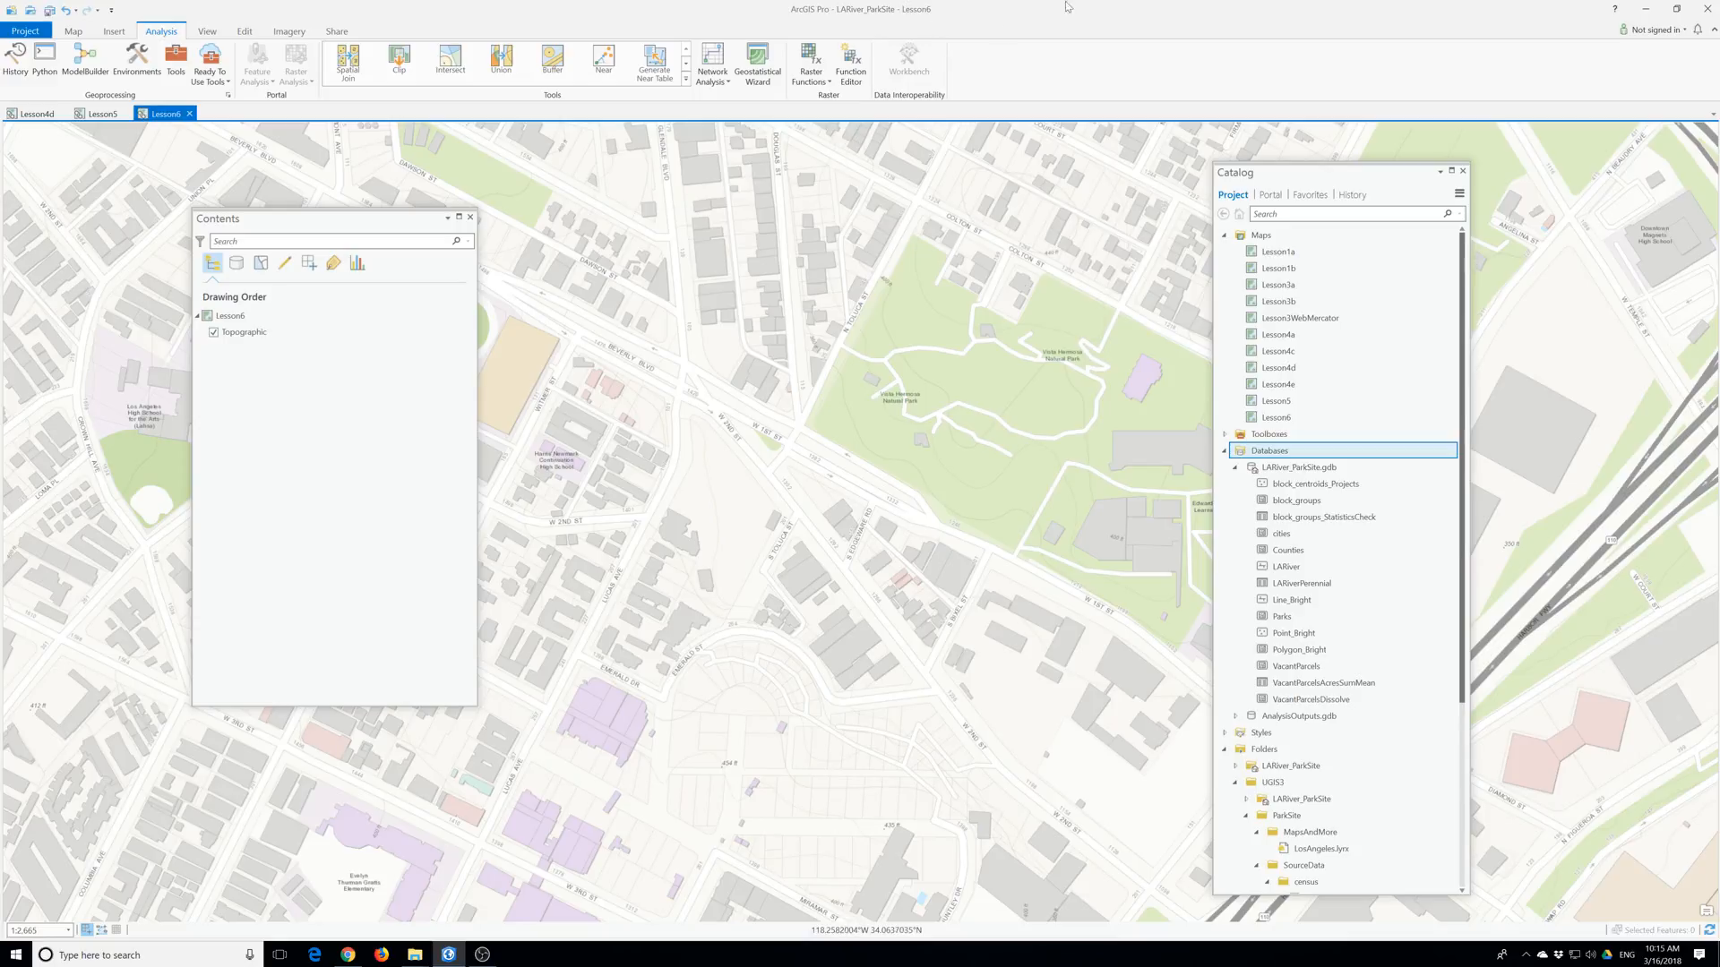
In the Buffer tool, set Input Features to LARiver from LARiver_ParkSite.gdb.
left_click(556, 72)
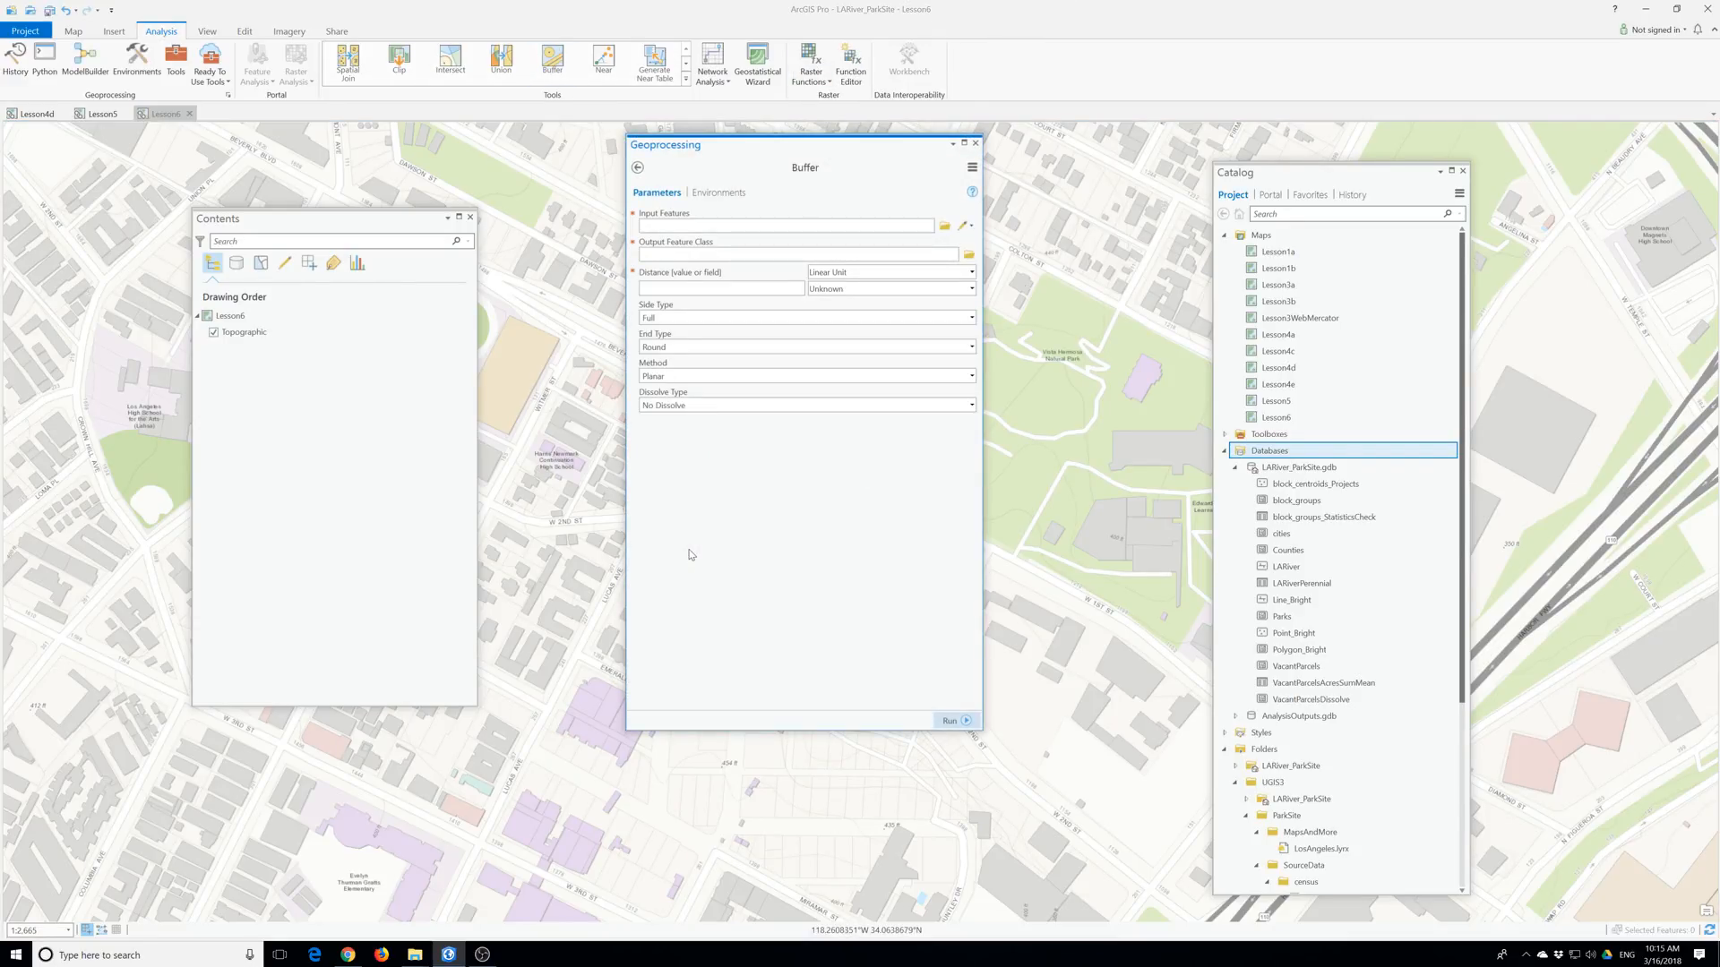
left_click(943, 228)
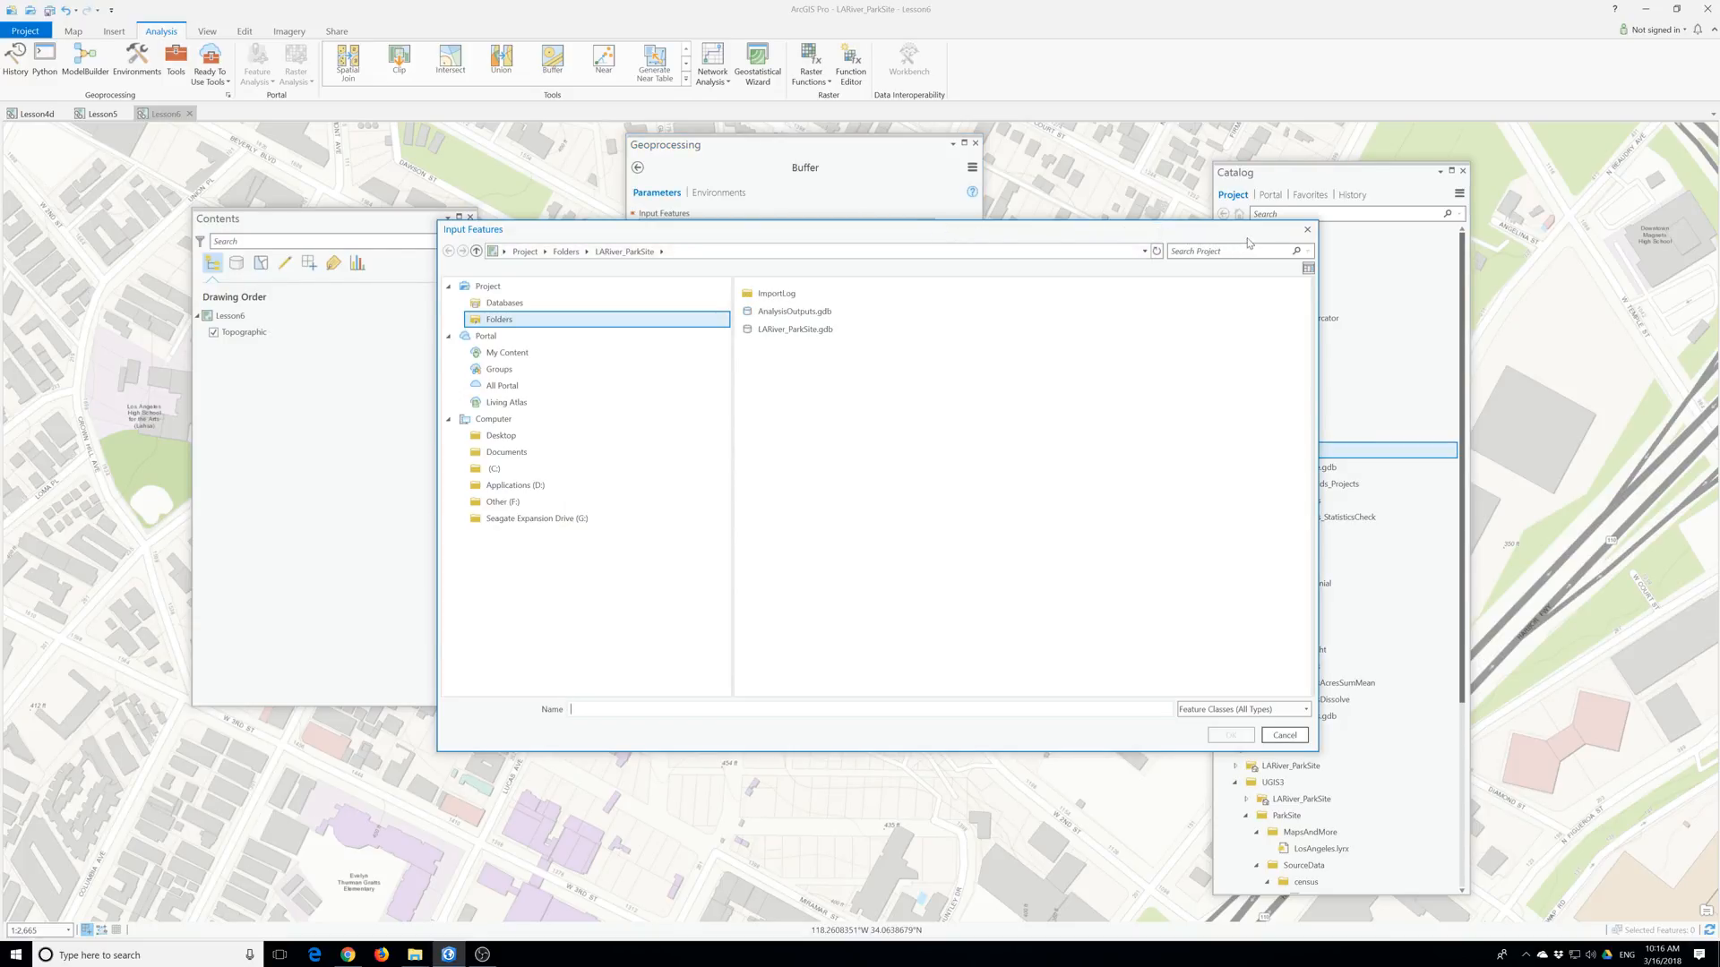
double_click(794, 329)
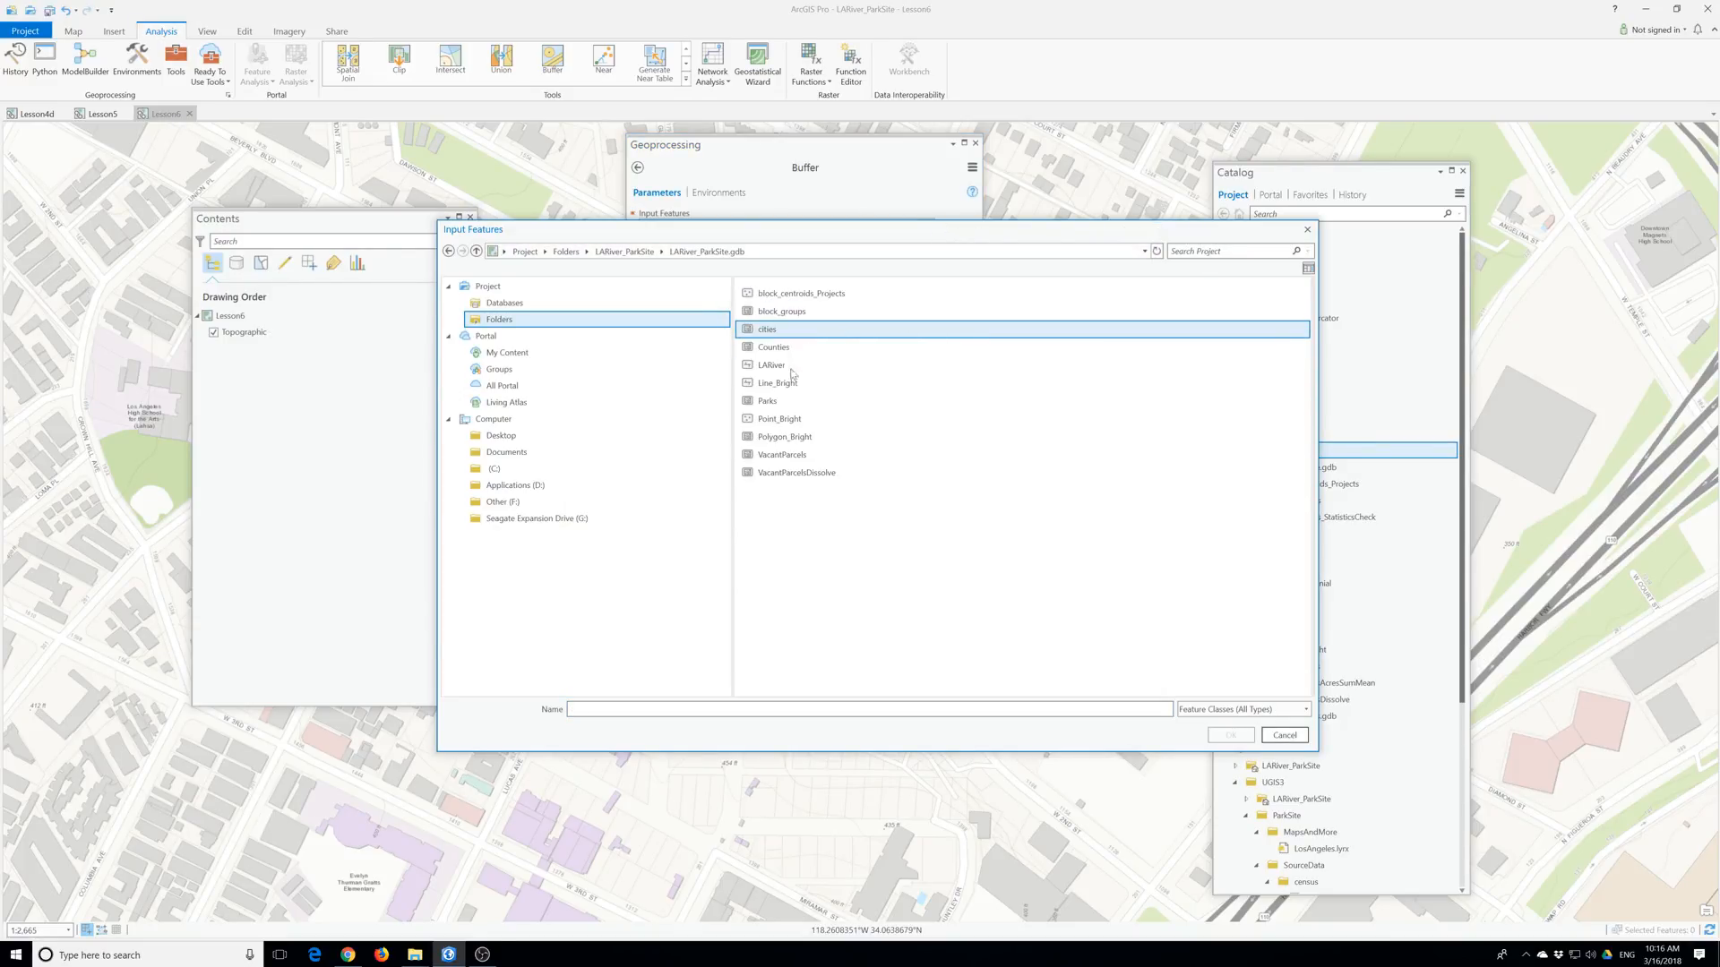
left_click(772, 365)
key("Return")
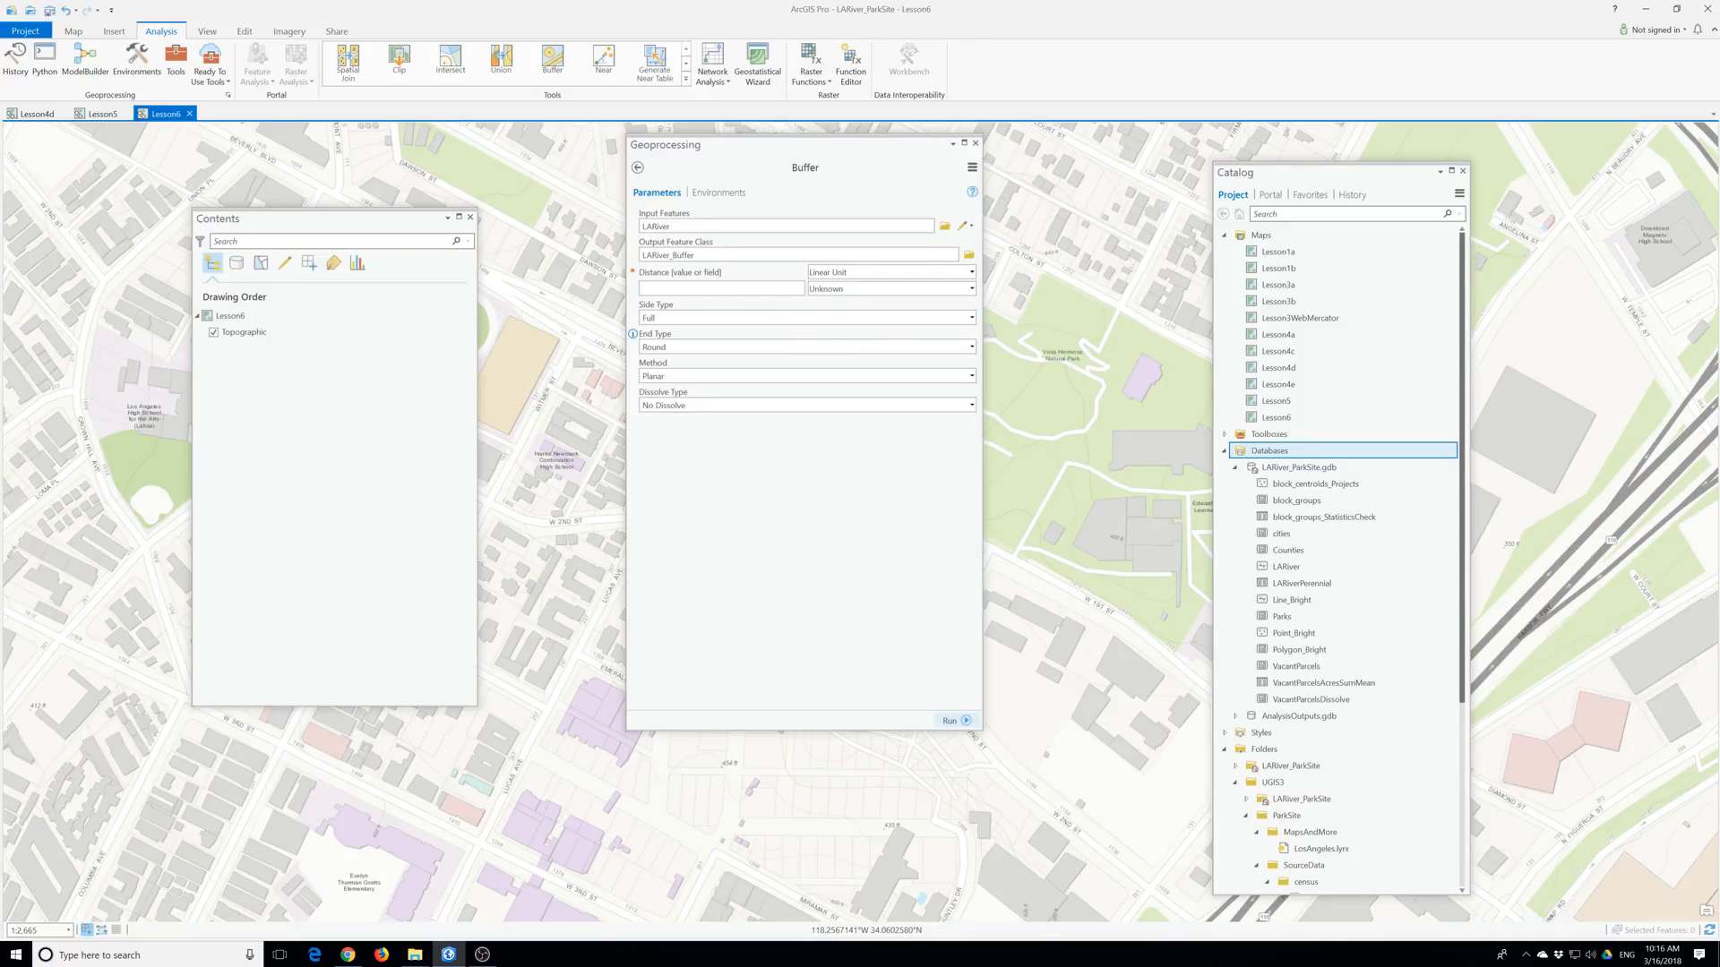
Edit the Output Feature Class path to AnalysisOutputs.gdb\LARiverBuffer.
left_click(968, 257)
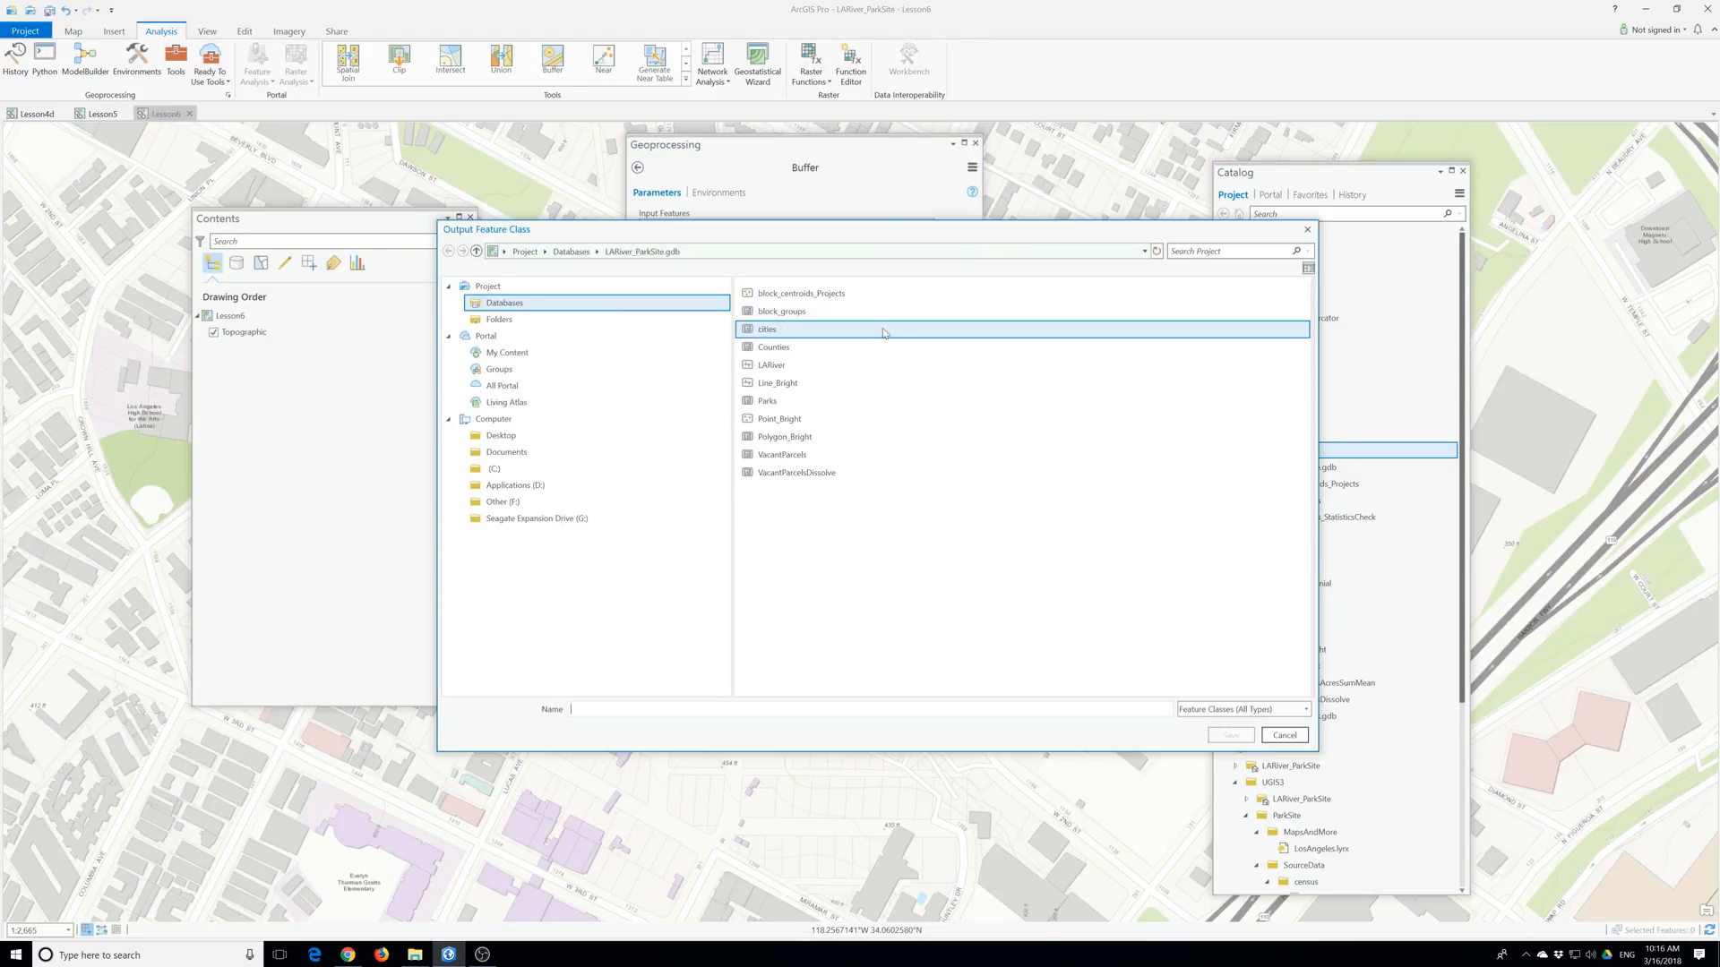
left_click(1307, 229)
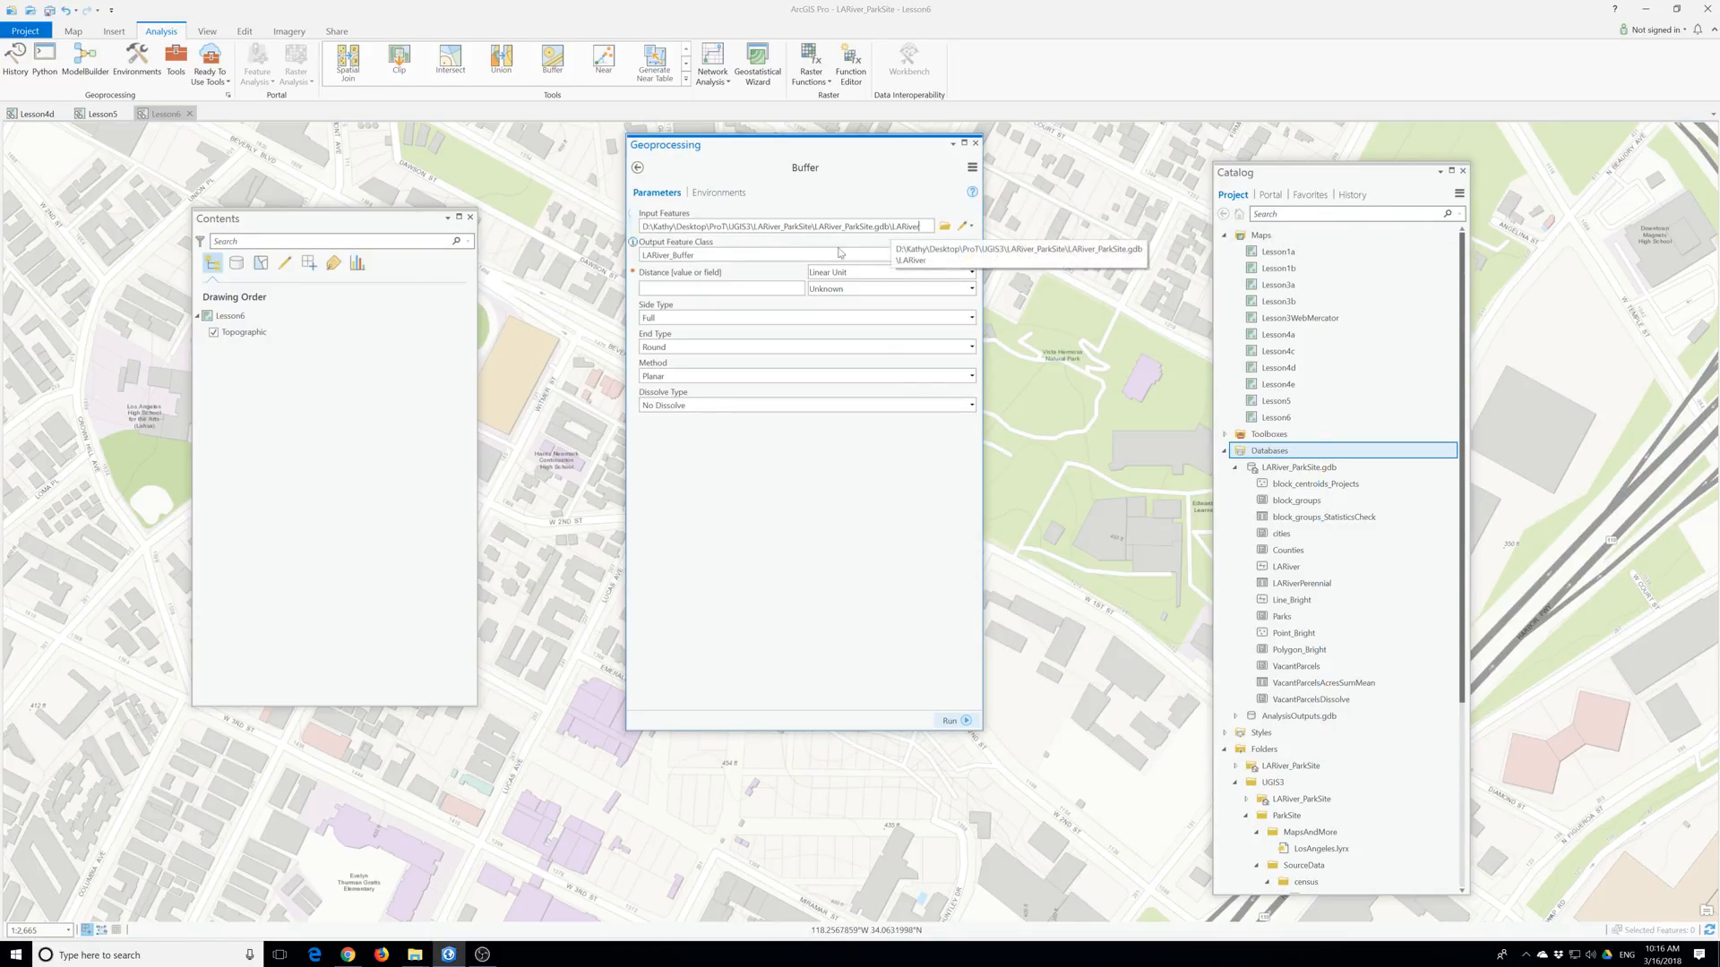
left_click_drag(860, 254, 783, 255)
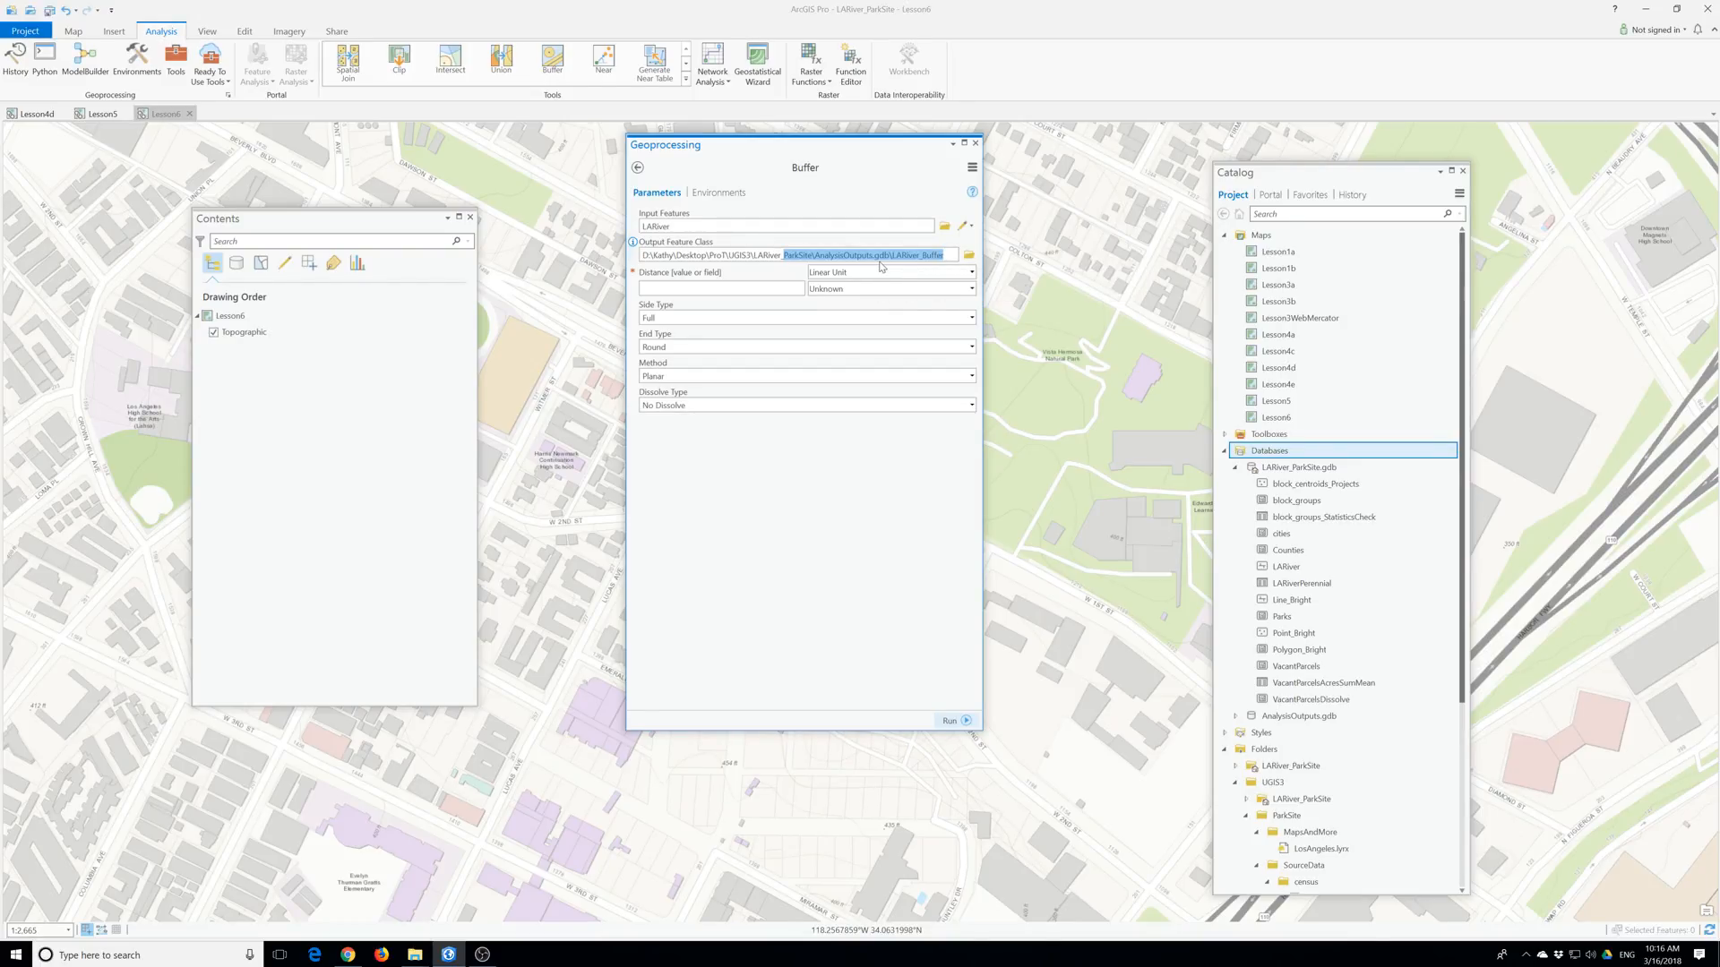
left_click(924, 259)
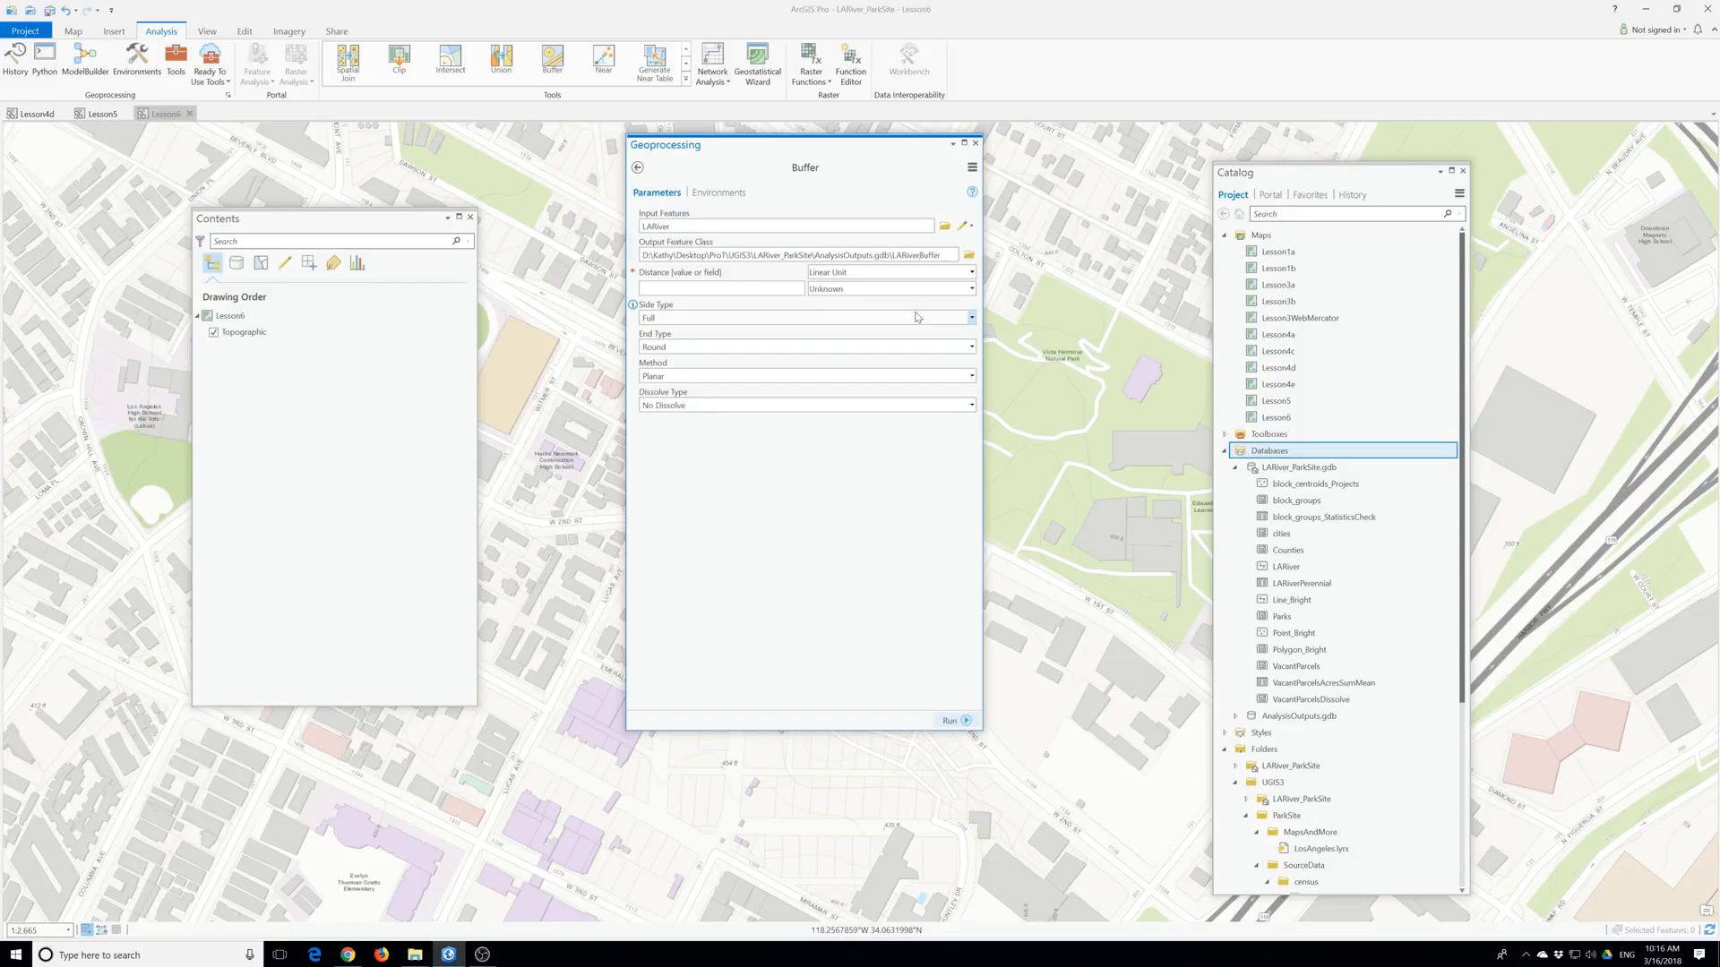
Run Buffer at 0.5 Miles and find LARiverBuffer in AnalysisOutputs.gdb.
left_click(766, 289)
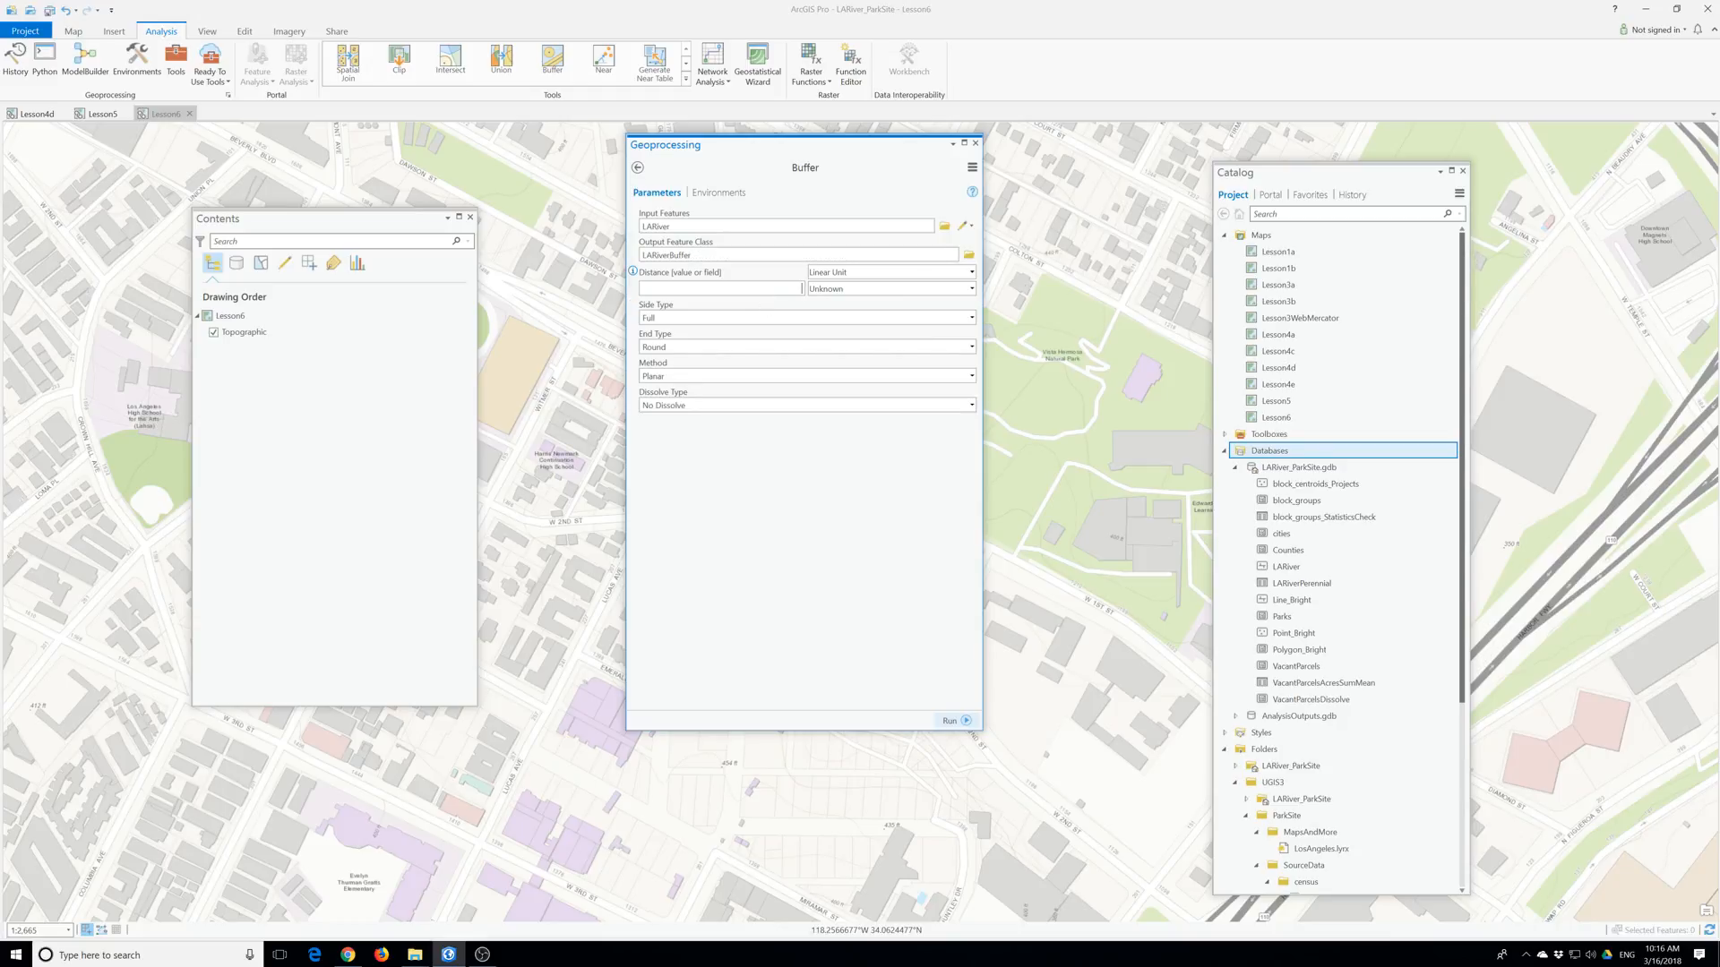
left_click(847, 291)
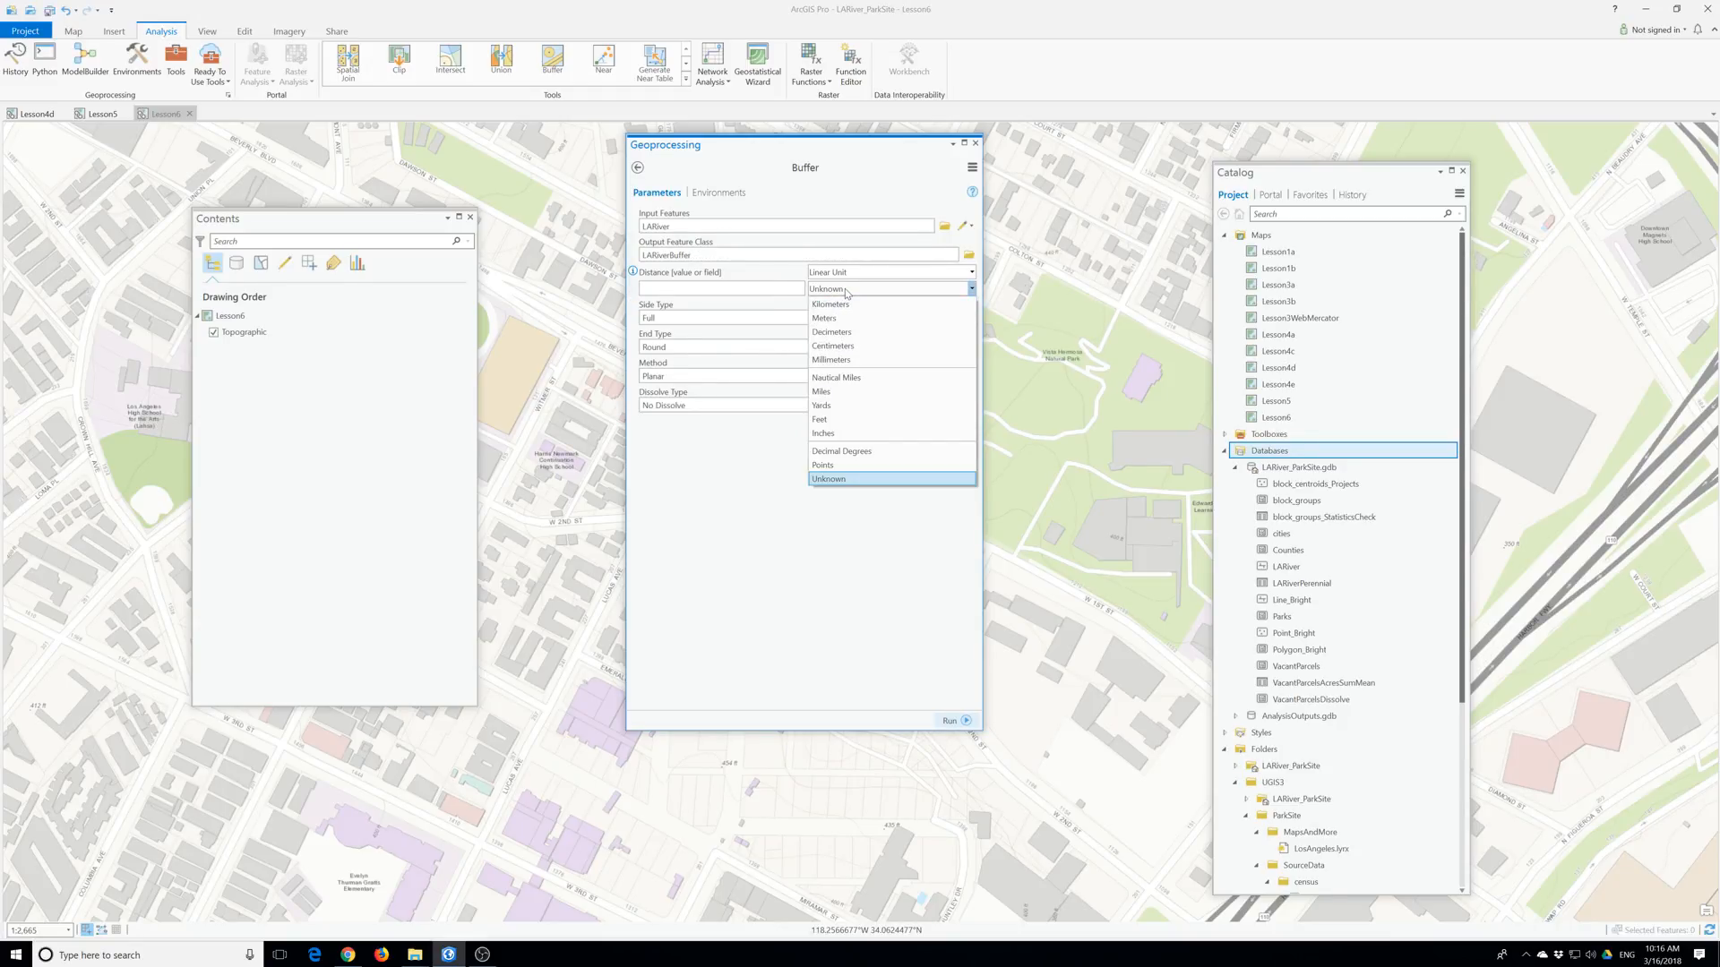
left_click(833, 393)
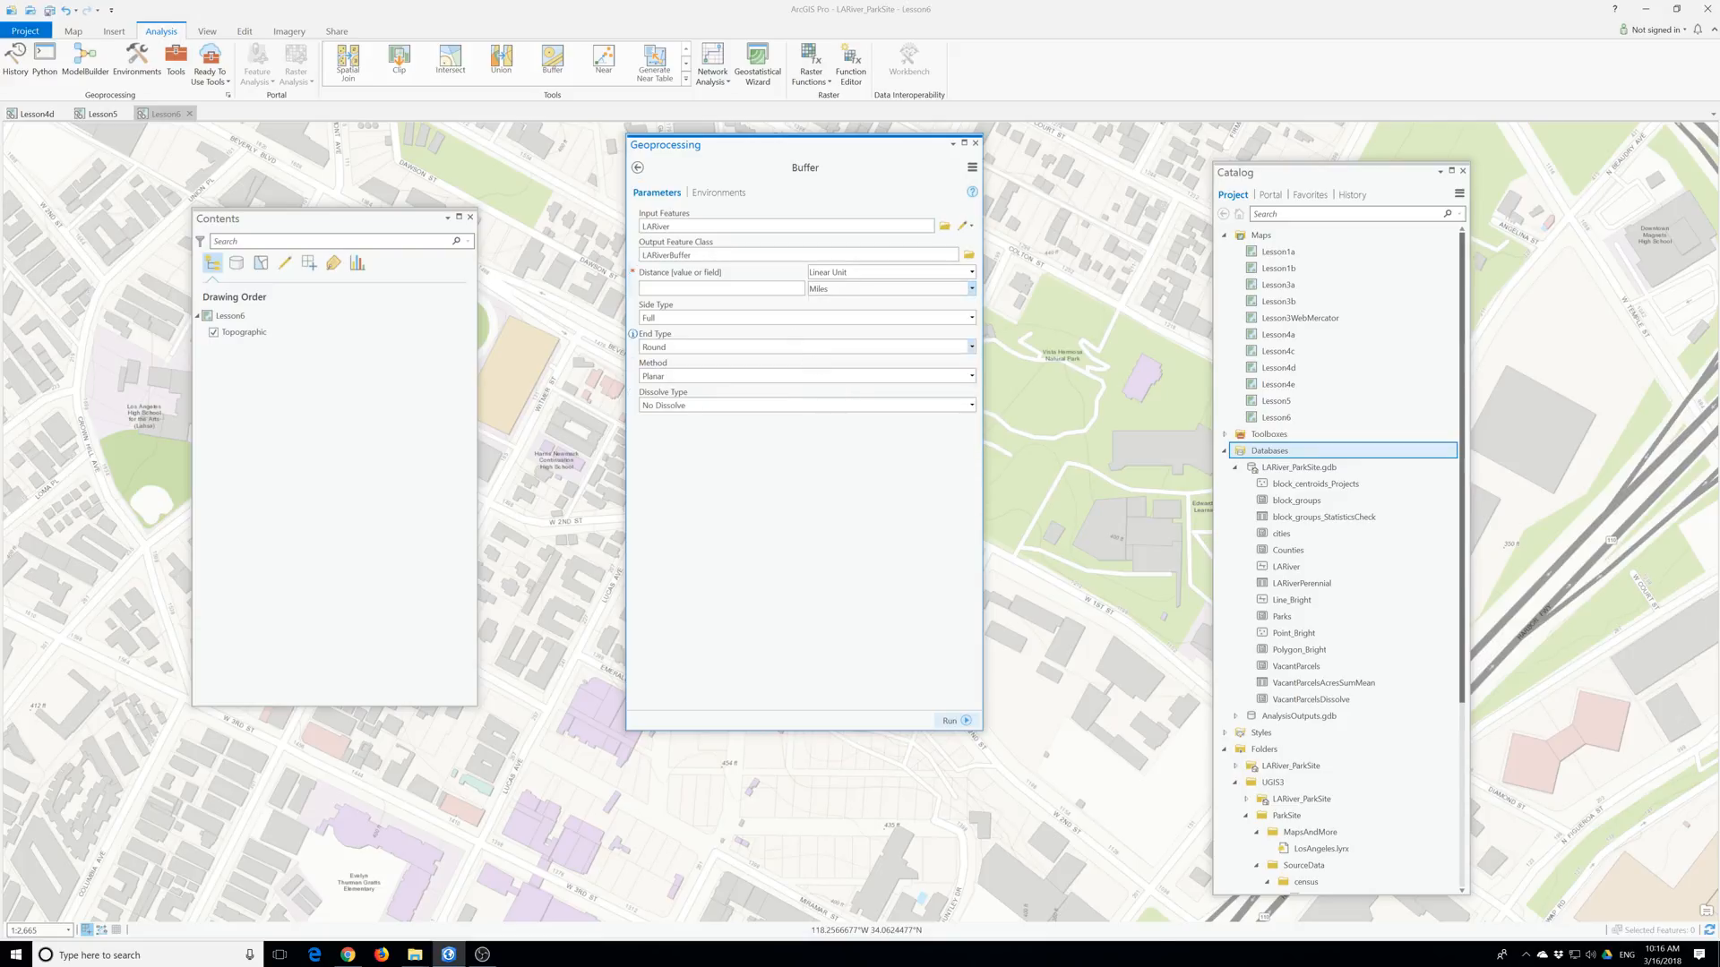
type("0.5")
left_click(955, 720)
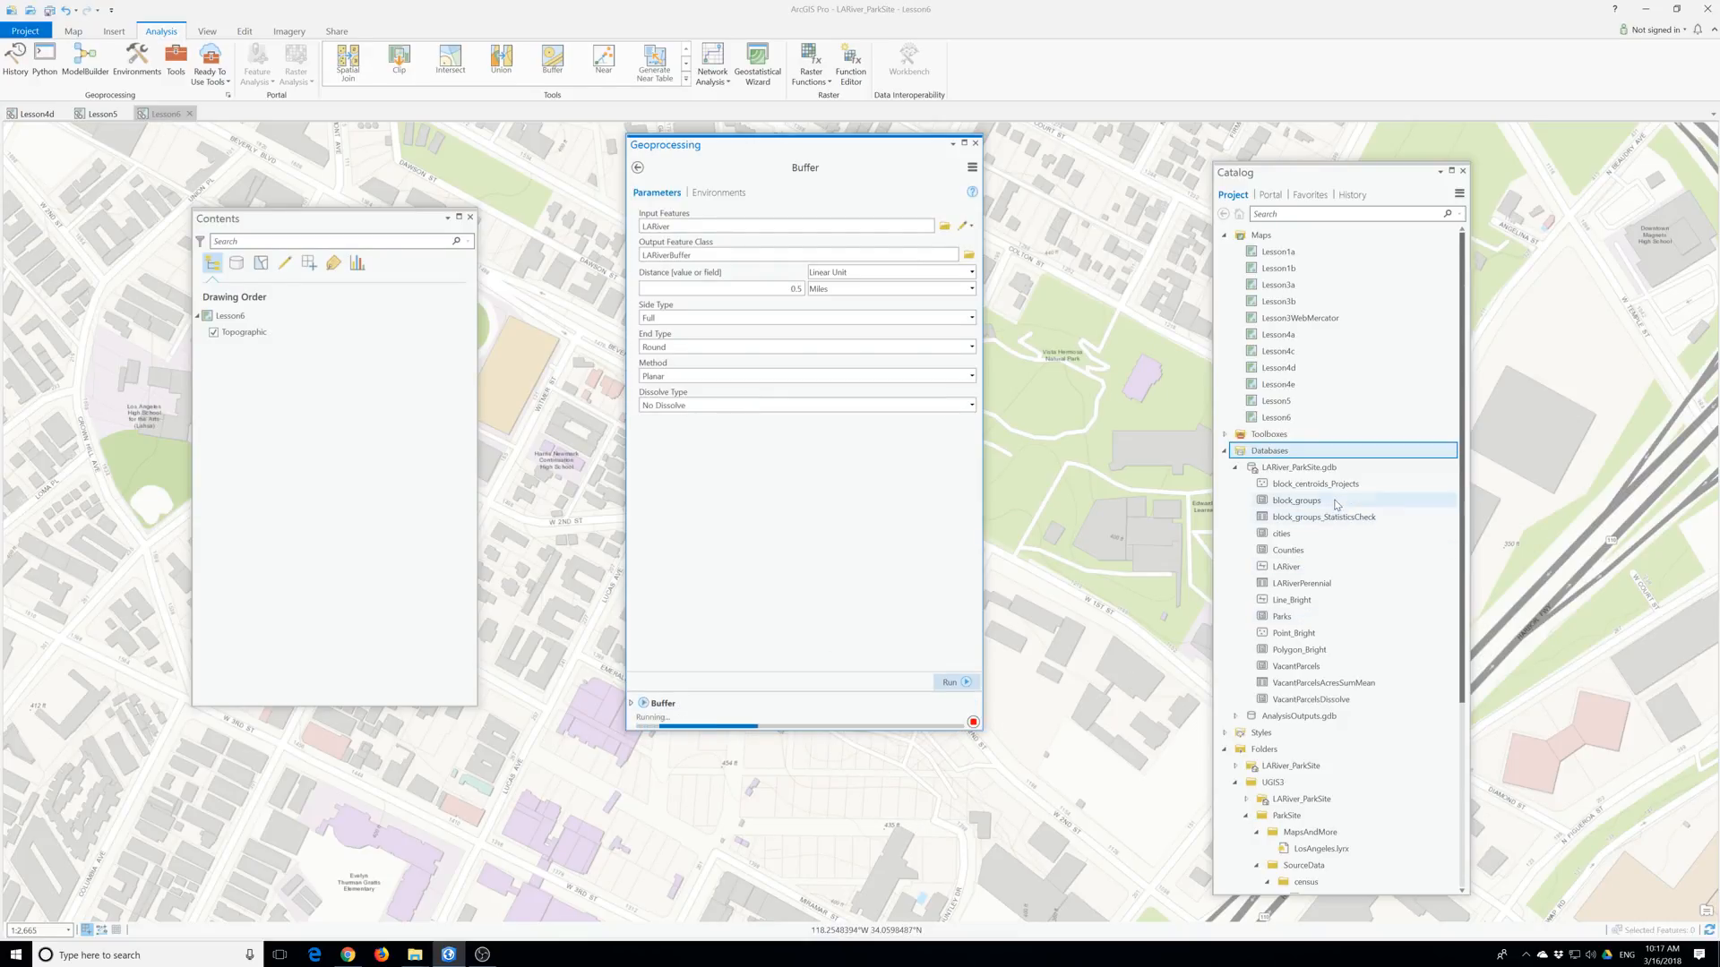
left_click(1235, 716)
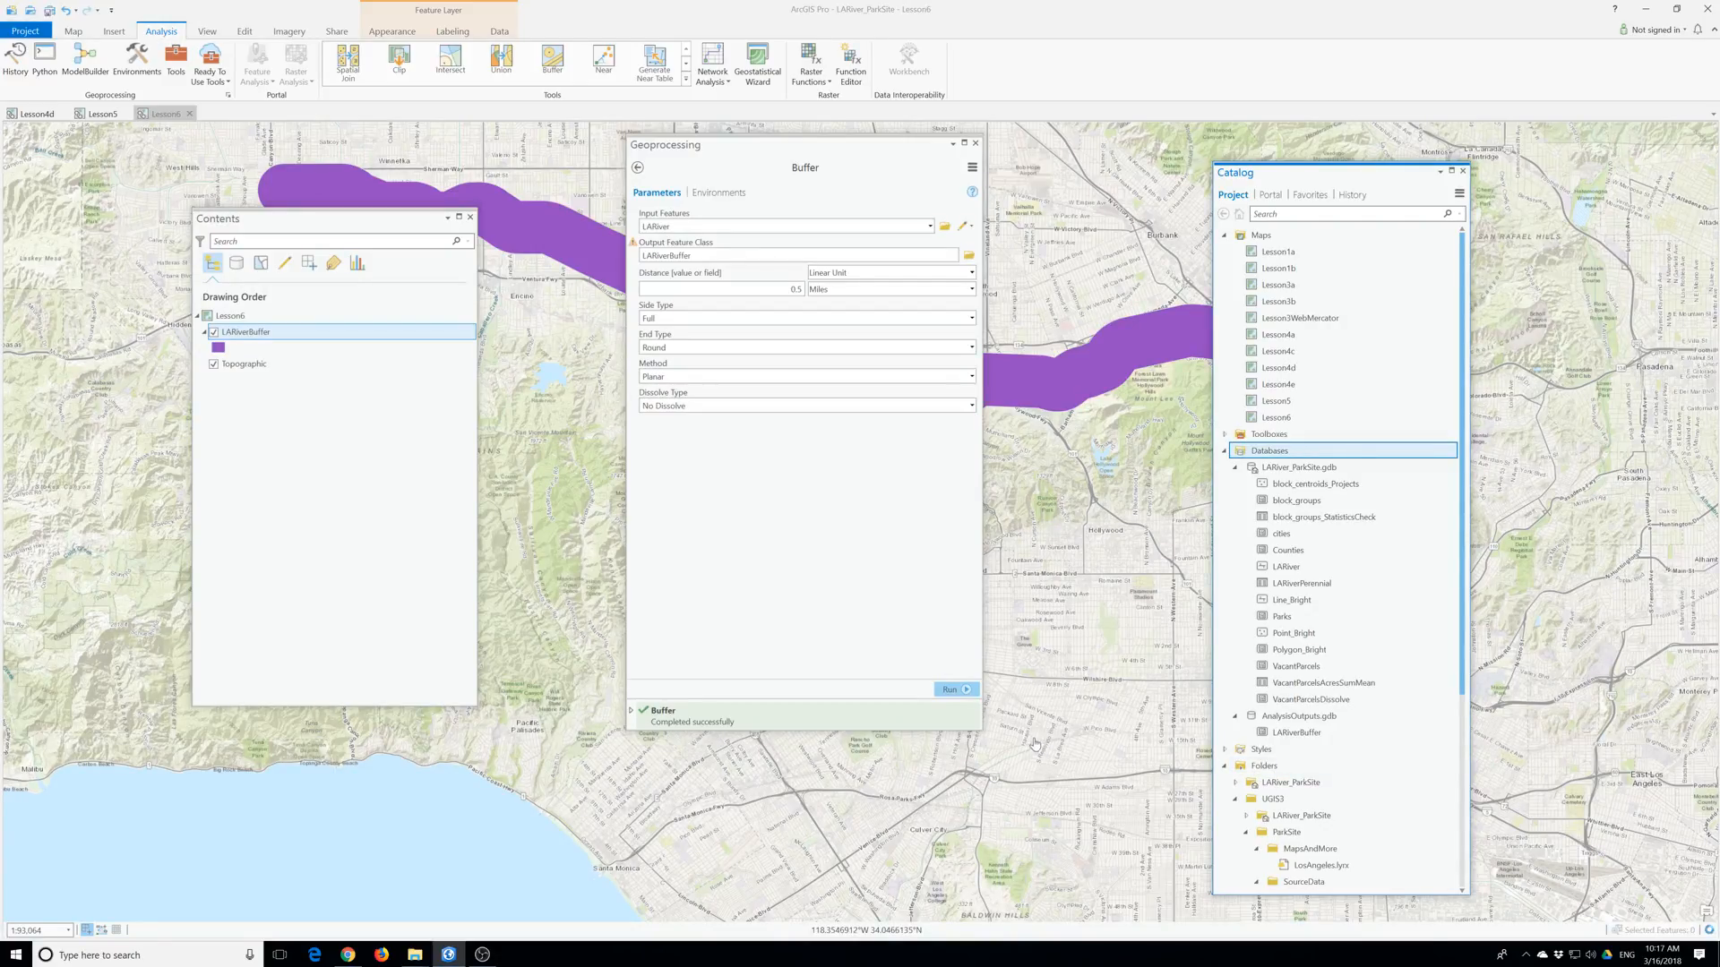
mouse_move(791, 732)
left_click(634, 246)
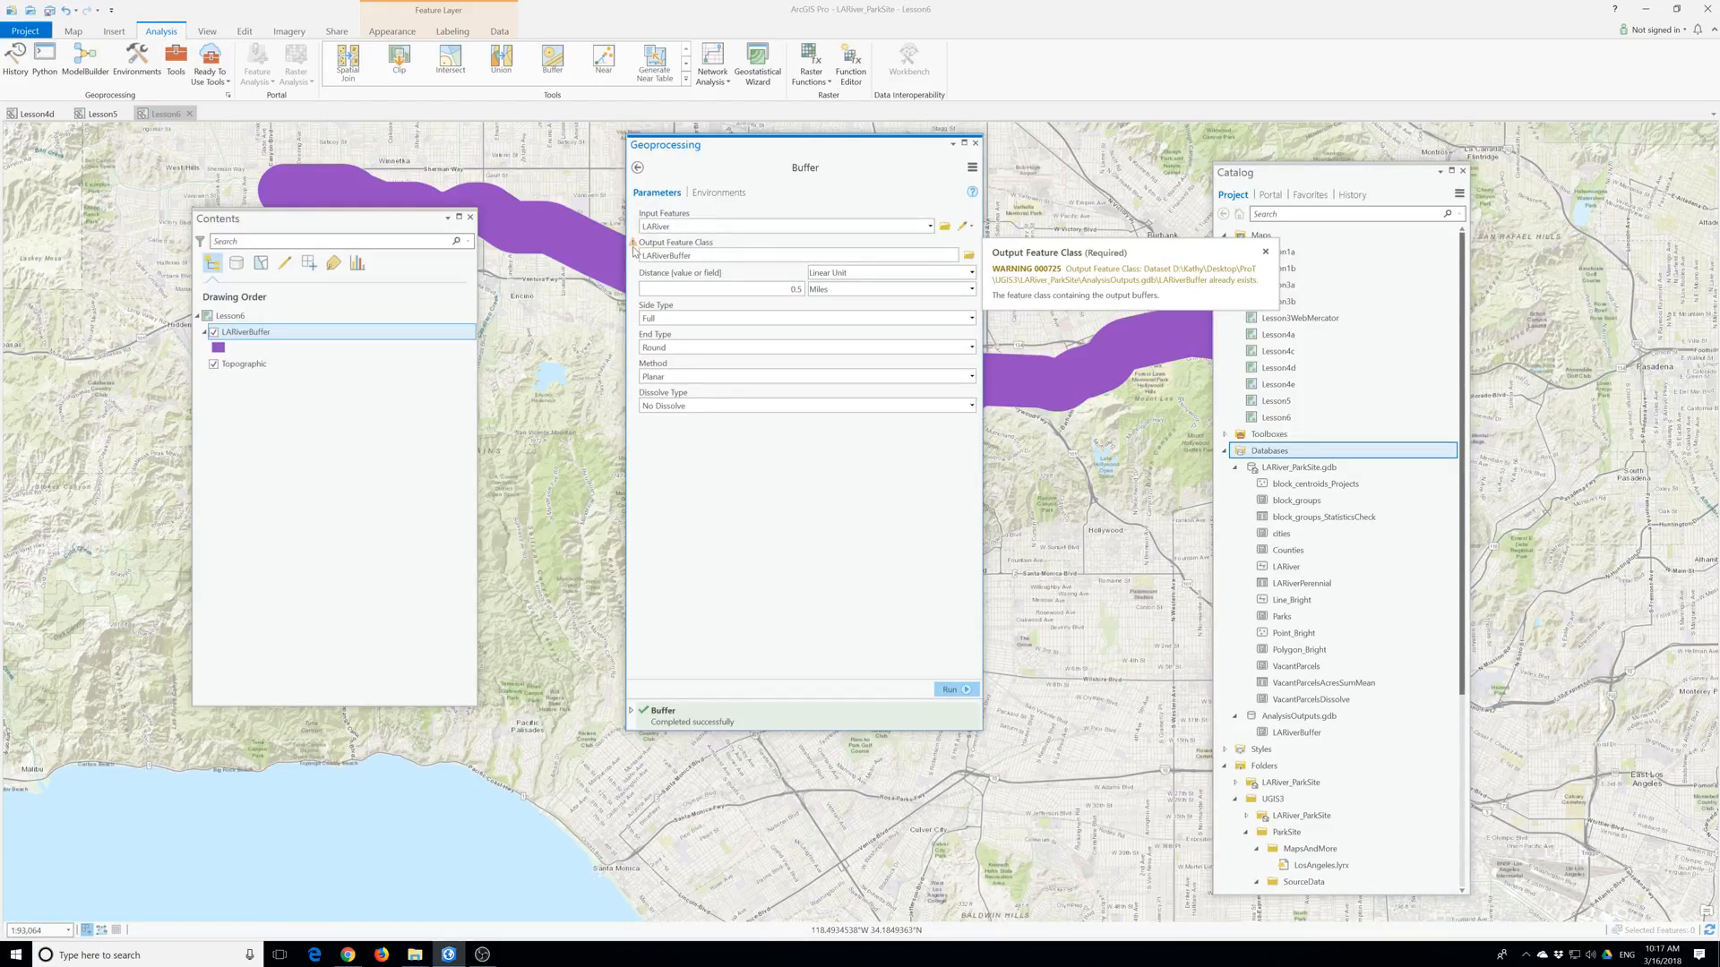
mouse_move(634, 274)
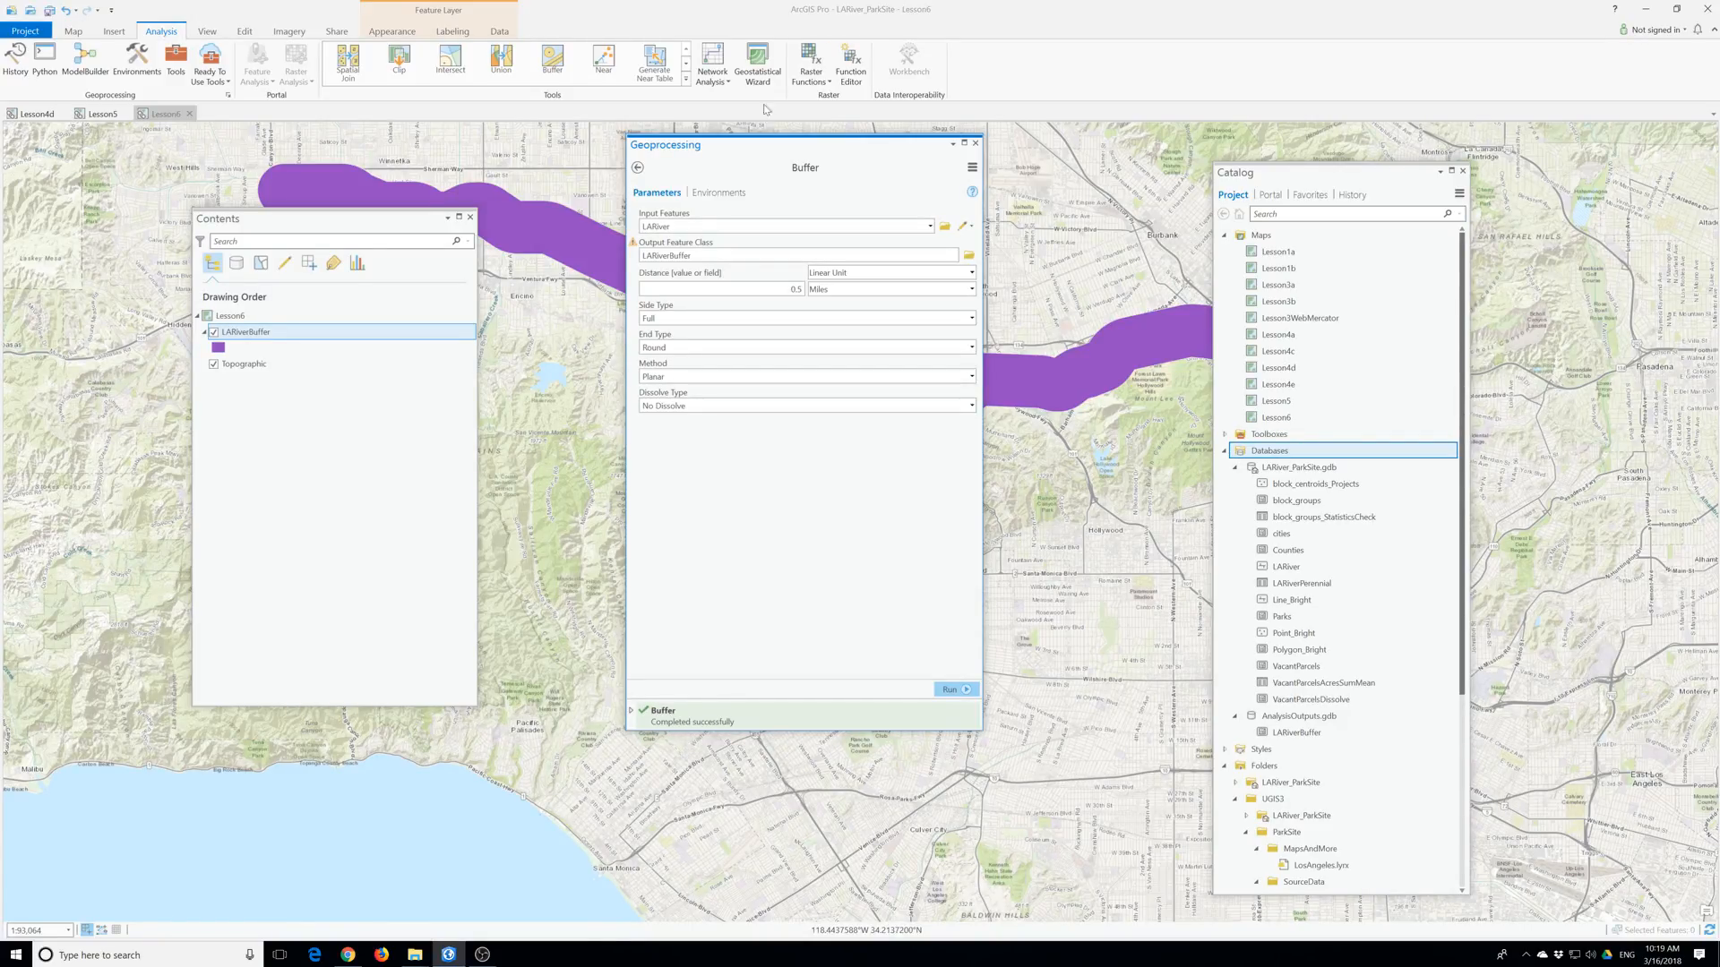
Open the Buffer tool's online help page in Chrome.
left_click(972, 192)
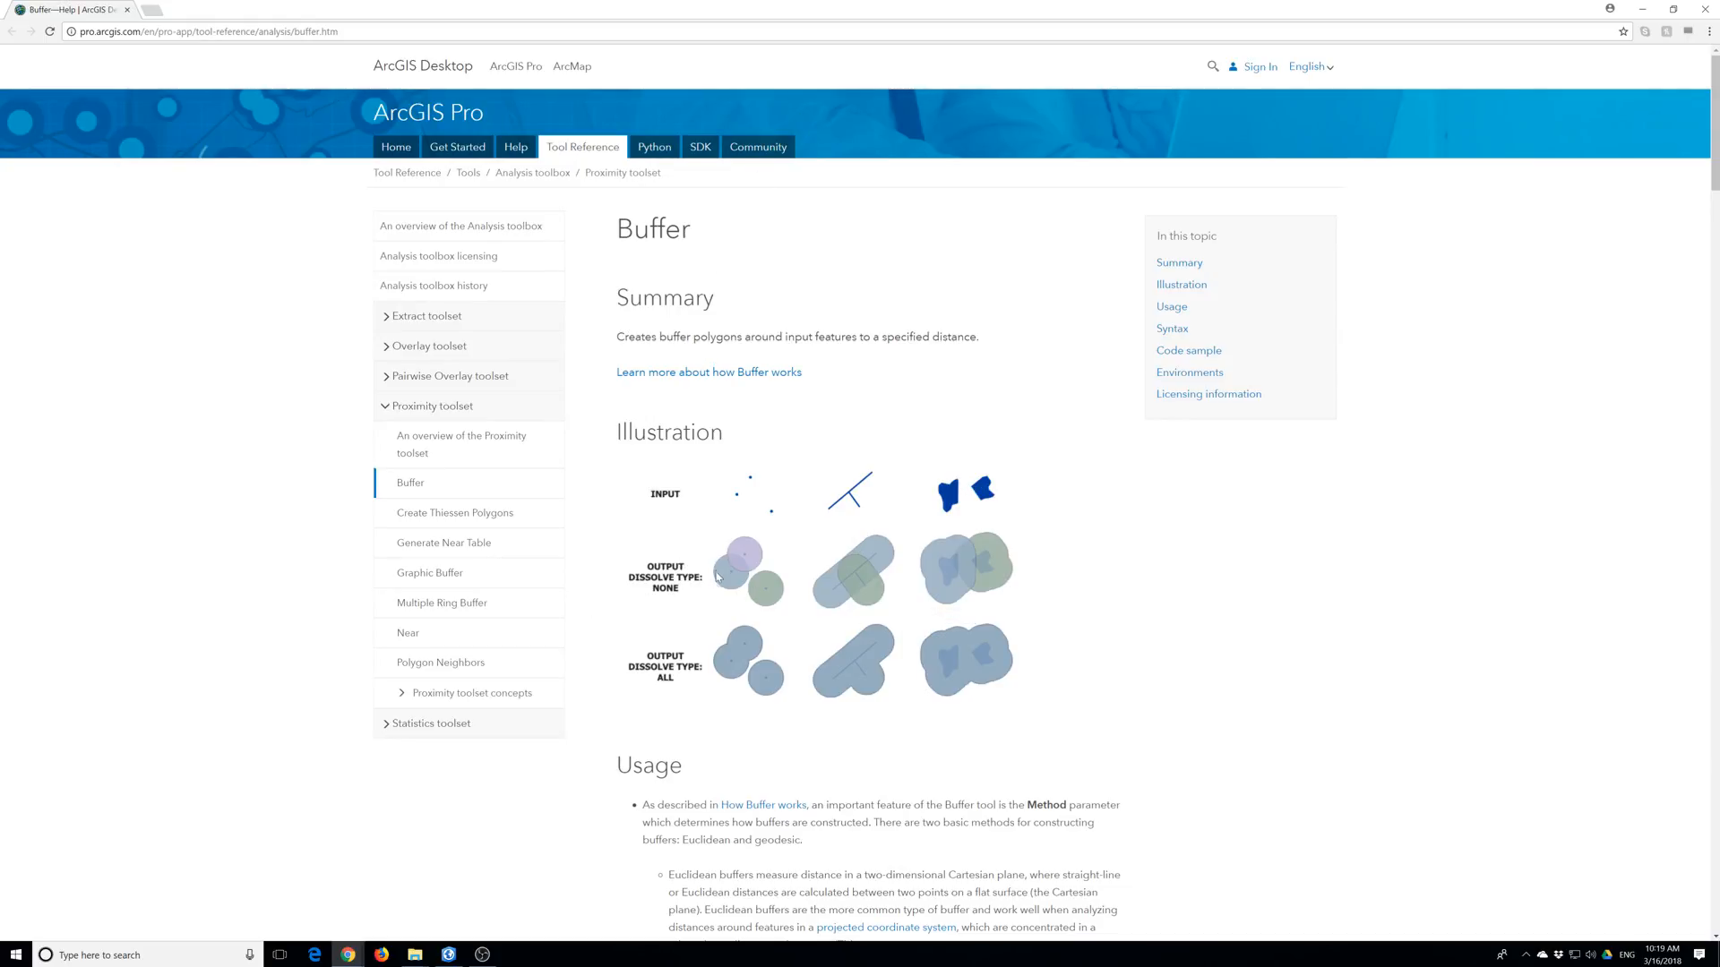
mouse_move(414, 955)
left_click(448, 954)
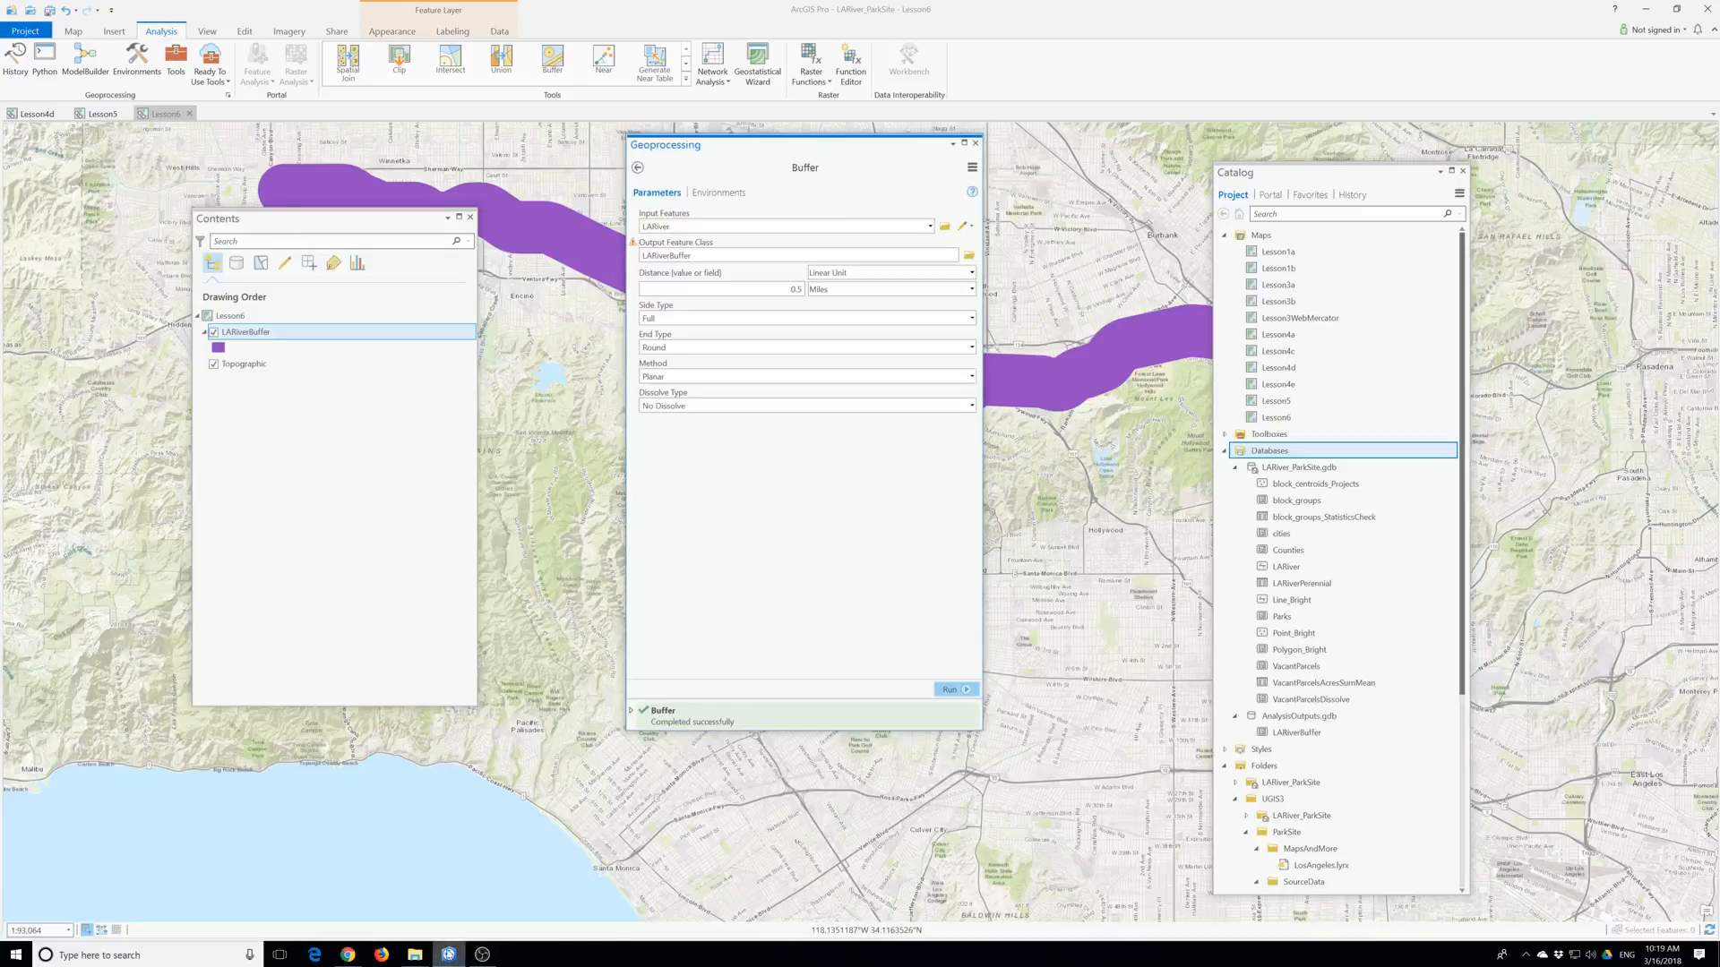
left_click(79, 32)
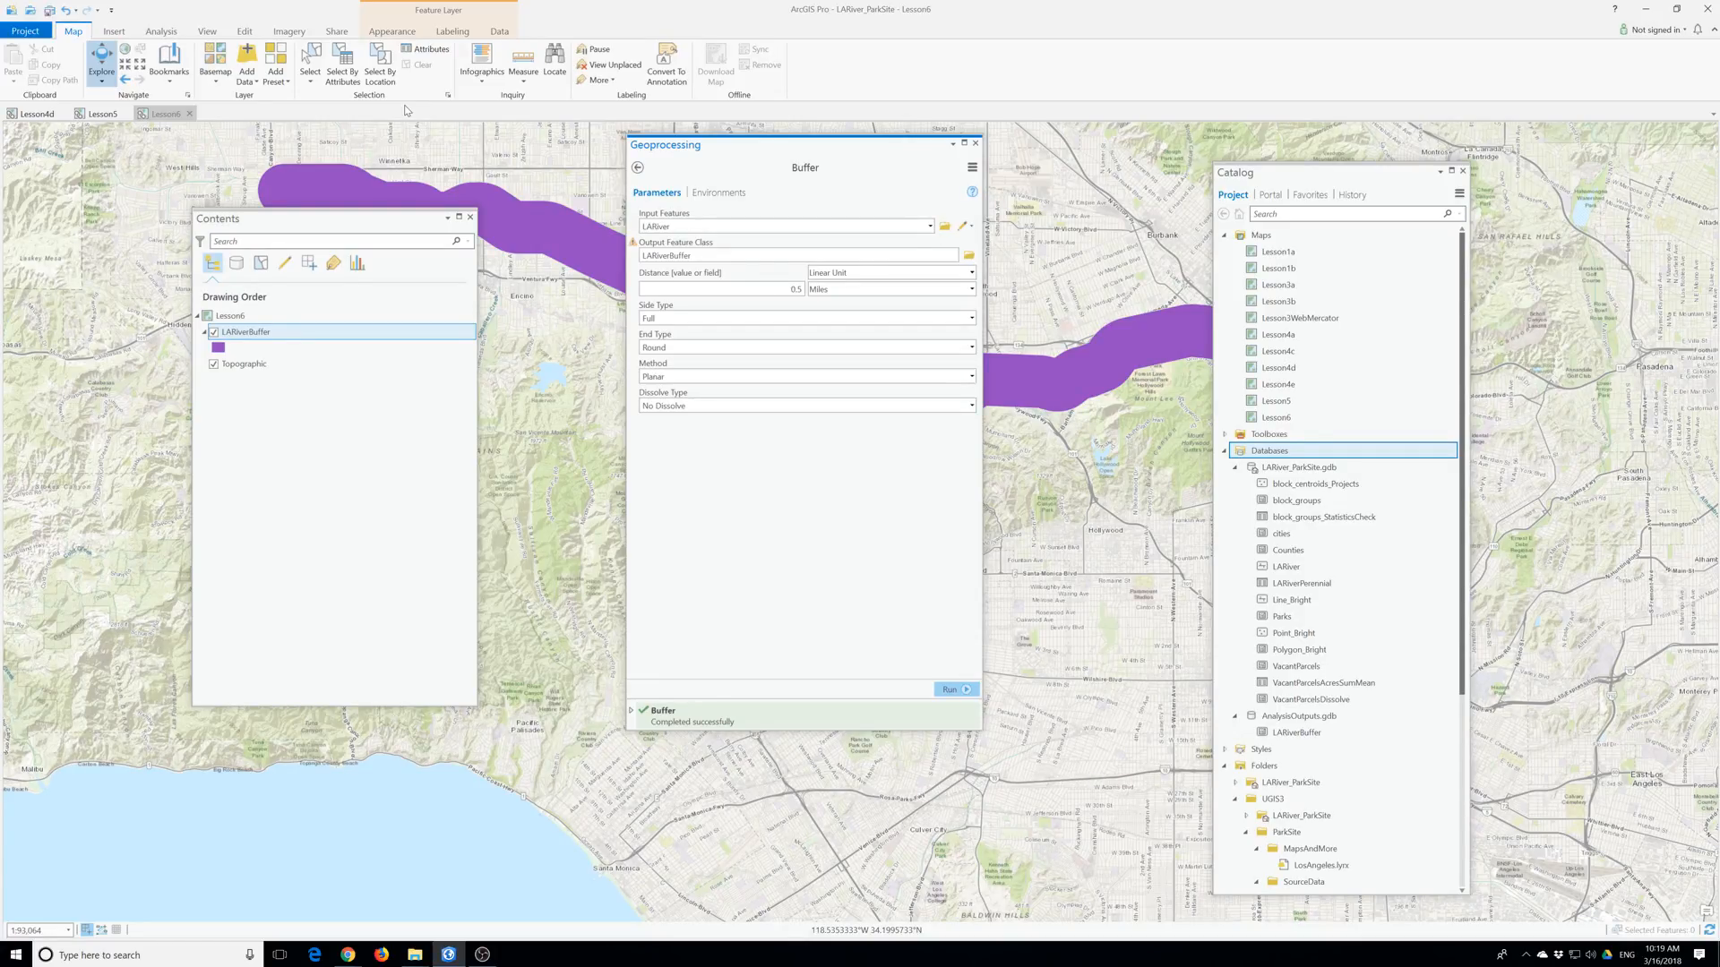
left_click(349, 954)
left_click(376, 911)
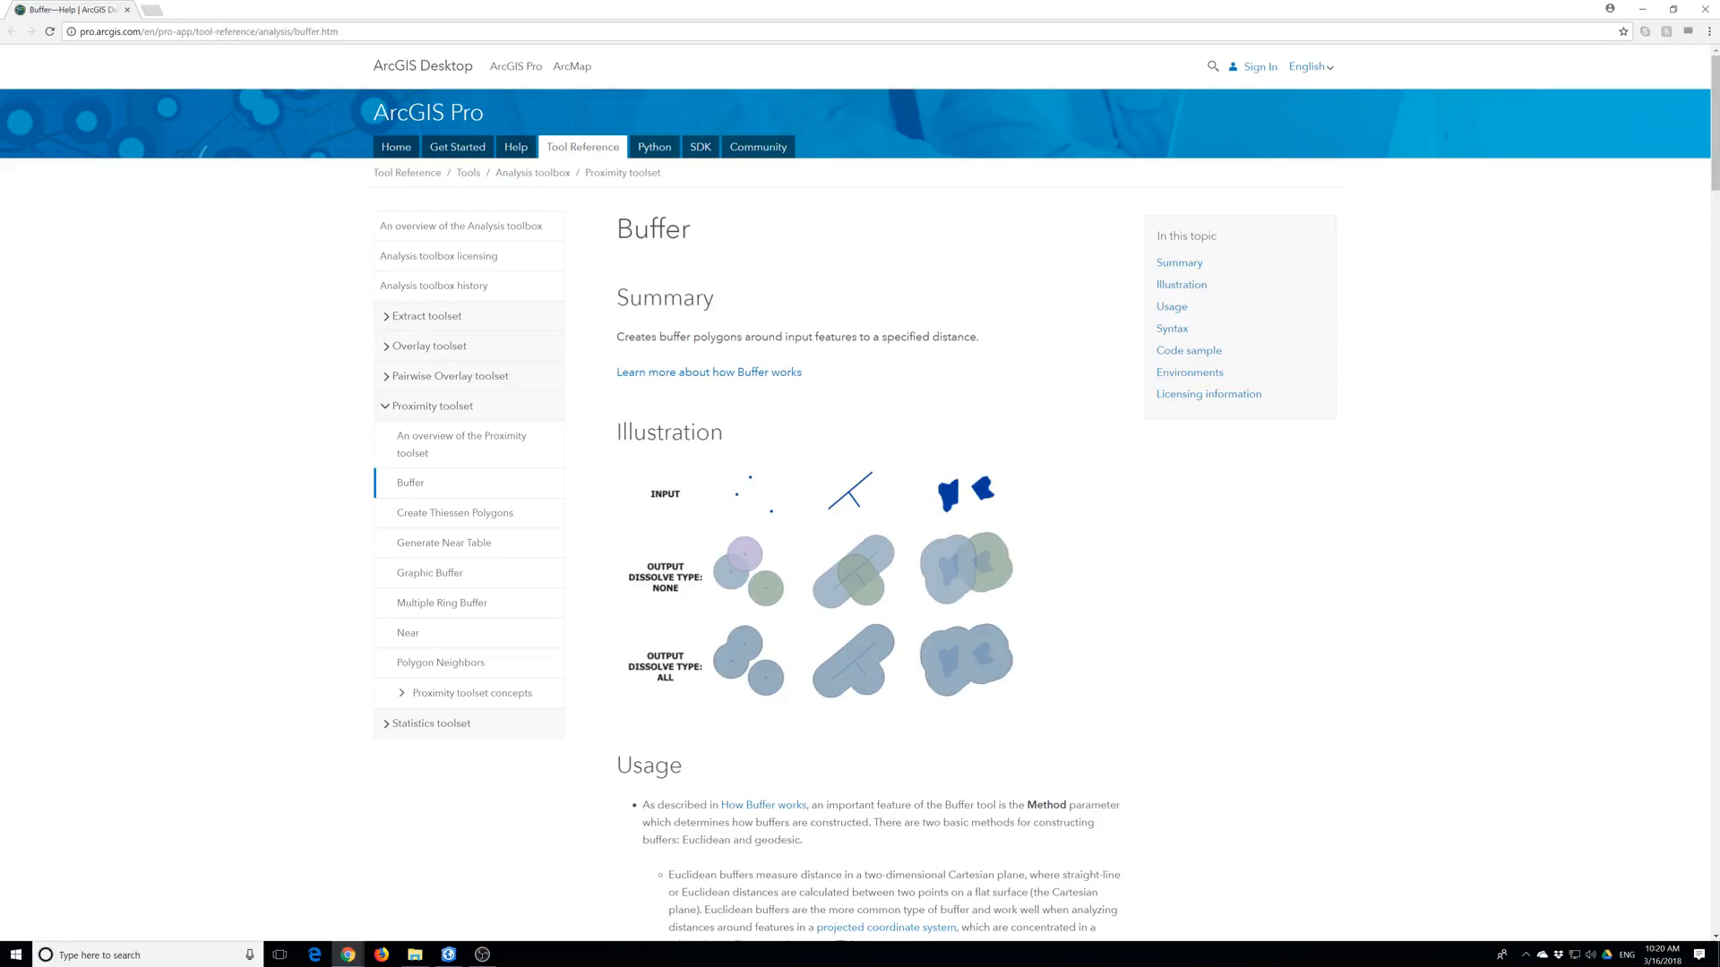
Search the tool reference for 'create Thiessen polygon'.
left_click(1214, 68)
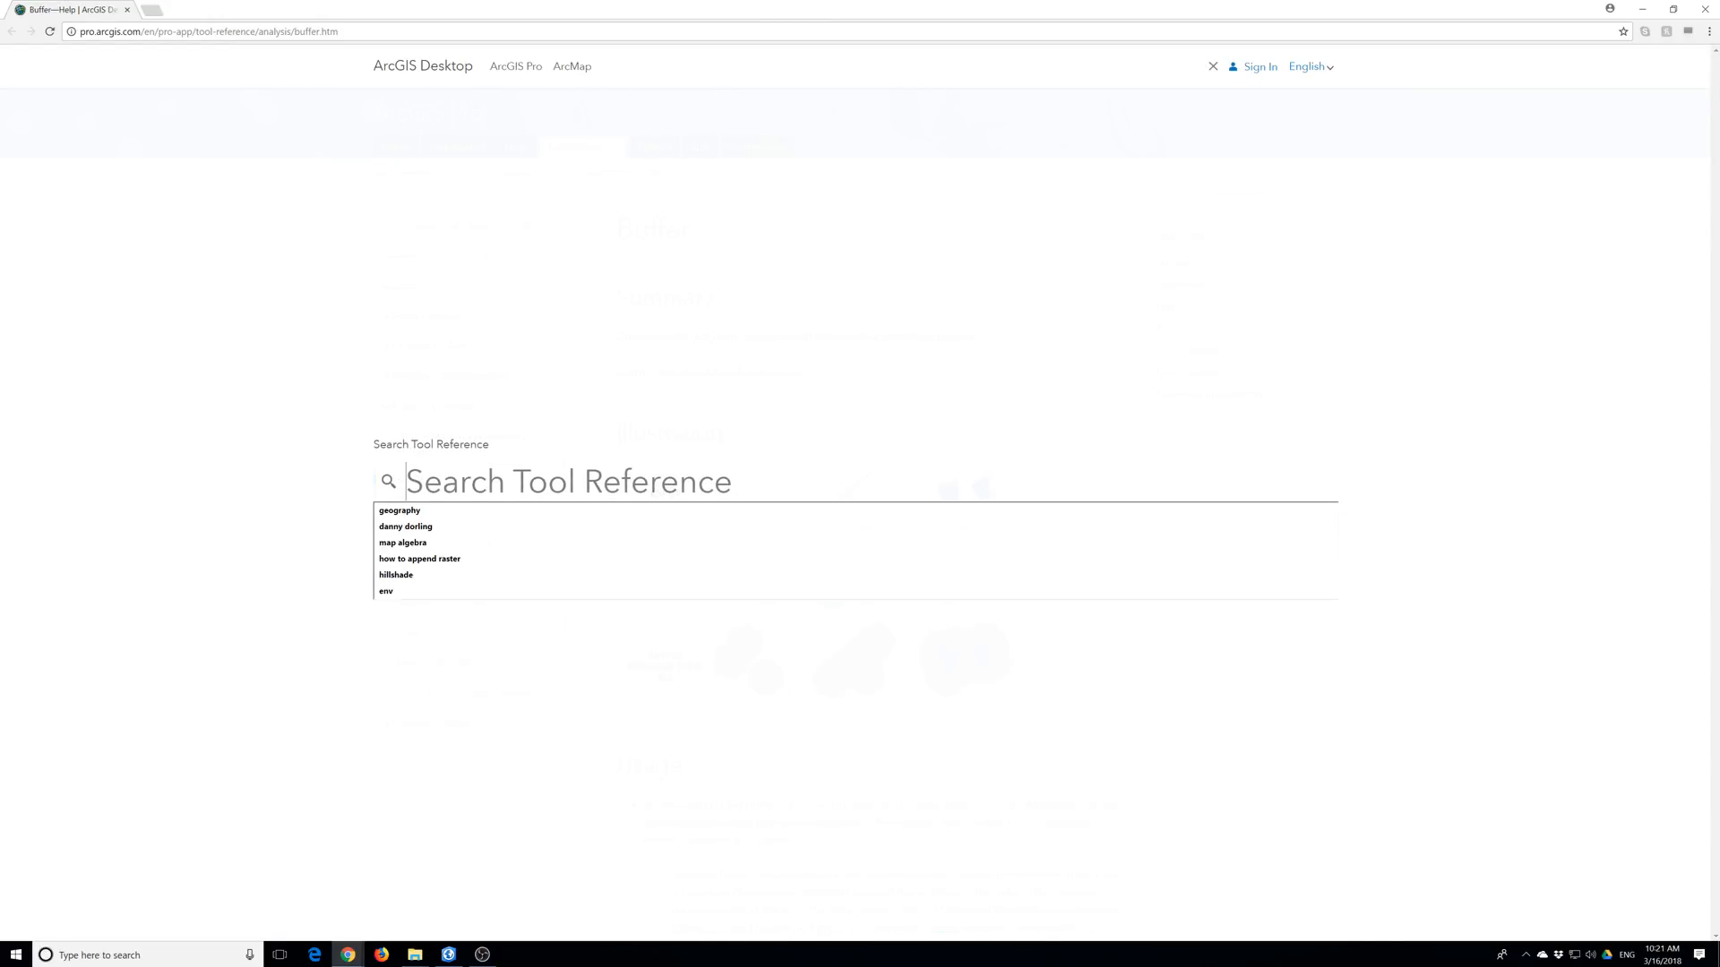
type("create")
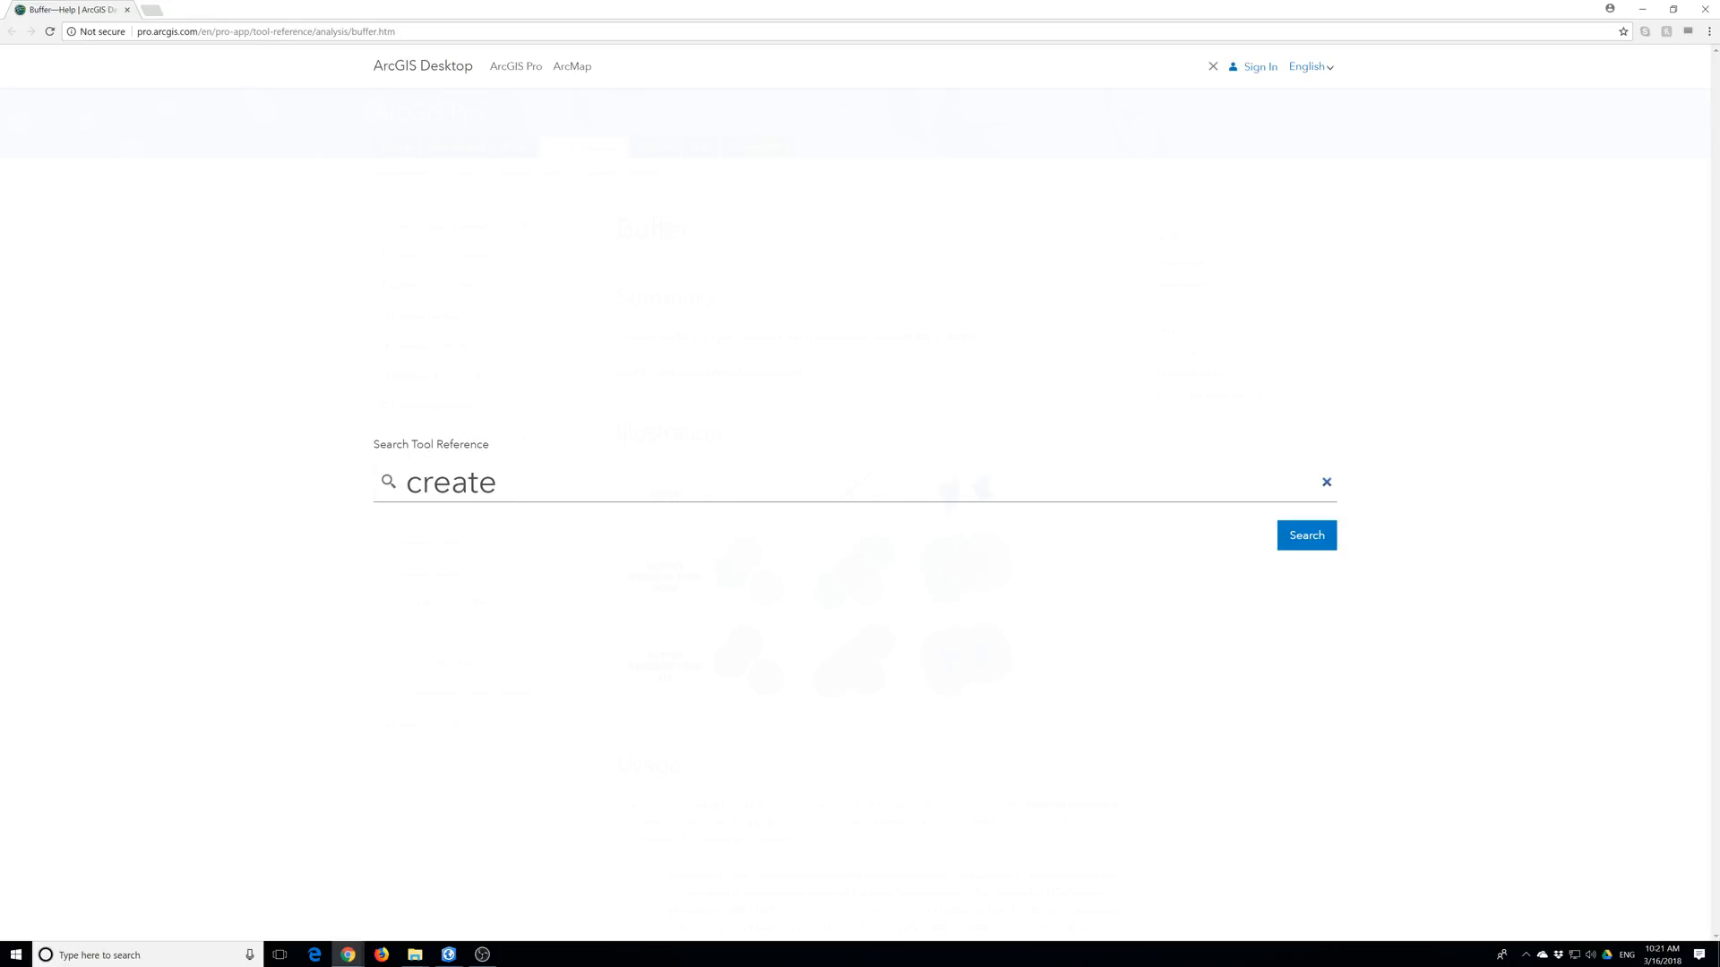
type(" Thieseen po")
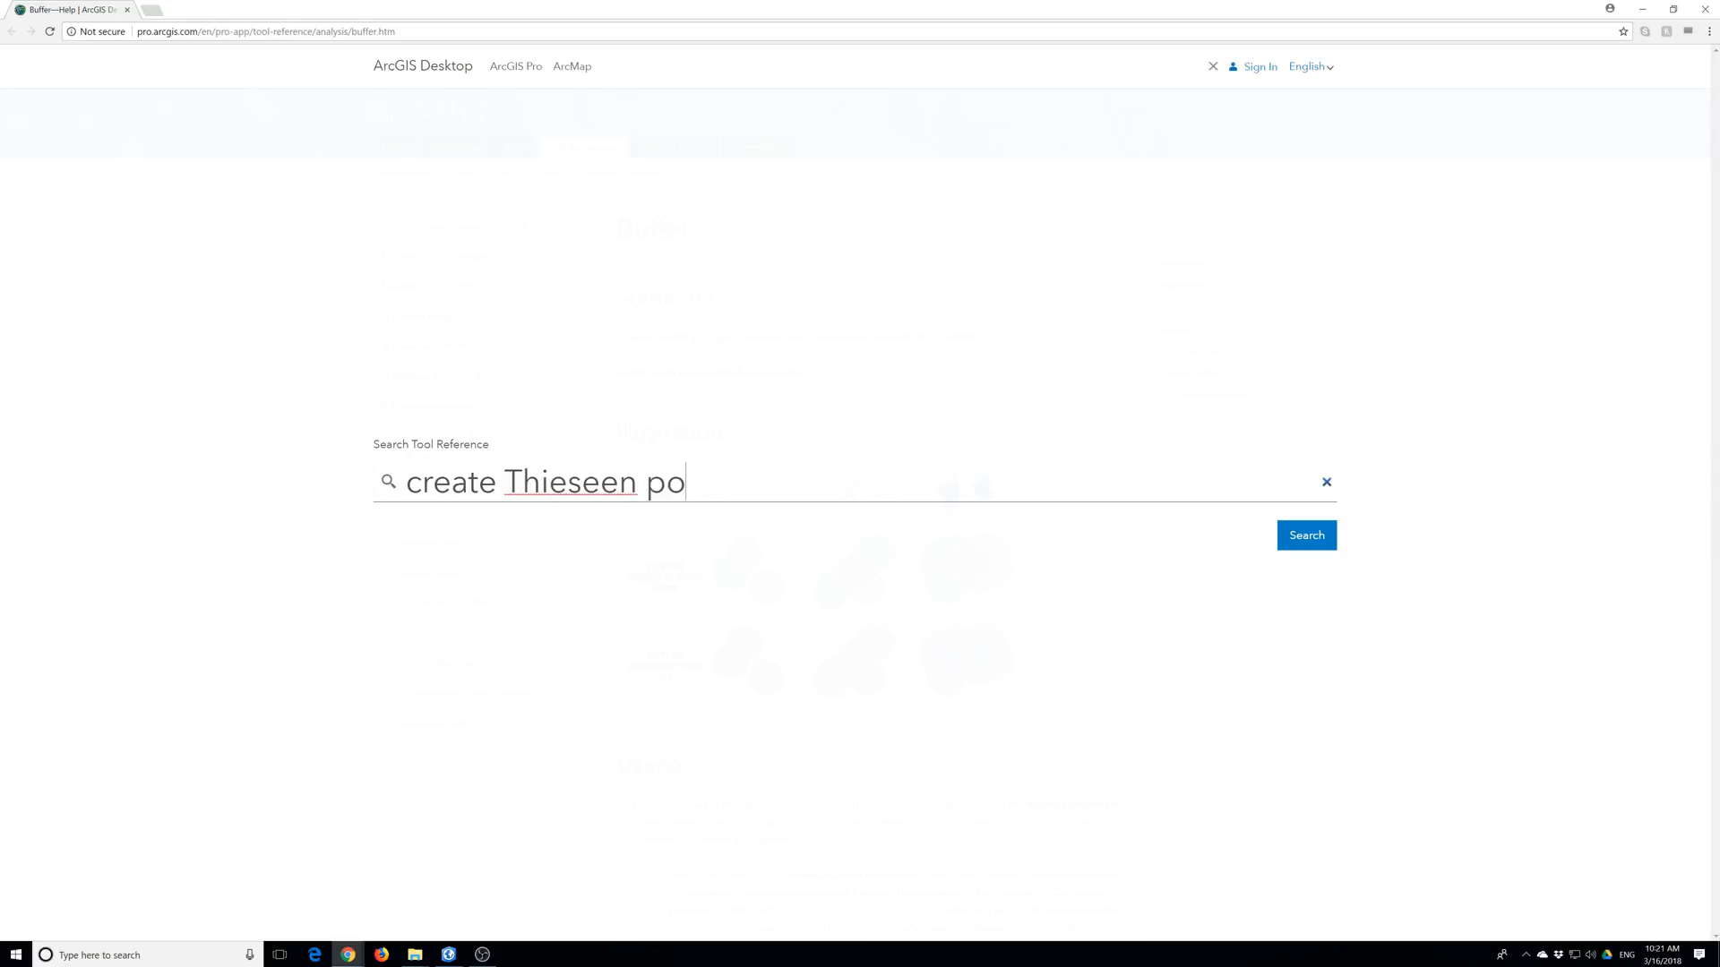
type("lyg")
key("BackSpace")
key("BackSpace")
key("BackSpace")
key("BackSpace")
key("BackSpace")
key("BackSpace")
key("BackSpace")
key("BackSpace")
key("BackSpace")
type("sen")
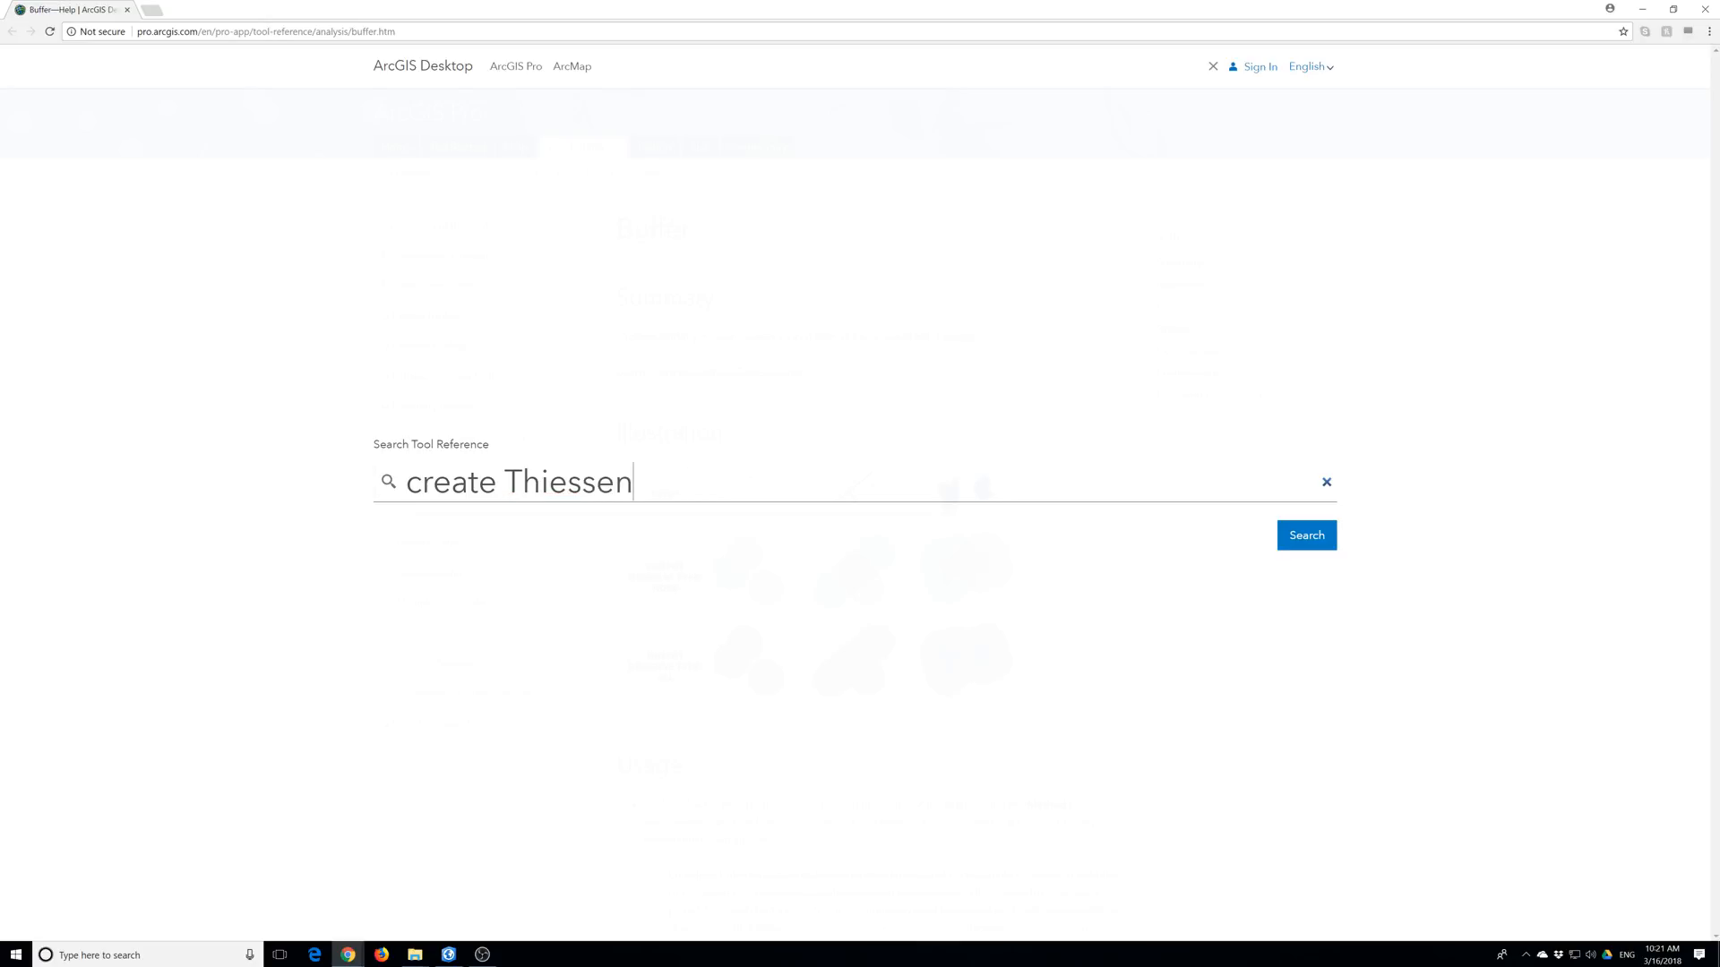
type(" polygon")
key("Return")
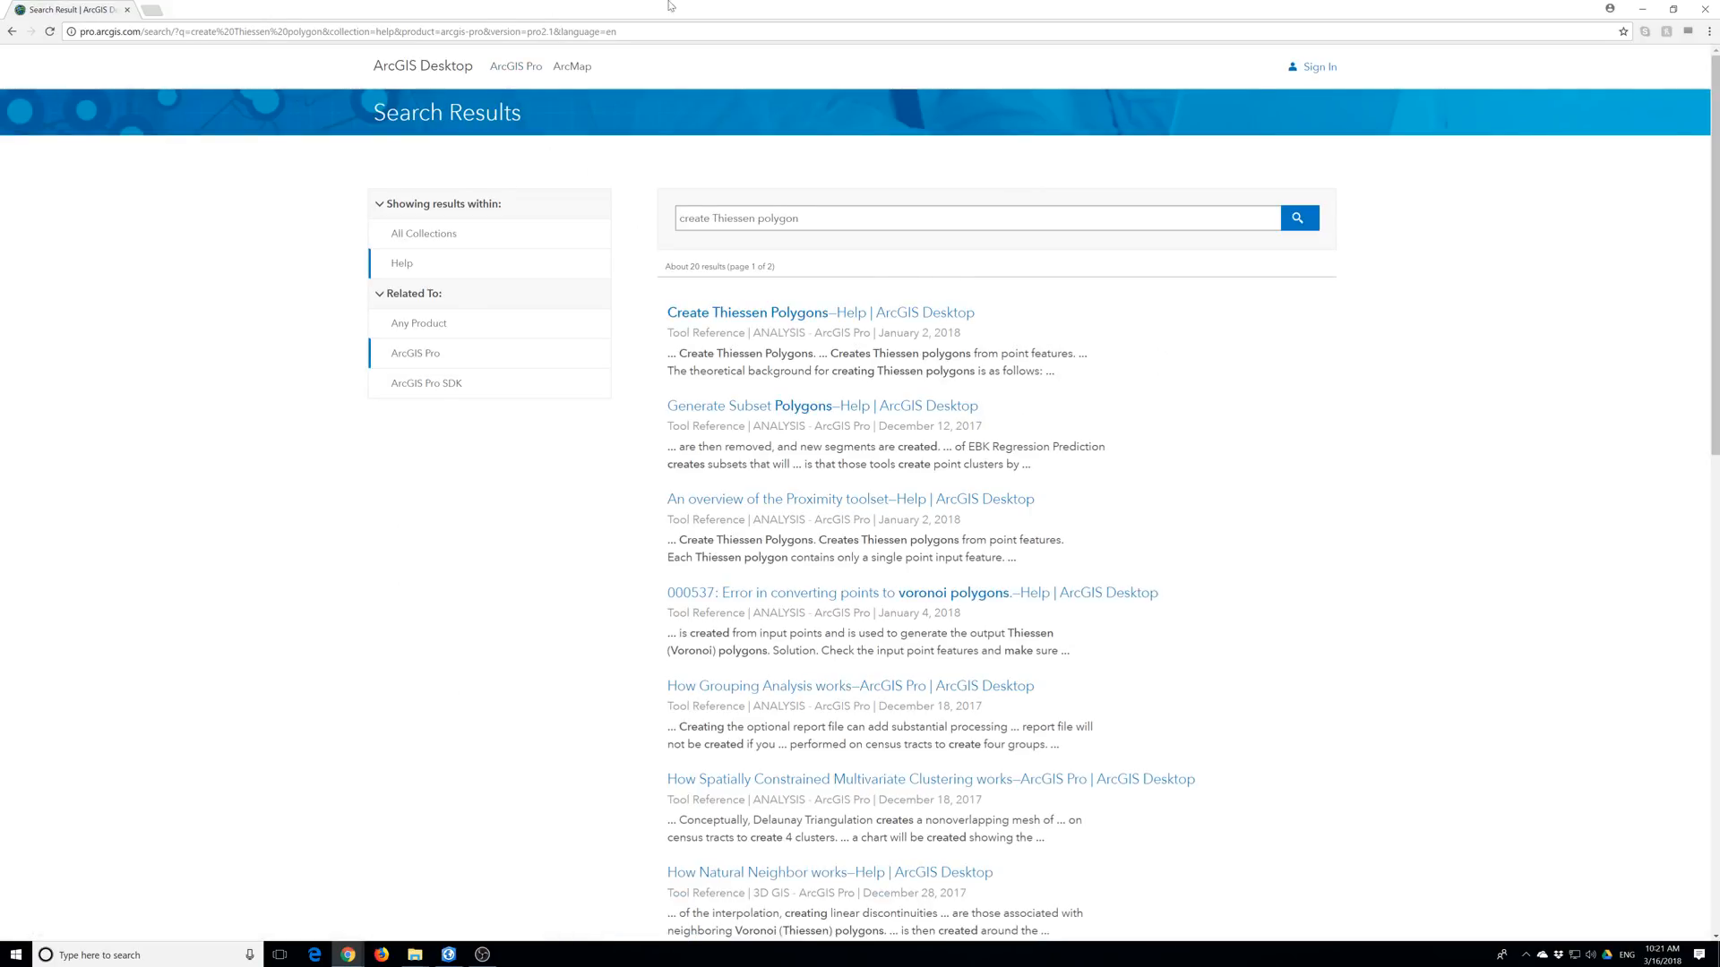
Open the Create Thiessen Polygons result's help page.
left_click(746, 312)
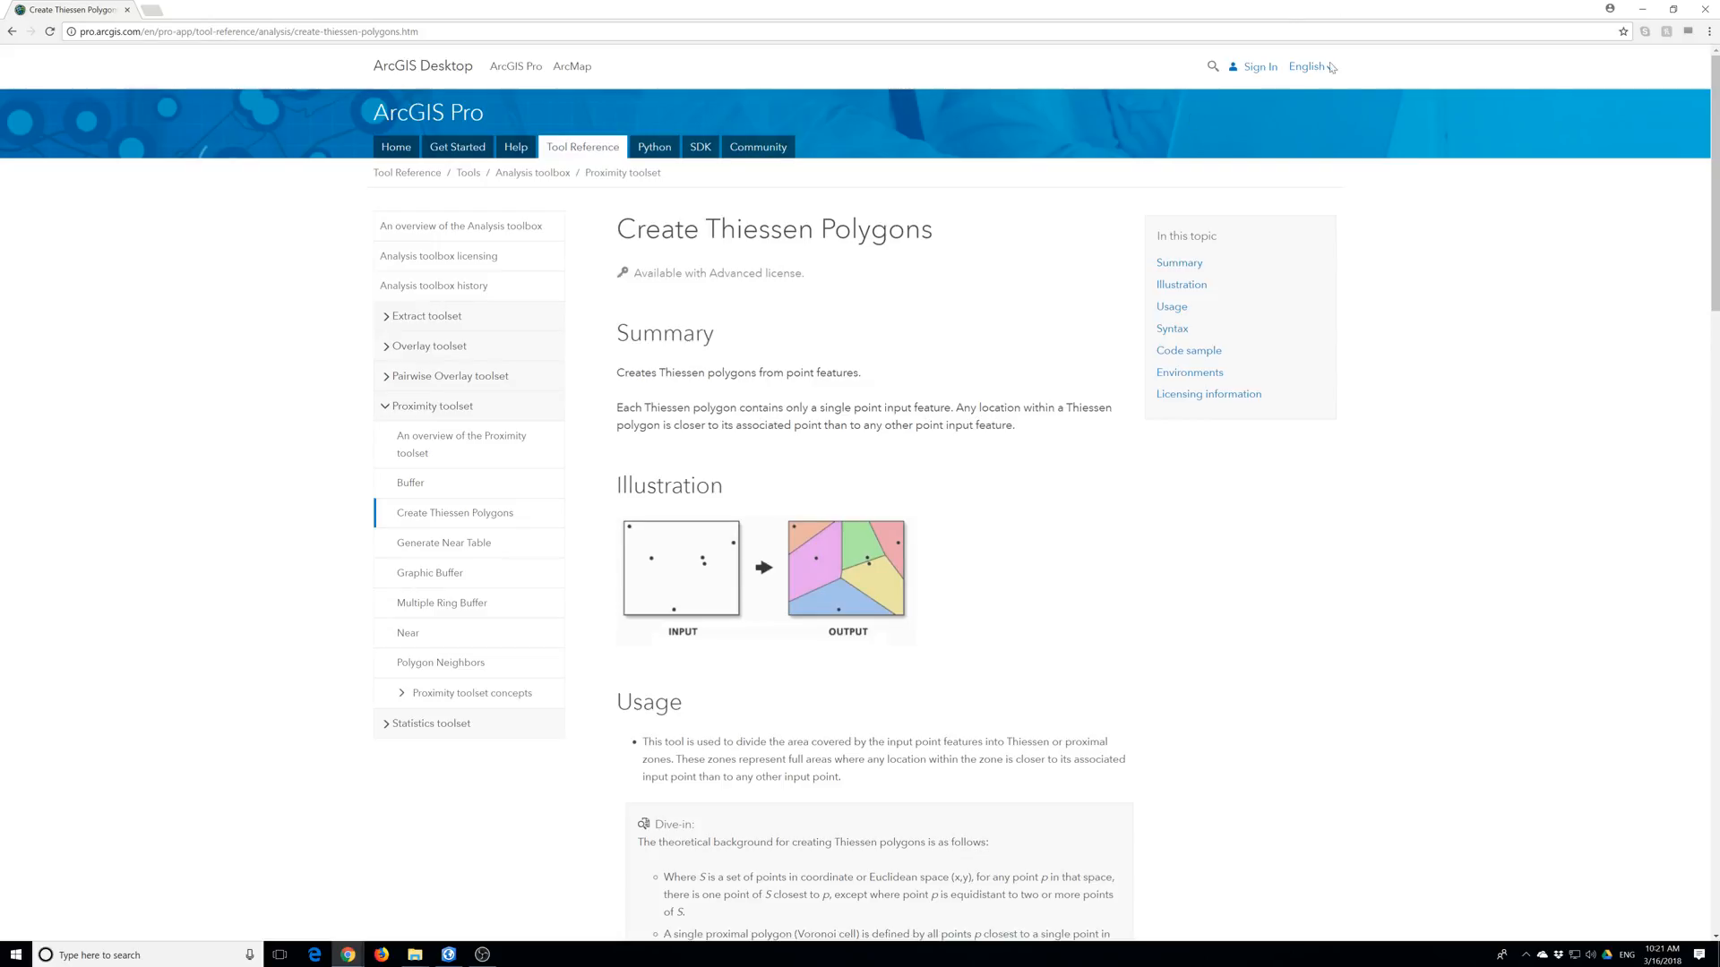
Open the Near tool help page from the Proximity toolset.
left_click(418, 645)
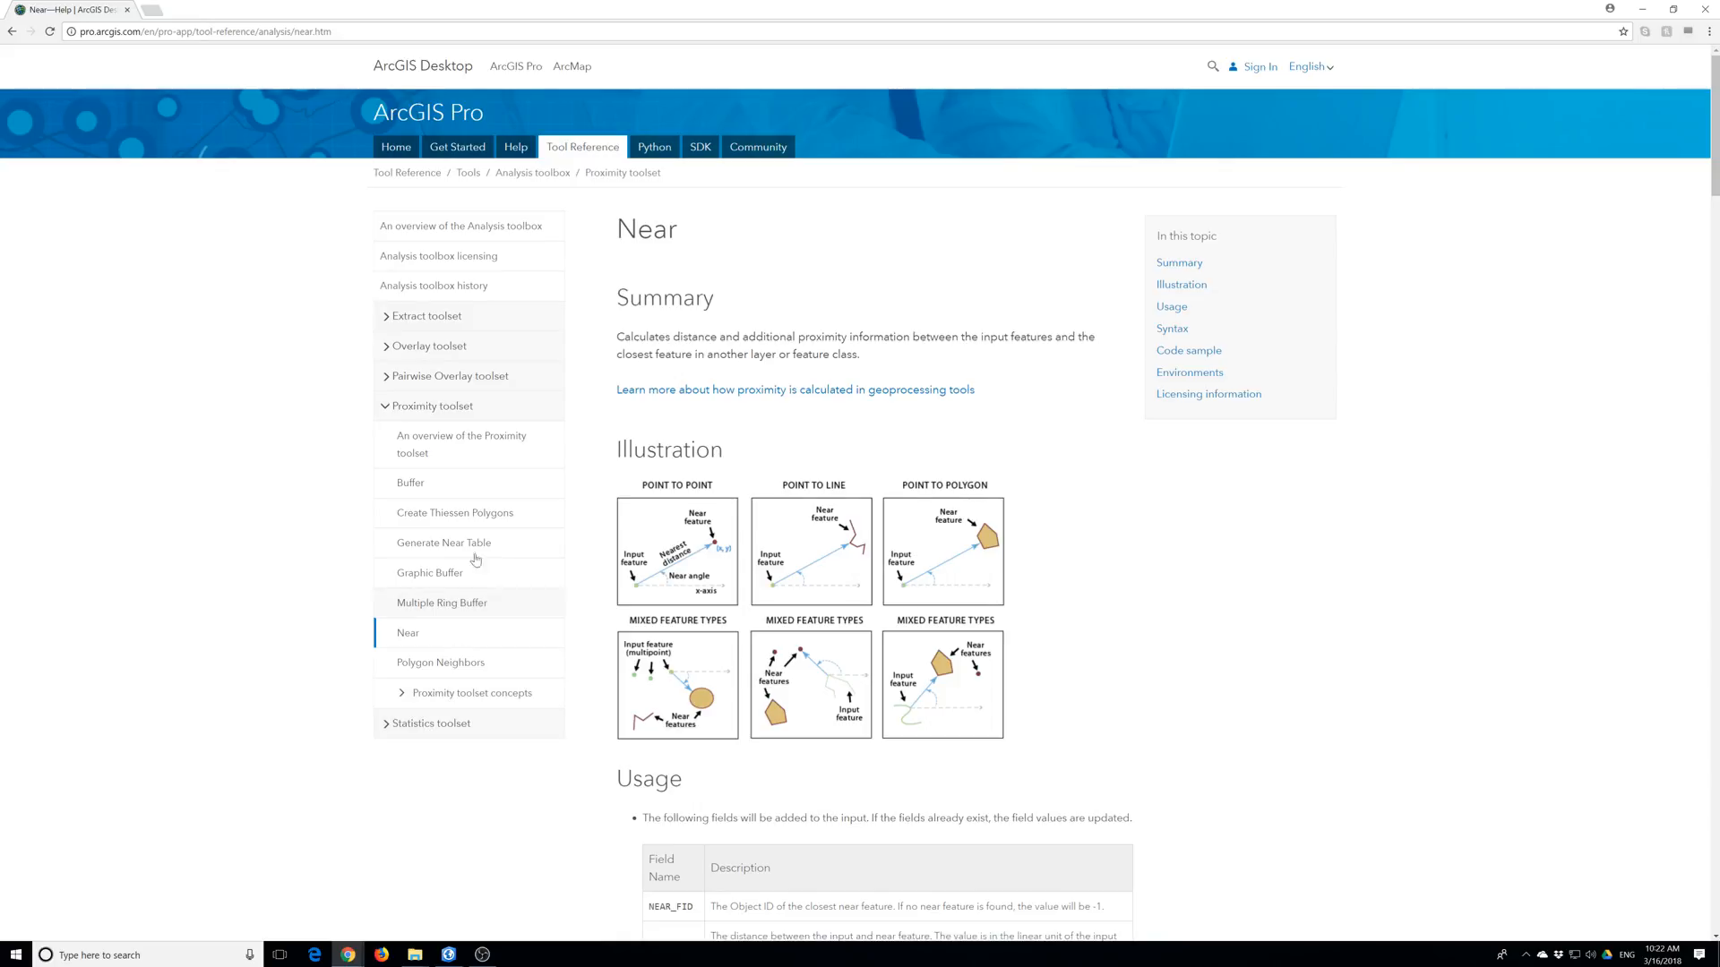
Expand the Overlay toolset to list Erase, Identity, Intersect, Spatial Join, Union and Update.
left_click(415, 349)
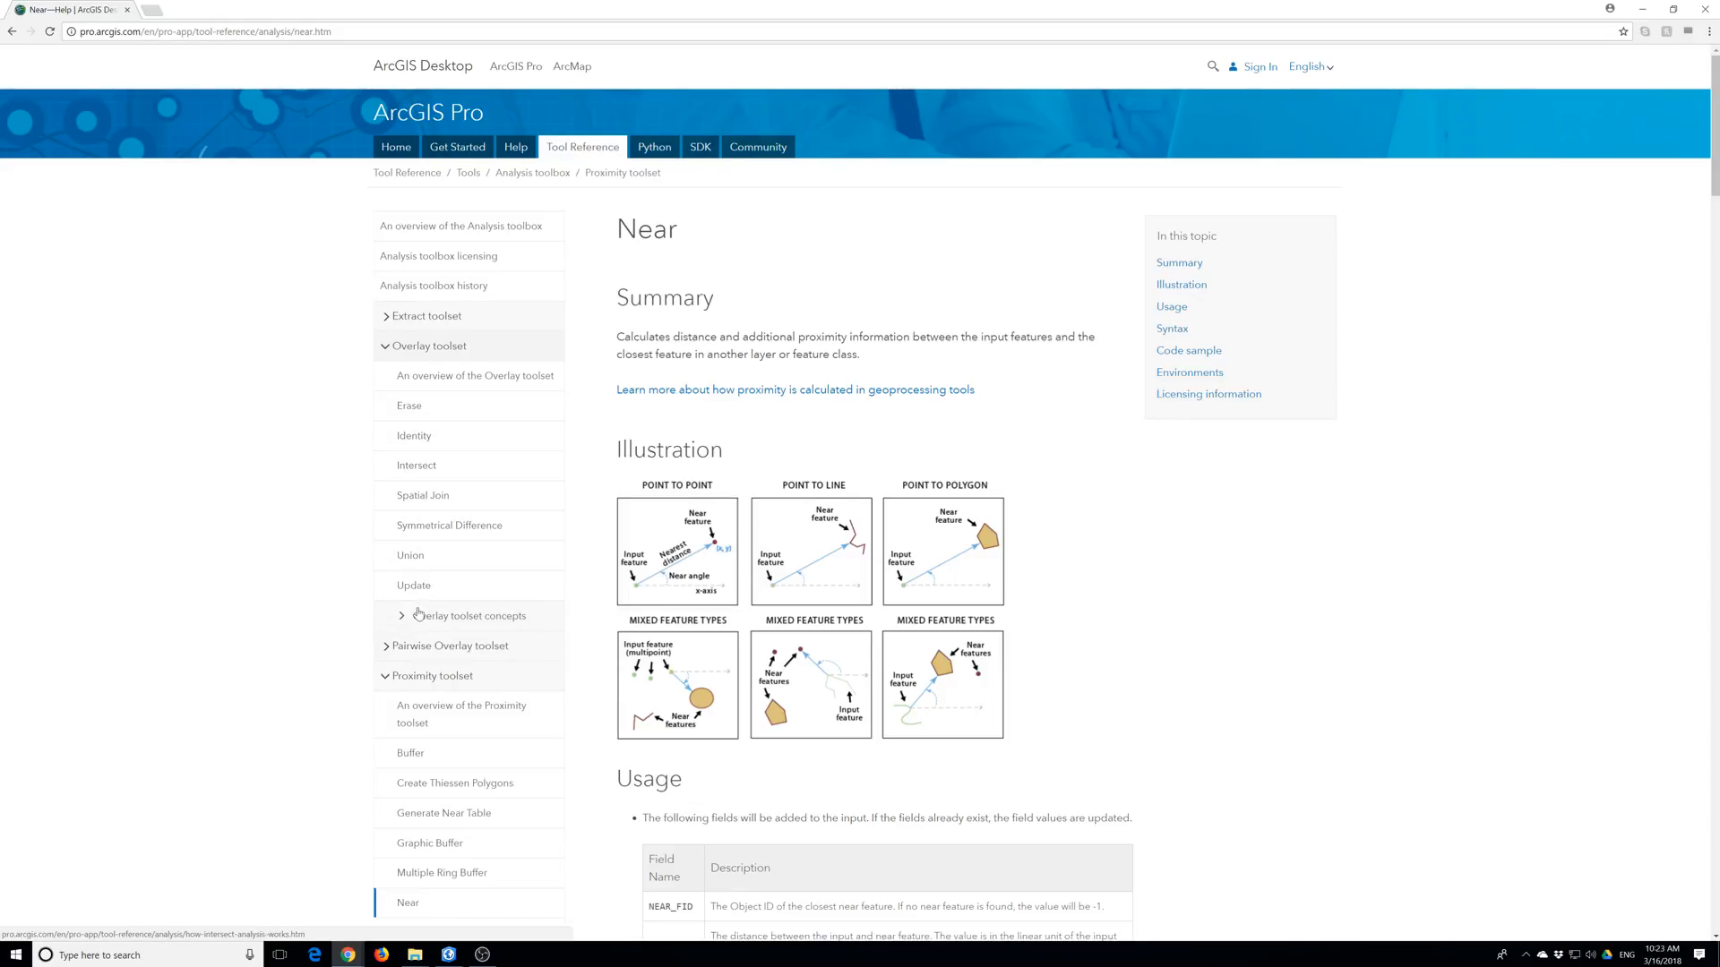
Open the Overlay toolset overview and review its table of Erase, Identity, Intersect, Spatial Join and Symmetrical Difference.
left_click(455, 386)
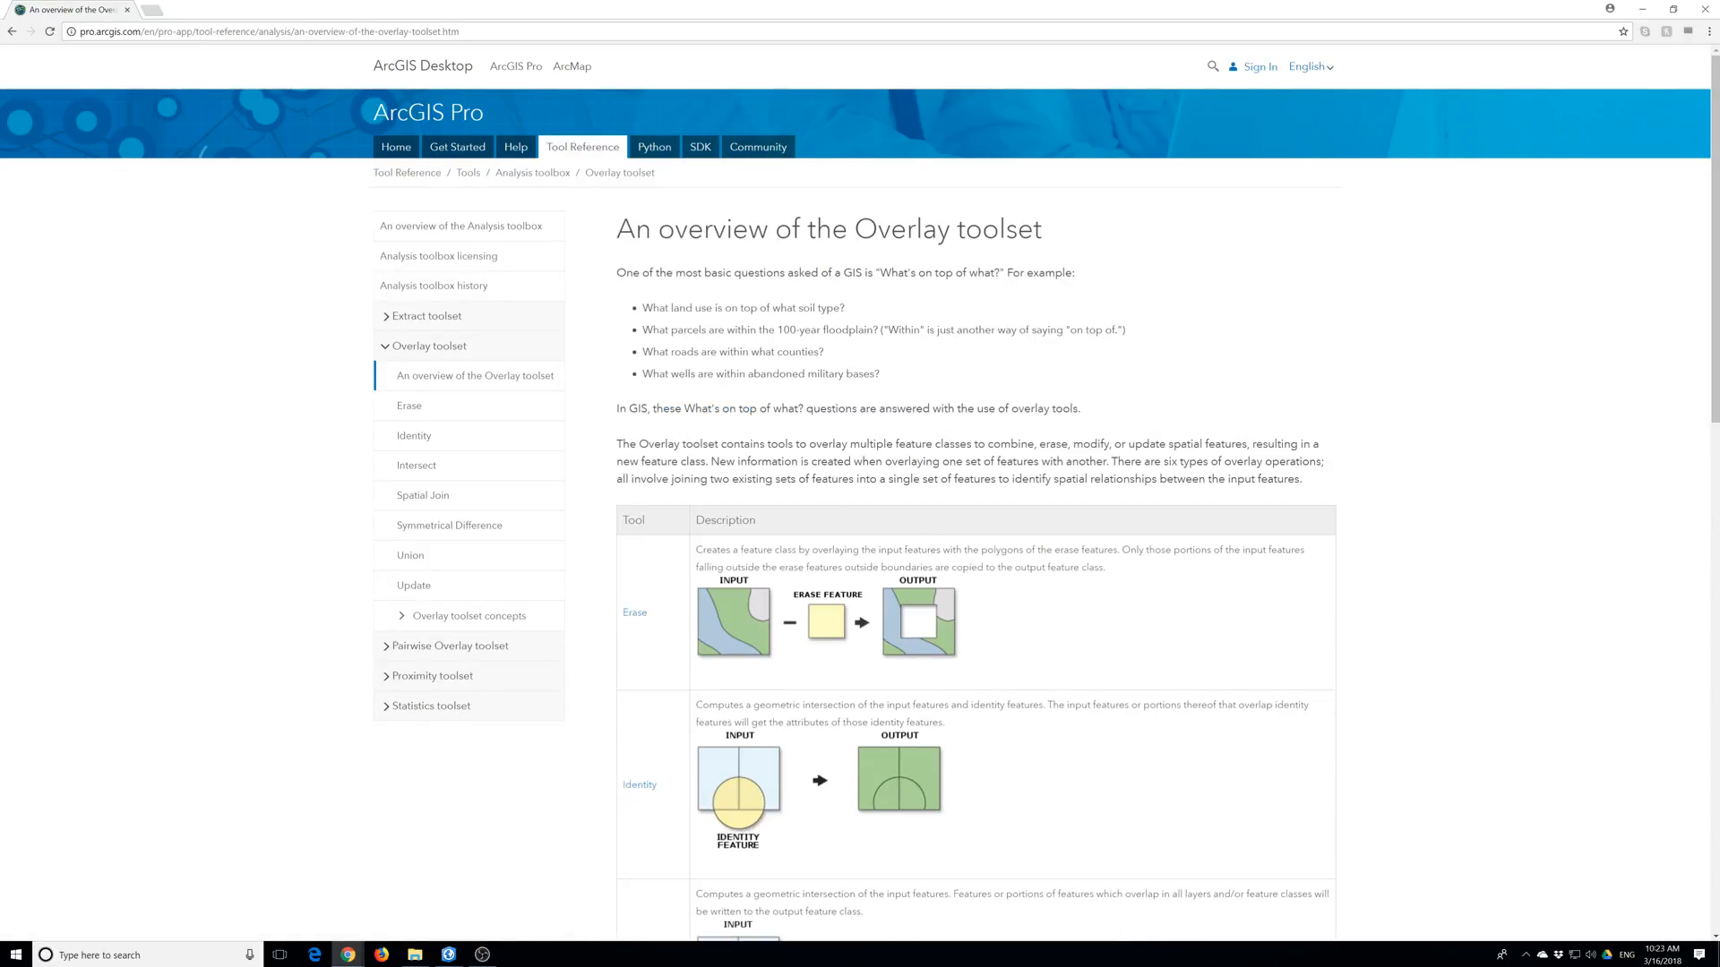
scroll(931, 549, "down", 8)
scroll(931, 549, "down", 3)
scroll(931, 549, "up", 7)
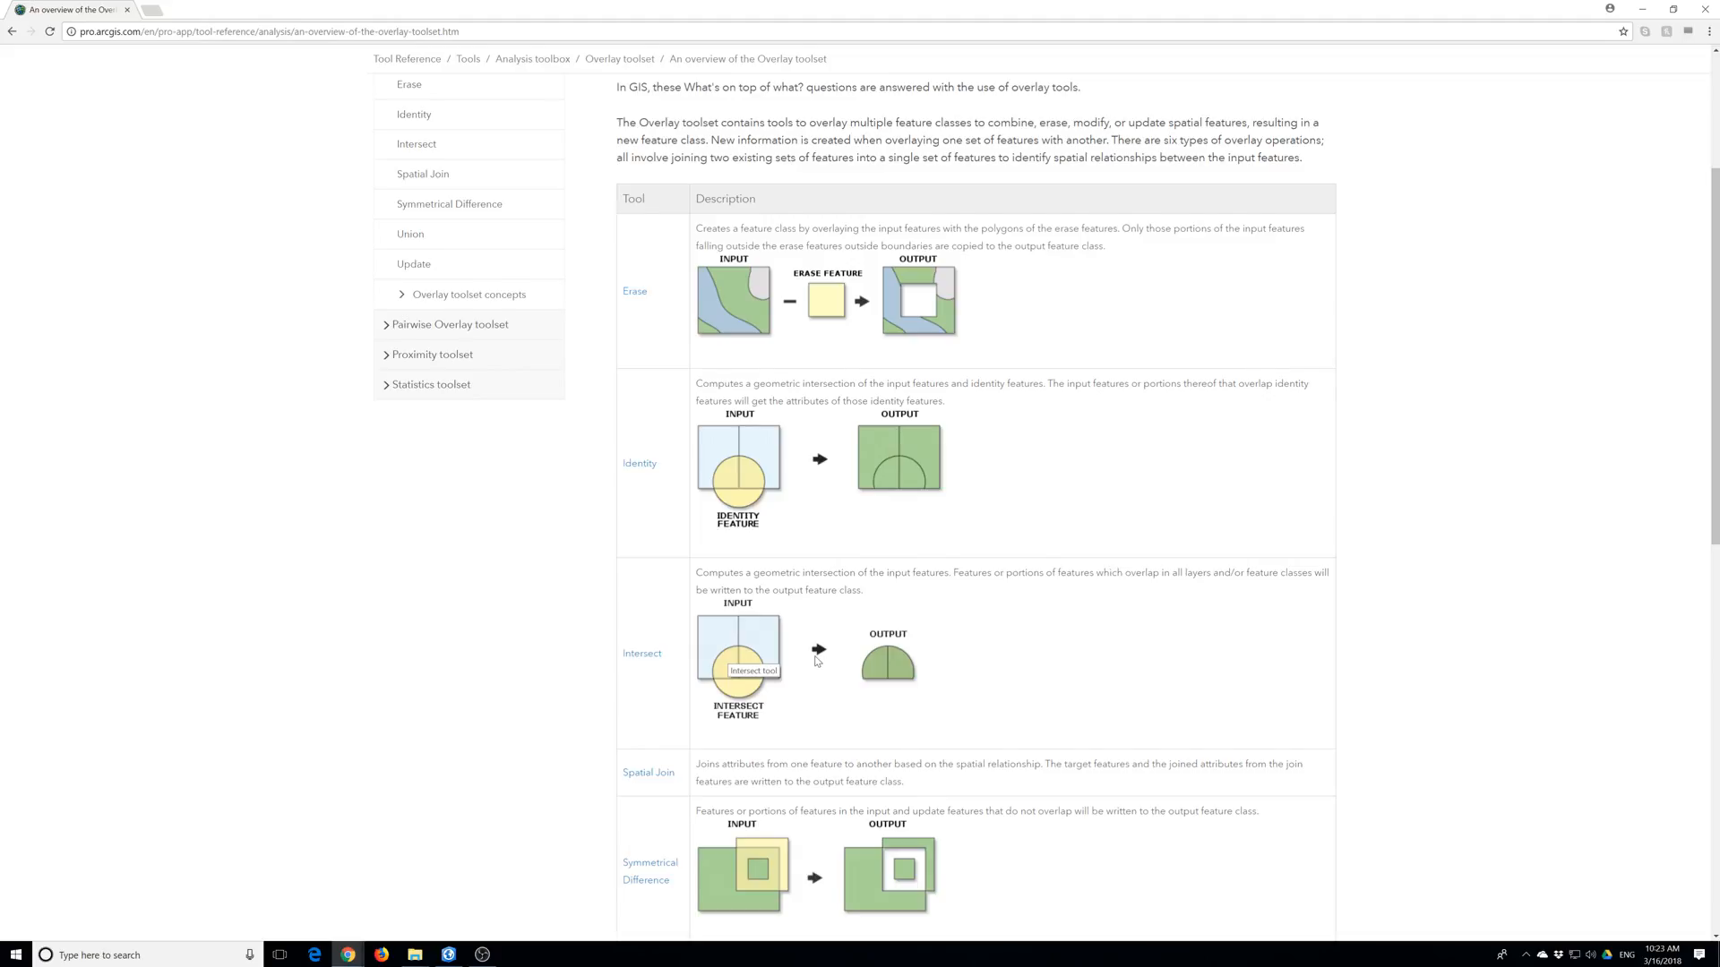
scroll(816, 661, "down", 5)
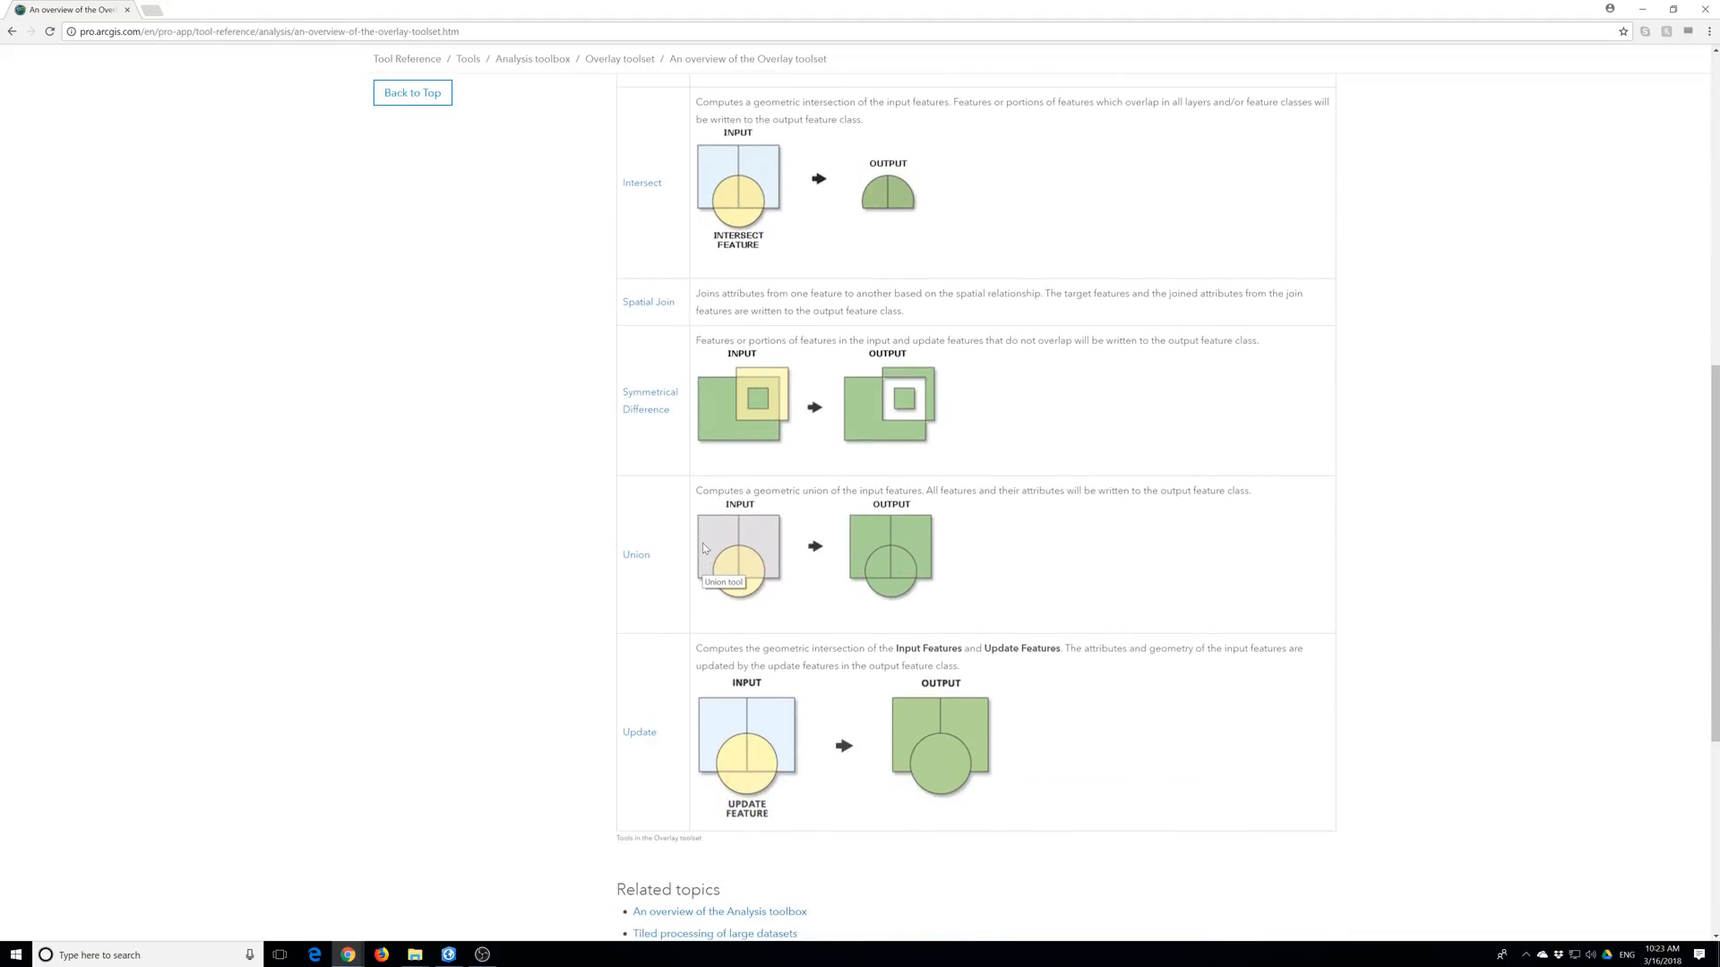
scroll(706, 533, "up", 3)
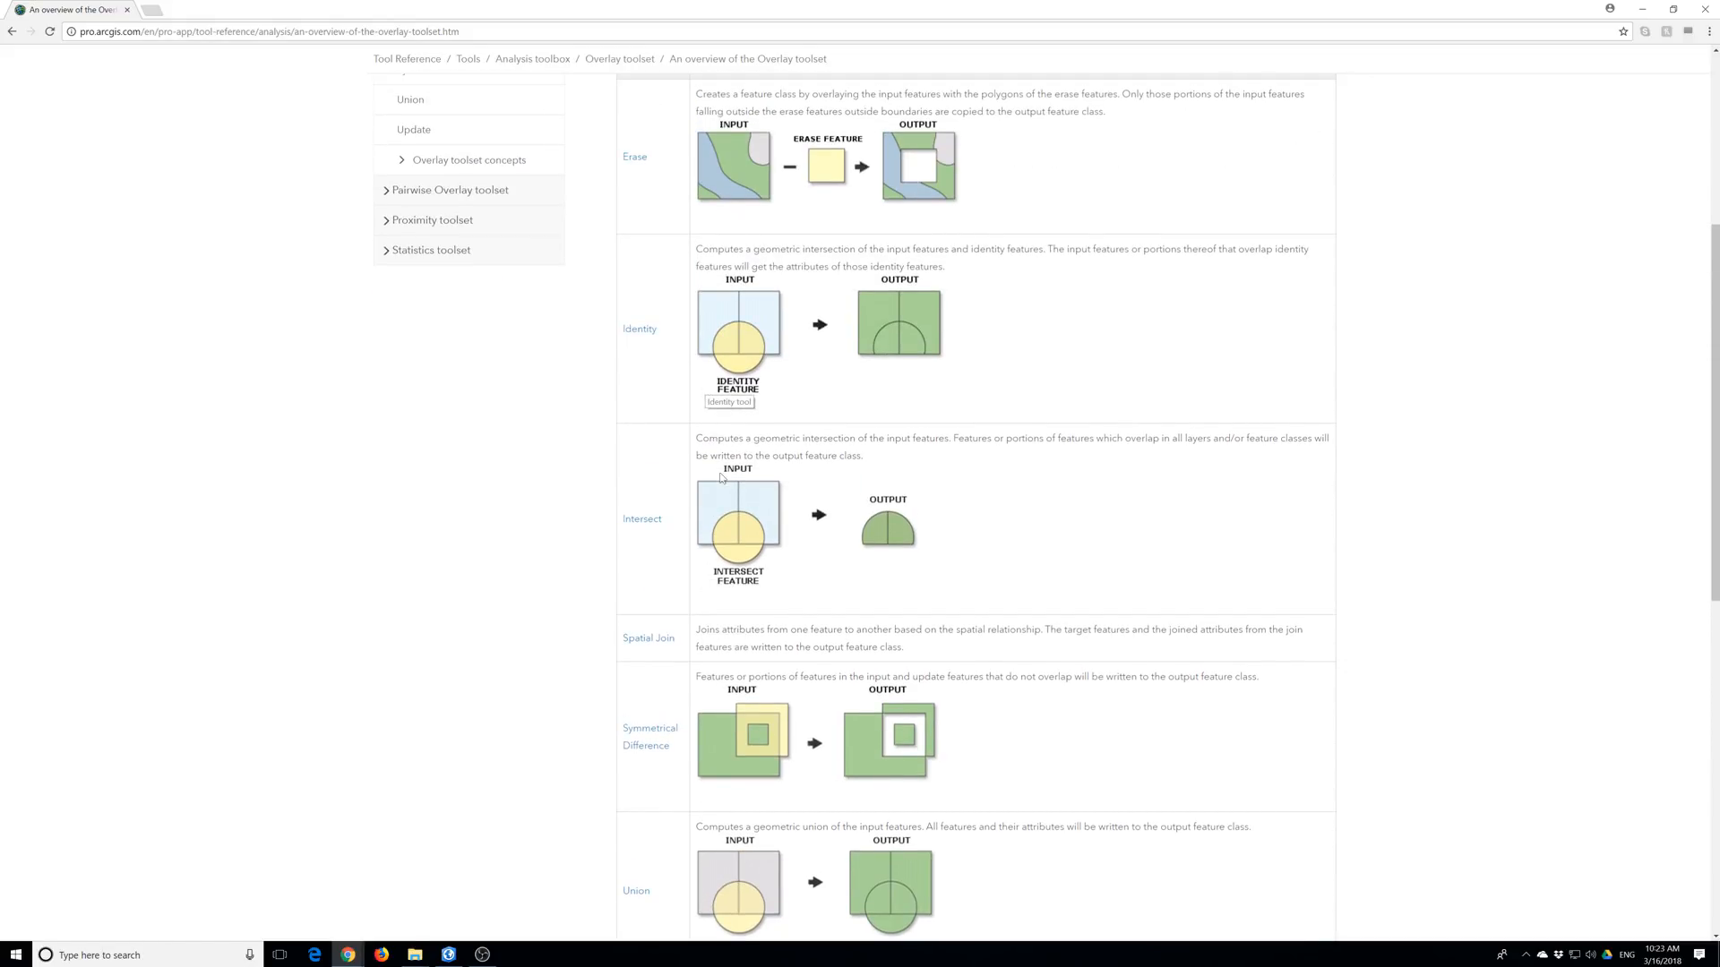
scroll(774, 281, "up", 1)
scroll(773, 281, "up", 1)
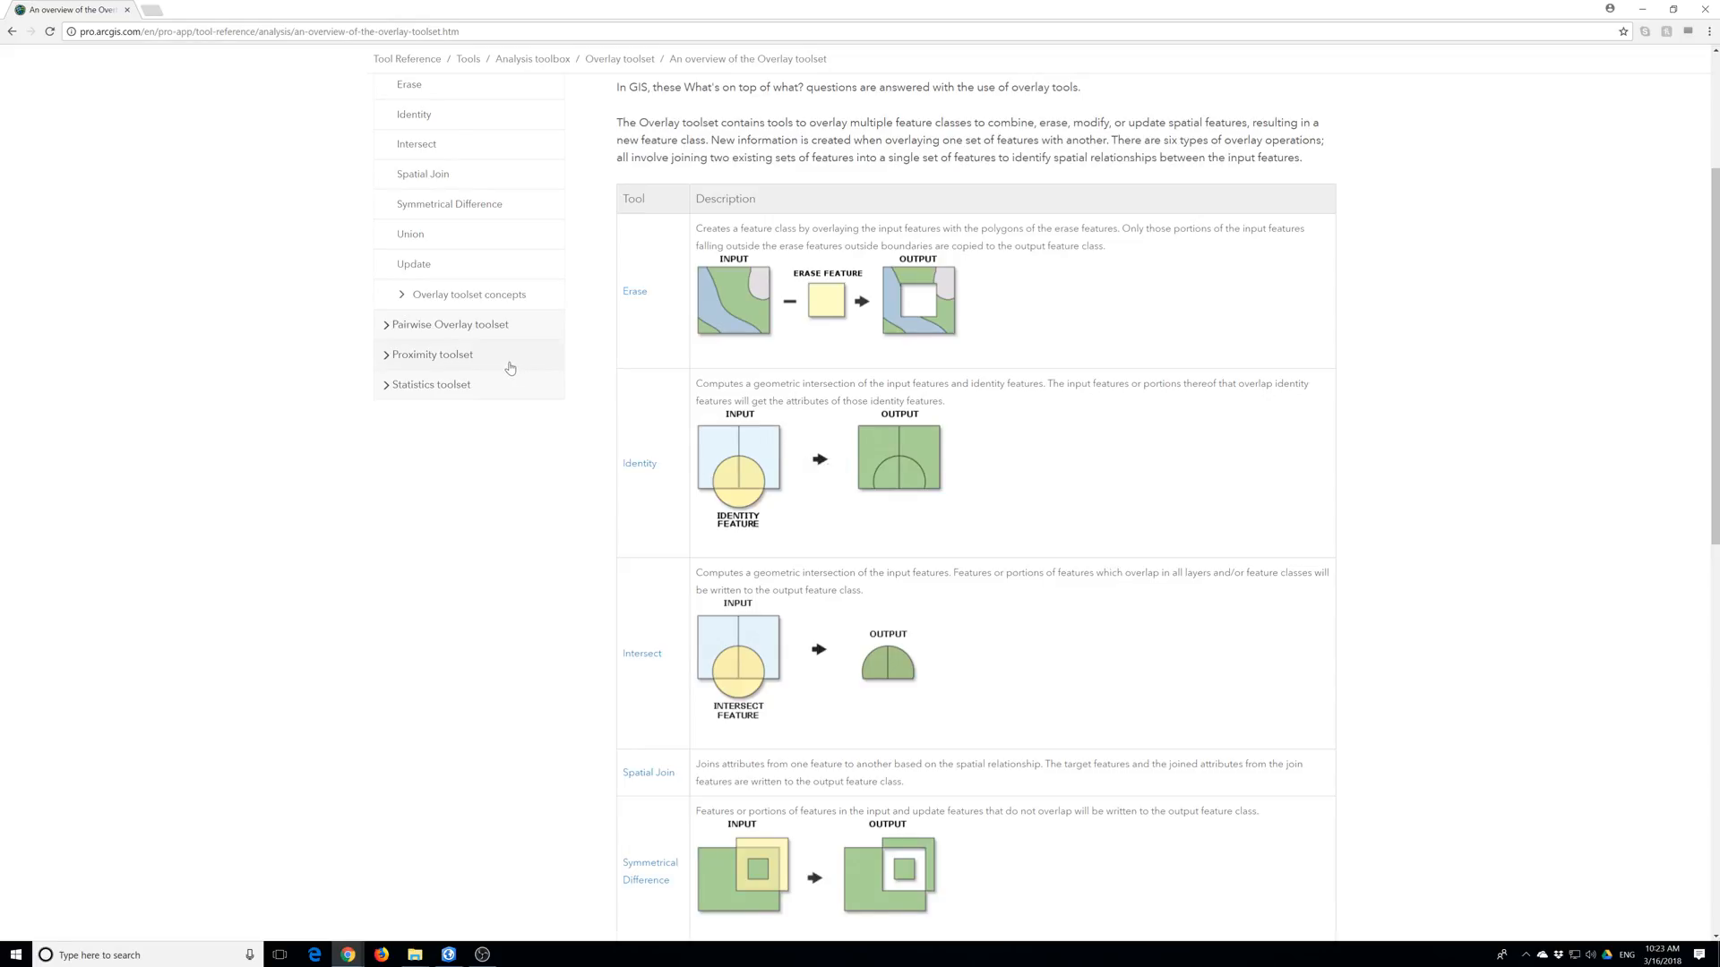
Read the Spatial Join help page.
left_click(426, 178)
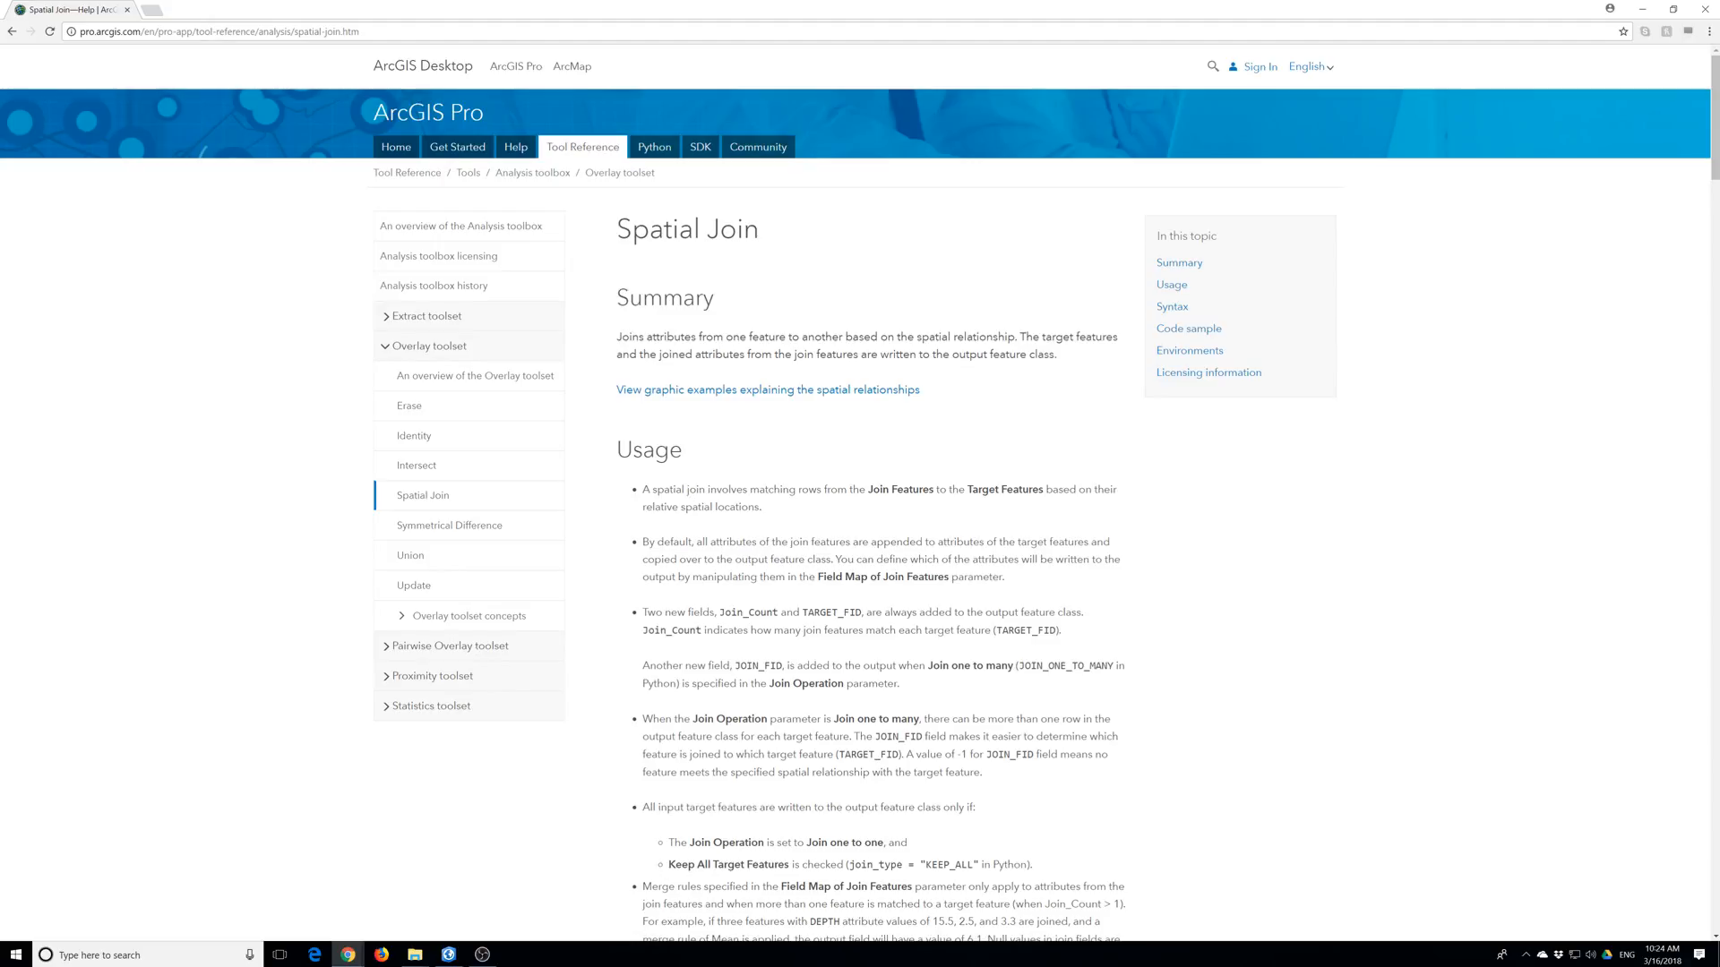
Bring the ArcGIS Pro project with the Lesson6 LARiverBuffer map back to the front.
left_click(449, 954)
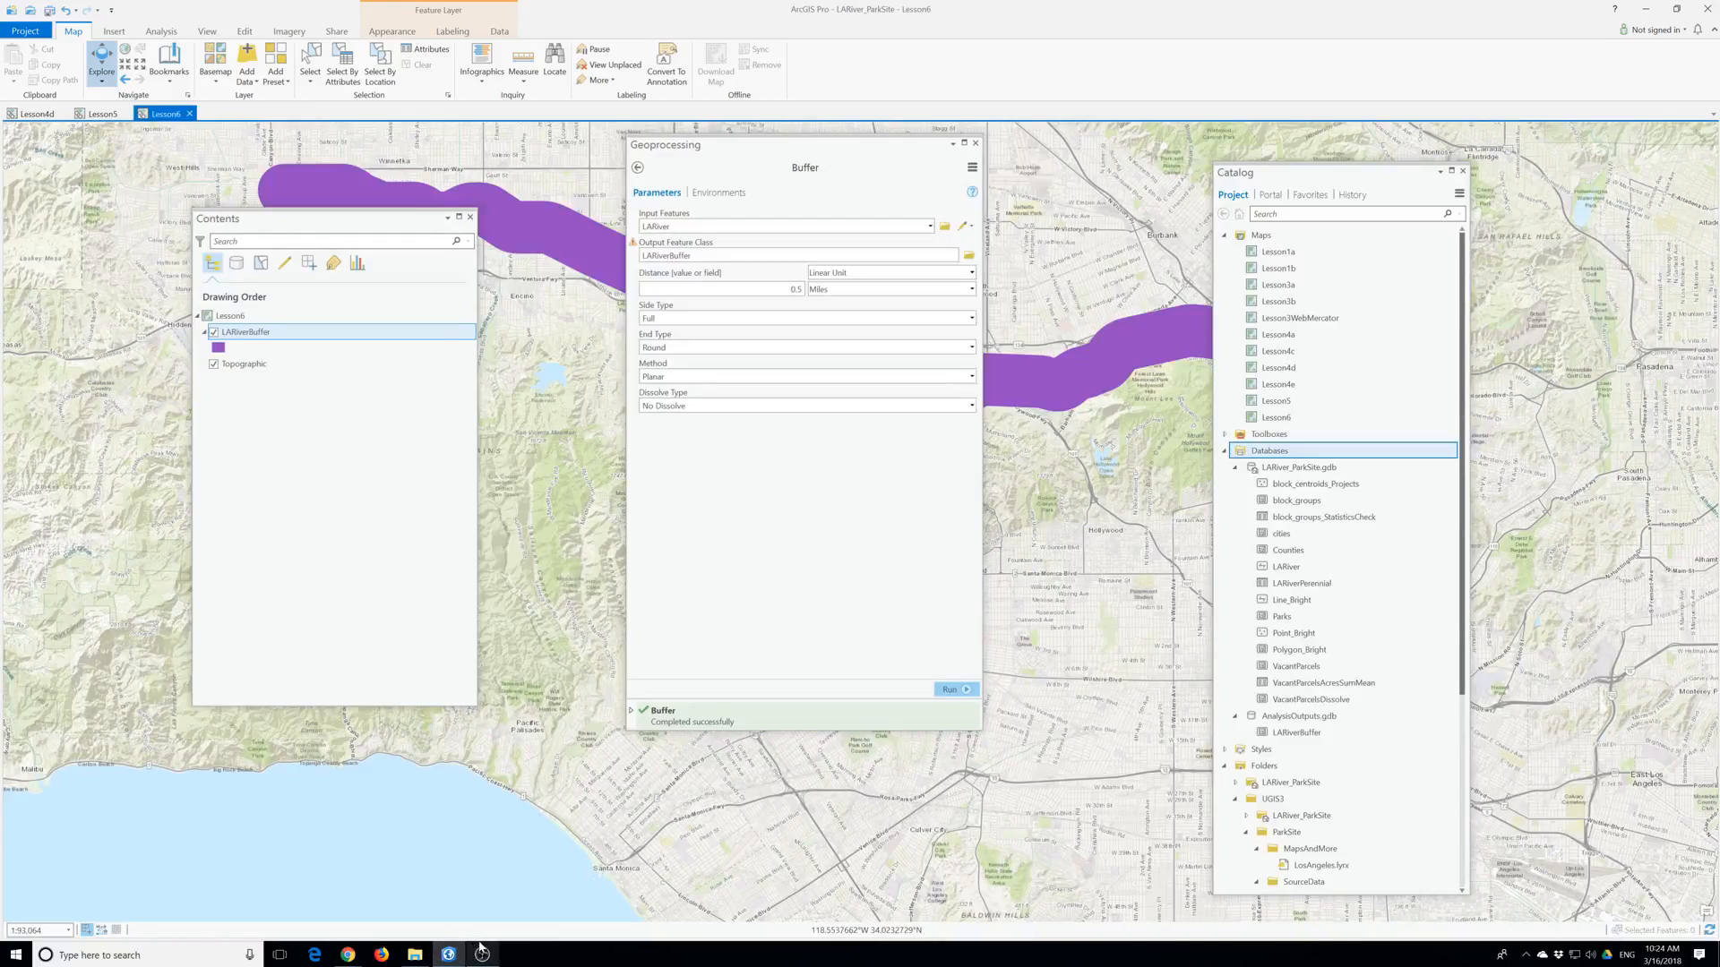